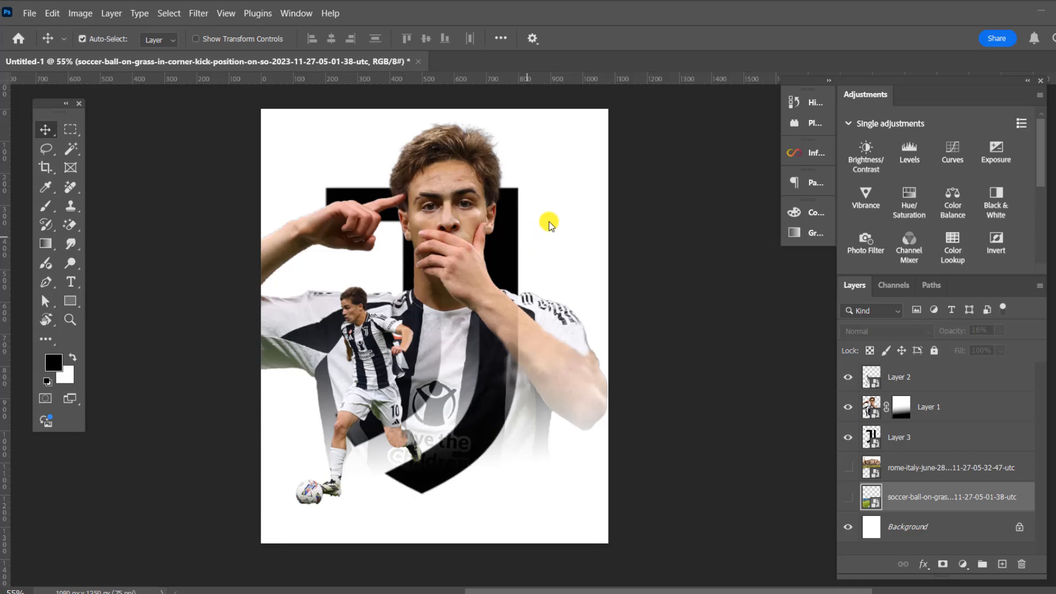
# - Hide Layer 3, the large black club logo behind the player portrait
pyautogui.scroll(4, 546, 223)
pyautogui.scroll(-3, 509, 241)
pyautogui.click(501, 242)
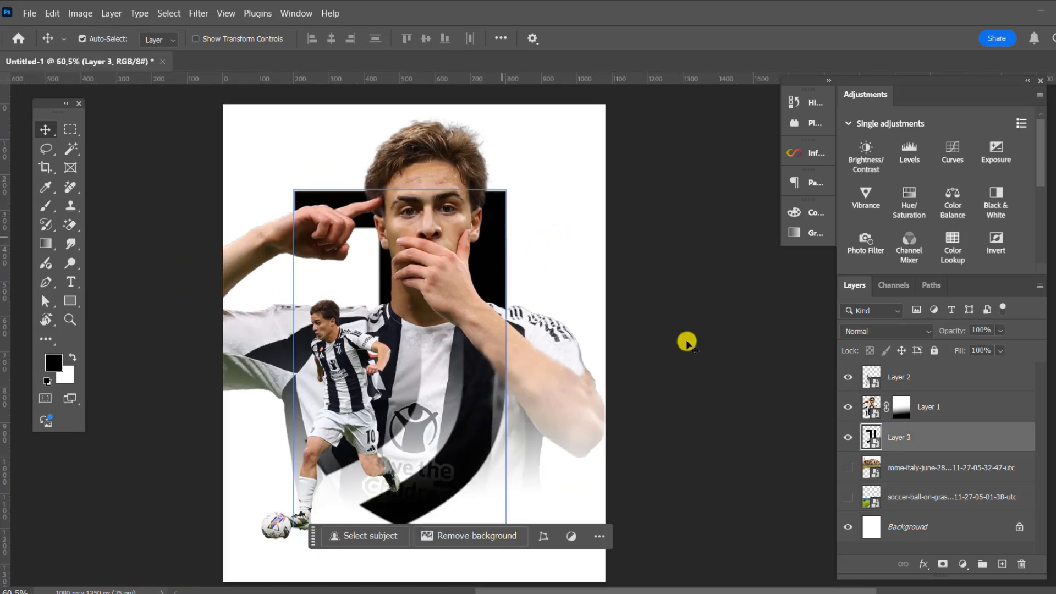
pyautogui.click(851, 439)
pyautogui.scroll(1, 629, 231)
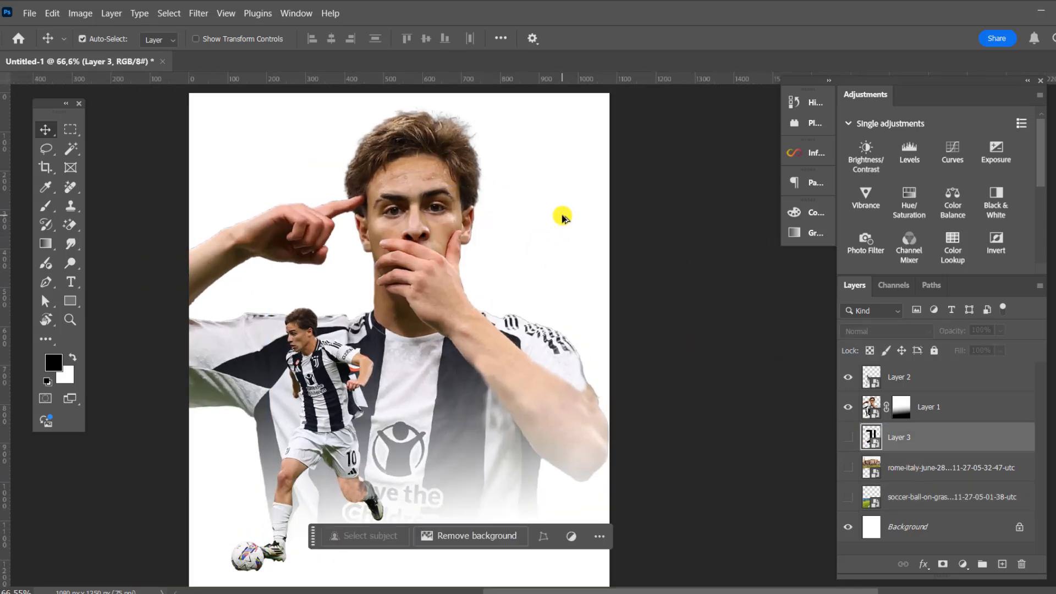
pyautogui.click(561, 216)
# - Add a Solid Color fill layer above the Background in light grey c5c0c6, sampled from the player's shirt
pyautogui.click(913, 529)
pyautogui.click(962, 564)
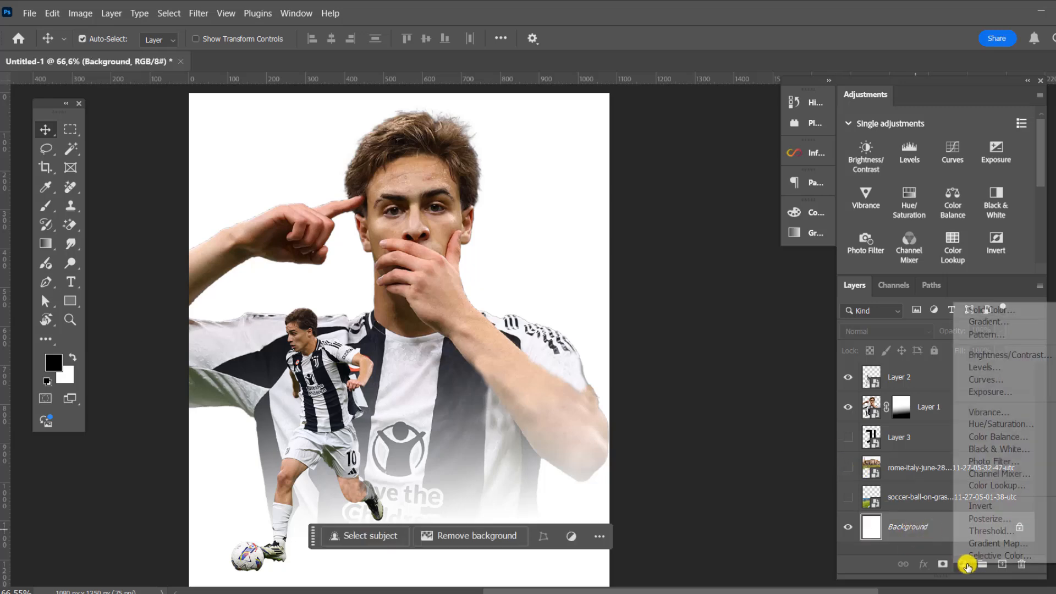
pyautogui.click(990, 311)
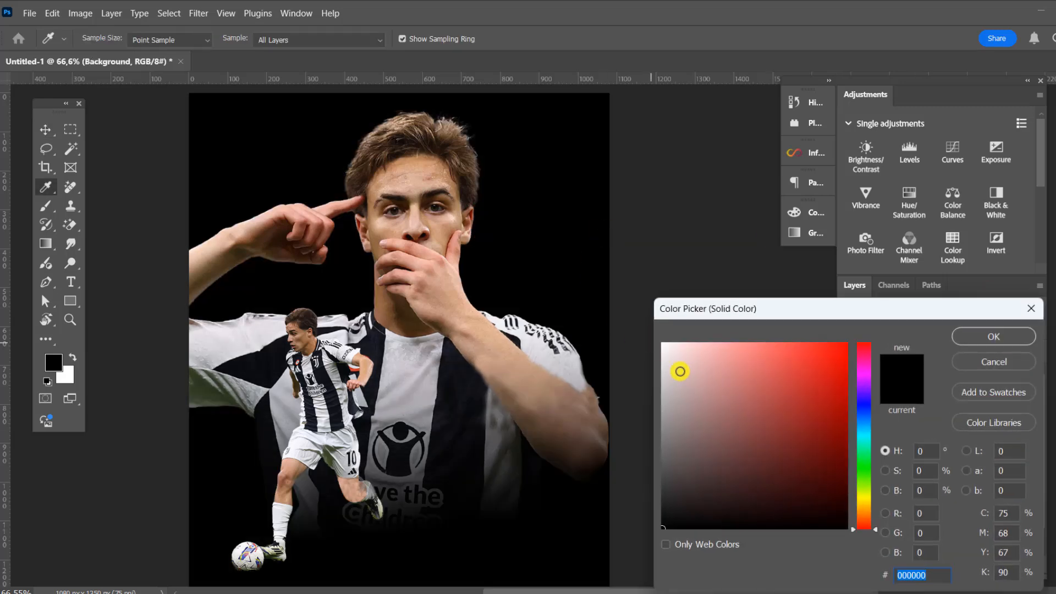
pyautogui.click(674, 365)
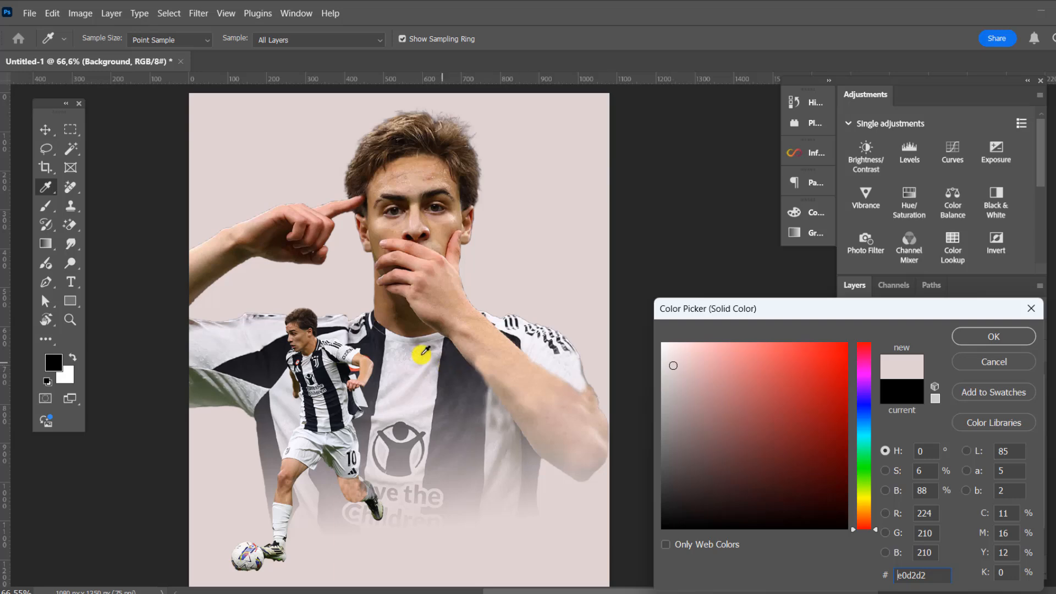
pyautogui.moveTo(422, 355); pyautogui.dragTo(406, 350)
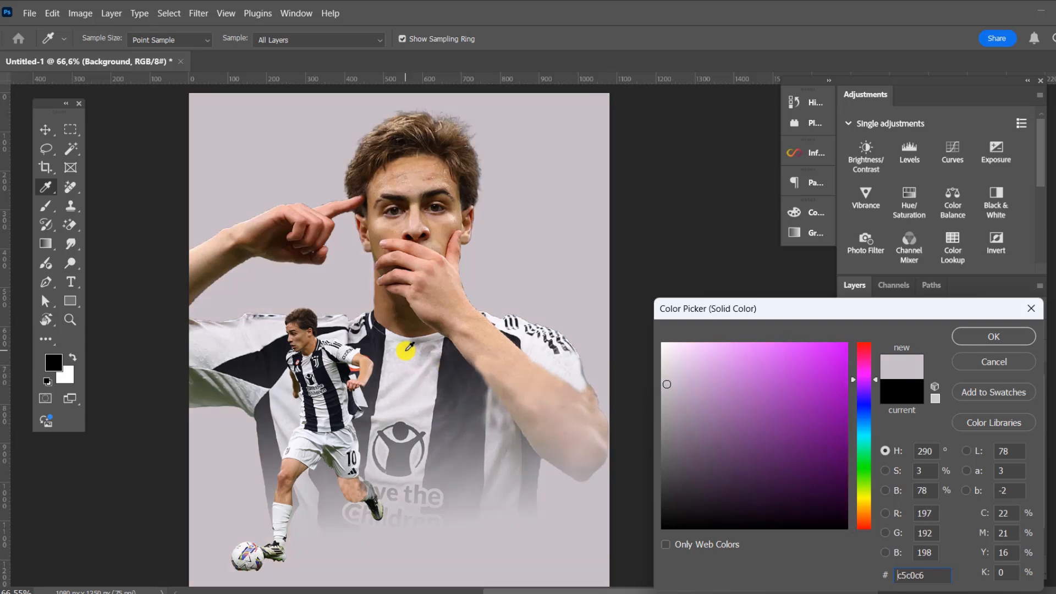
pyautogui.click(984, 337)
pyautogui.press('v')
# - Create a new layer above the colour fill and fill it with 50% Gray in Normal mode at 100% opacity
pyautogui.scroll(3, 427, 106)
pyautogui.scroll(-3, 569, 224)
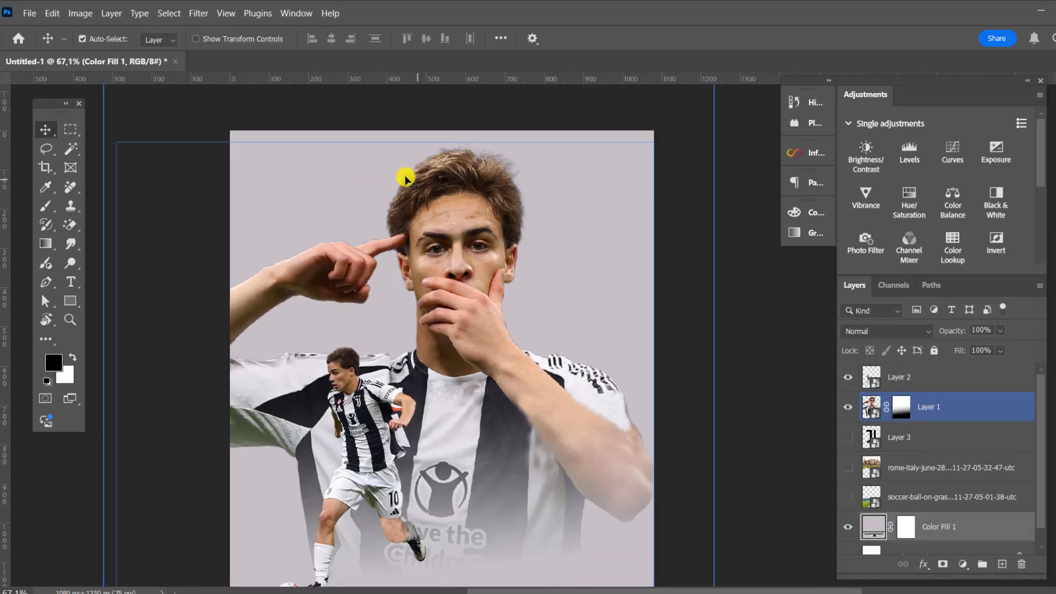
pyautogui.click(55, 14)
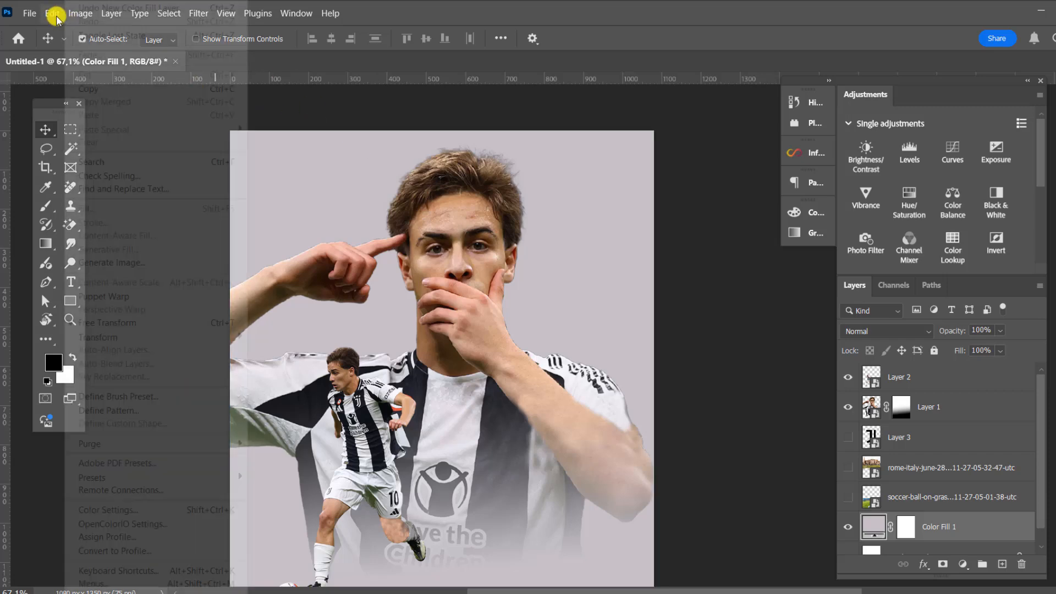
pyautogui.click(438, 327)
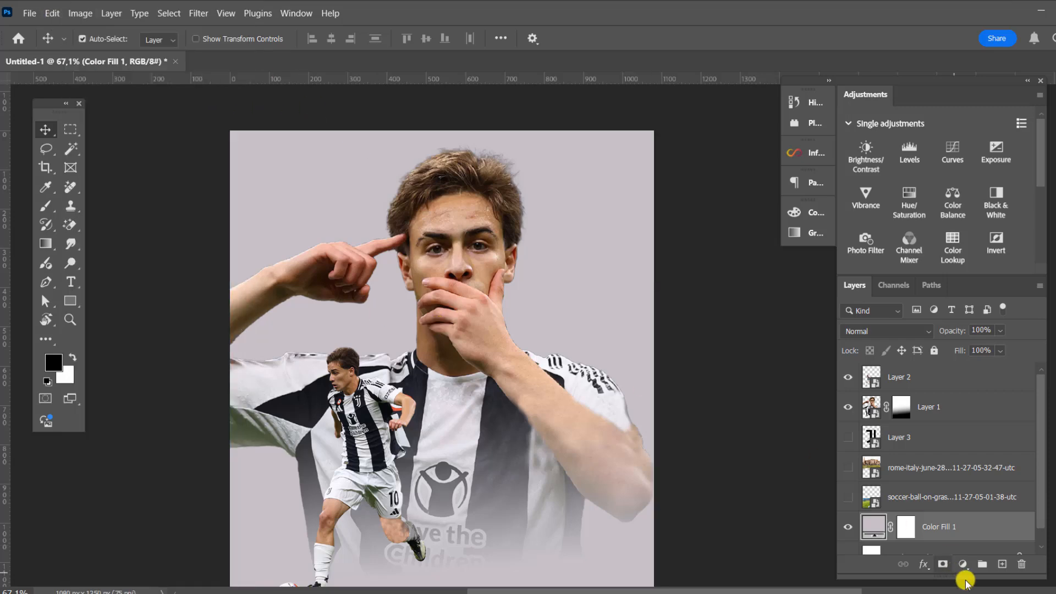
pyautogui.click(1002, 564)
pyautogui.click(58, 13)
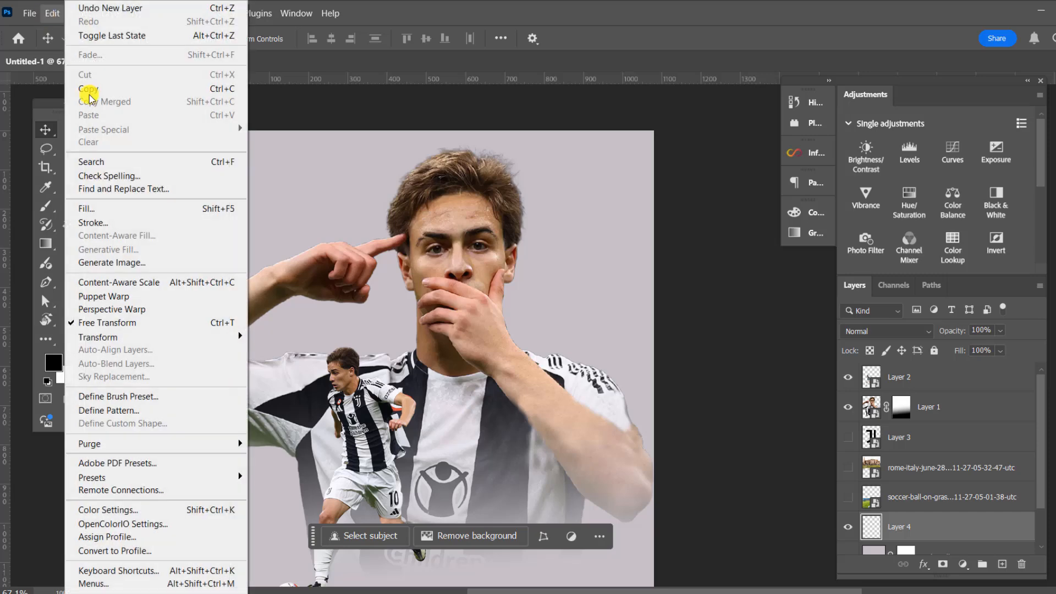
pyautogui.click(106, 207)
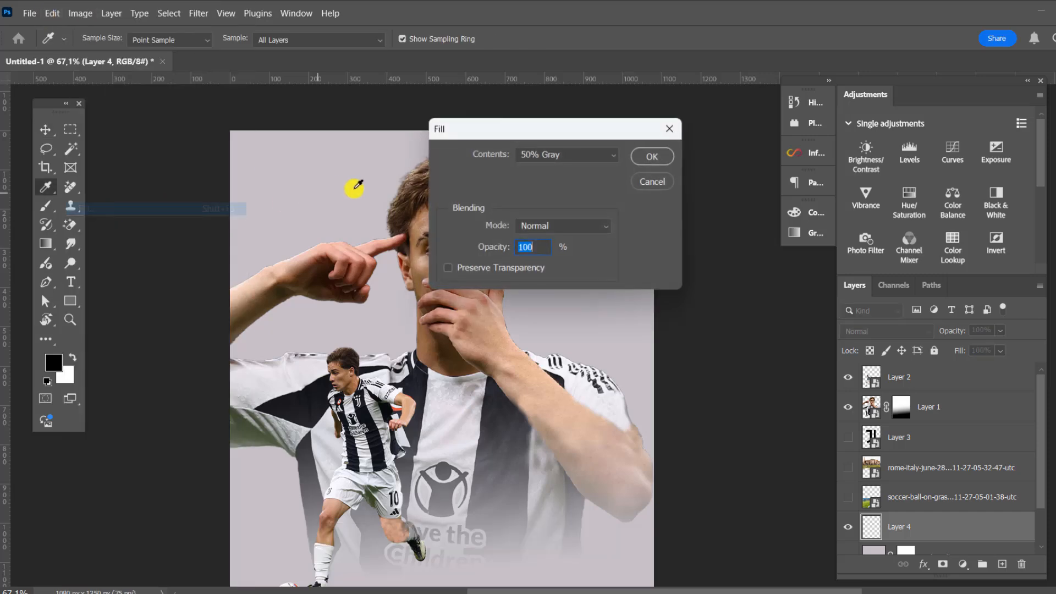
pyautogui.click(646, 157)
pyautogui.press('v')
# - Apply the Add Noise filter to the grey layer with an amount of 6.99%
pyautogui.click(199, 14)
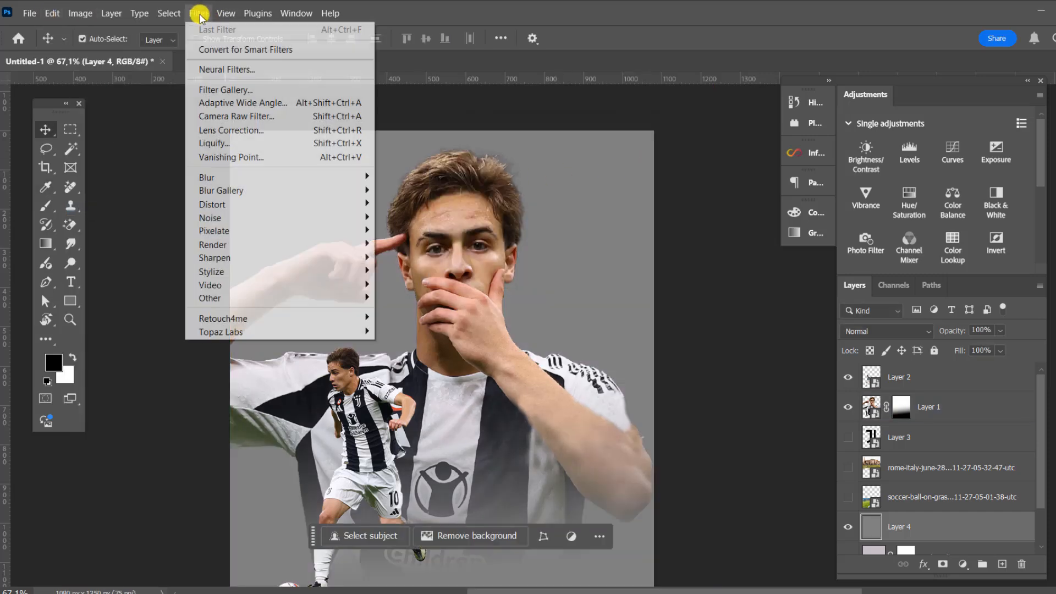
pyautogui.moveTo(242, 218)
pyautogui.click(391, 218)
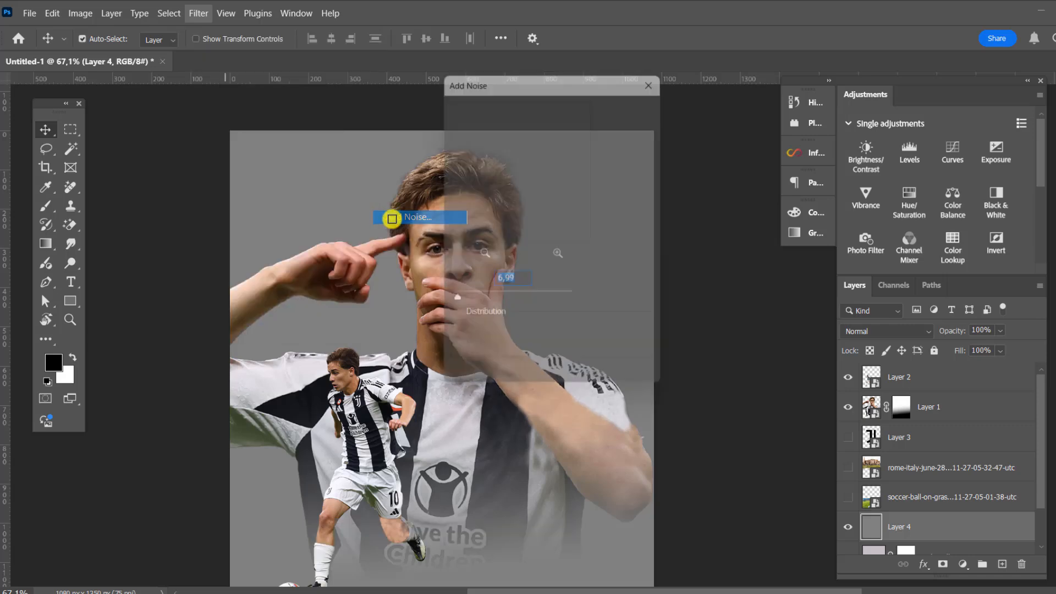
pyautogui.click(626, 105)
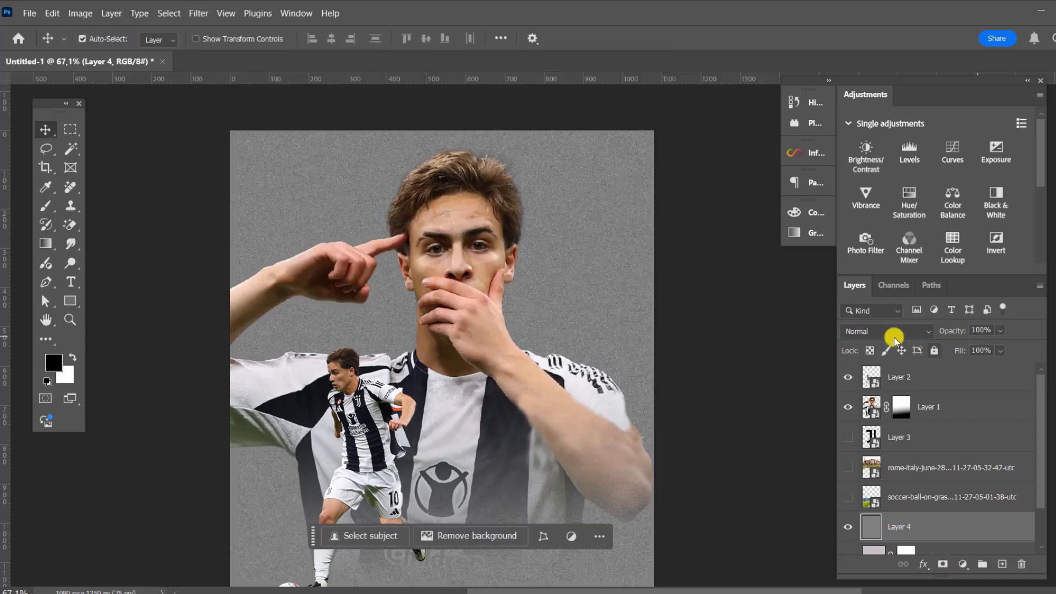
# - Set the grey noise layer's blend mode to Hard Light and its opacity to 14%
pyautogui.click(891, 334)
pyautogui.click(860, 400)
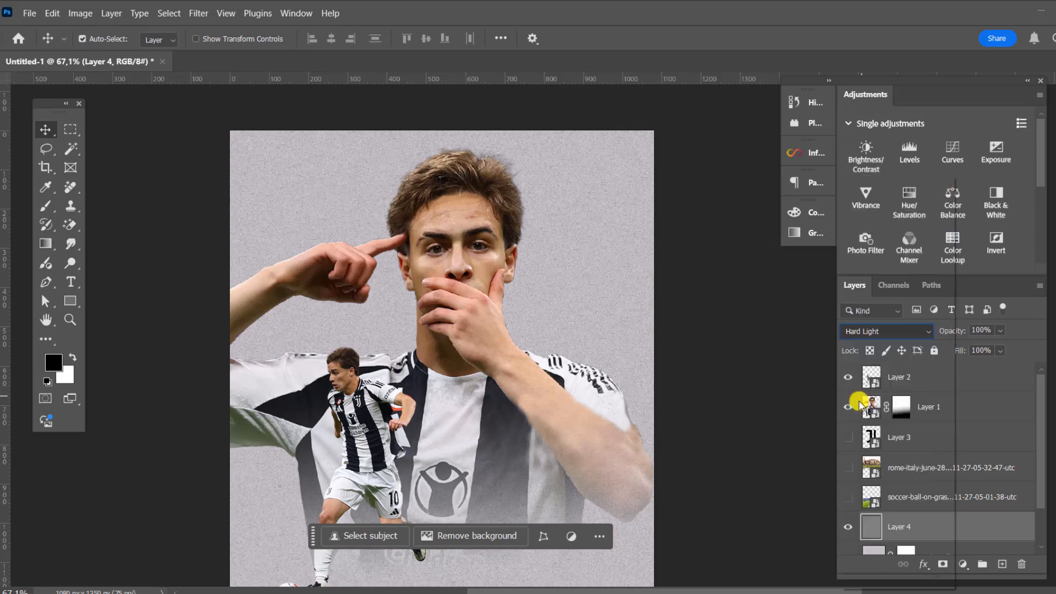
pyautogui.moveTo(1001, 330); pyautogui.dragTo(968, 345)
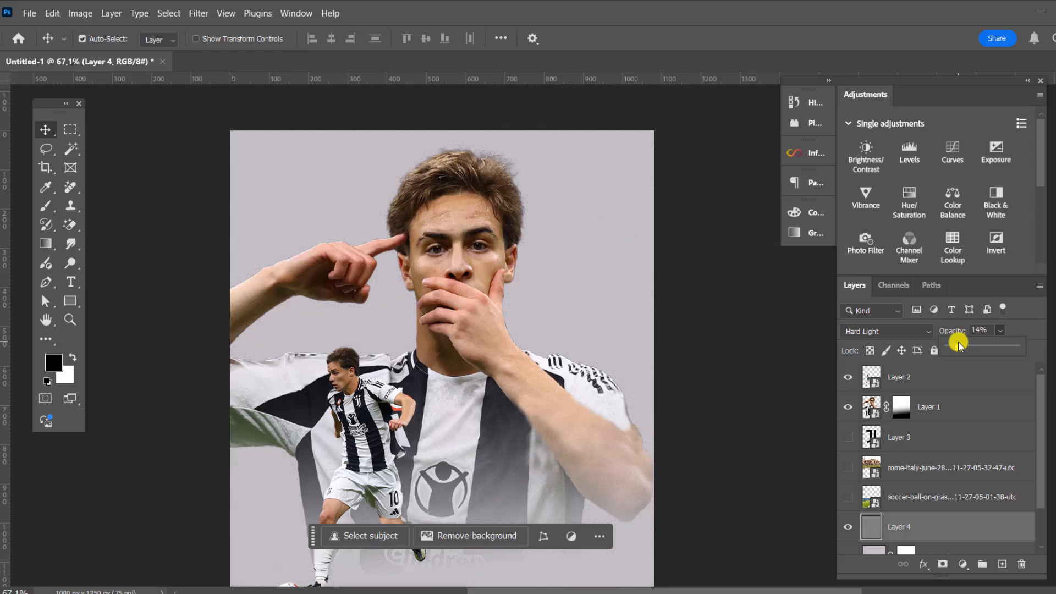
# - Apply a Camera Raw filter to Layer 1: Exposure +0.50, Contrast +17, Highlights -29, Shadows +29, Whites -27, Blacks +66, Texture -41, Clarity +36
pyautogui.scroll(3, 537, 216)
pyautogui.click(448, 205)
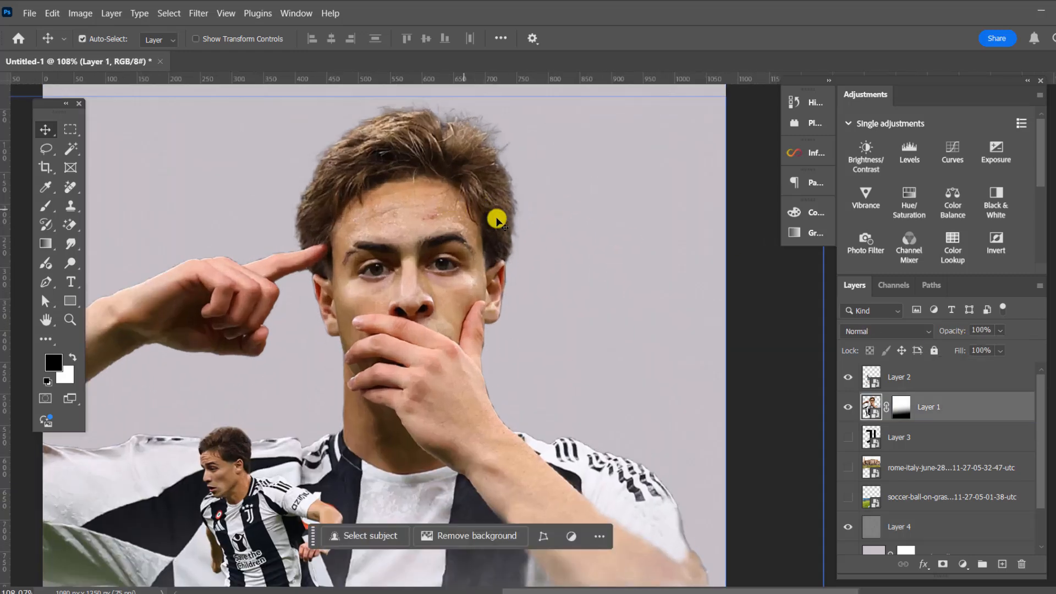
pyautogui.scroll(-2, 438, 209)
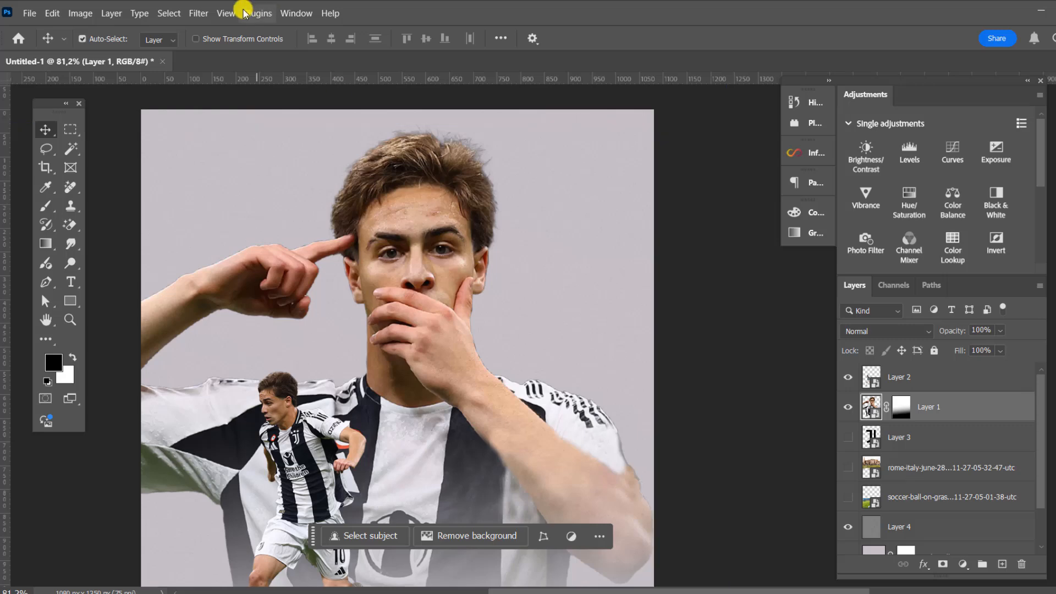
pyautogui.click(199, 13)
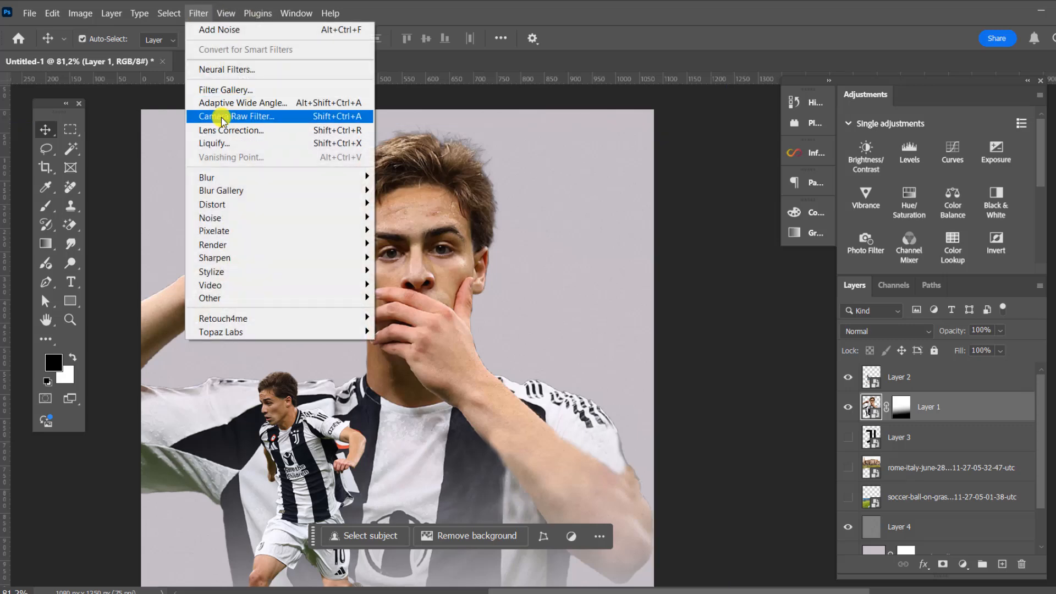
pyautogui.click(222, 114)
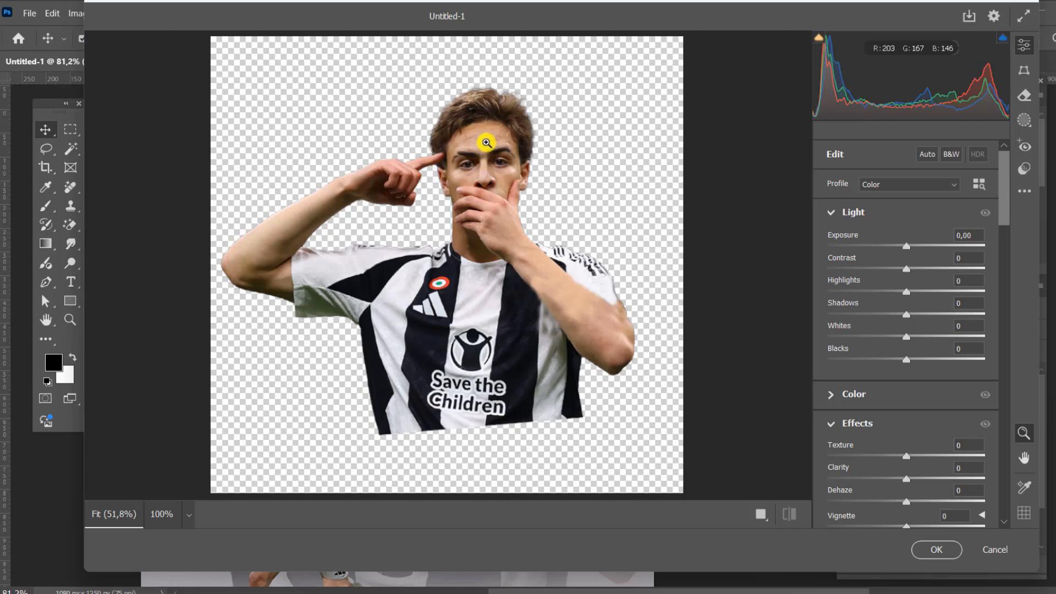
pyautogui.click(488, 138)
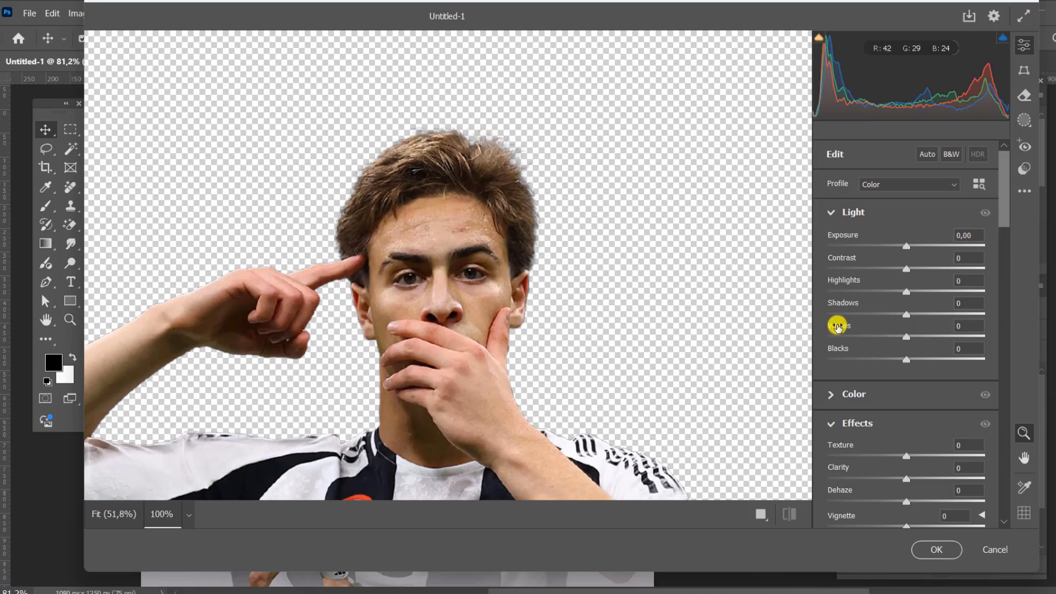
pyautogui.moveTo(920, 362); pyautogui.dragTo(914, 248)
pyautogui.moveTo(917, 476); pyautogui.dragTo(873, 454)
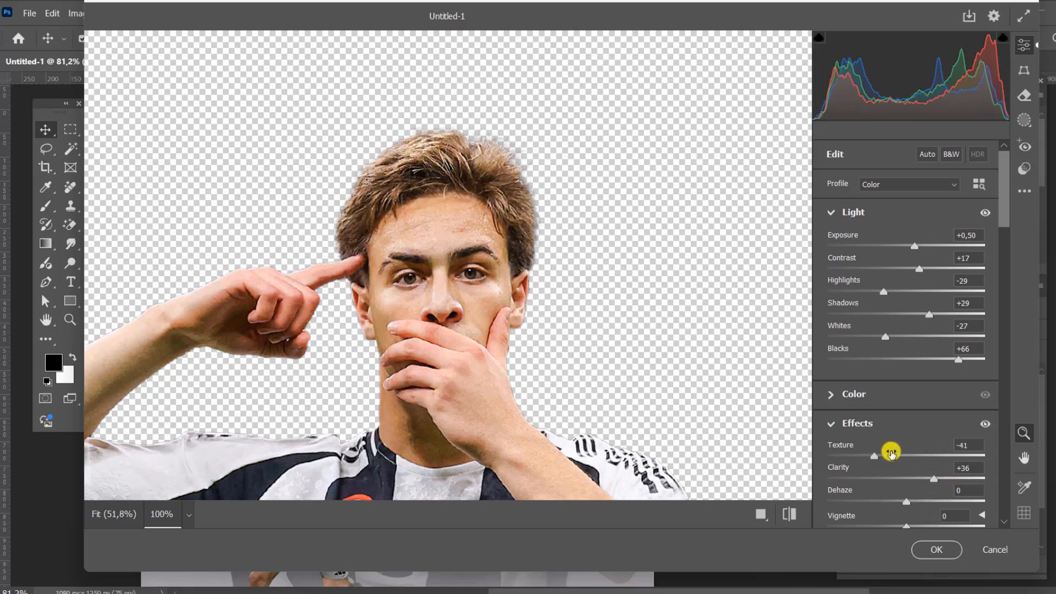
pyautogui.click(936, 550)
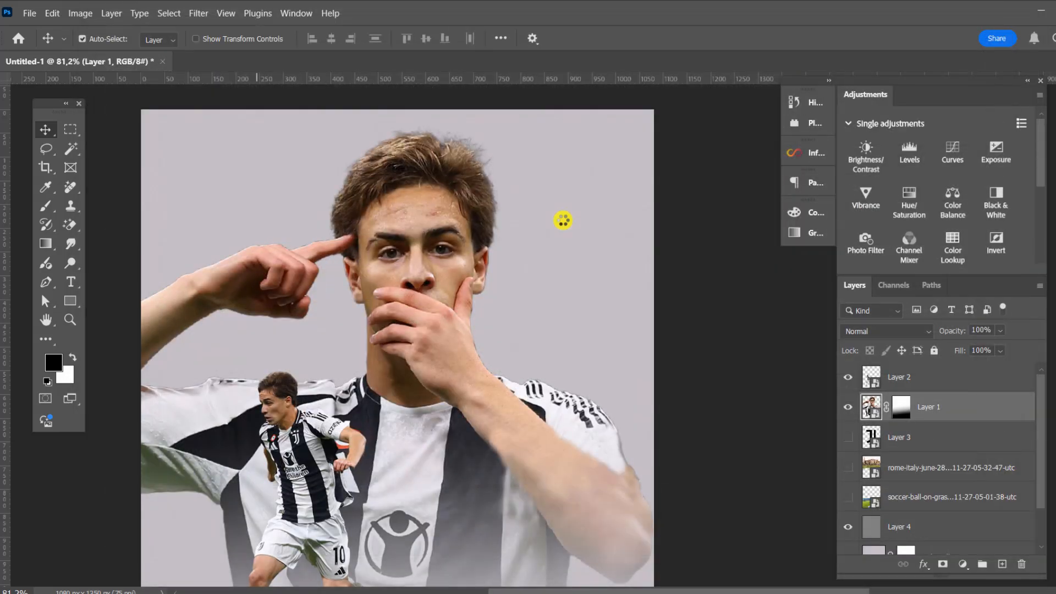
# - Apply a Shadows/Highlights adjustment to Layer 1 with Shadows at 19% and Highlights at 19%
pyautogui.scroll(-4, 526, 201)
pyautogui.scroll(8, 487, 209)
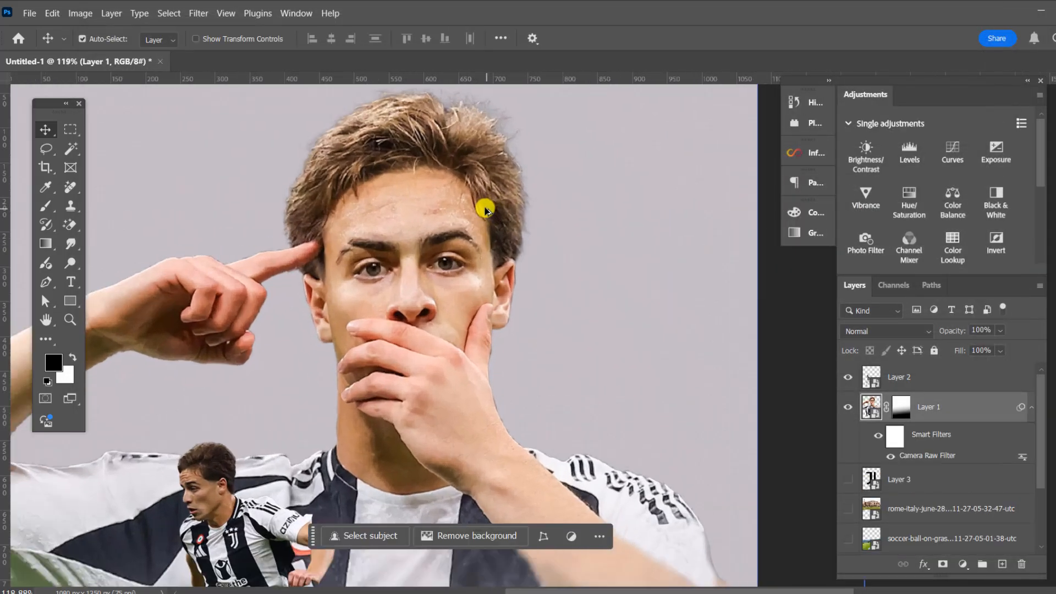
pyautogui.click(83, 13)
pyautogui.moveTo(101, 50)
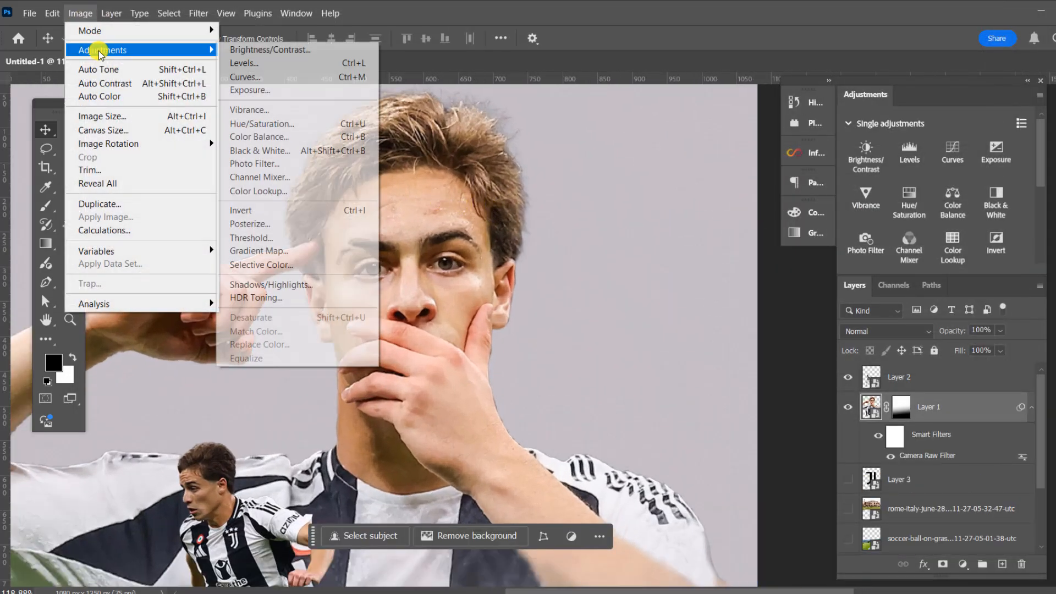
pyautogui.click(316, 284)
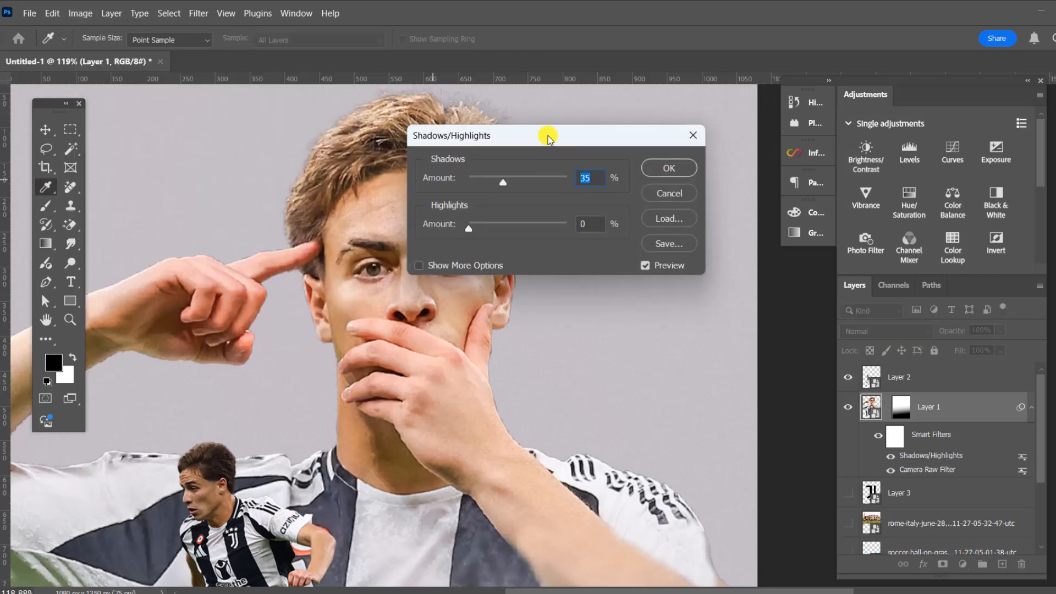
pyautogui.moveTo(548, 136); pyautogui.dragTo(685, 198)
pyautogui.moveTo(651, 245)
pyautogui.mouseDown()
pyautogui.moveTo(662, 246)
pyautogui.moveTo(636, 245)
pyautogui.mouseUp()
pyautogui.moveTo(609, 289); pyautogui.dragTo(625, 290)
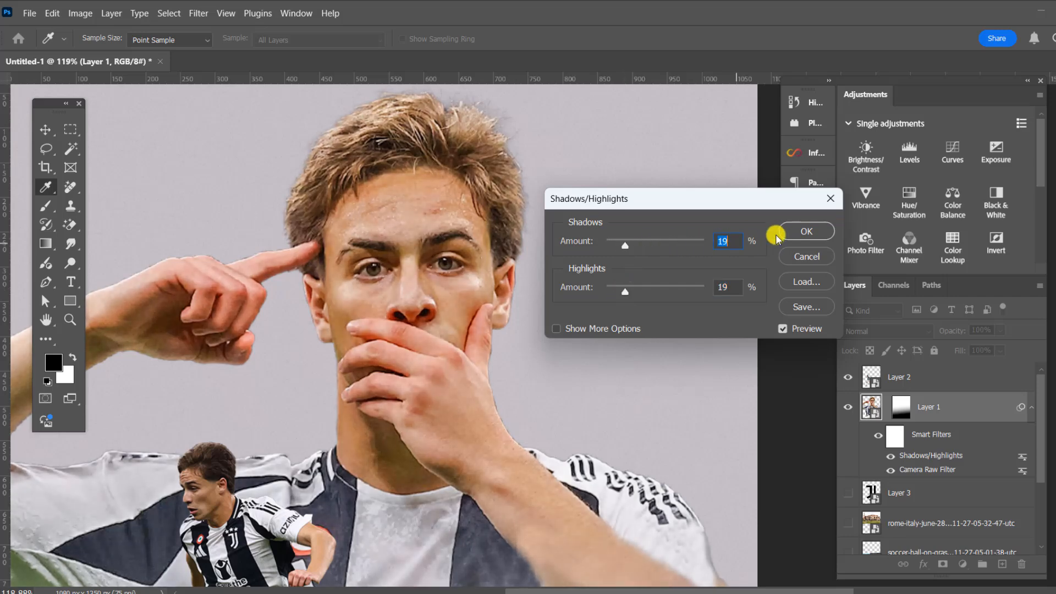
pyautogui.click(809, 230)
# - Add a Hue/Saturation adjustment clipped to Layer 1 with Saturation -43, and compare the portrait with and without it
pyautogui.press('h')
pyautogui.moveTo(554, 223); pyautogui.dragTo(517, 140)
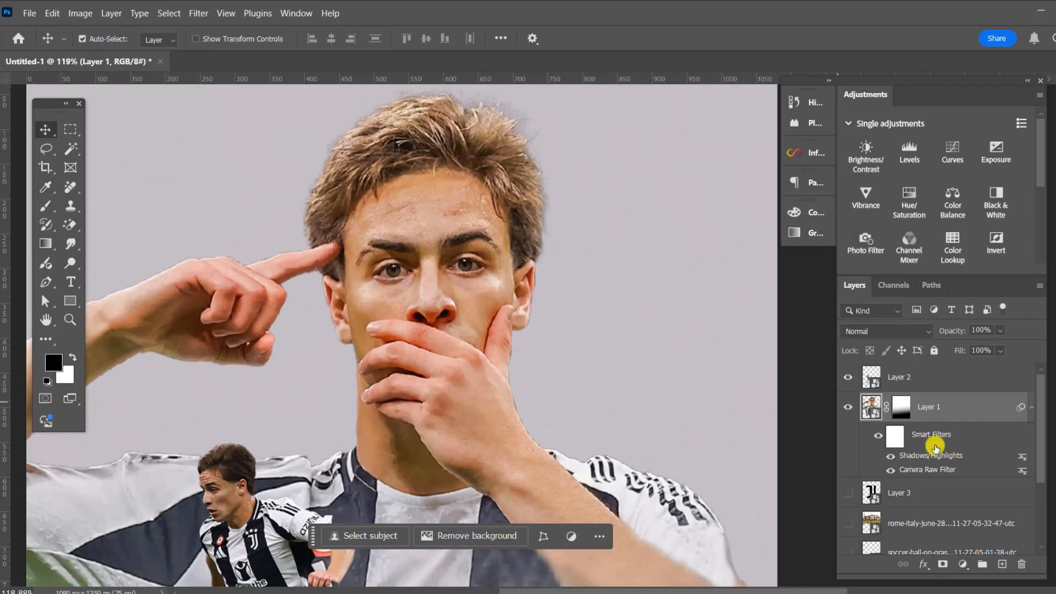
pyautogui.click(963, 564)
pyautogui.click(993, 428)
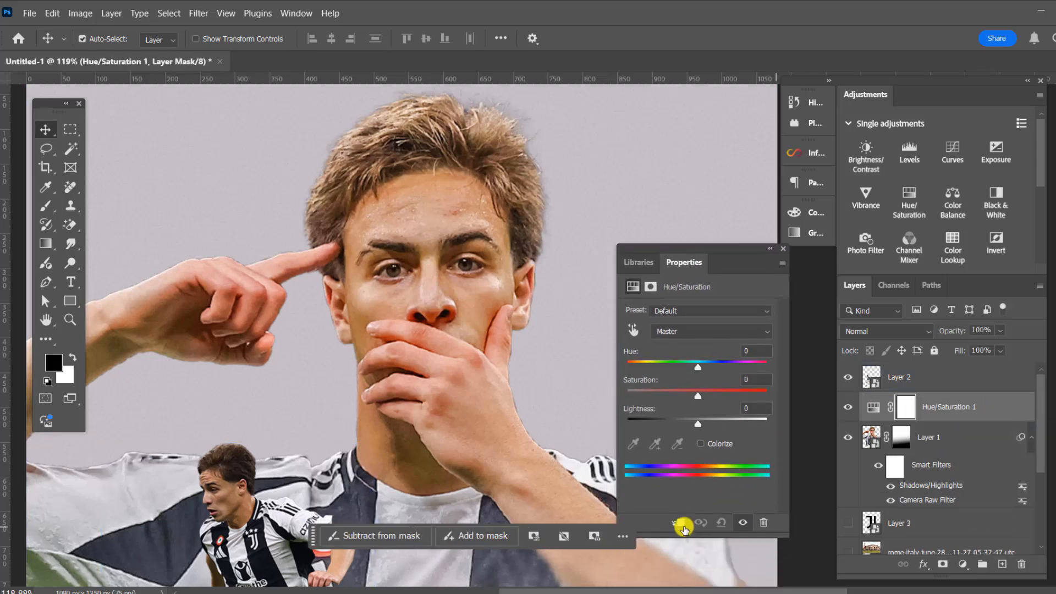
pyautogui.click(680, 522)
pyautogui.moveTo(698, 394); pyautogui.dragTo(672, 395)
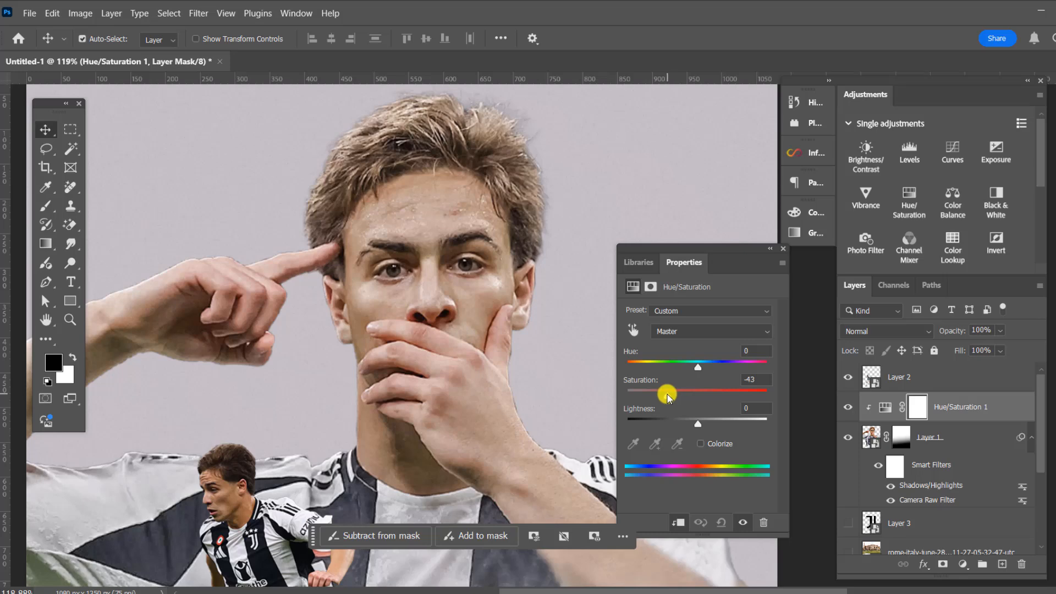
pyautogui.click(849, 407)
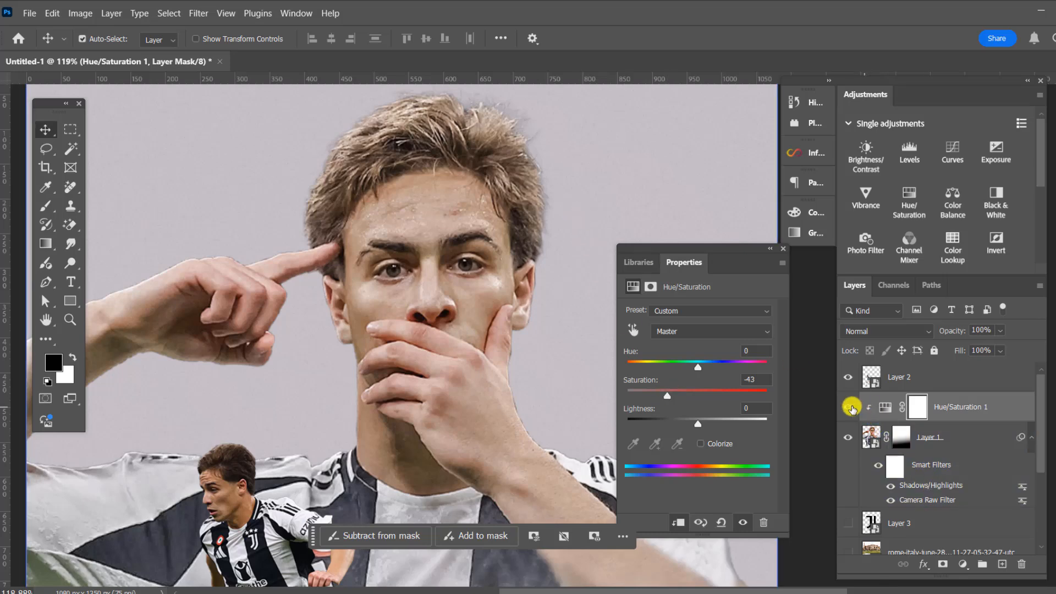
pyautogui.click(851, 407)
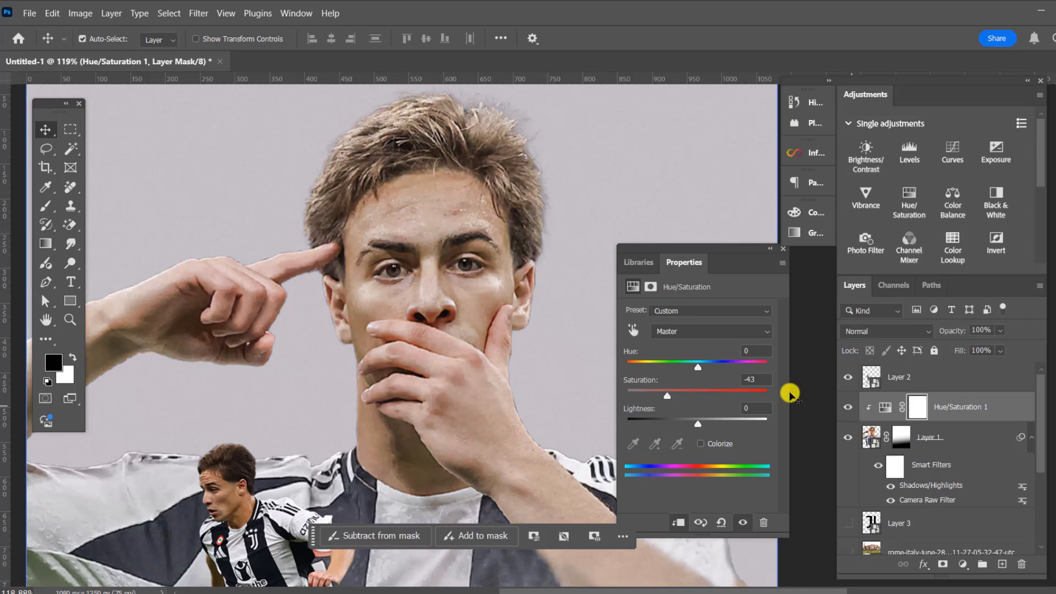
# - Add an Exposure adjustment clipped directly above Layer 1 with Exposure set to +1.99
pyautogui.click(469, 252)
pyautogui.scroll(-3, 440, 275)
pyautogui.scroll(3, 491, 220)
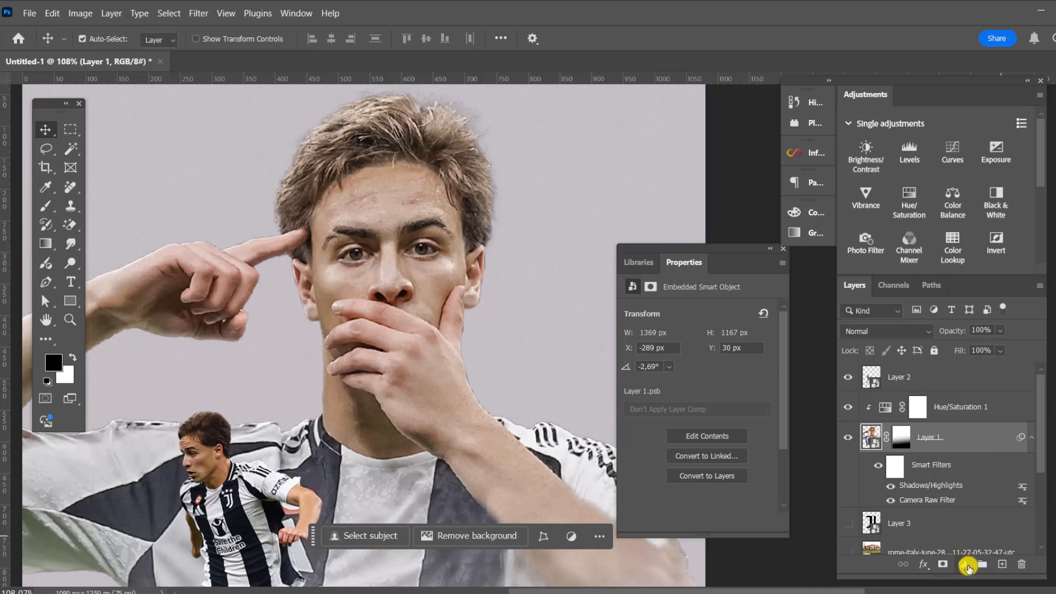
pyautogui.click(967, 564)
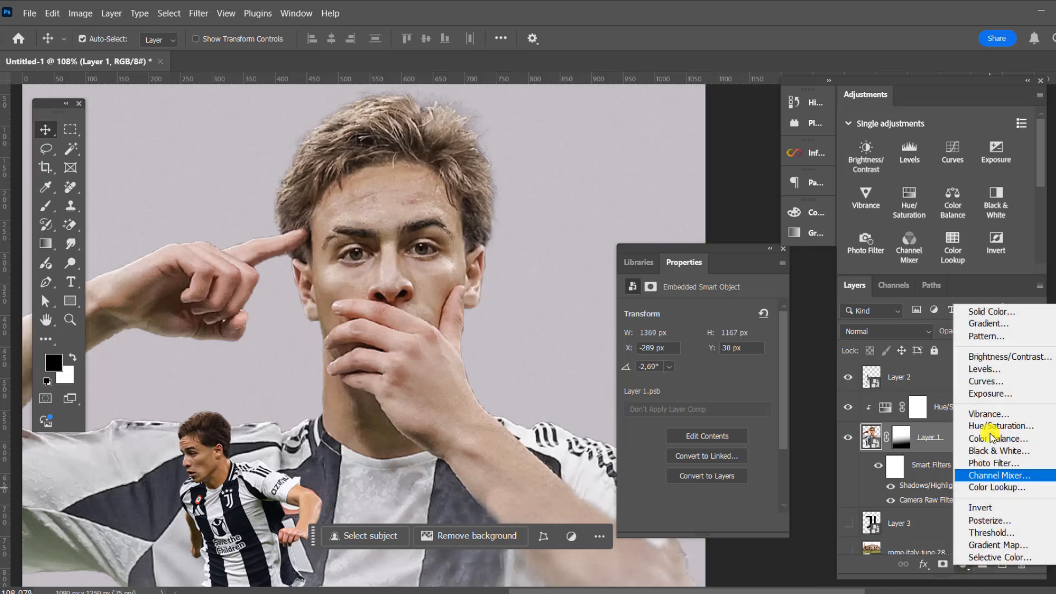
pyautogui.click(988, 395)
pyautogui.moveTo(698, 345); pyautogui.dragTo(718, 346)
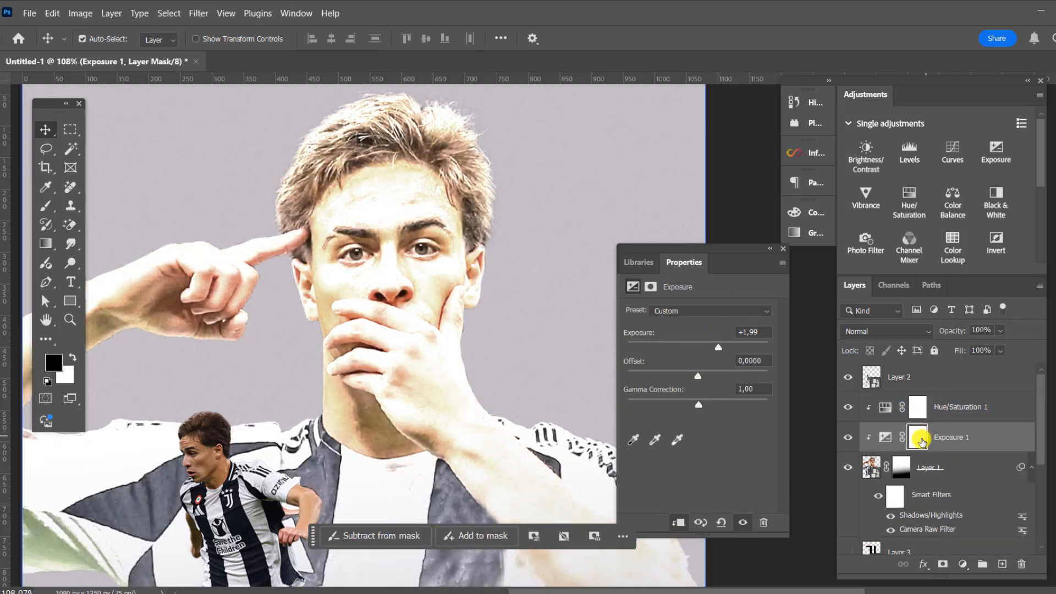
# - Invert the Exposure 1 layer mask to black and set up a white Soft Round brush at 14 px with 0% hardness
pyautogui.click(918, 438)
pyautogui.hotkey('ctrl', 'i')
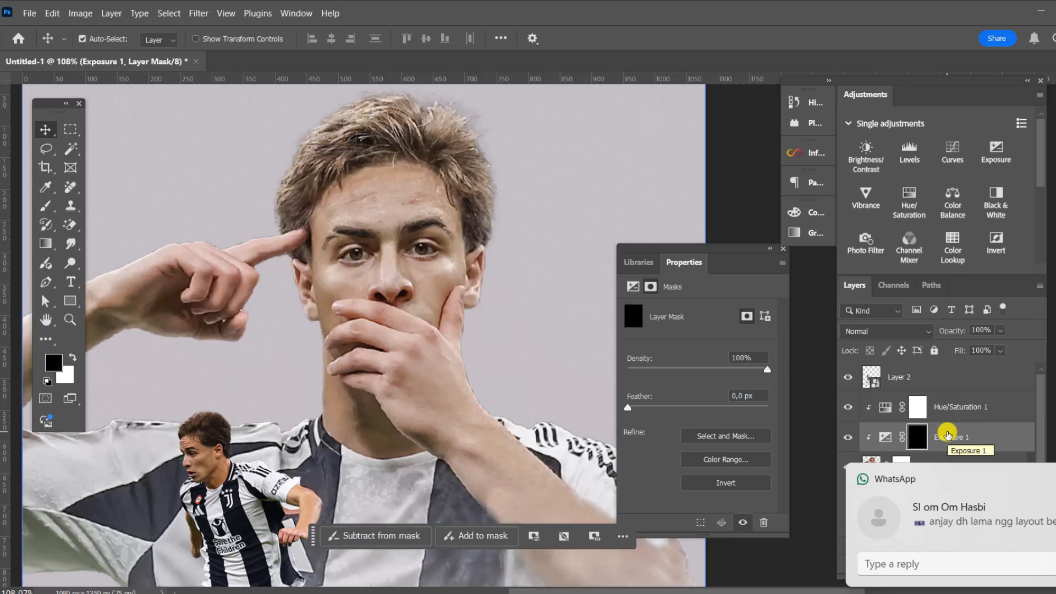
pyautogui.scroll(5, 366, 189)
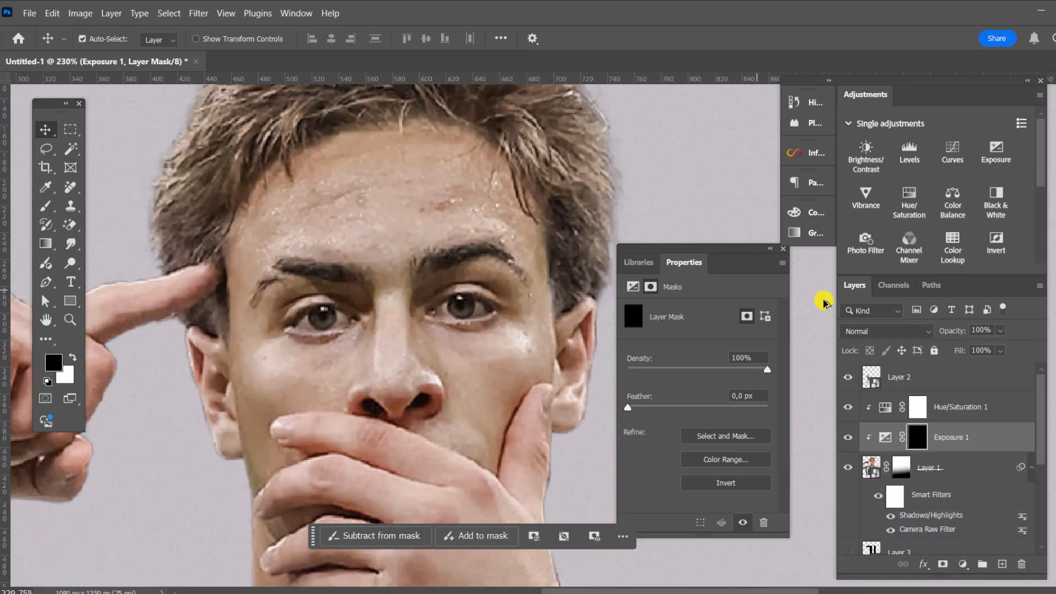
pyautogui.click(46, 209)
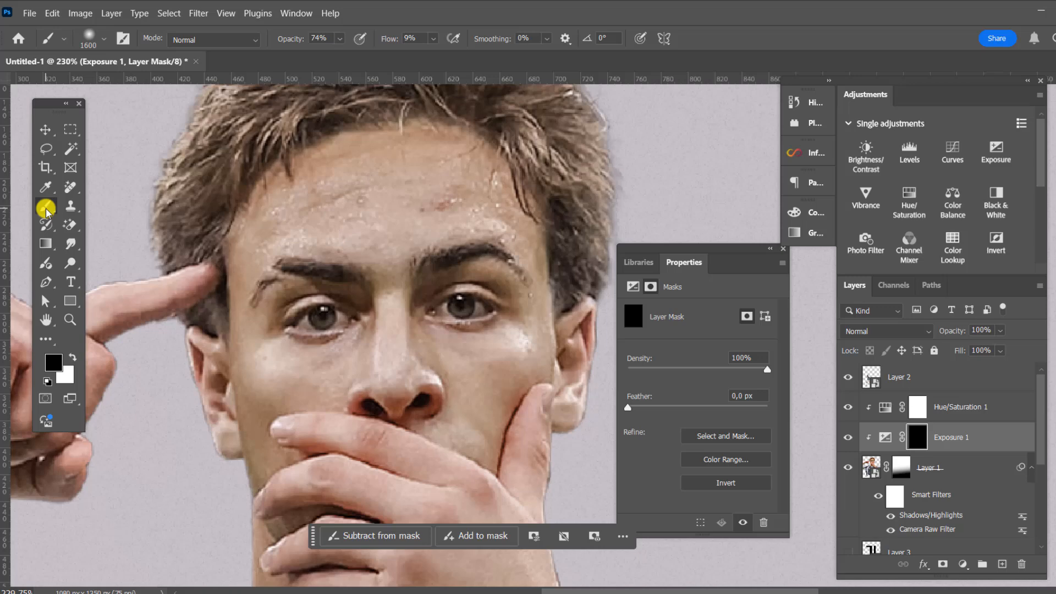
pyautogui.click(76, 356)
pyautogui.rightClick(329, 314)
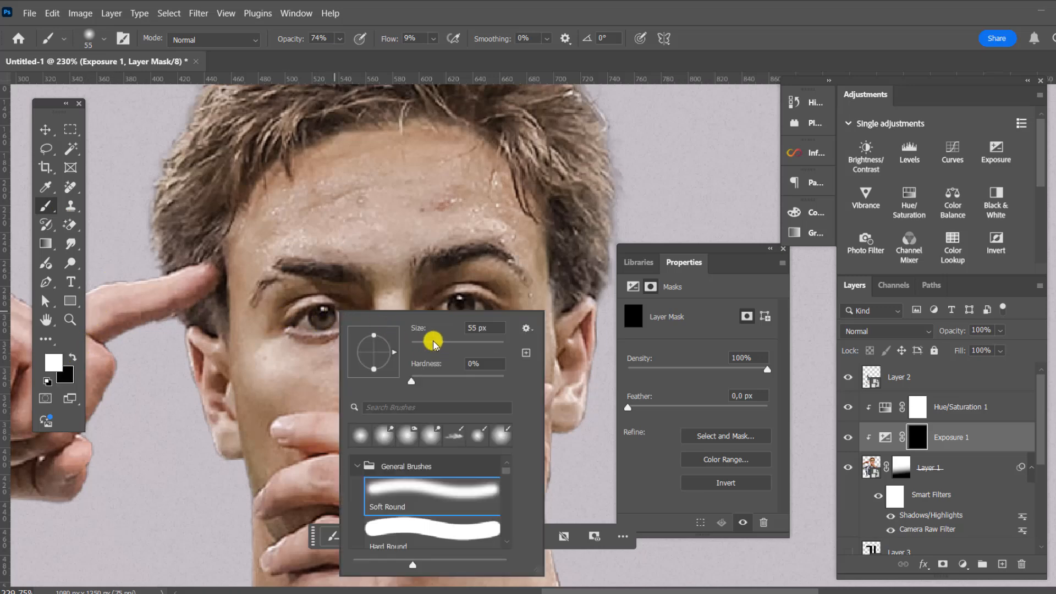
pyautogui.moveTo(433, 342); pyautogui.dragTo(417, 343)
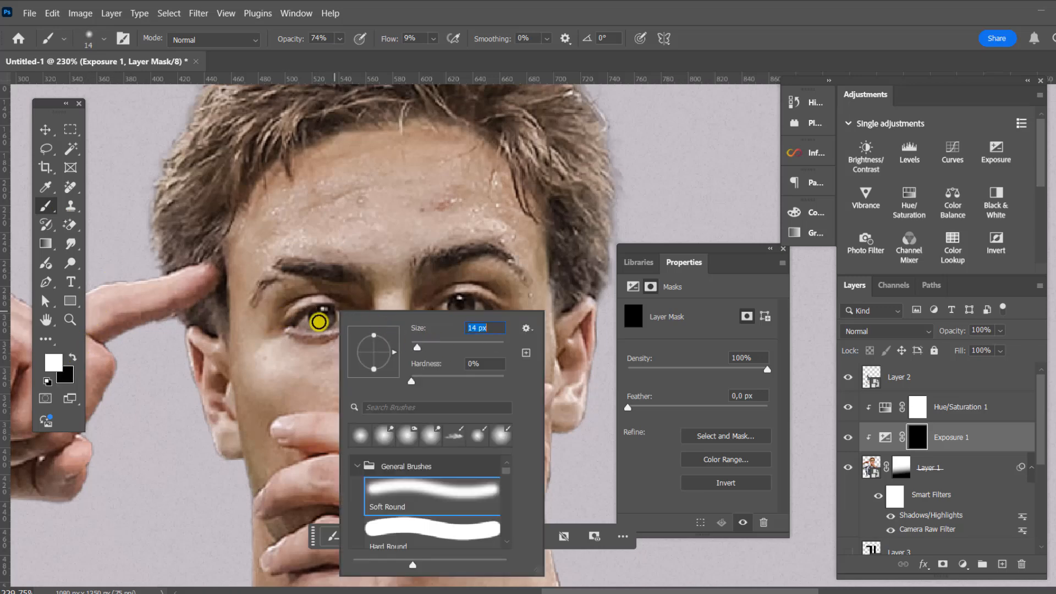
pyautogui.press('Return')
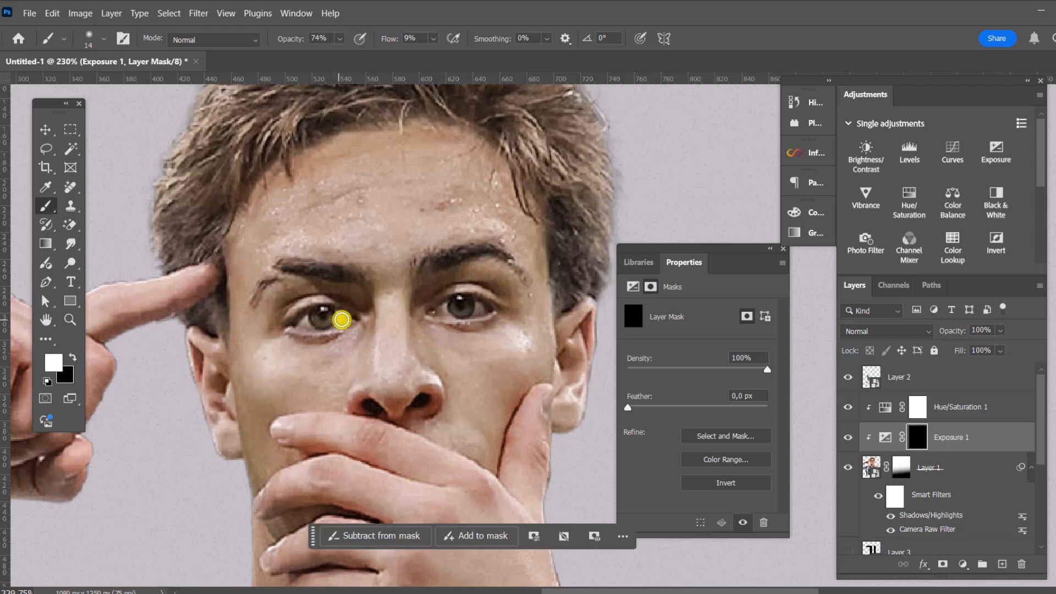
# - Paint white on the Exposure 1 mask over both eyes to brighten them, raising the brush flow to 39%
pyautogui.moveTo(341, 319); pyautogui.dragTo(298, 324)
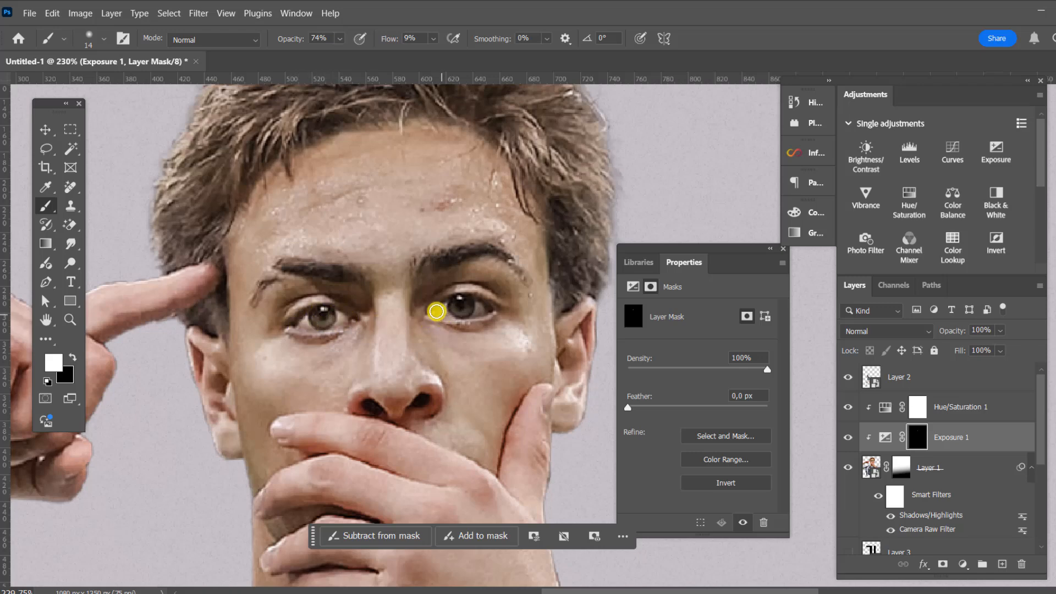
pyautogui.moveTo(436, 311)
pyautogui.mouseDown()
pyautogui.moveTo(464, 297)
pyautogui.moveTo(453, 305)
pyautogui.moveTo(459, 312)
pyautogui.moveTo(445, 303)
pyautogui.moveTo(478, 307)
pyautogui.mouseUp()
pyautogui.click(432, 39)
pyautogui.click(459, 54)
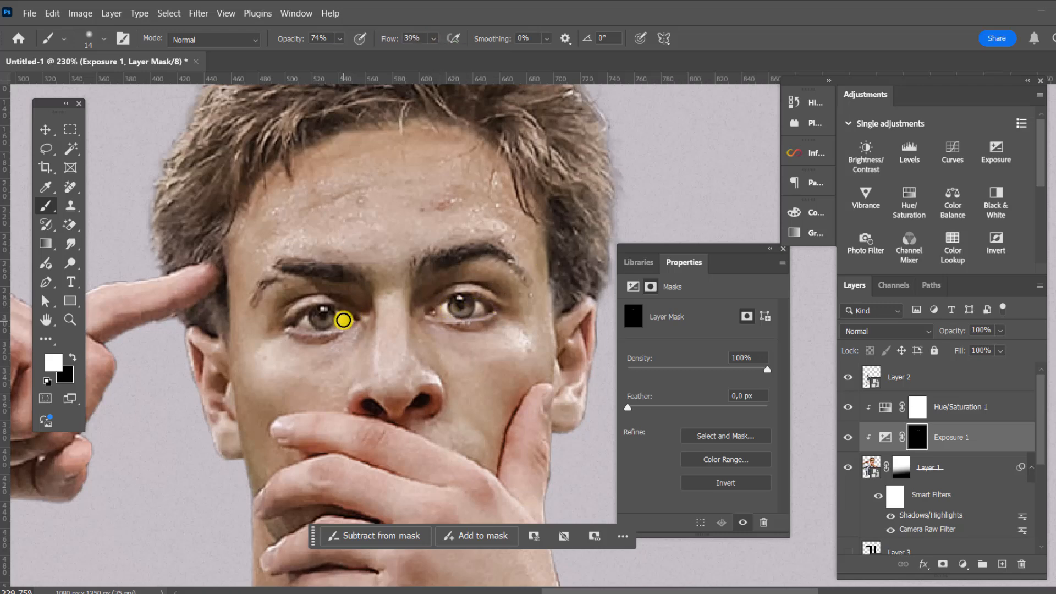
pyautogui.scroll(-5, 275, 275)
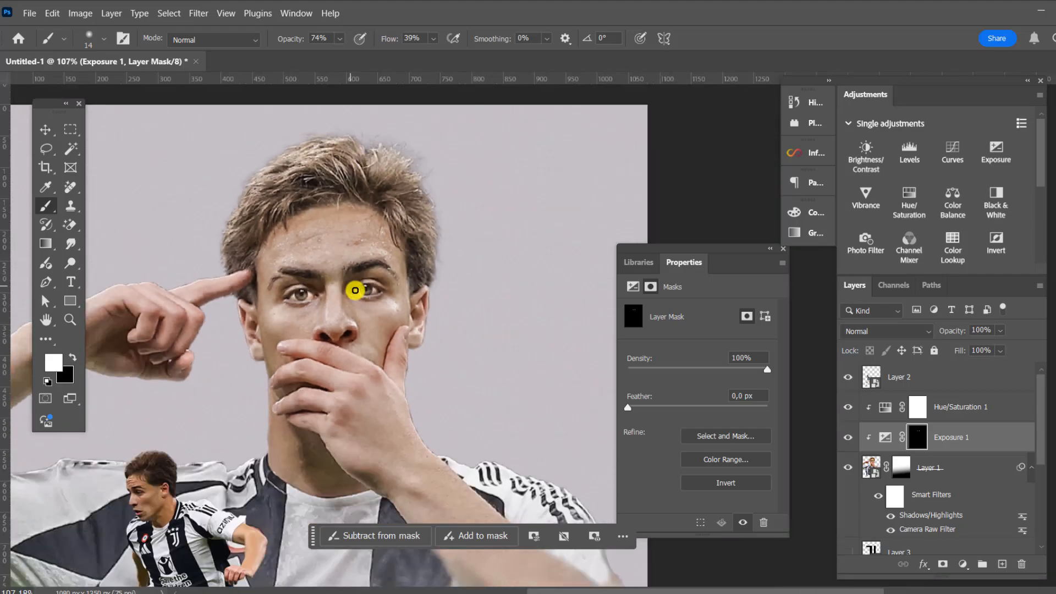
pyautogui.scroll(4, 355, 290)
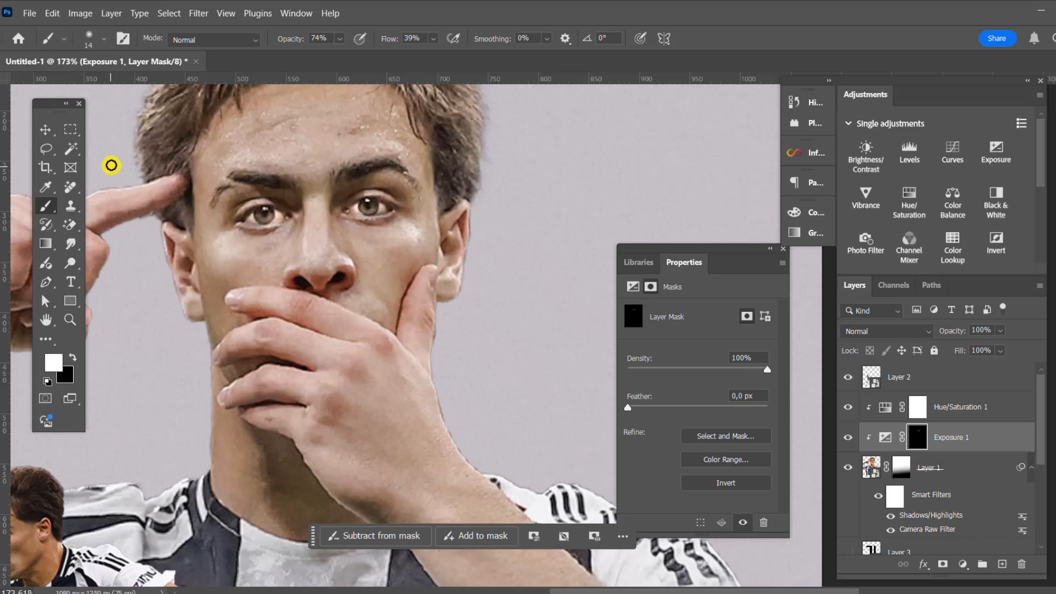
pyautogui.click(48, 131)
pyautogui.click(436, 224)
pyautogui.scroll(2, 377, 193)
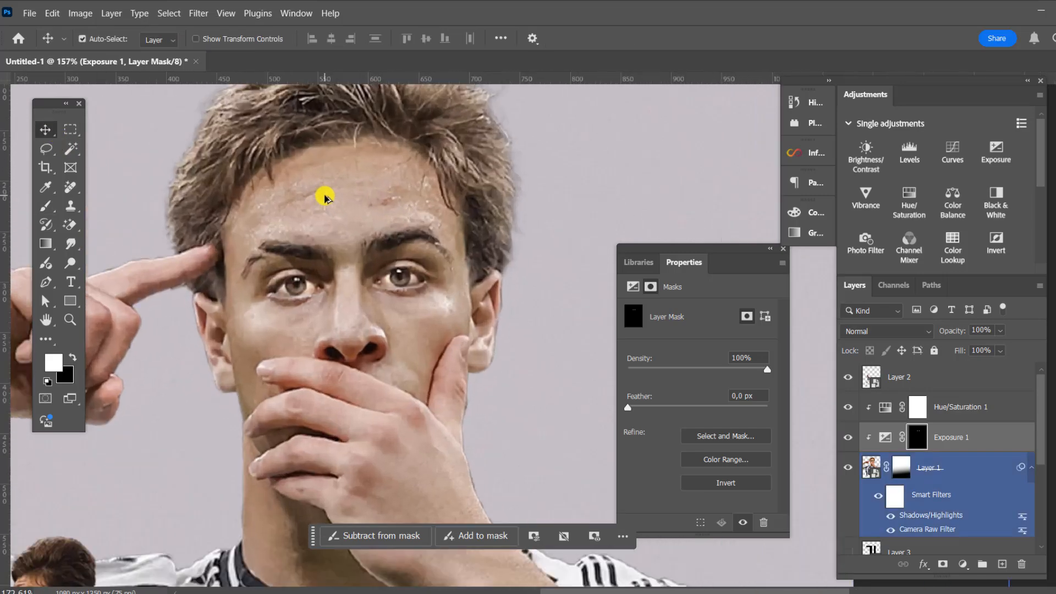
# - Add a clipped Hue/Saturation adjustment directly above Exposure 1 with Saturation -65, and invert its mask to black
pyautogui.click(906, 414)
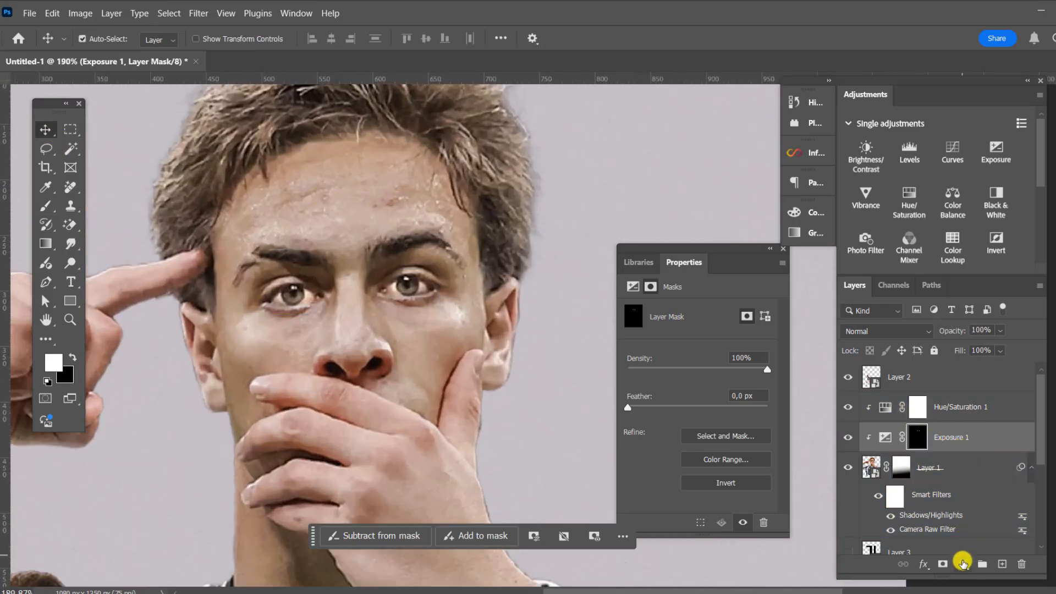
pyautogui.click(963, 564)
pyautogui.click(997, 420)
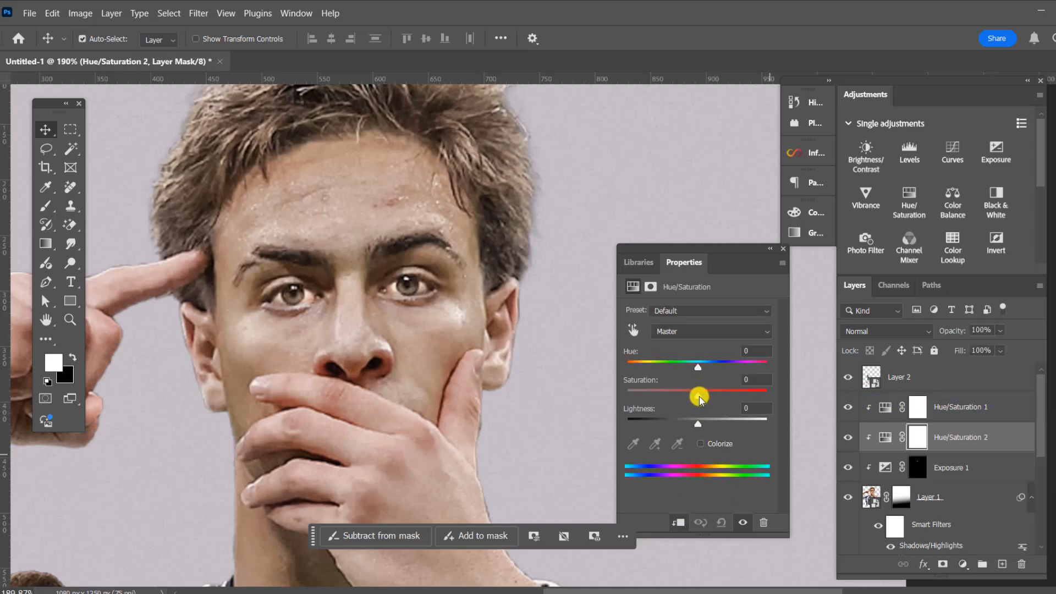
pyautogui.moveTo(699, 398); pyautogui.dragTo(682, 398)
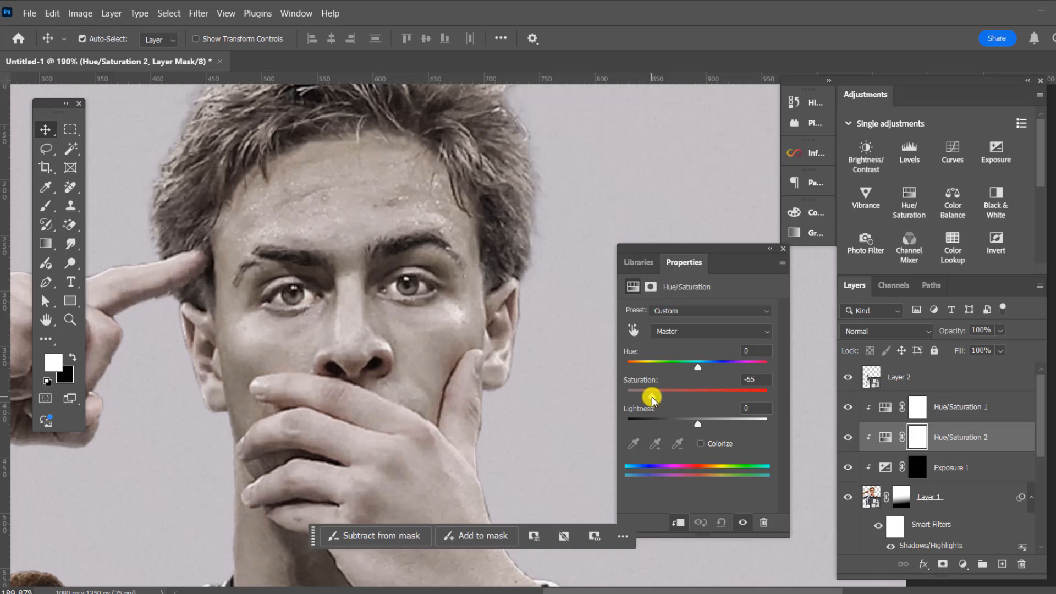
pyautogui.click(916, 437)
pyautogui.hotkey('ctrl', 'i')
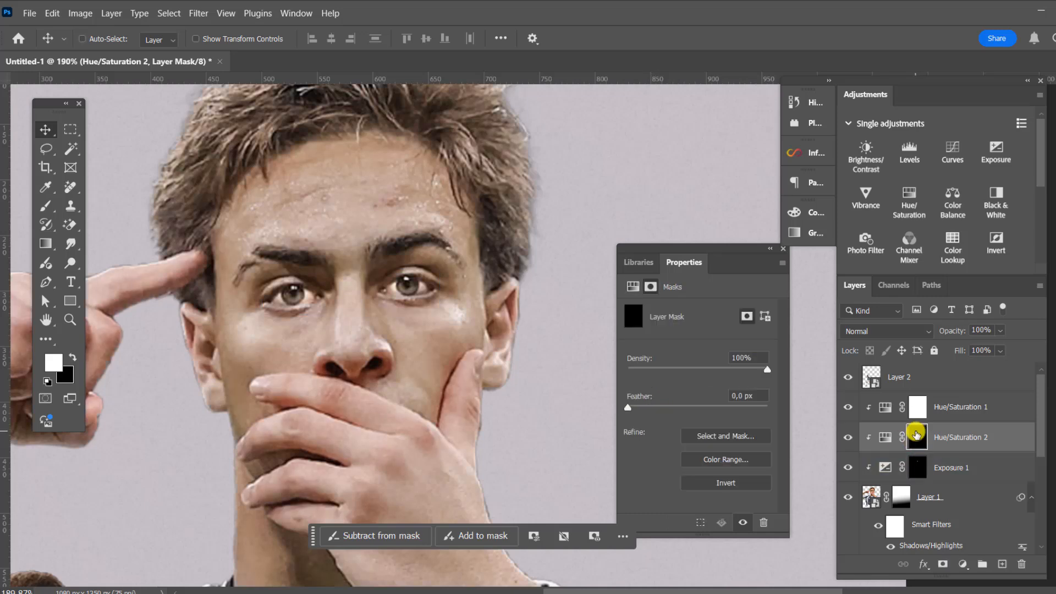
# - Paint white on the Hue/Saturation 2 mask over both eyes to desaturate them
pyautogui.click(39, 206)
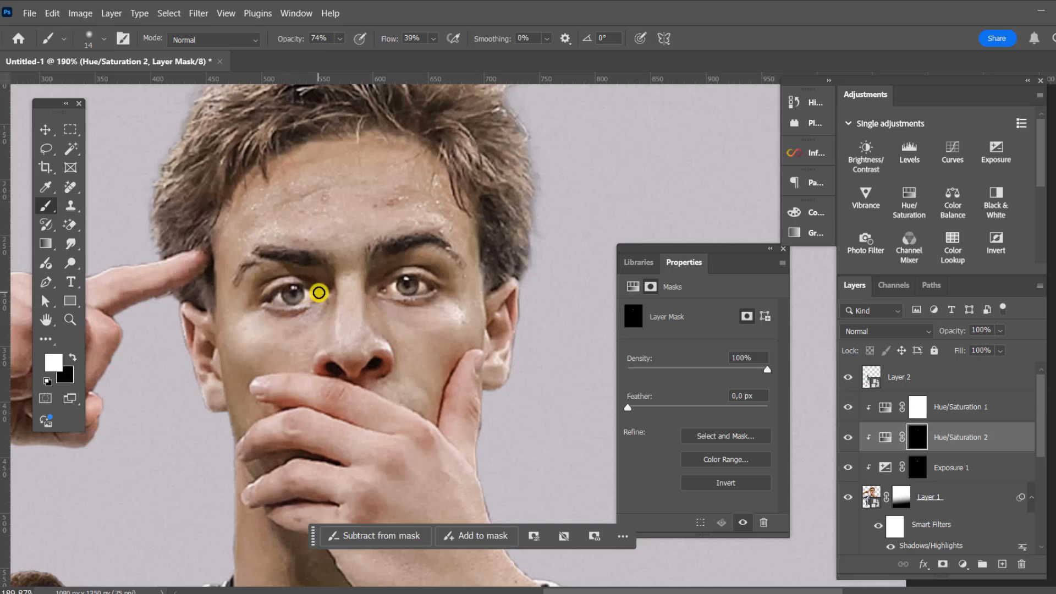
pyautogui.scroll(2, 384, 297)
pyautogui.moveTo(438, 279); pyautogui.dragTo(435, 282)
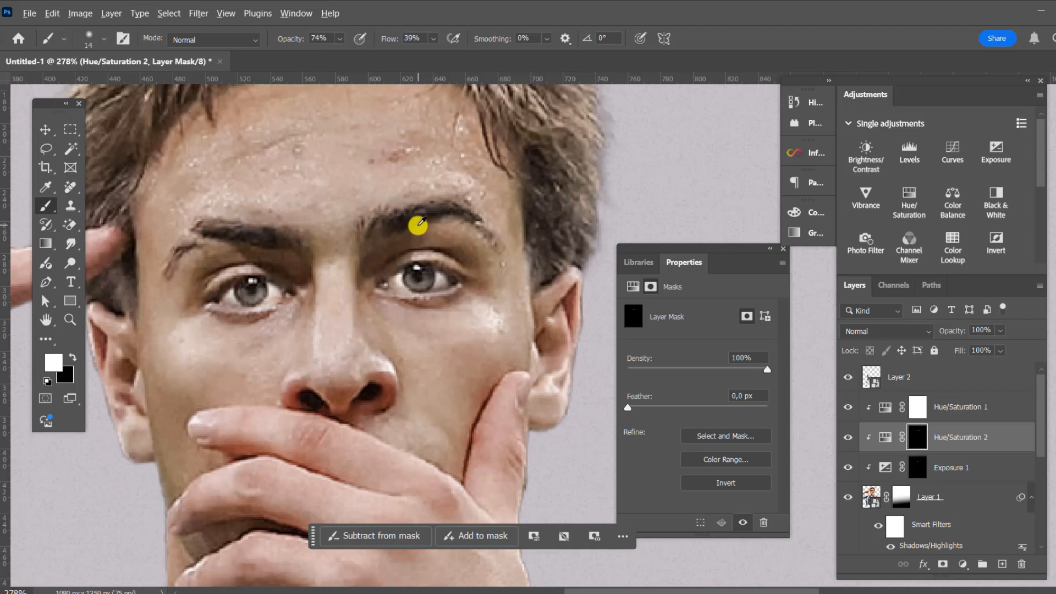
pyautogui.scroll(-4, 413, 221)
pyautogui.click(46, 130)
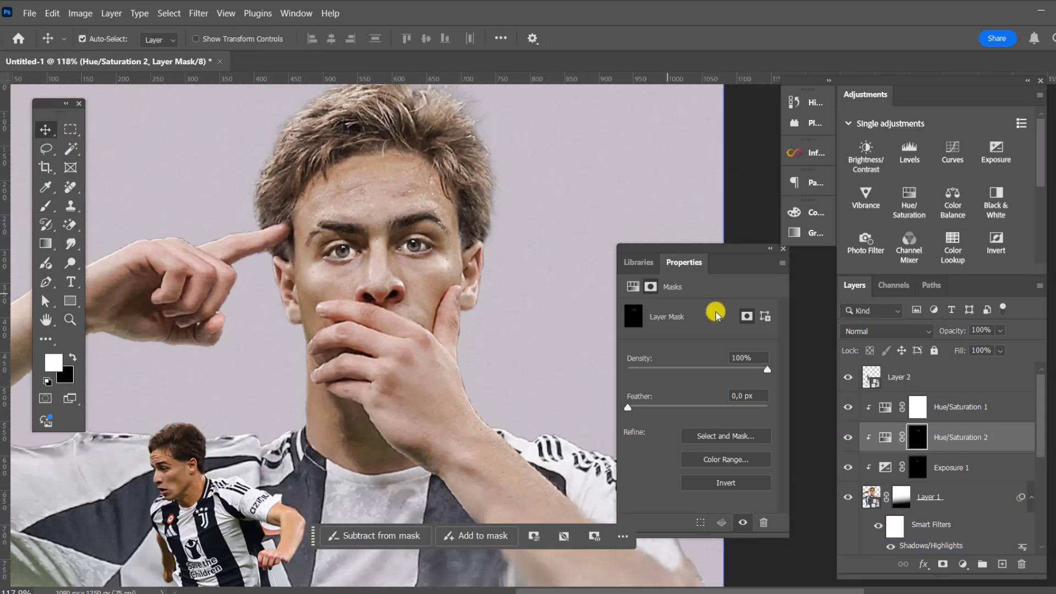
# - Add a Levels adjustment clipped directly above Layer 1, set its blend mode to Multiply, and invert its mask to black
pyautogui.click(950, 467)
pyautogui.click(956, 498)
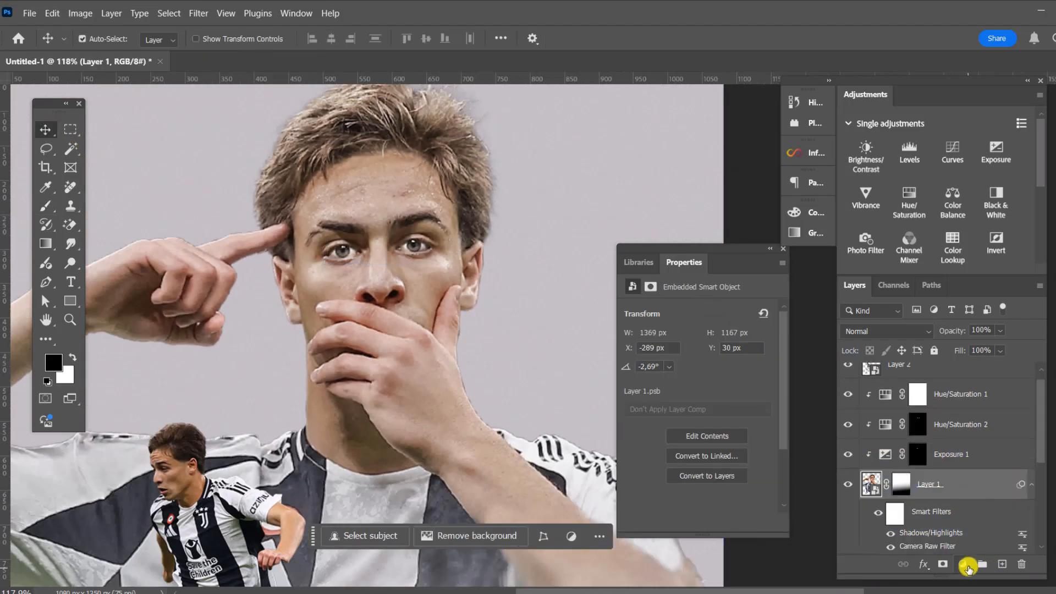
pyautogui.click(962, 564)
pyautogui.click(979, 367)
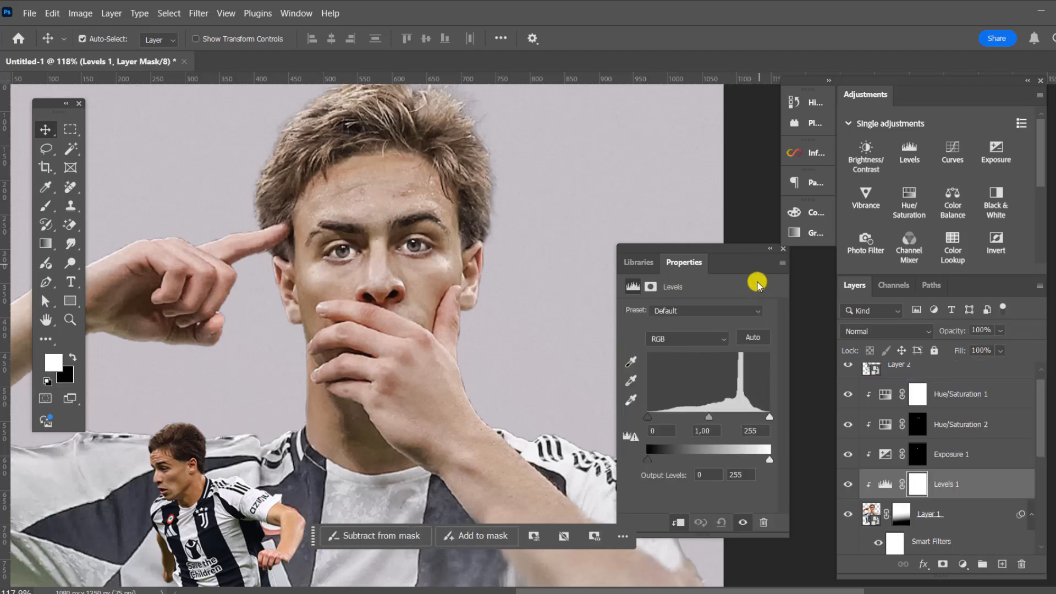
pyautogui.click(893, 330)
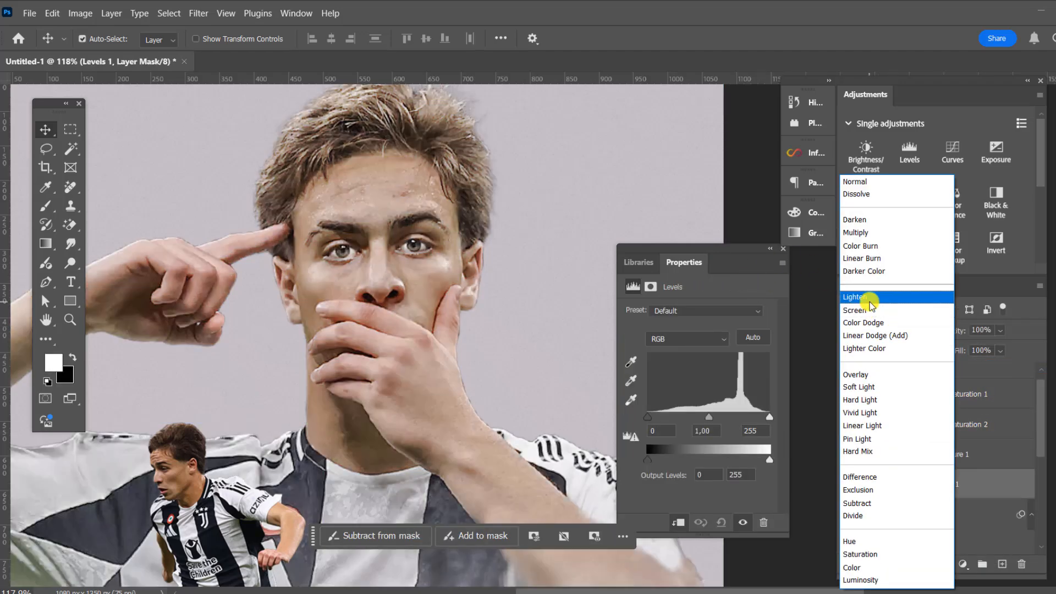
pyautogui.click(860, 234)
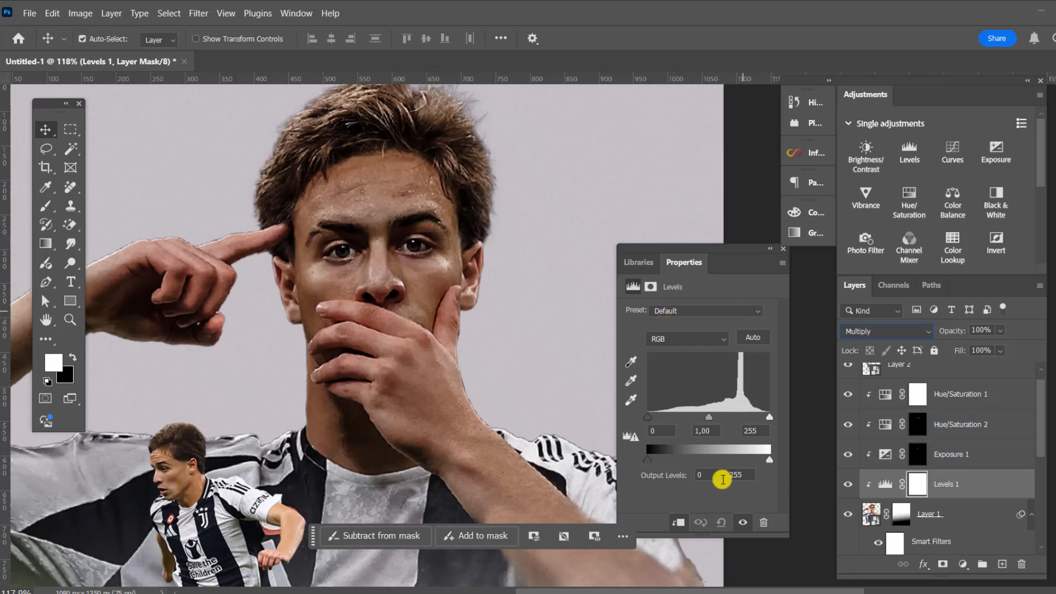
pyautogui.click(650, 287)
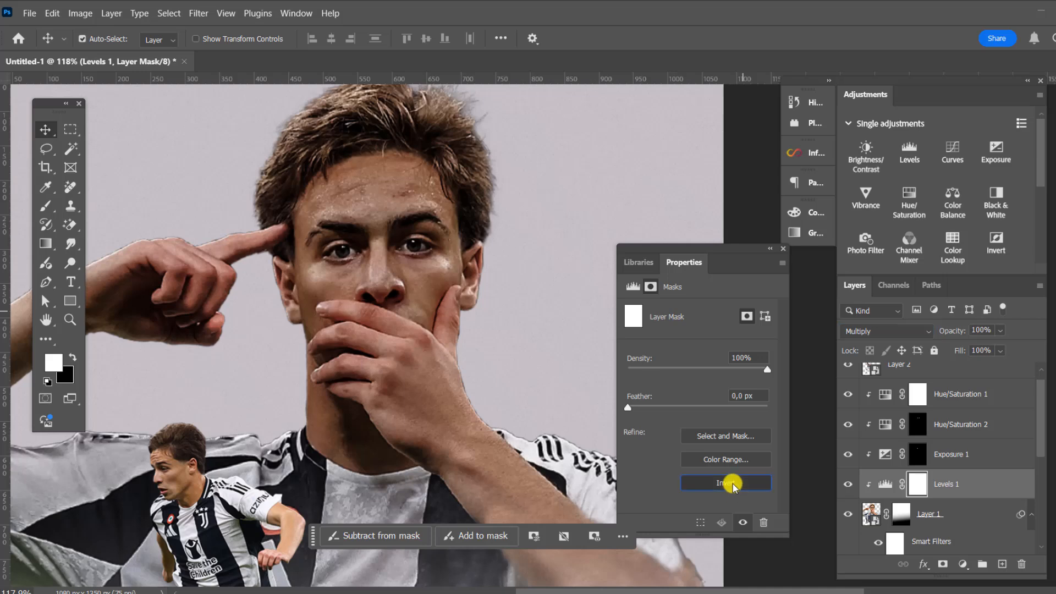
pyautogui.click(733, 483)
# - Set the Brush tool's opacity to 30% and its flow to 30%
pyautogui.click(45, 207)
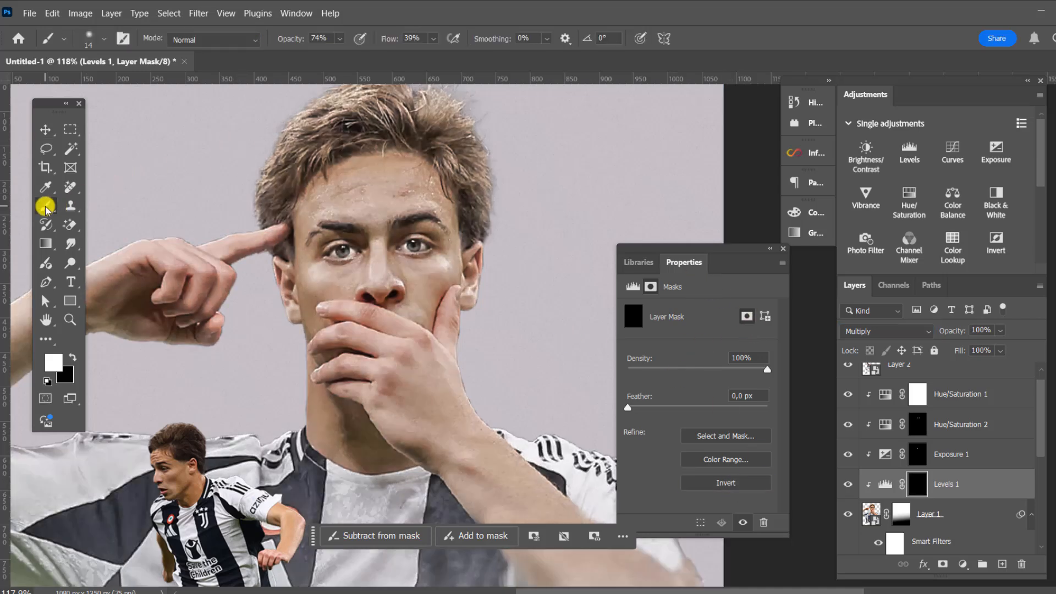
pyautogui.click(339, 41)
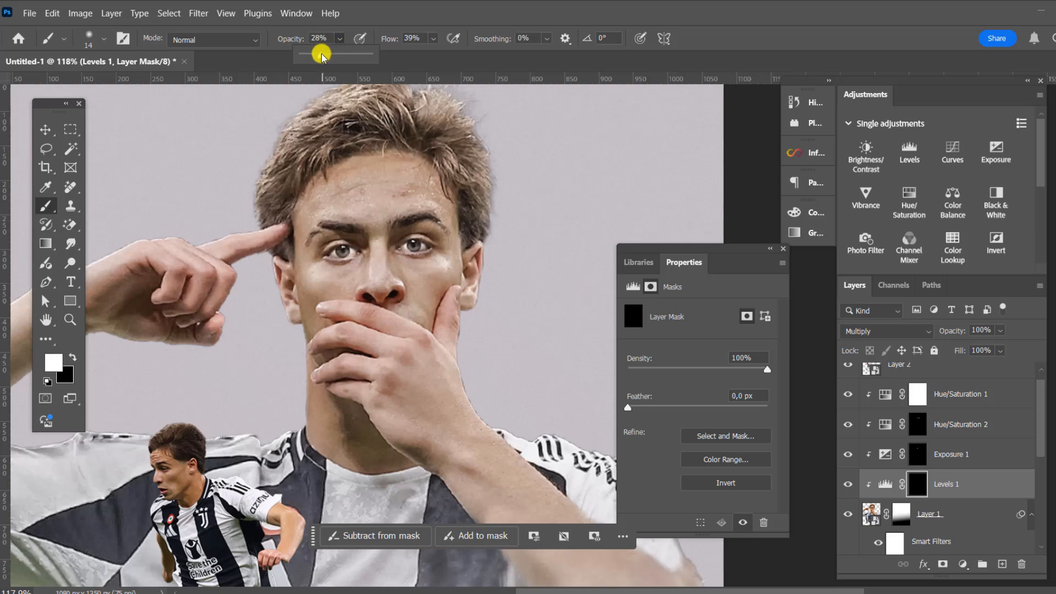
pyautogui.moveTo(331, 40); pyautogui.dragTo(259, 24)
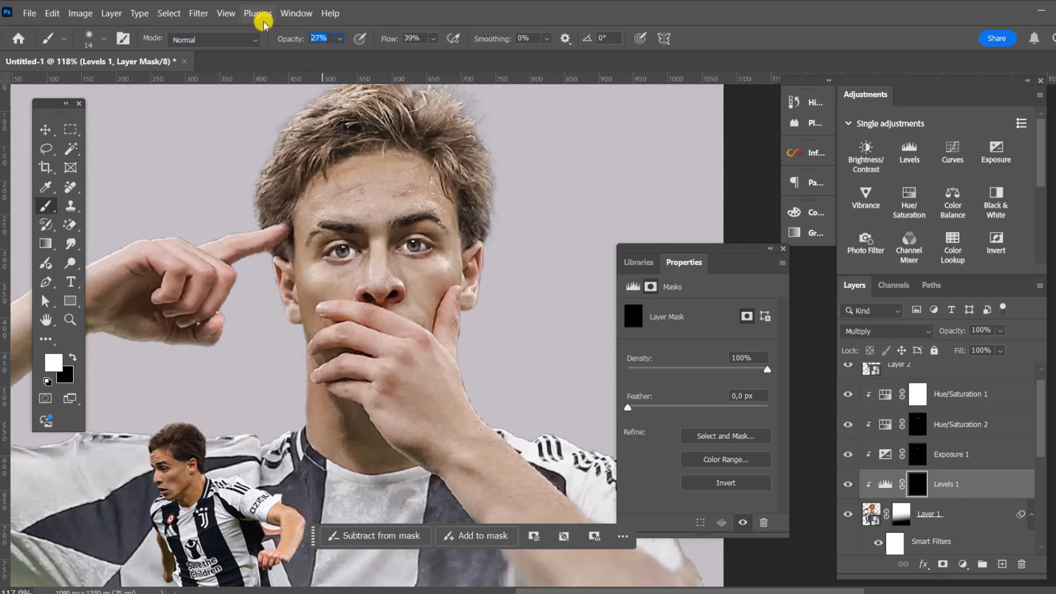
pyautogui.write('30')
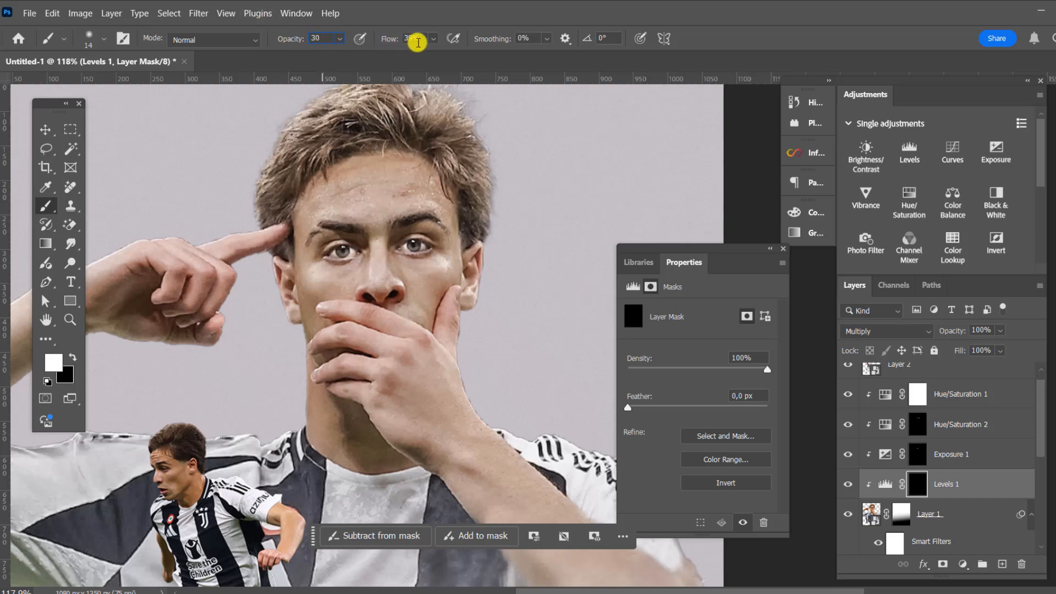
pyautogui.moveTo(423, 40); pyautogui.dragTo(382, 39)
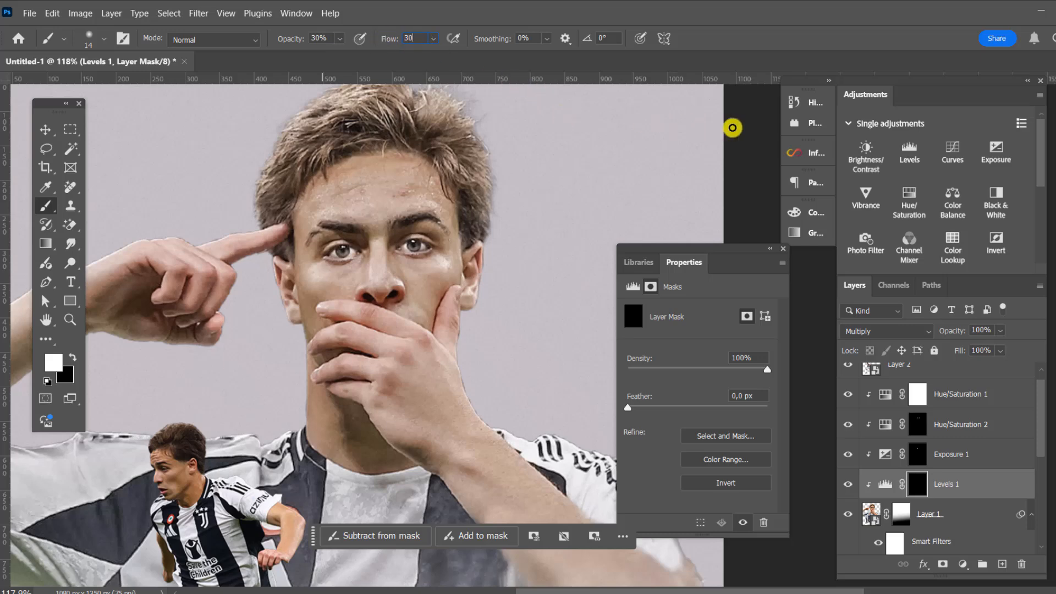
pyautogui.press('Return')
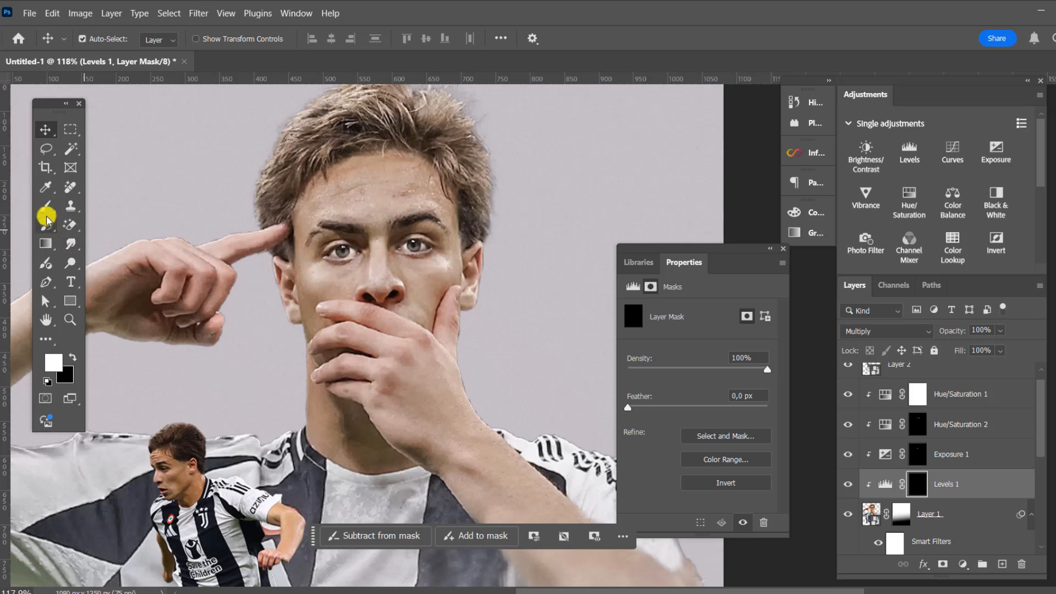
# - Paint shadows around the nose, eyes and cheeks on the Levels 1 mask with a white 30 px brush
pyautogui.scroll(2, 332, 227)
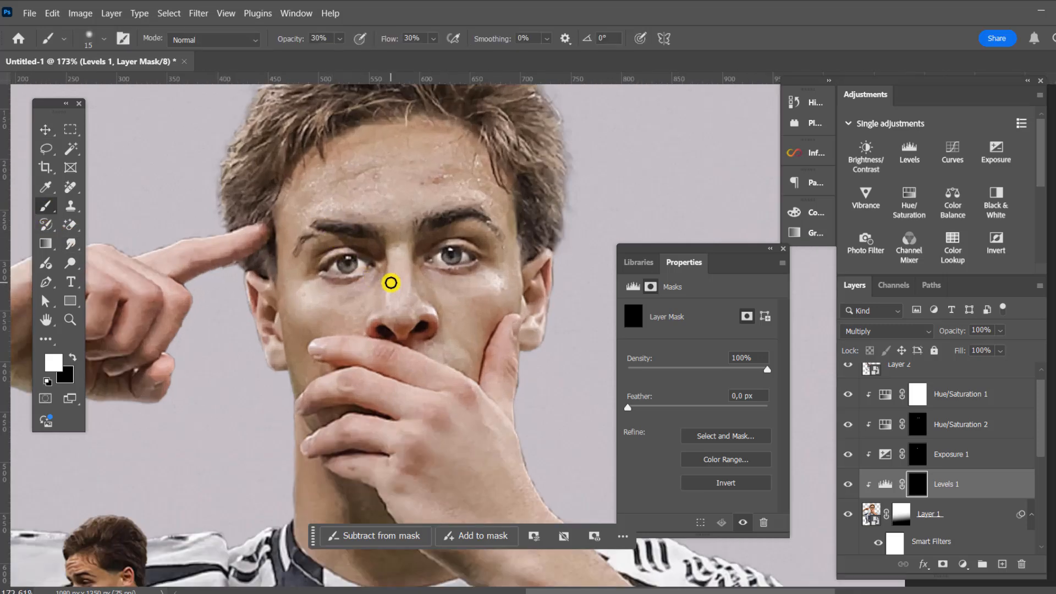
pyautogui.press(']')
pyautogui.press(']')
pyautogui.press(']')
pyautogui.moveTo(379, 263)
pyautogui.mouseDown()
pyautogui.moveTo(369, 321)
pyautogui.moveTo(384, 268)
pyautogui.moveTo(345, 303)
pyautogui.moveTo(310, 309)
pyautogui.moveTo(296, 306)
pyautogui.moveTo(311, 290)
pyautogui.moveTo(295, 265)
pyautogui.moveTo(305, 310)
pyautogui.moveTo(318, 313)
pyautogui.moveTo(300, 372)
pyautogui.mouseUp()
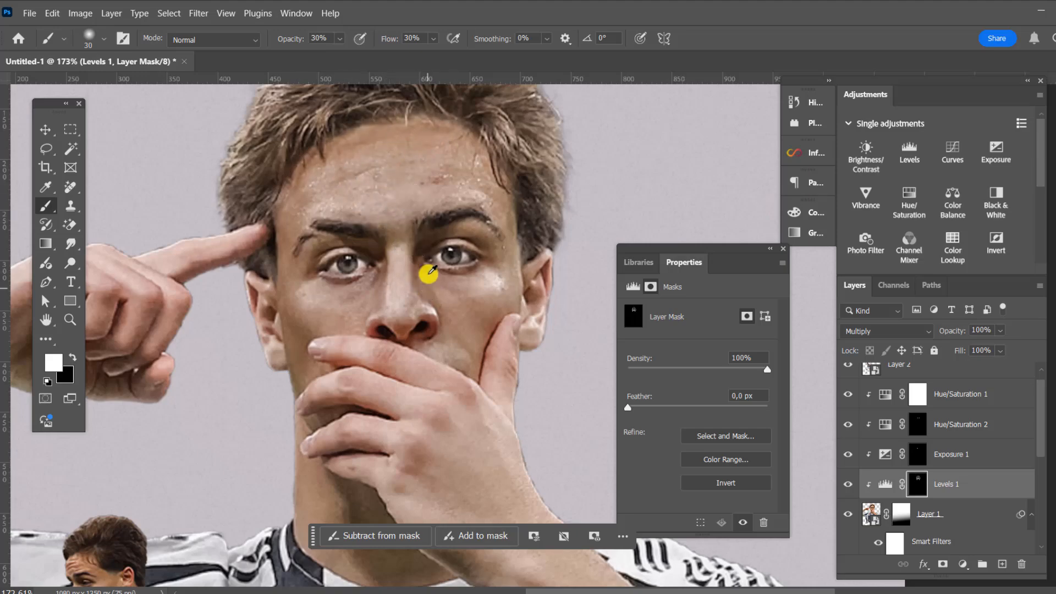
pyautogui.scroll(-3, 440, 253)
pyautogui.scroll(4, 498, 281)
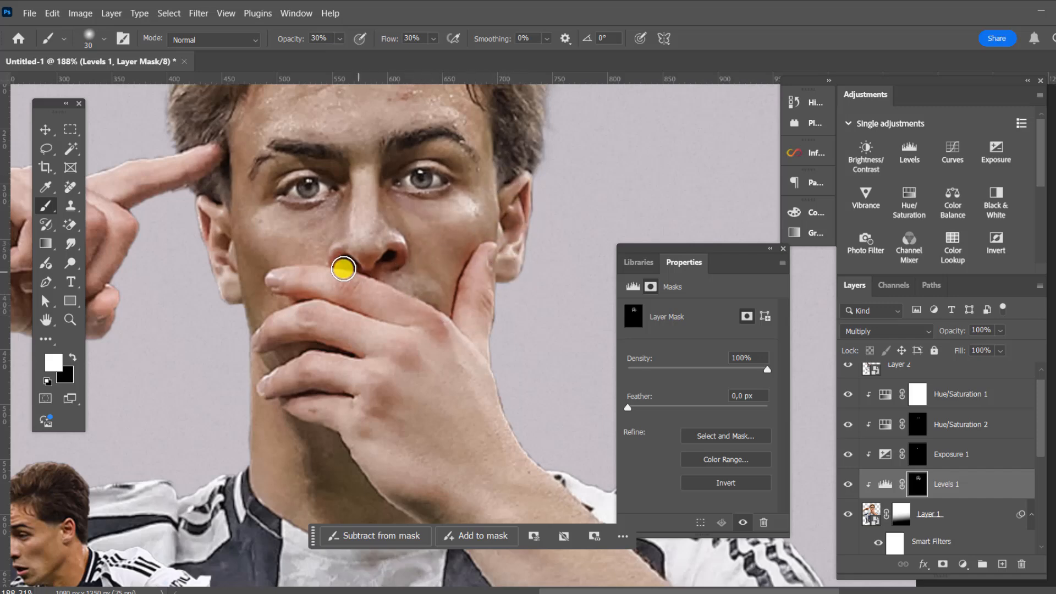
# - Paint shadows over the covering hand and forearm on the Levels 1 mask, enlarging the white brush to 50 px
pyautogui.scroll(-2, 302, 286)
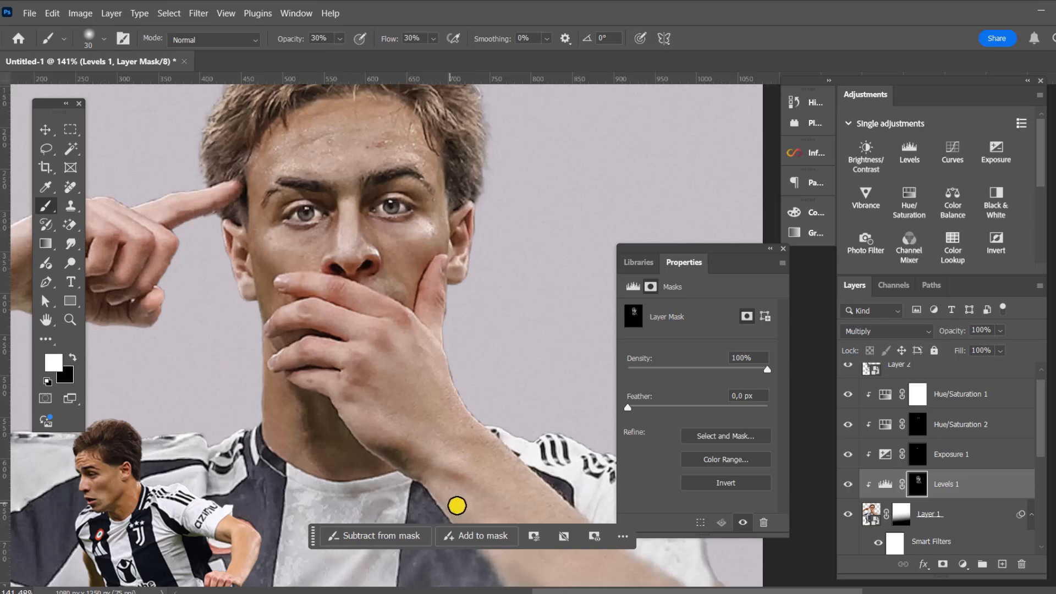
pyautogui.scroll(-1, 467, 405)
pyautogui.scroll(-5, 467, 406)
pyautogui.scroll(4, 520, 439)
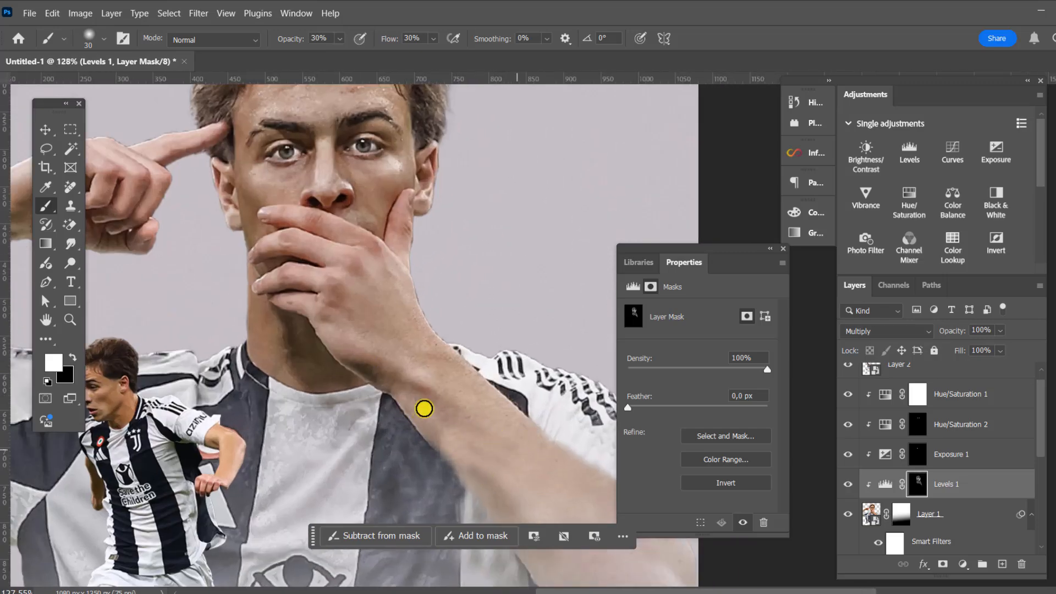
pyautogui.scroll(-3, 509, 462)
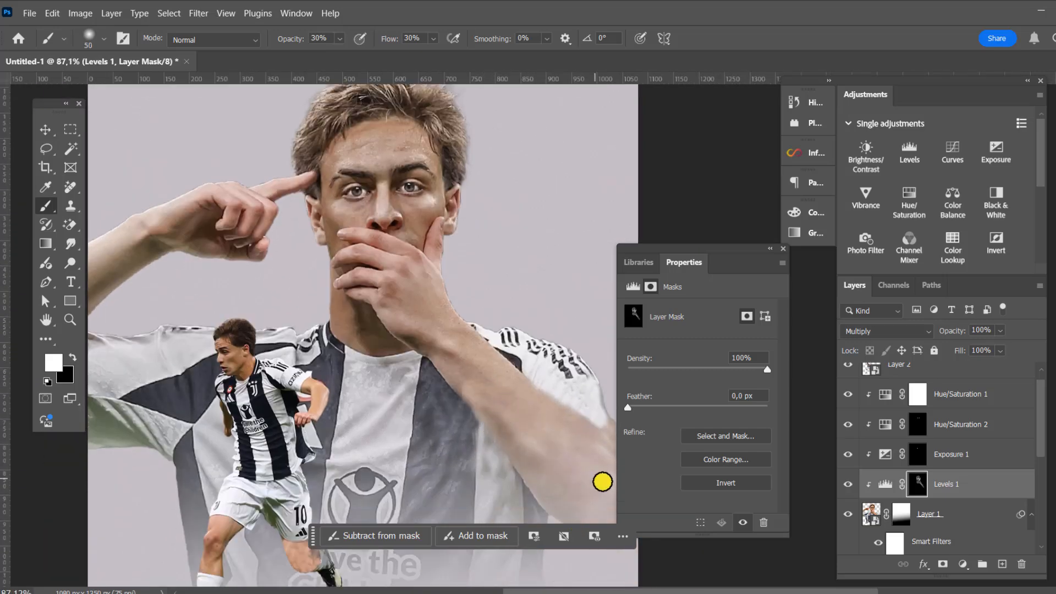
pyautogui.scroll(-3, 529, 421)
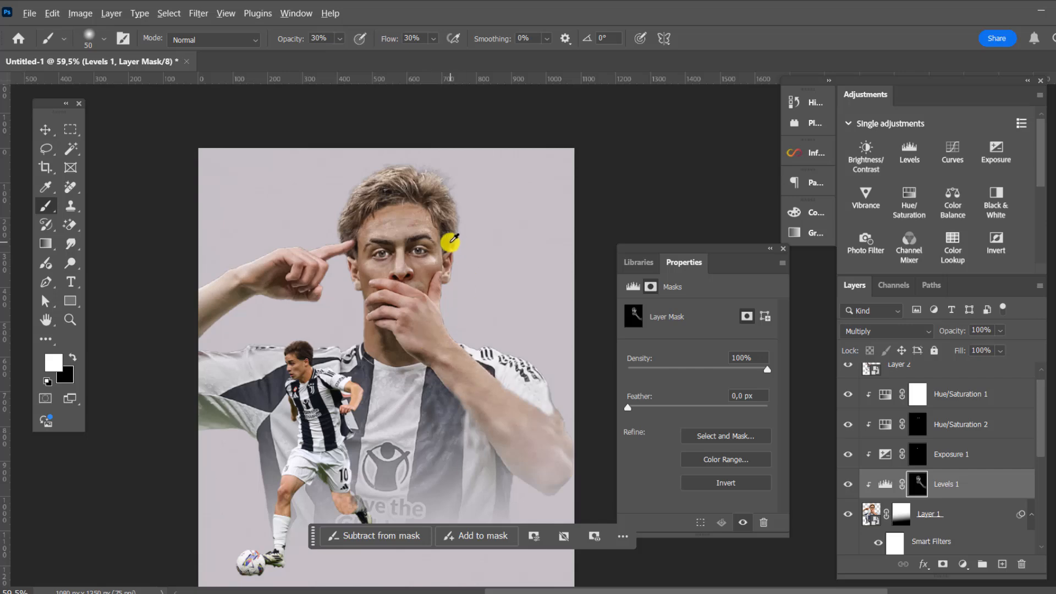
# - Paint shadows over the face, raised hand and raised arm on the Levels 1 mask with the 50 px brush
pyautogui.scroll(4, 450, 241)
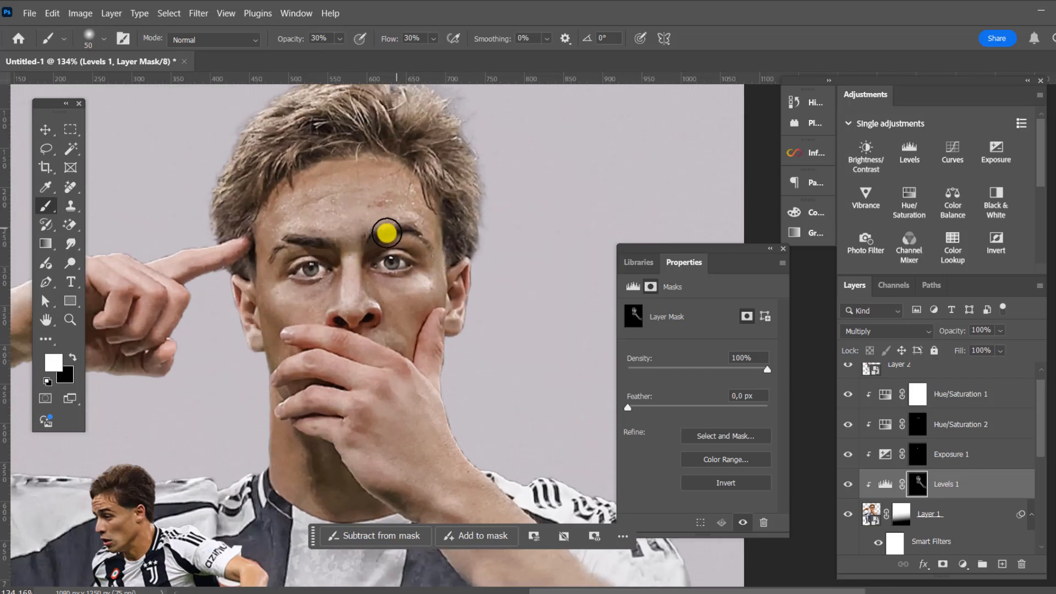
pyautogui.scroll(-2, 288, 314)
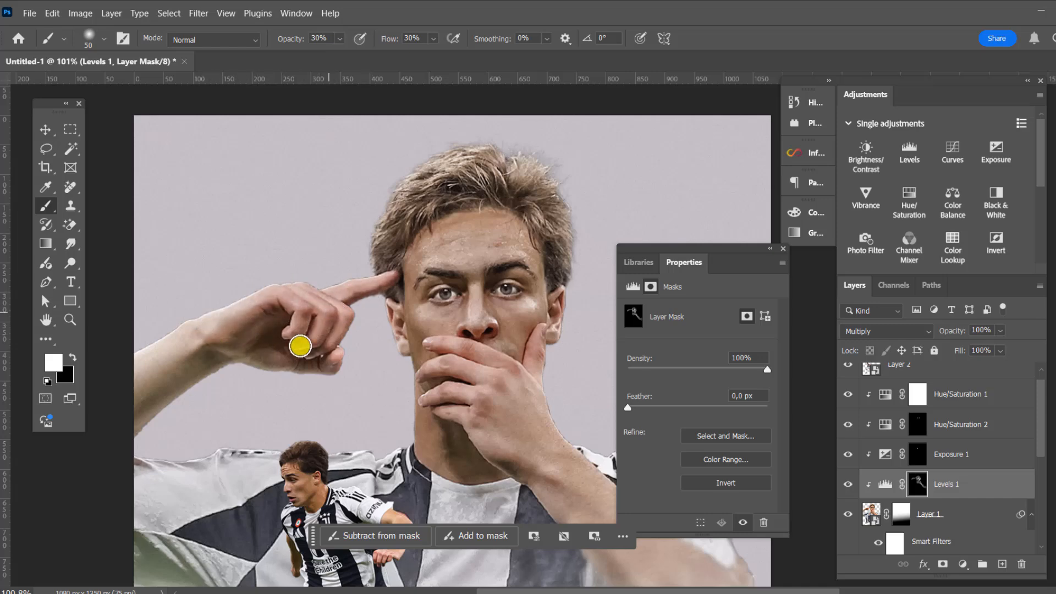
pyautogui.scroll(1, 214, 333)
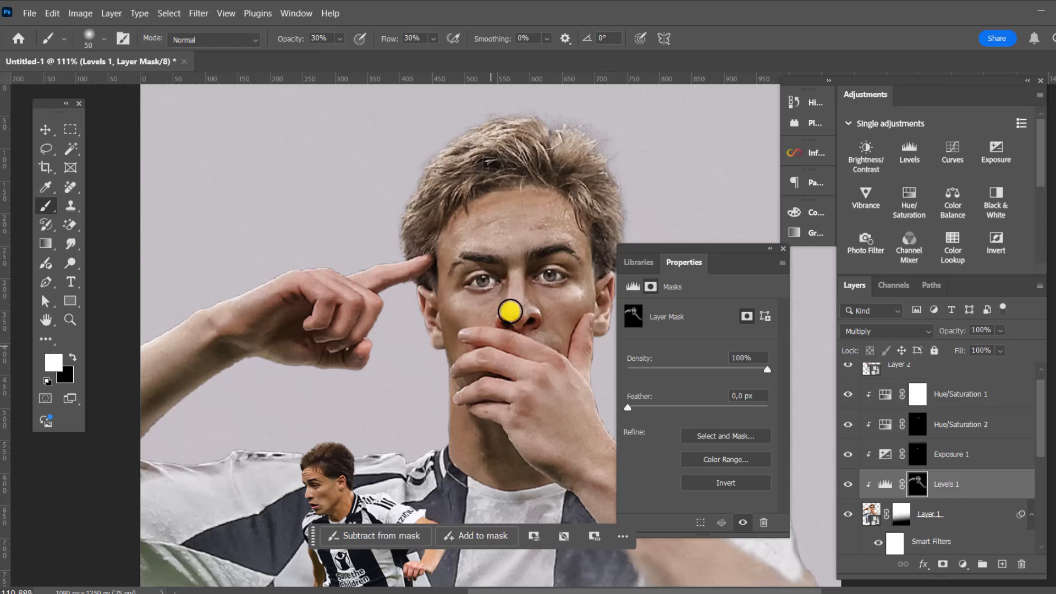
pyautogui.scroll(-2, 543, 390)
pyautogui.moveTo(544, 390); pyautogui.dragTo(457, 355)
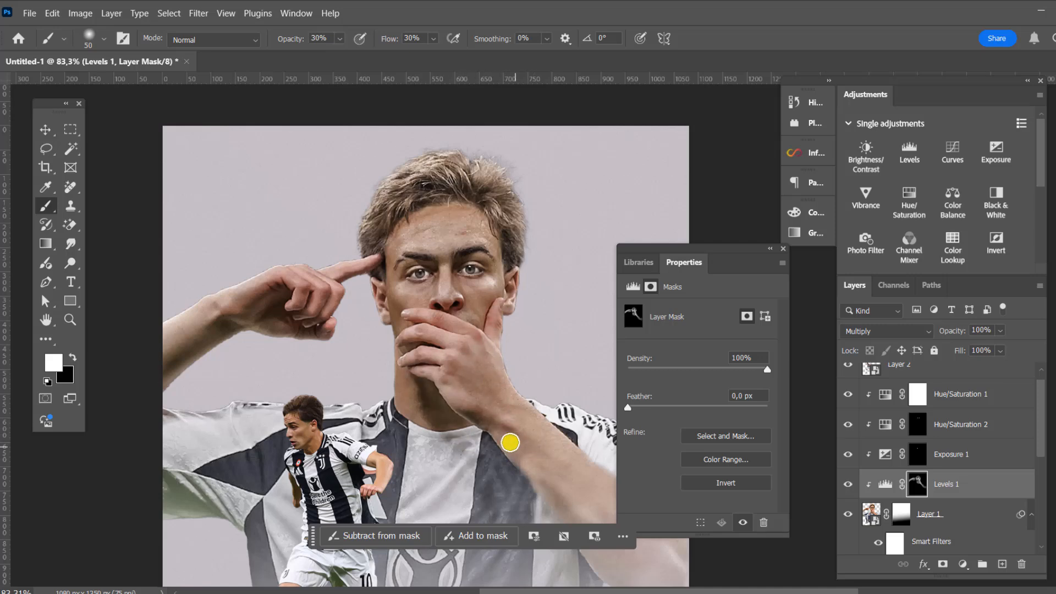
pyautogui.scroll(-1, 412, 413)
pyautogui.scroll(1, 473, 458)
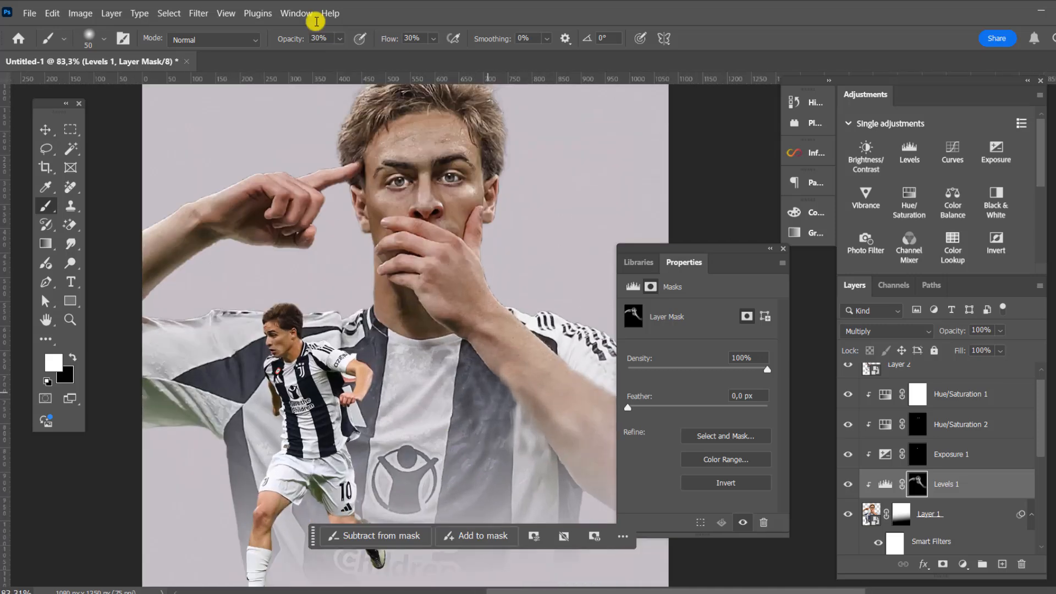
# - Set the brush opacity to 74% and paint shadows over the large portrait's shirt on the Levels 1 mask, enlarging the brush to 125 px
pyautogui.click(341, 38)
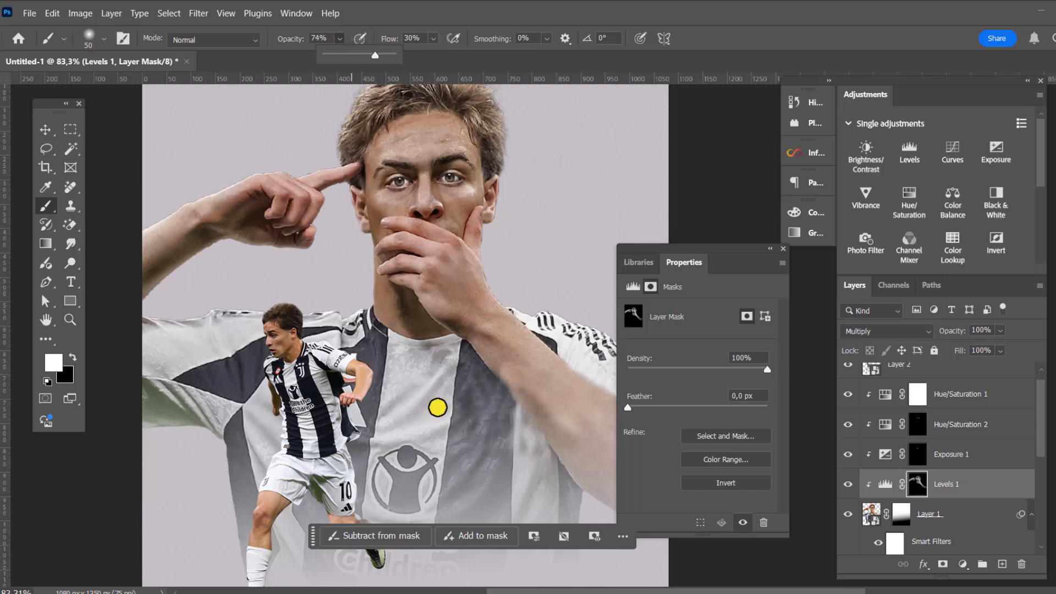
pyautogui.moveTo(398, 352)
pyautogui.mouseDown()
pyautogui.moveTo(392, 381)
pyautogui.moveTo(409, 404)
pyautogui.moveTo(391, 398)
pyautogui.moveTo(445, 355)
pyautogui.moveTo(424, 398)
pyautogui.moveTo(466, 360)
pyautogui.moveTo(463, 414)
pyautogui.moveTo(441, 384)
pyautogui.moveTo(353, 320)
pyautogui.moveTo(325, 342)
pyautogui.moveTo(363, 340)
pyautogui.moveTo(393, 353)
pyautogui.moveTo(390, 368)
pyautogui.moveTo(254, 351)
pyautogui.moveTo(285, 340)
pyautogui.moveTo(217, 343)
pyautogui.moveTo(189, 374)
pyautogui.moveTo(240, 364)
pyautogui.moveTo(279, 395)
pyautogui.moveTo(277, 470)
pyautogui.moveTo(348, 342)
pyautogui.moveTo(347, 323)
pyautogui.moveTo(408, 445)
pyautogui.moveTo(455, 420)
pyautogui.moveTo(466, 460)
pyautogui.moveTo(478, 324)
pyautogui.mouseUp()
pyautogui.scroll(-4, 331, 343)
pyautogui.press(']')
pyautogui.press(']')
pyautogui.press(']')
pyautogui.press(']')
pyautogui.press(']')
pyautogui.moveTo(525, 377); pyautogui.dragTo(539, 394)
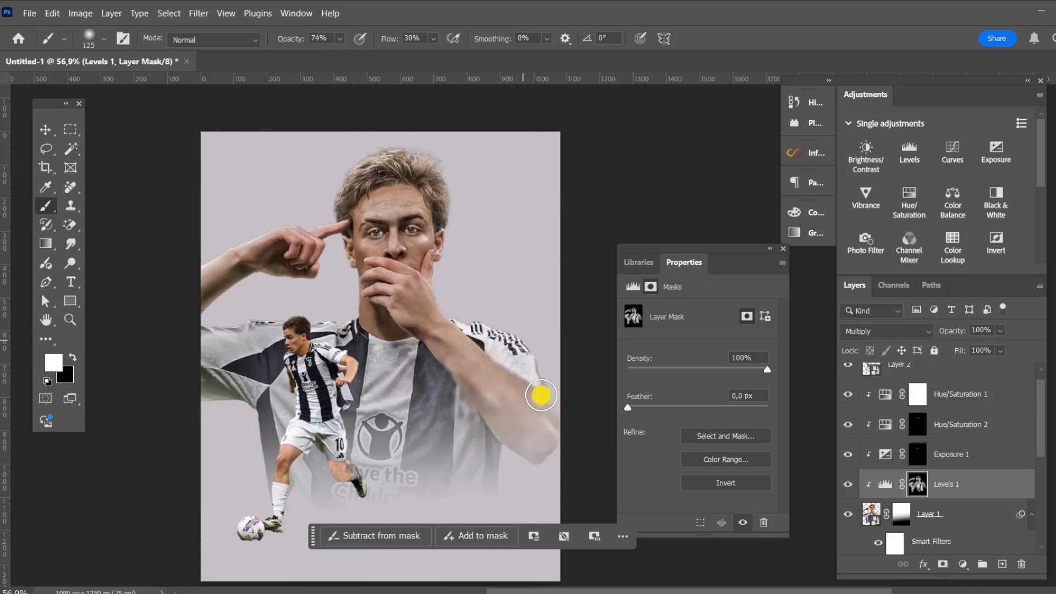
# - Darken the large portrait's hair by painting white on the Levels 1 mask with the 125 px brush
pyautogui.scroll(3, 330, 212)
pyautogui.moveTo(411, 137)
pyautogui.mouseDown()
pyautogui.moveTo(365, 167)
pyautogui.moveTo(353, 200)
pyautogui.moveTo(452, 126)
pyautogui.moveTo(441, 135)
pyautogui.moveTo(495, 169)
pyautogui.moveTo(500, 205)
pyautogui.moveTo(424, 160)
pyautogui.moveTo(328, 245)
pyautogui.moveTo(346, 219)
pyautogui.moveTo(343, 230)
pyautogui.moveTo(343, 181)
pyautogui.moveTo(395, 130)
pyautogui.moveTo(474, 119)
pyautogui.moveTo(499, 195)
pyautogui.moveTo(496, 244)
pyautogui.moveTo(452, 241)
pyautogui.moveTo(418, 280)
pyautogui.moveTo(379, 190)
pyautogui.moveTo(369, 215)
pyautogui.moveTo(336, 220)
pyautogui.moveTo(325, 267)
pyautogui.moveTo(349, 255)
pyautogui.moveTo(380, 261)
pyautogui.moveTo(389, 307)
pyautogui.moveTo(224, 321)
pyautogui.moveTo(256, 323)
pyautogui.moveTo(232, 378)
pyautogui.moveTo(263, 402)
pyautogui.moveTo(293, 486)
pyautogui.moveTo(453, 343)
pyautogui.moveTo(430, 401)
pyautogui.moveTo(499, 393)
pyautogui.mouseUp()
pyautogui.scroll(-2, 443, 244)
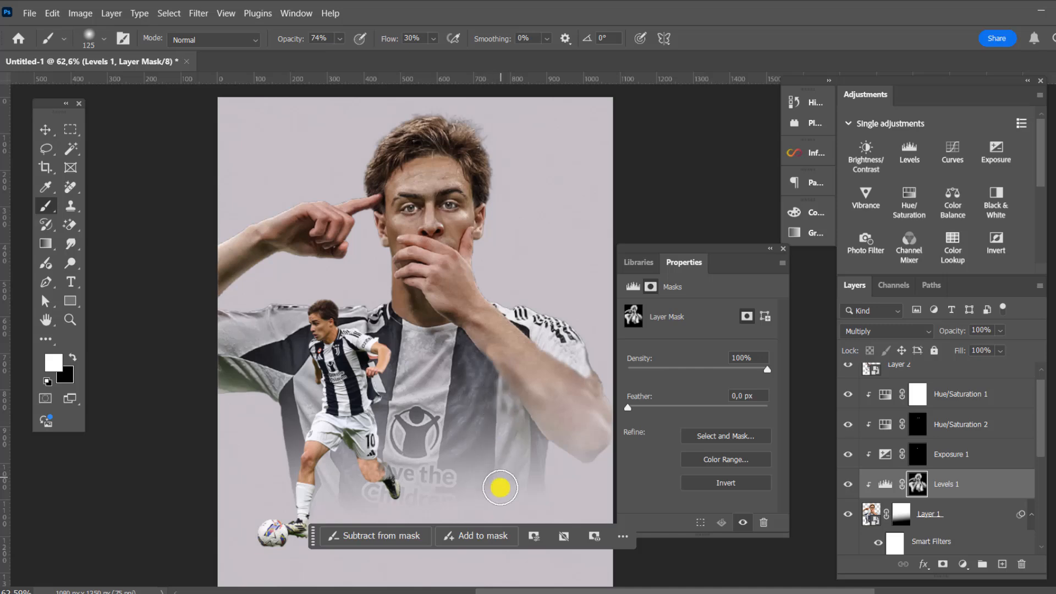
# - Add a Levels adjustment clipped directly above Levels 1, set its blend mode to Screen, and invert its mask to black
pyautogui.scroll(5, 497, 431)
pyautogui.scroll(5, 465, 448)
pyautogui.scroll(4, 391, 200)
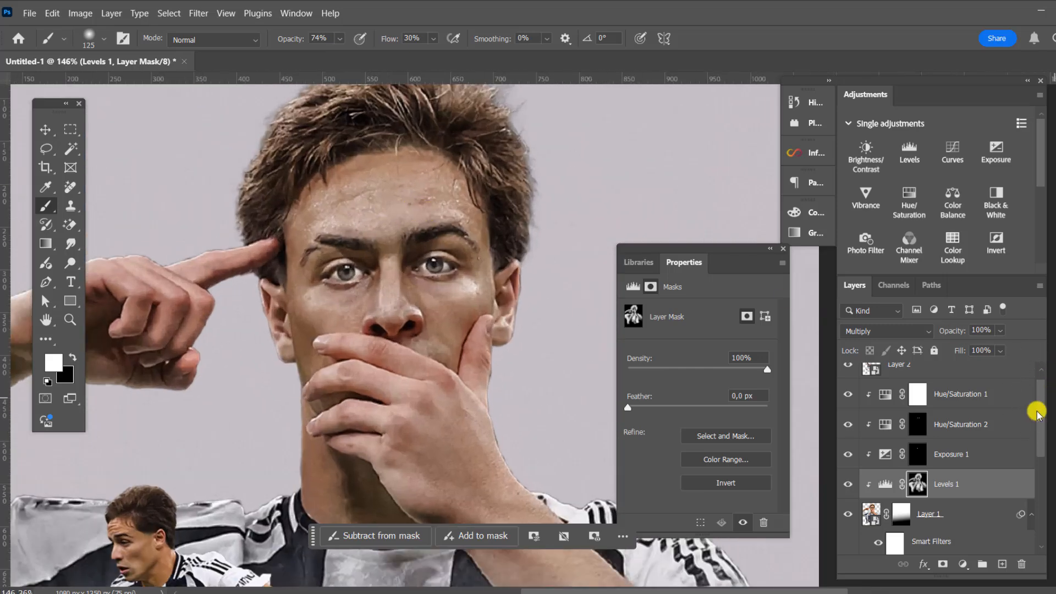
pyautogui.click(962, 566)
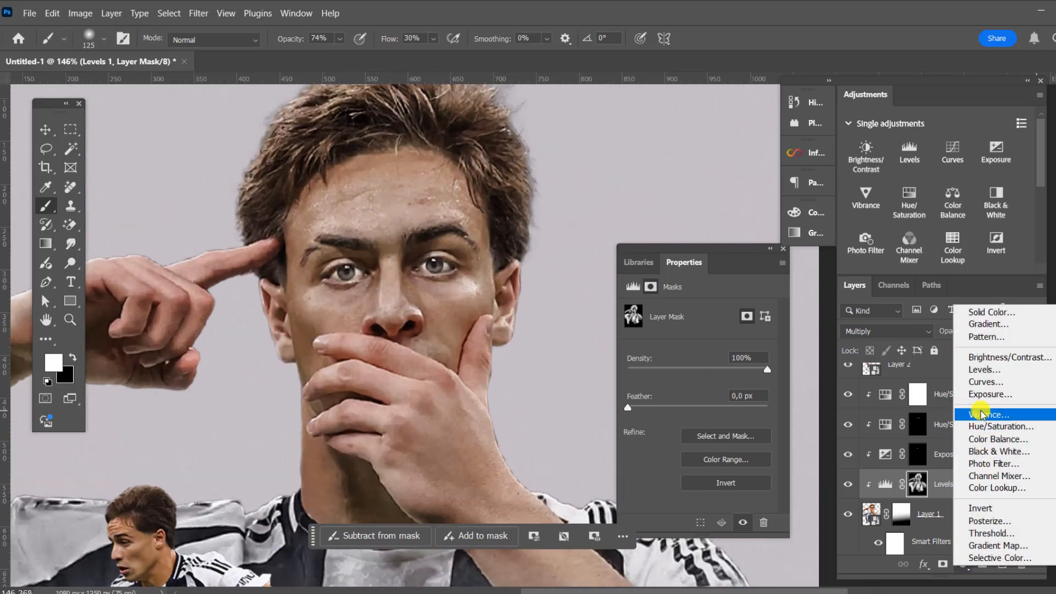
pyautogui.click(982, 371)
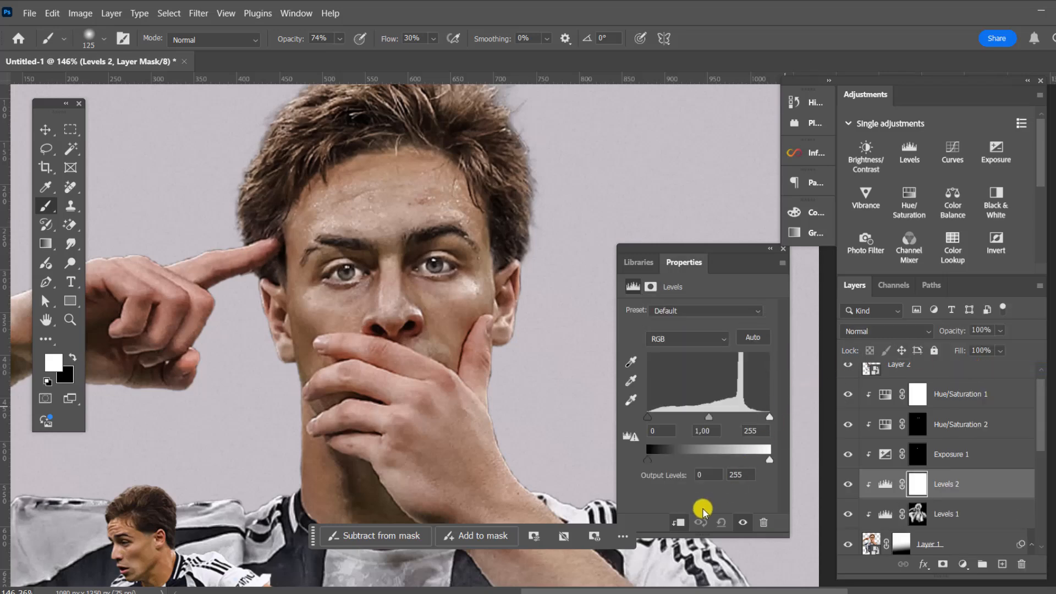
pyautogui.click(880, 331)
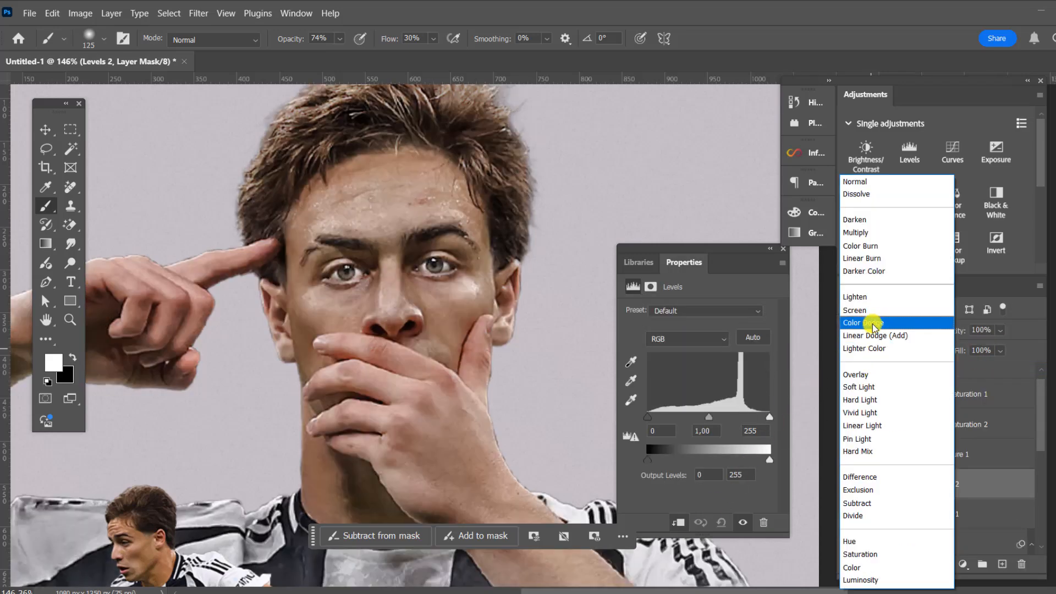
pyautogui.click(873, 312)
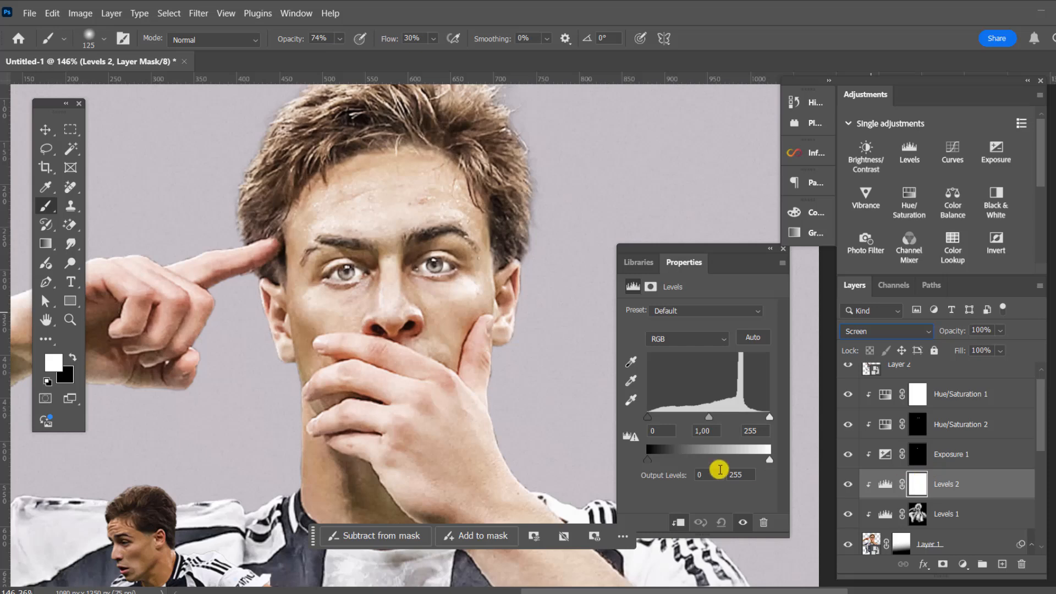
pyautogui.click(655, 287)
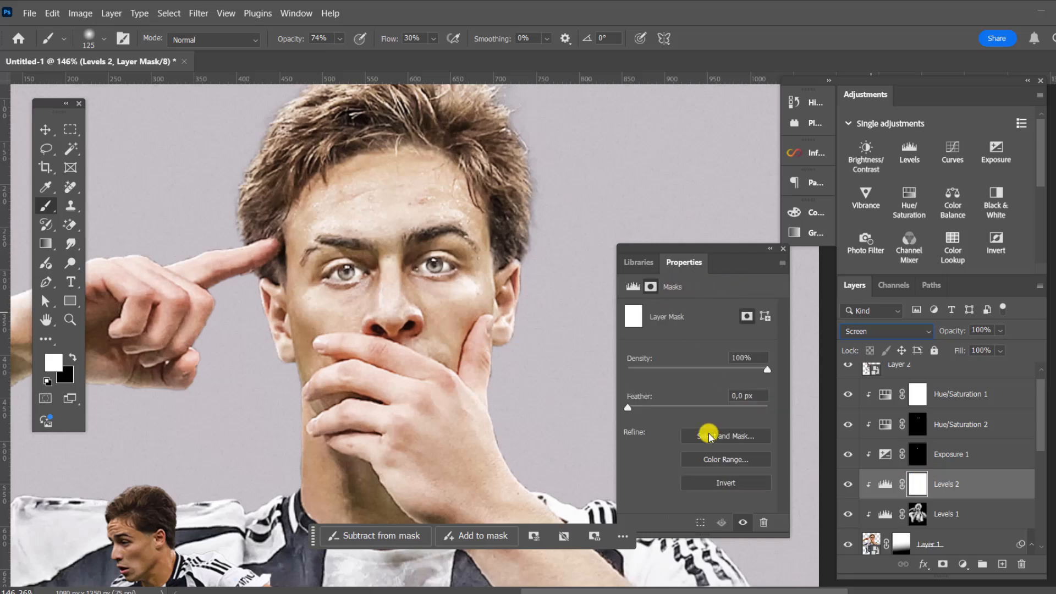
pyautogui.click(723, 482)
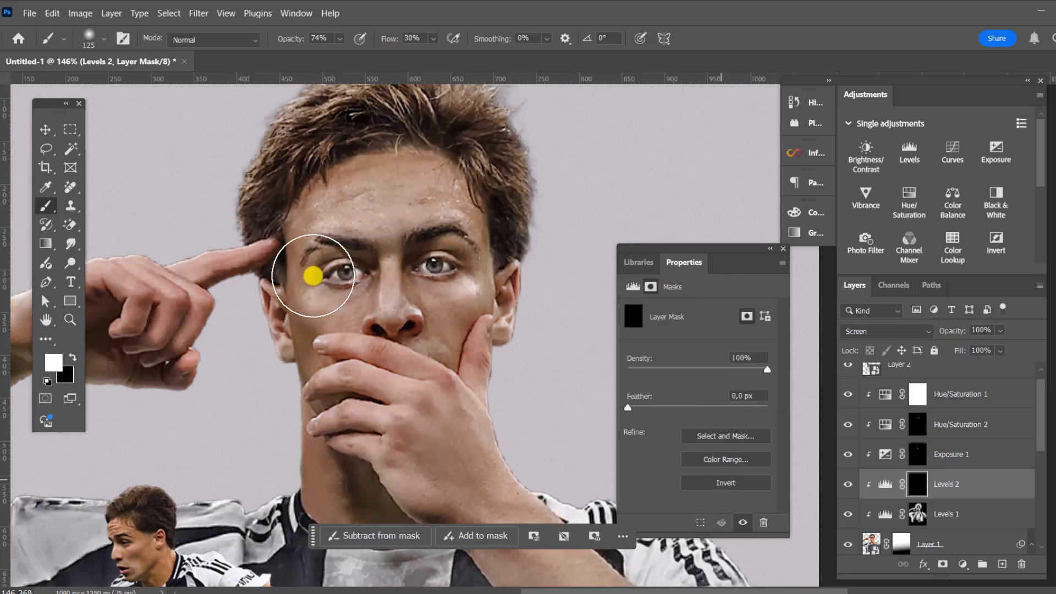
# - Reduce the brush to 40 px and paint highlights on the face on the Levels 2 mask
pyautogui.press('[')
pyautogui.press('[')
pyautogui.press('[')
pyautogui.press('[')
pyautogui.press('[')
pyautogui.press('[')
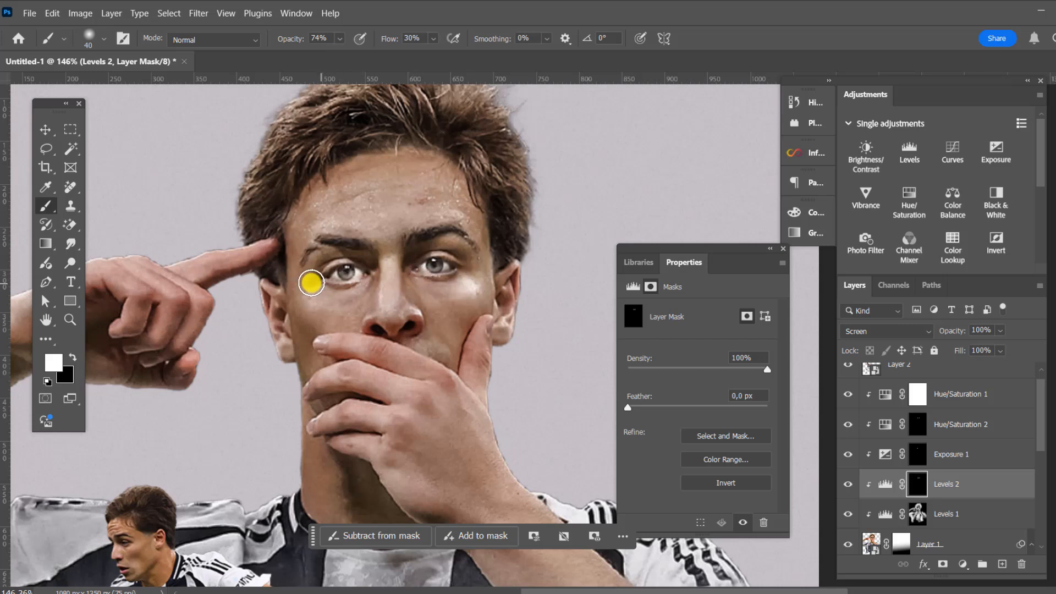
pyautogui.scroll(-2, 374, 319)
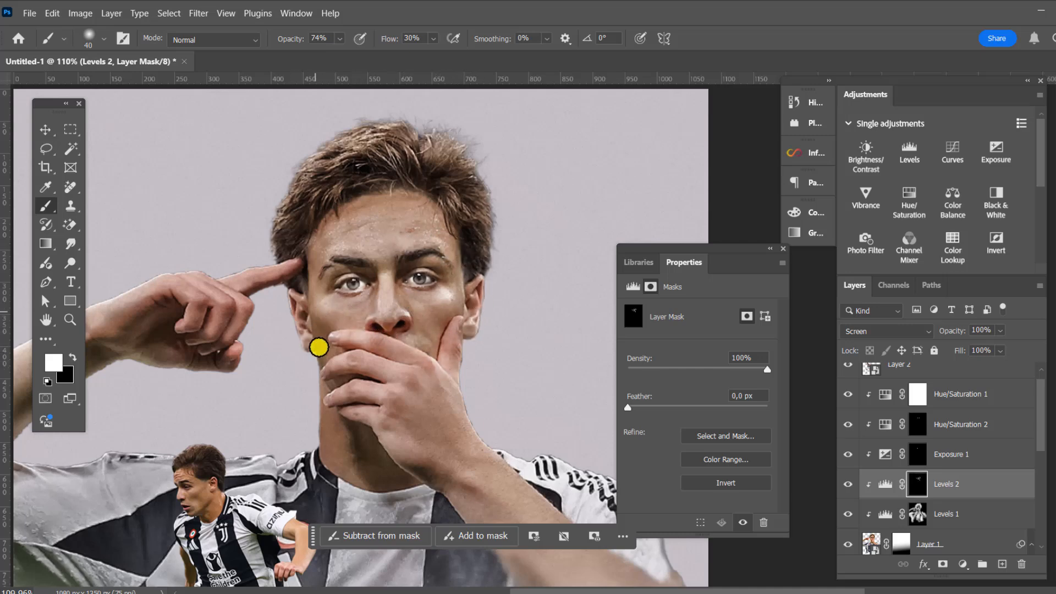
pyautogui.scroll(-3, 373, 309)
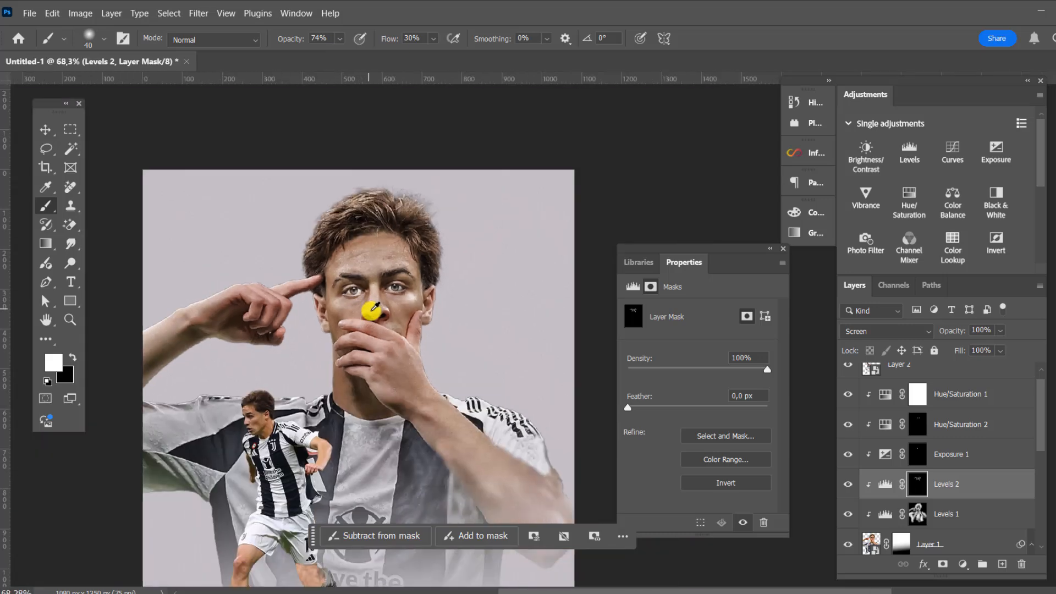
pyautogui.scroll(-1, 339, 328)
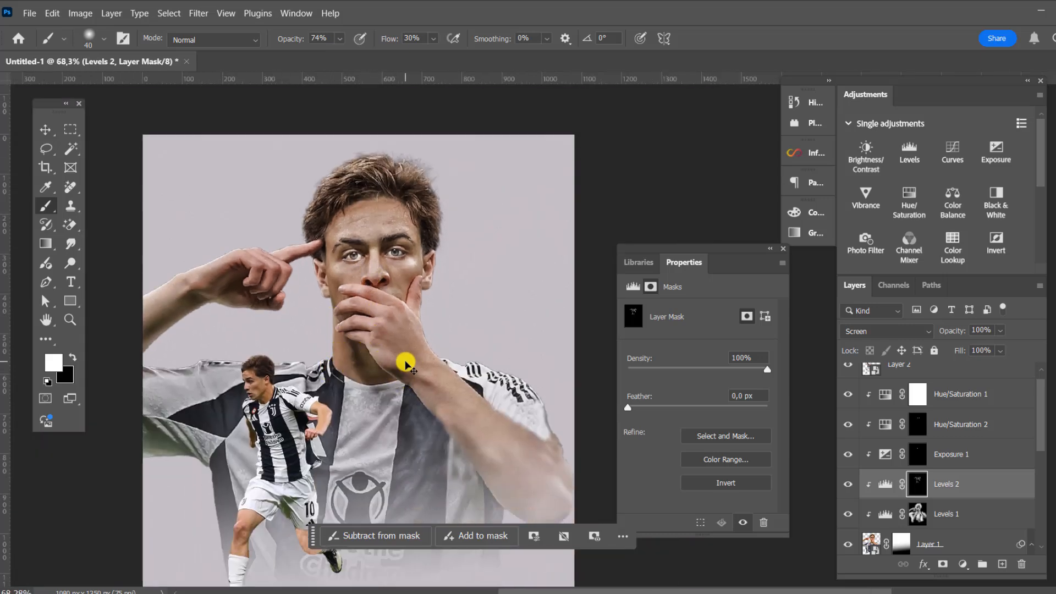
# - Paint highlights along the hands and both forearms on the Levels 2 mask with the 40 px brush
pyautogui.scroll(2, 405, 363)
pyautogui.moveTo(459, 371)
pyautogui.mouseDown()
pyautogui.moveTo(523, 427)
pyautogui.moveTo(441, 370)
pyautogui.mouseUp()
pyautogui.scroll(-2, 444, 370)
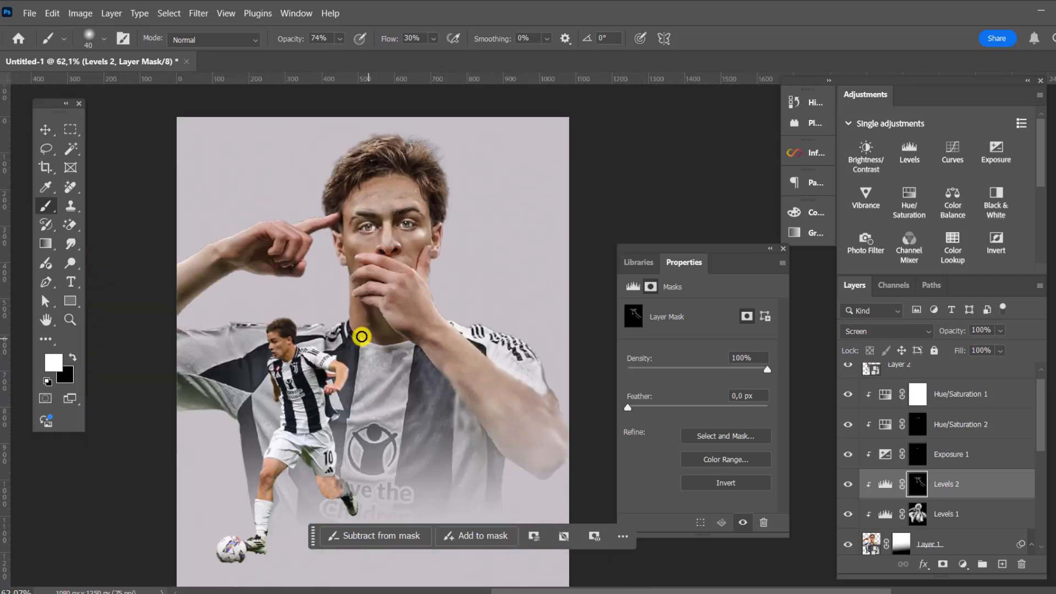
pyautogui.moveTo(179, 303); pyautogui.dragTo(247, 240)
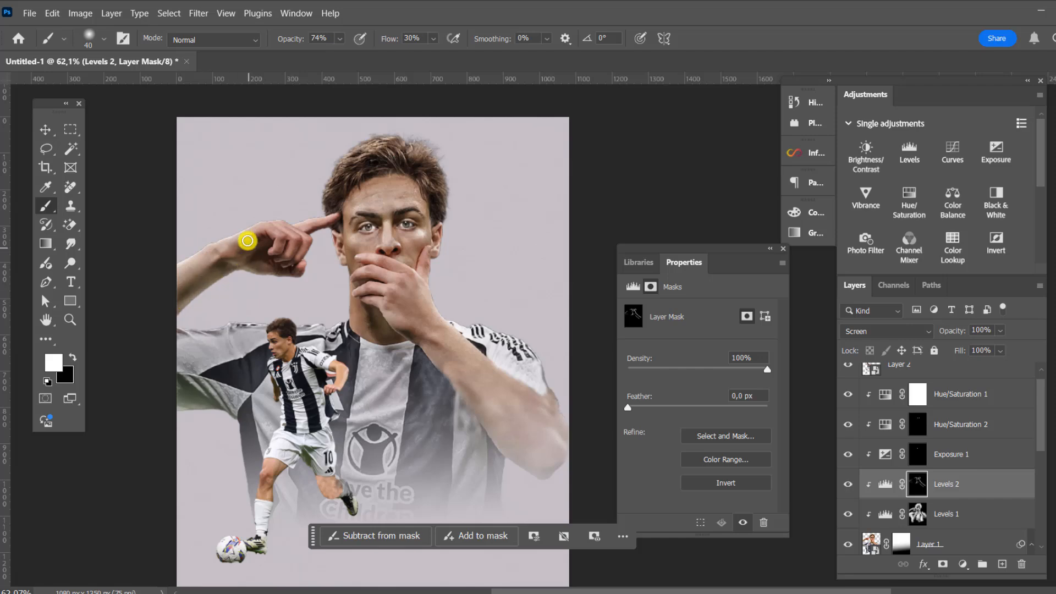
pyautogui.scroll(3, 414, 217)
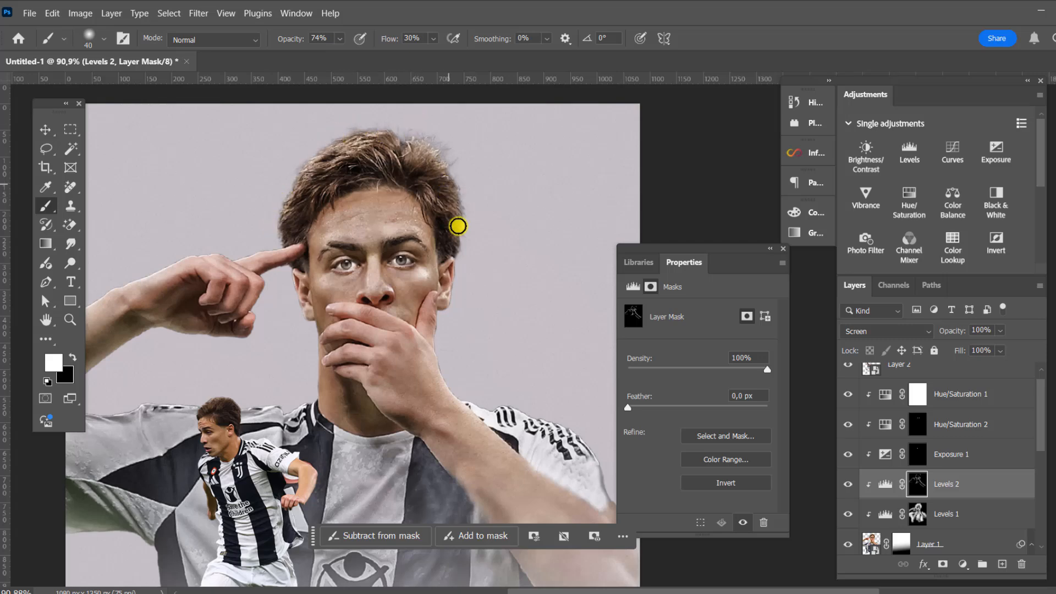
pyautogui.scroll(-3, 457, 226)
# - Add a Selective Color adjustment clipped above Layer 1 and set Reds to Cyan -7, Magenta +29 and Yellow -15
pyautogui.click(46, 129)
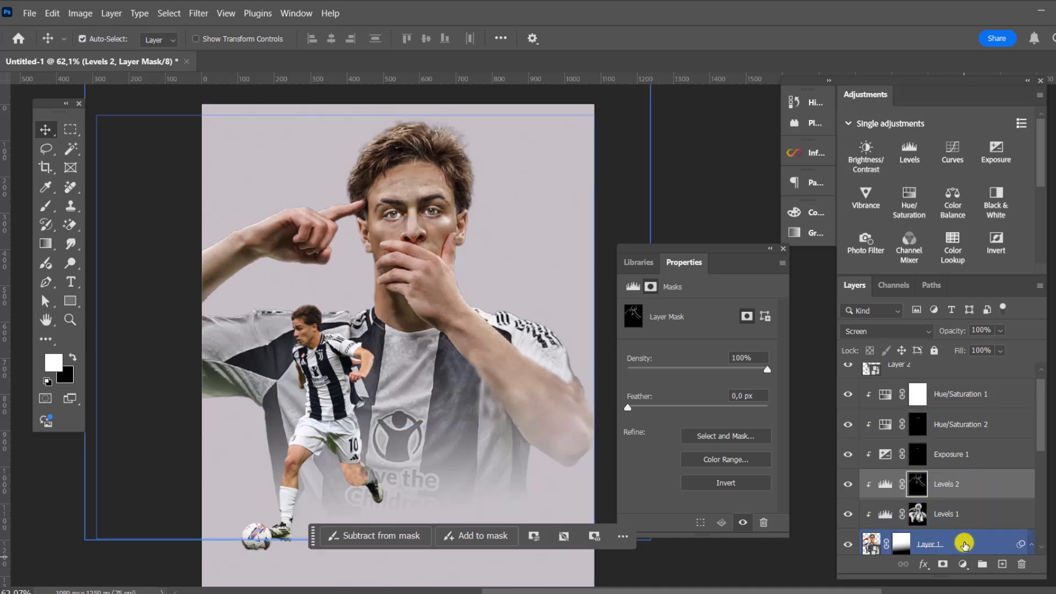
pyautogui.click(964, 545)
pyautogui.click(962, 564)
pyautogui.click(984, 560)
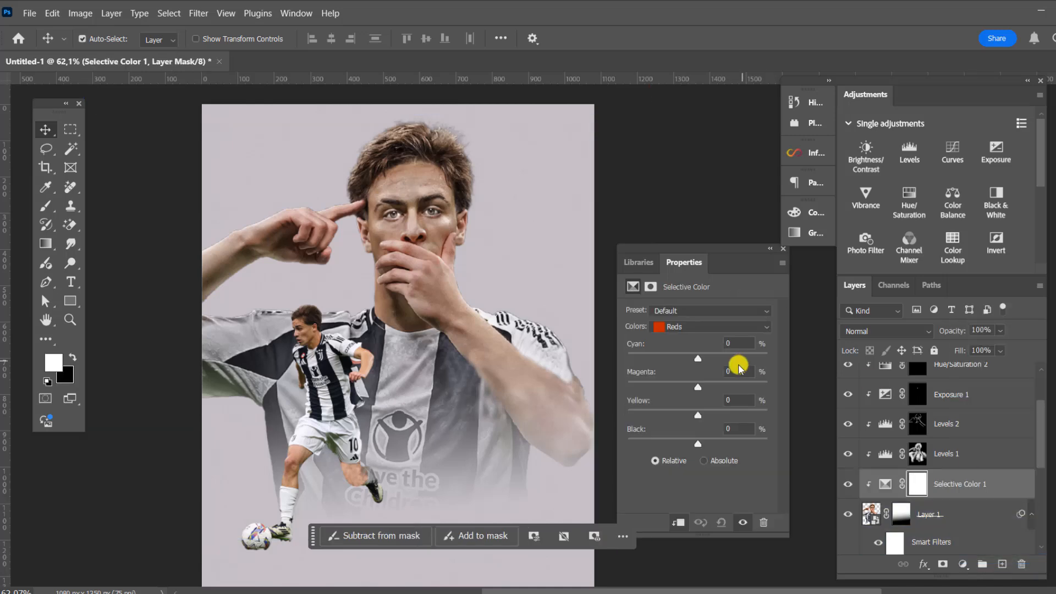
pyautogui.click(701, 356)
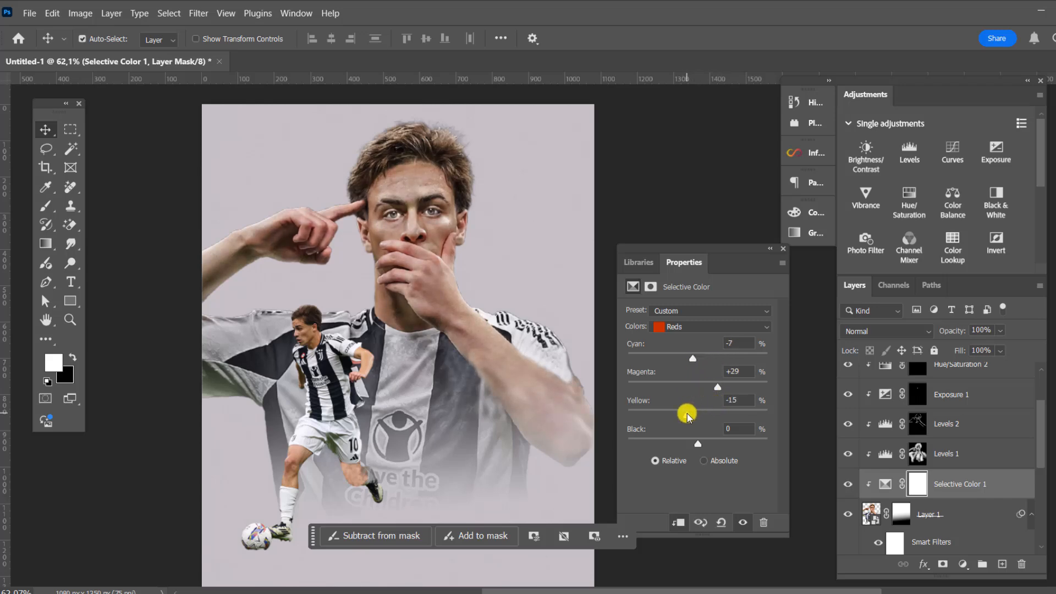
# - In Selective Color 1, lower Cyan and slightly raise Yellow for the Yellows range
pyautogui.click(682, 327)
pyautogui.click(694, 345)
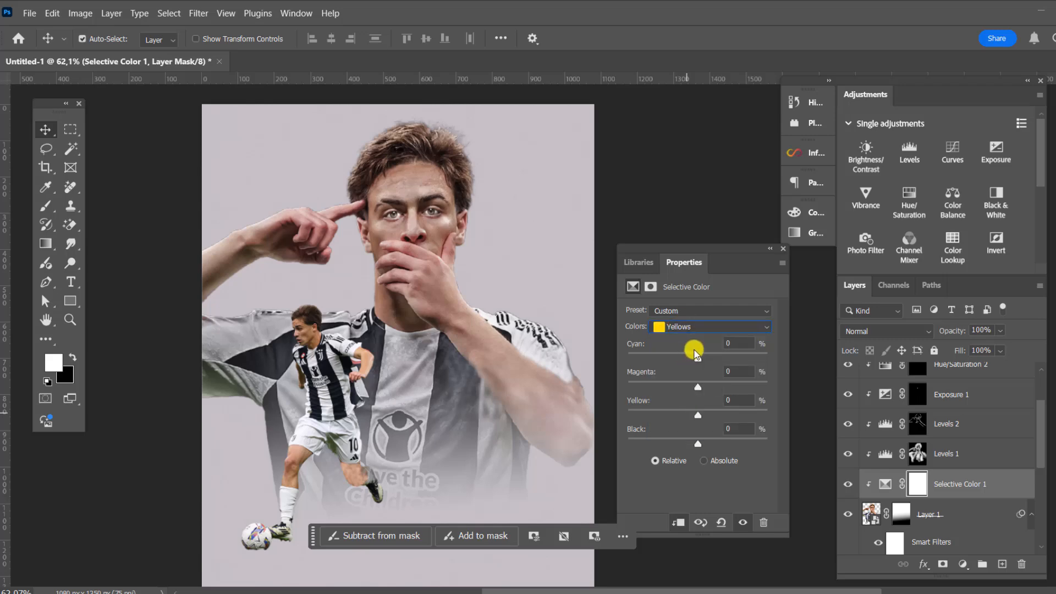
pyautogui.moveTo(699, 358); pyautogui.dragTo(682, 363)
pyautogui.moveTo(698, 411); pyautogui.dragTo(708, 413)
pyautogui.click(678, 203)
pyautogui.scroll(3, 433, 175)
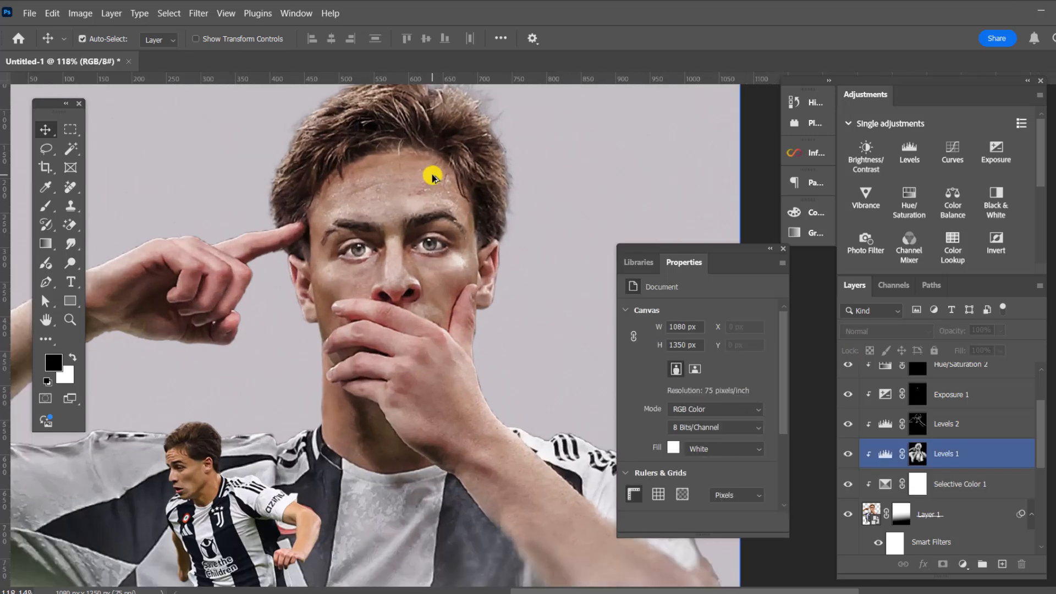
pyautogui.scroll(-3, 434, 174)
# - Add a Color Lookup adjustment clipped above Layer 1, load the 3Strip.look LUT, and lower the adjustment's opacity
pyautogui.click(931, 514)
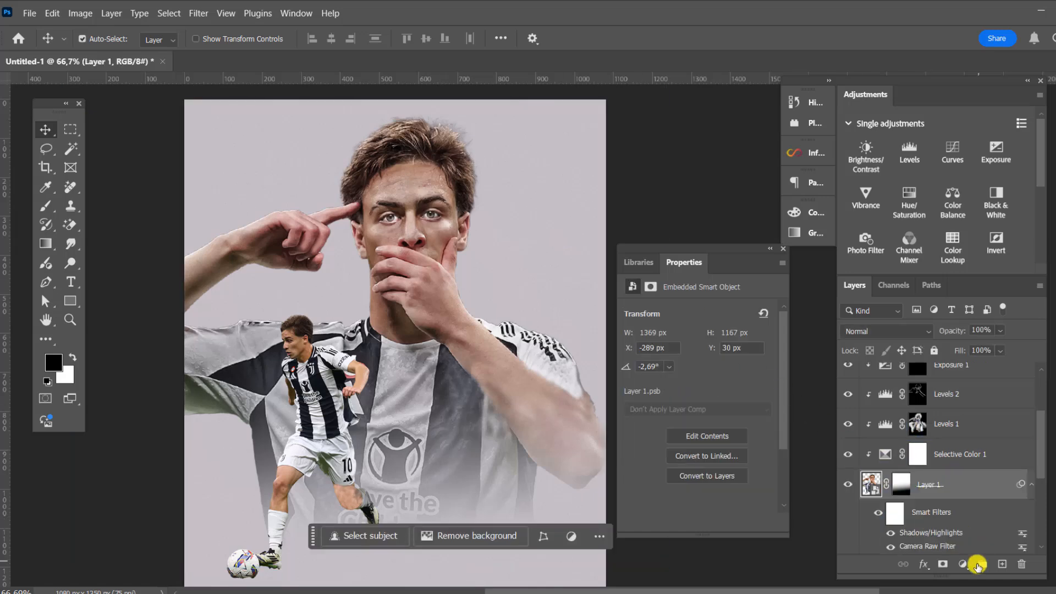
pyautogui.click(963, 564)
pyautogui.click(993, 487)
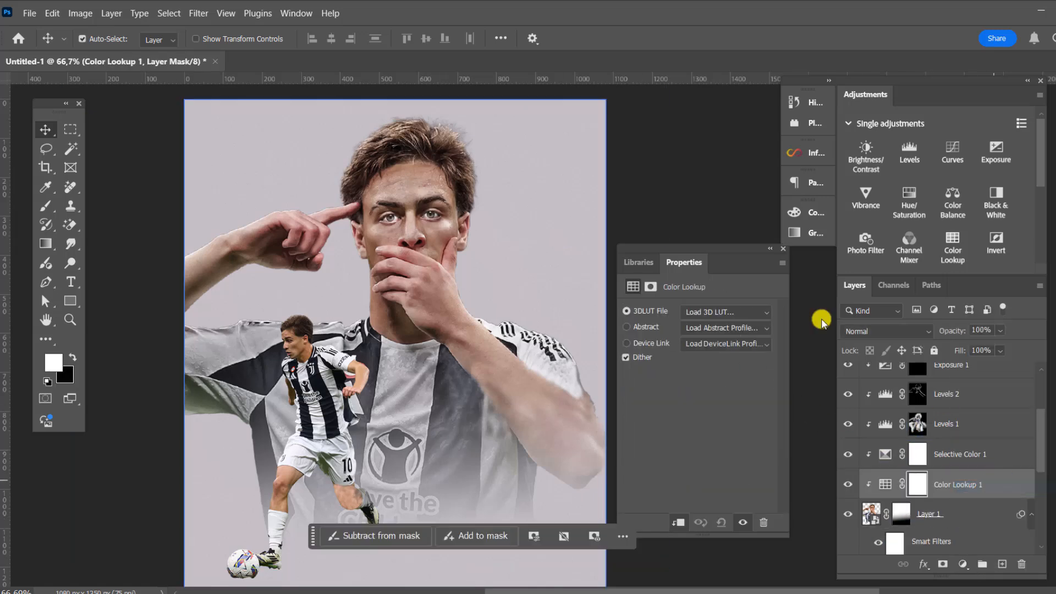
pyautogui.click(724, 310)
pyautogui.click(713, 61)
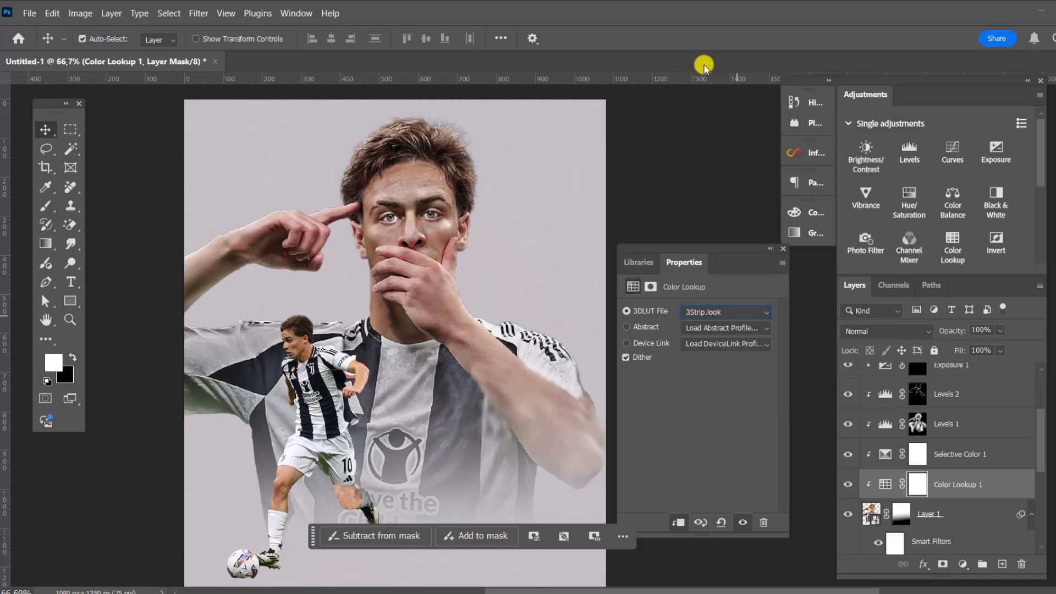
pyautogui.moveTo(999, 330); pyautogui.dragTo(990, 346)
pyautogui.click(679, 171)
pyautogui.scroll(-5, 396, 217)
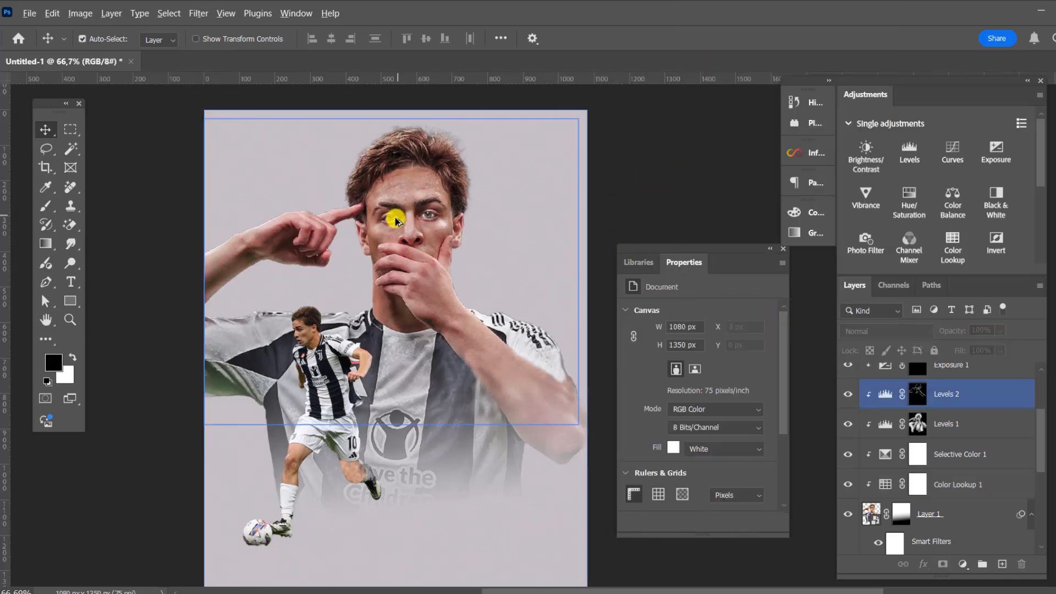
# - Add a darkening Exposure adjustment clipped directly above Layer 1 and invert its mask to black
pyautogui.scroll(6, 591, 180)
pyautogui.scroll(3, 324, 165)
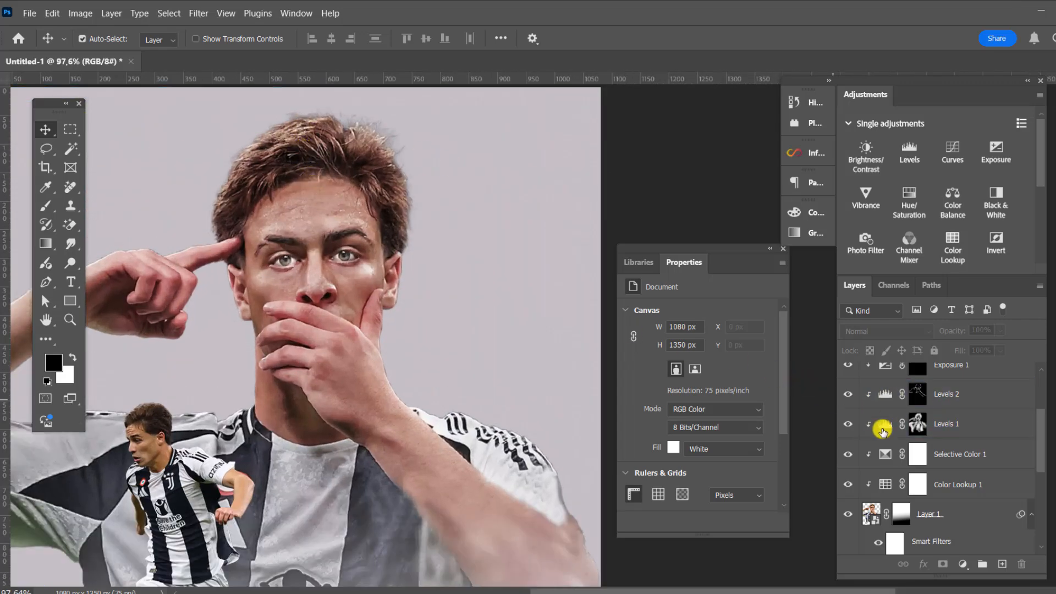
pyautogui.click(949, 510)
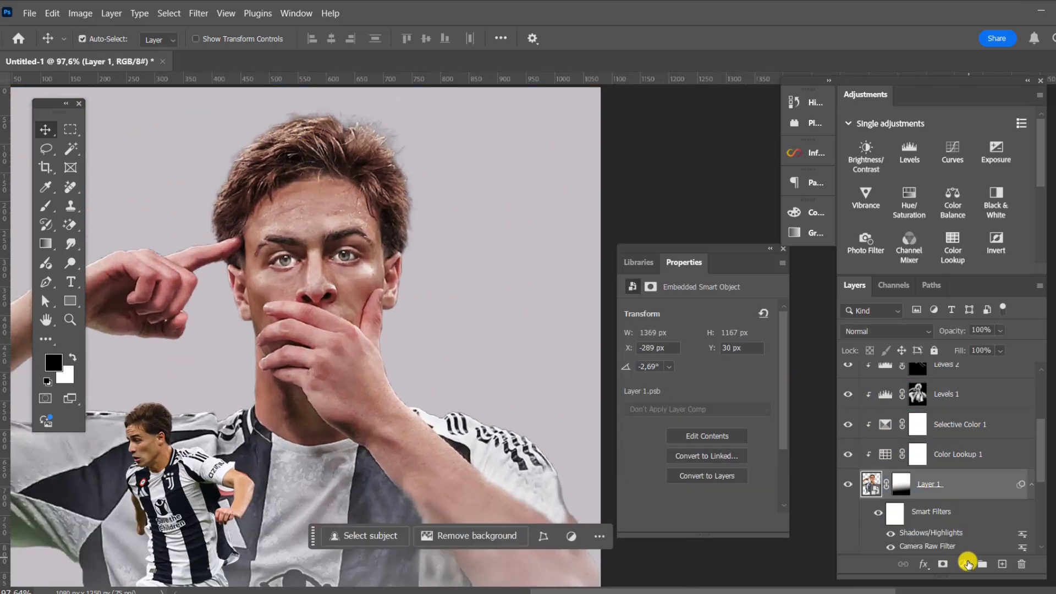
pyautogui.click(962, 564)
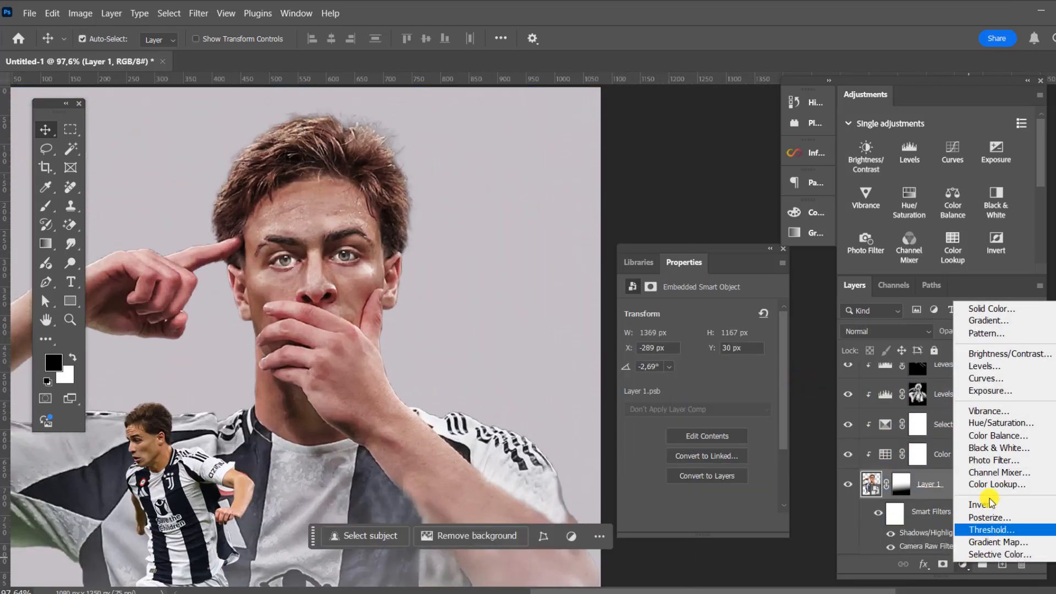
pyautogui.click(988, 391)
pyautogui.moveTo(696, 350); pyautogui.dragTo(684, 346)
pyautogui.click(913, 477)
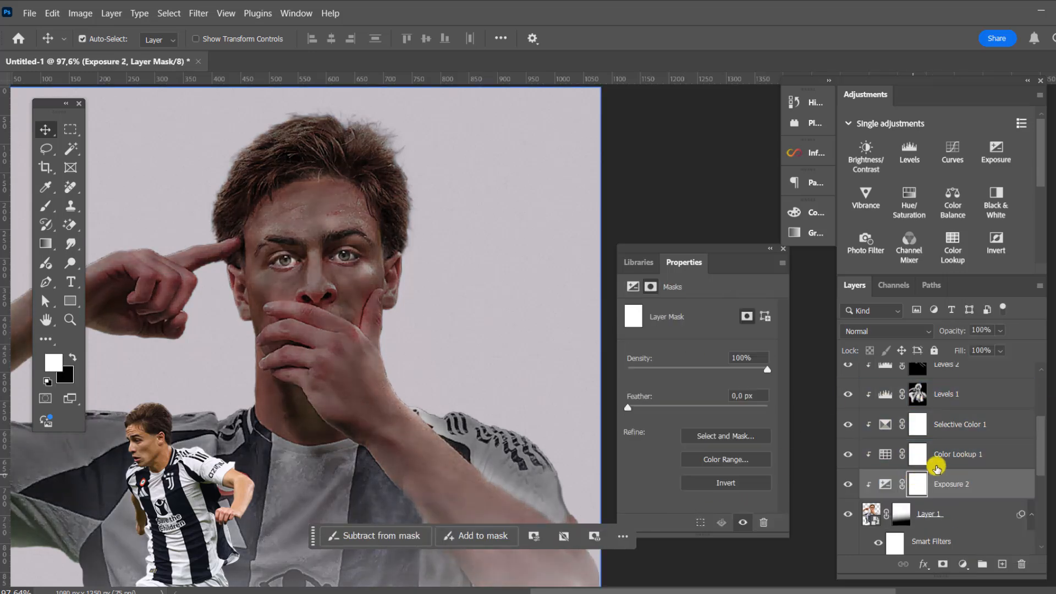
pyautogui.hotkey('ctrl', 'i')
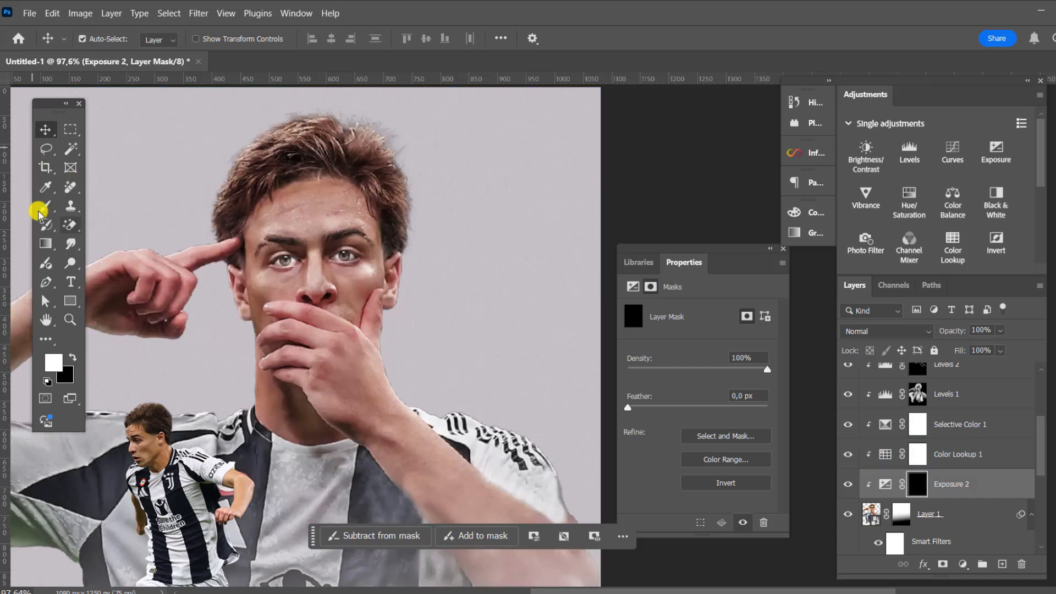
# - Paint shadows around the face and hair on the Exposure 2 mask with the 40 px white brush, lowering flow to 10%
pyautogui.click(46, 205)
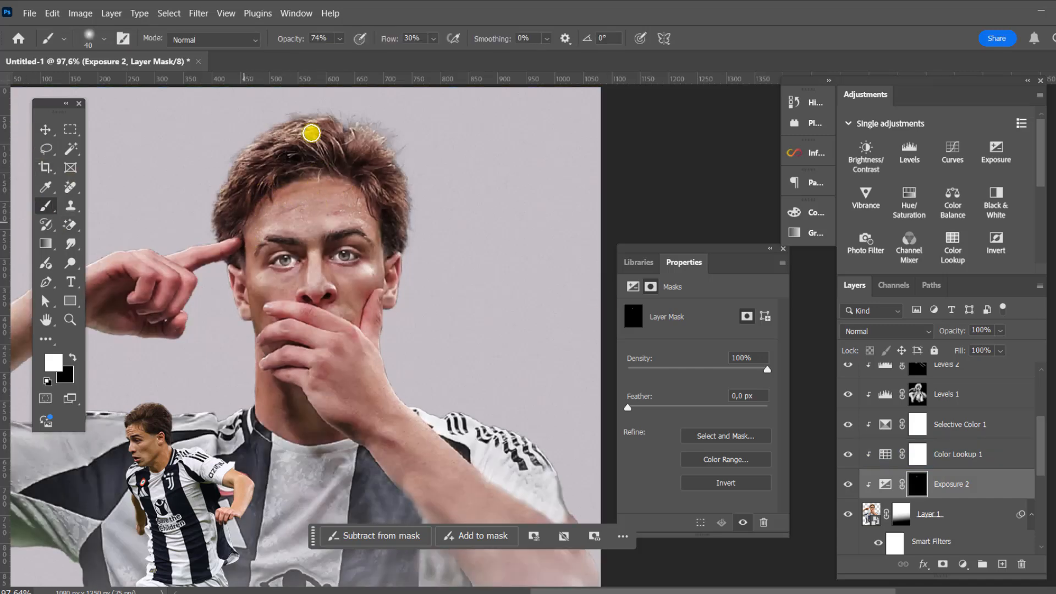
pyautogui.click(259, 219)
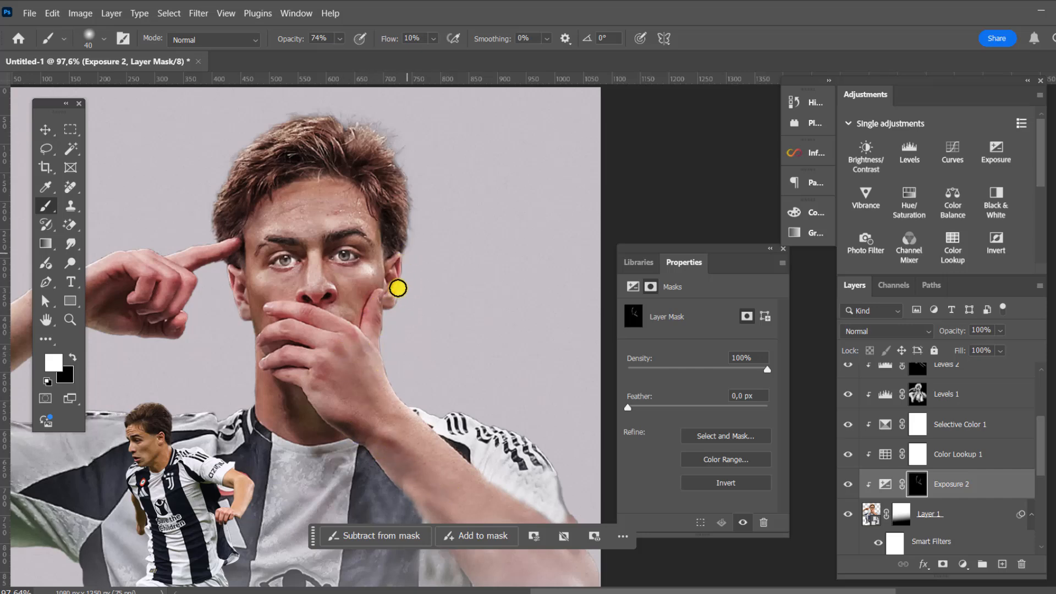
pyautogui.scroll(-3, 412, 267)
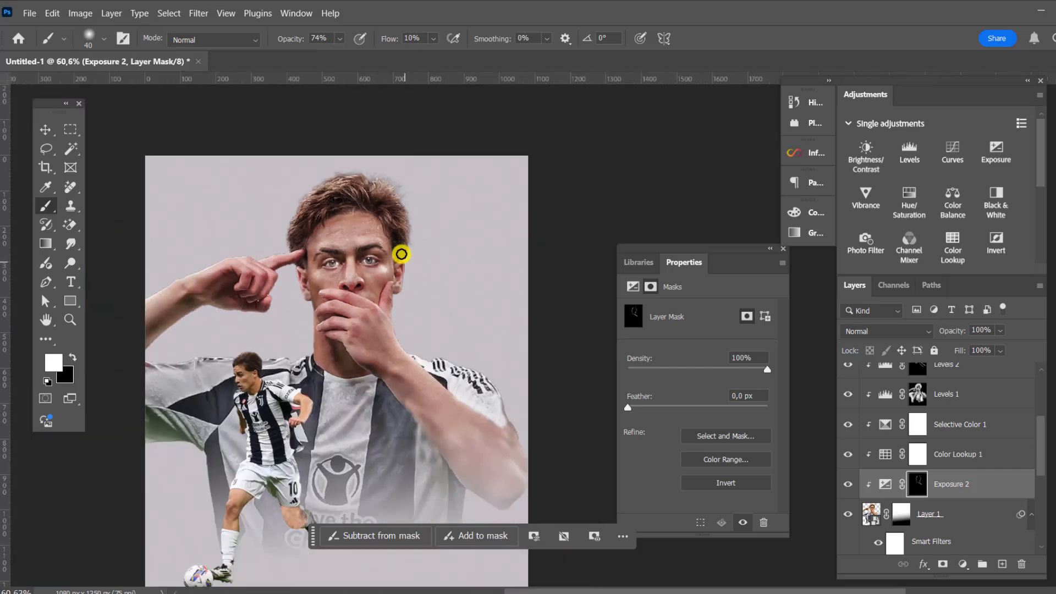
pyautogui.scroll(3, 316, 225)
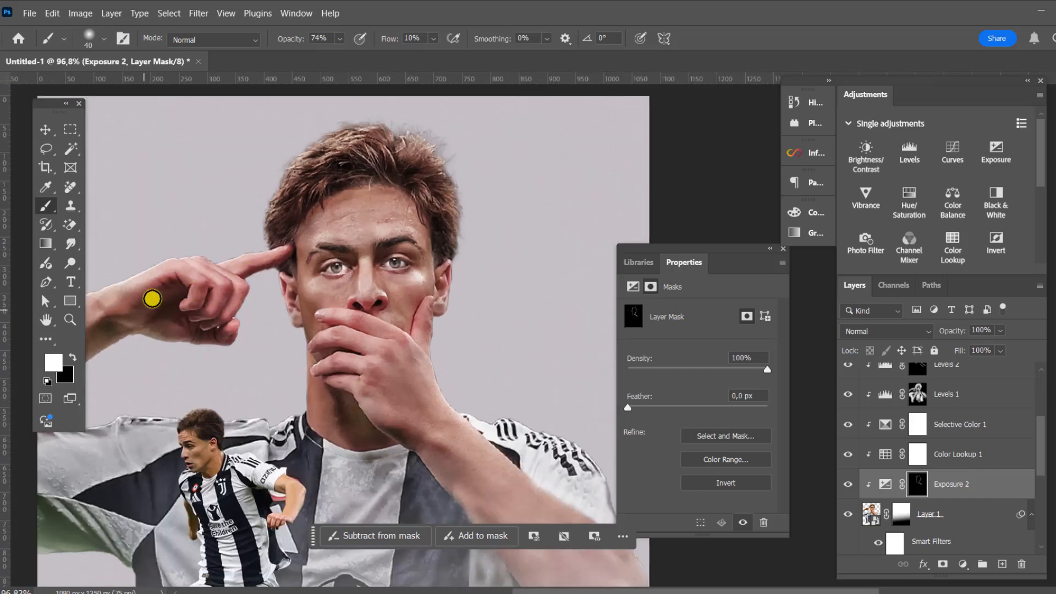
# - Paint shadows along the hands, forearms and shirt folds on the Exposure 2 mask with the 40 px brush
pyautogui.moveTo(116, 296)
pyautogui.mouseDown()
pyautogui.moveTo(142, 276)
pyautogui.moveTo(129, 287)
pyautogui.mouseUp()
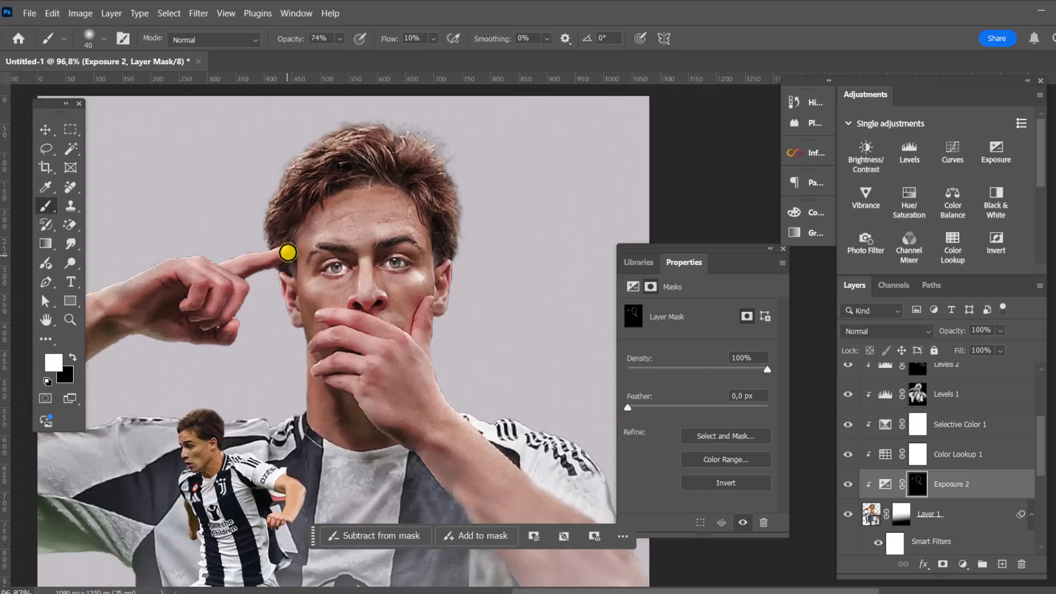
pyautogui.scroll(-2, 299, 326)
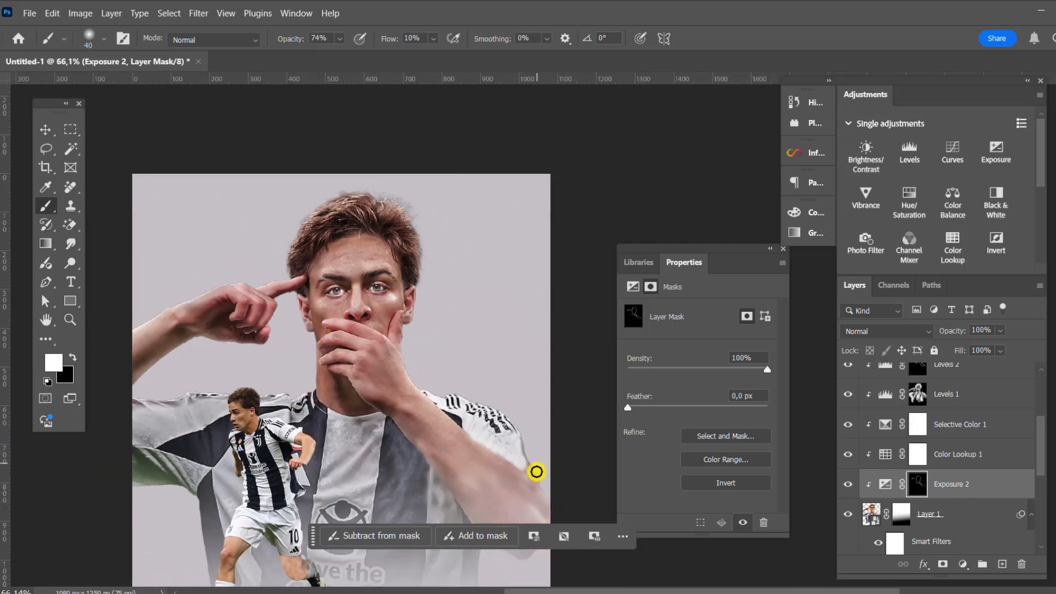
pyautogui.scroll(-2, 536, 471)
pyautogui.scroll(3, 367, 263)
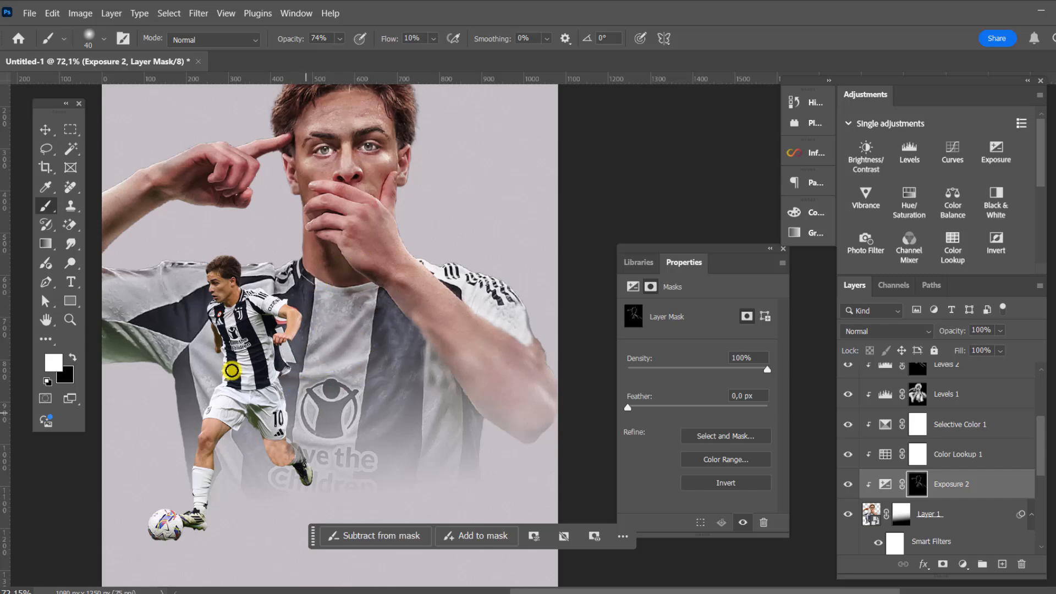
pyautogui.scroll(-2, 206, 363)
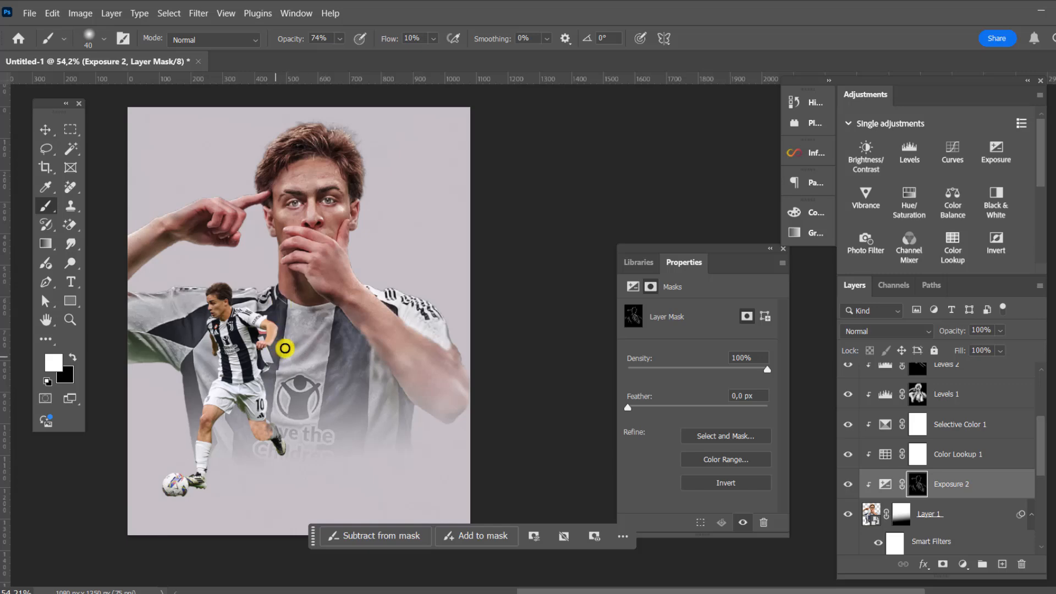
pyautogui.scroll(3, 304, 203)
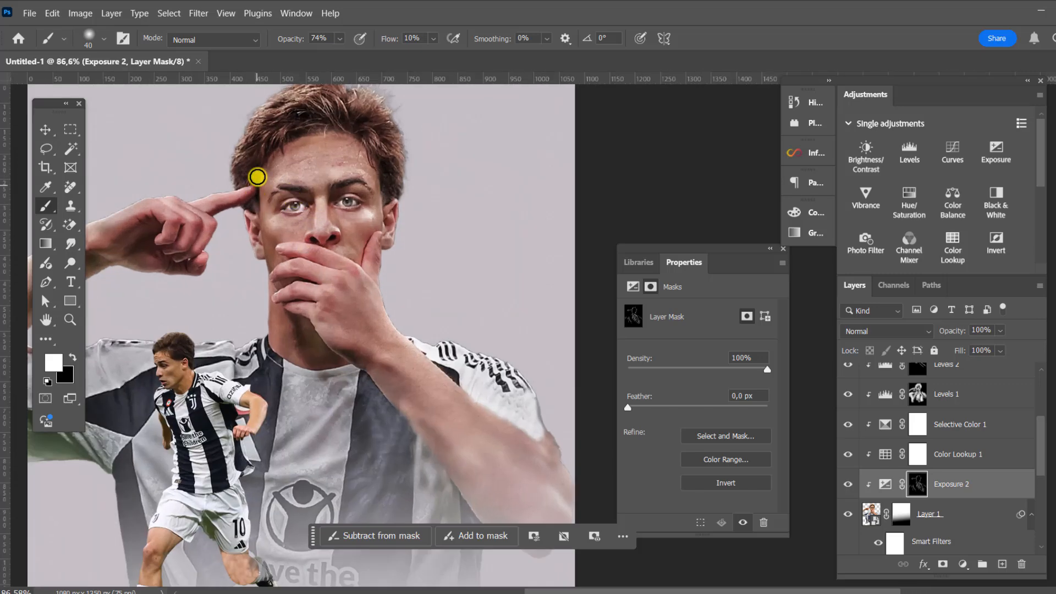
pyautogui.scroll(-2, 223, 228)
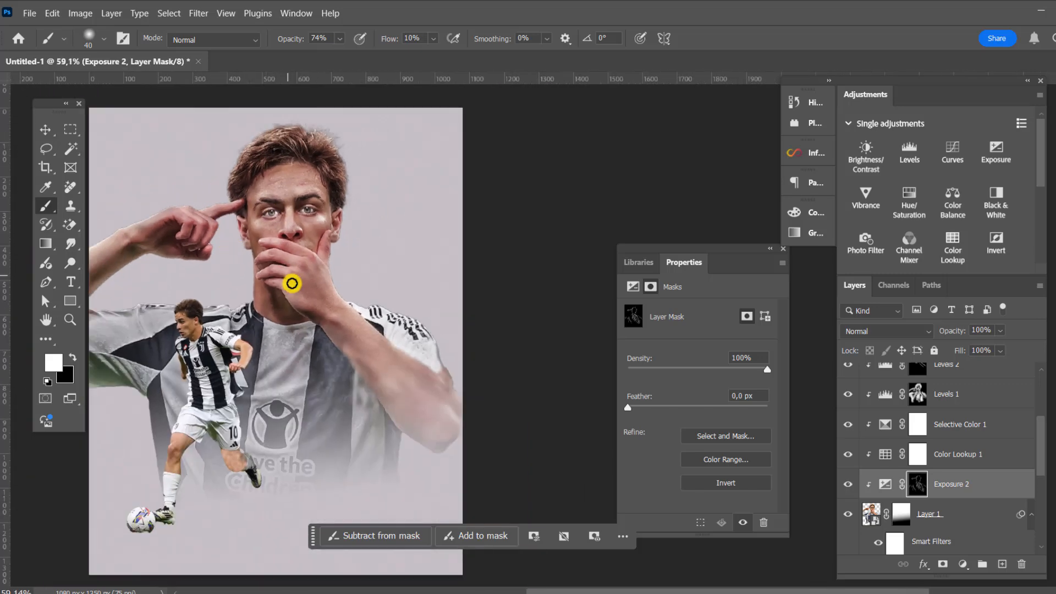
pyautogui.moveTo(293, 283); pyautogui.dragTo(359, 327)
# - Examine the shaded portrait up close and against the whole poster
pyautogui.click(48, 130)
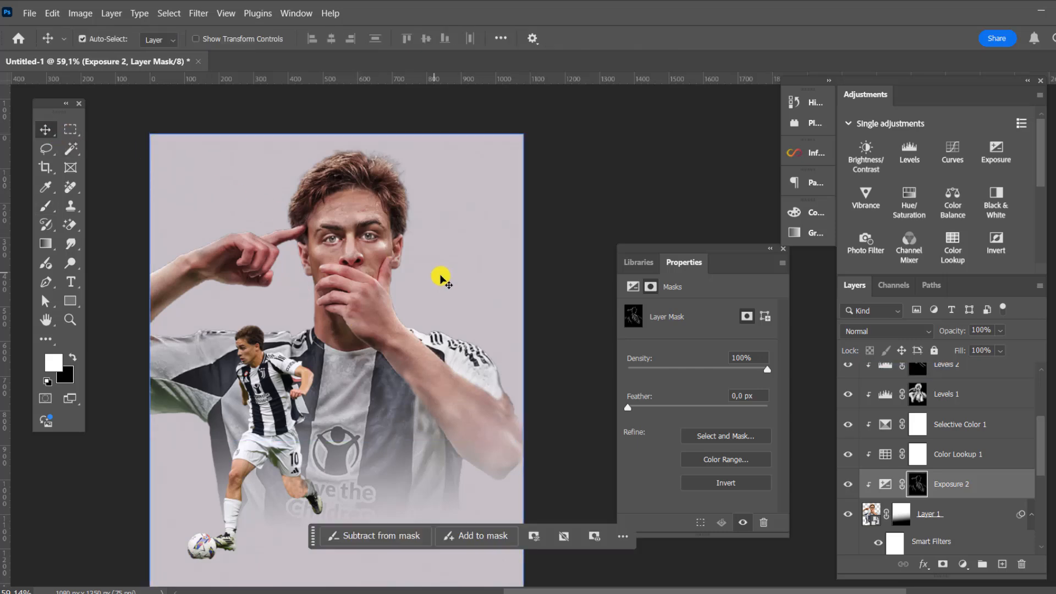
pyautogui.scroll(1, 441, 280)
pyautogui.scroll(1, 450, 272)
pyautogui.click(454, 272)
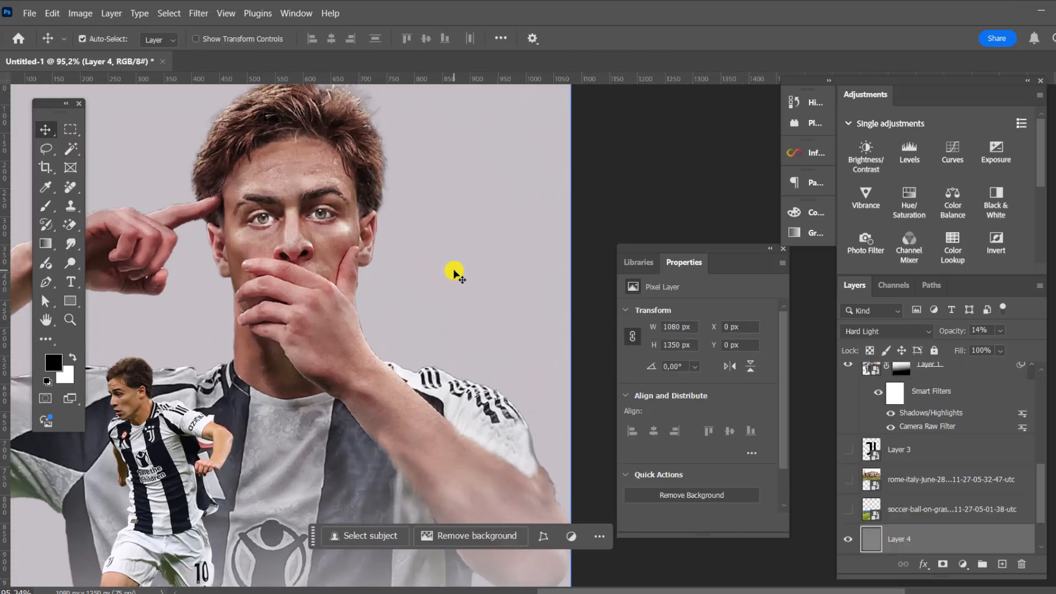
pyautogui.scroll(-9, 453, 272)
pyautogui.scroll(-1, 457, 271)
pyautogui.scroll(3, 504, 211)
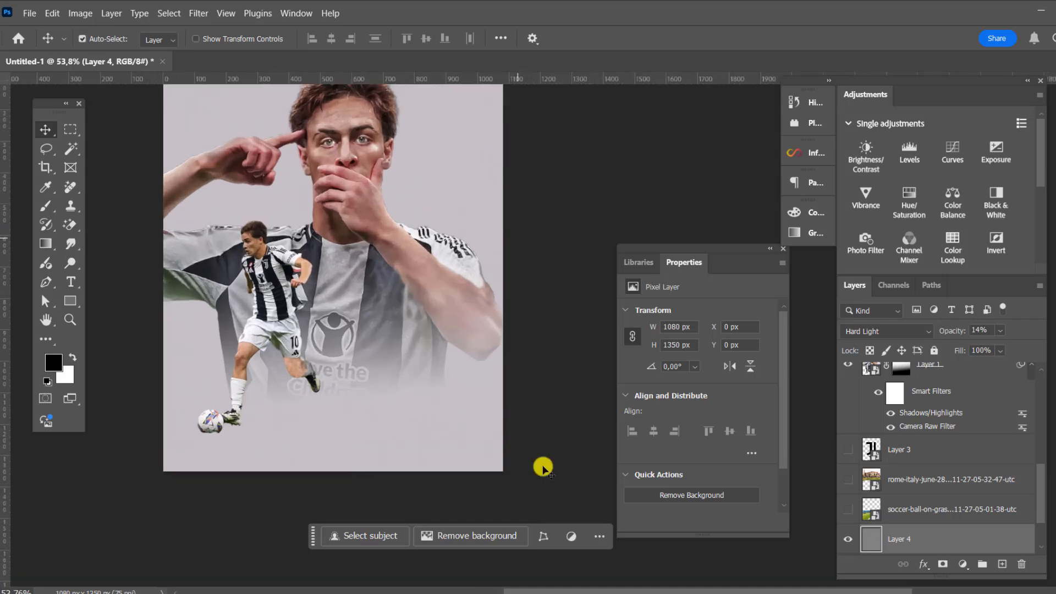
# - Open the Camera Raw Filter on Layer 2, the small running player, and set Clarity to +50
pyautogui.scroll(3, 272, 378)
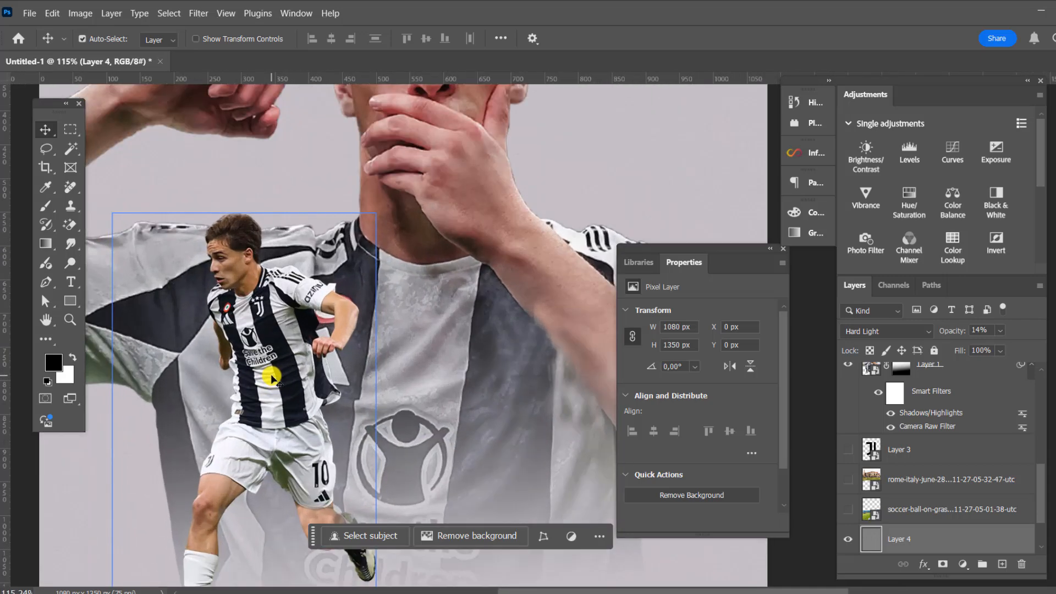
pyautogui.click(272, 379)
pyautogui.click(200, 13)
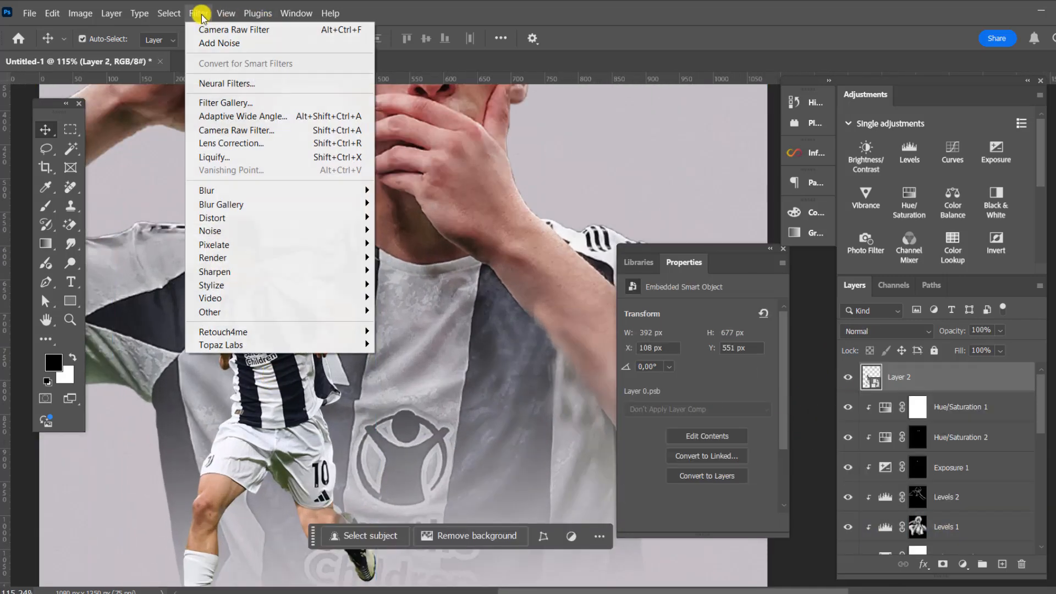
pyautogui.click(215, 130)
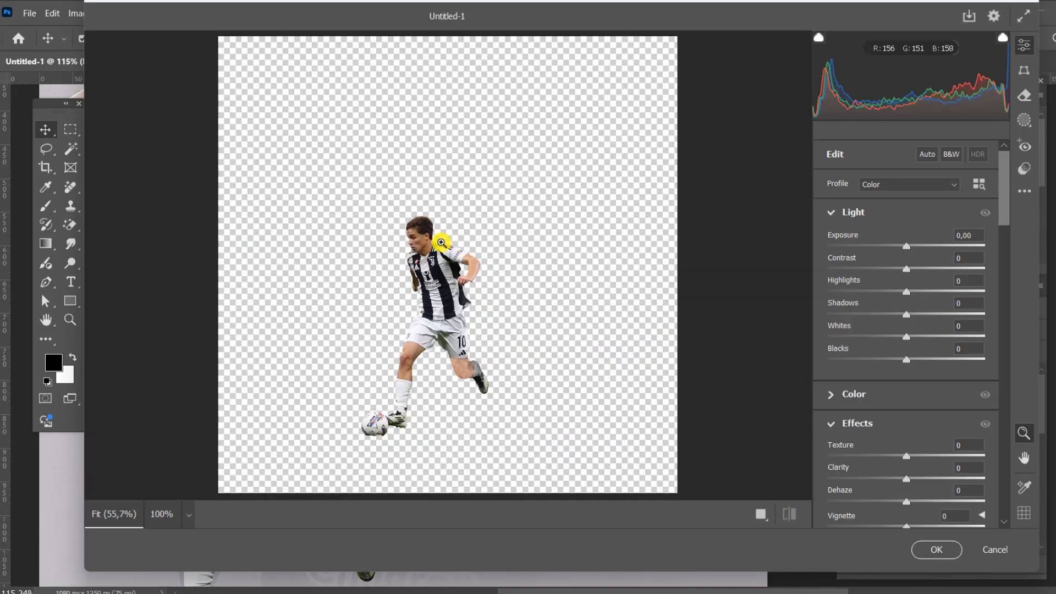
pyautogui.click(430, 238)
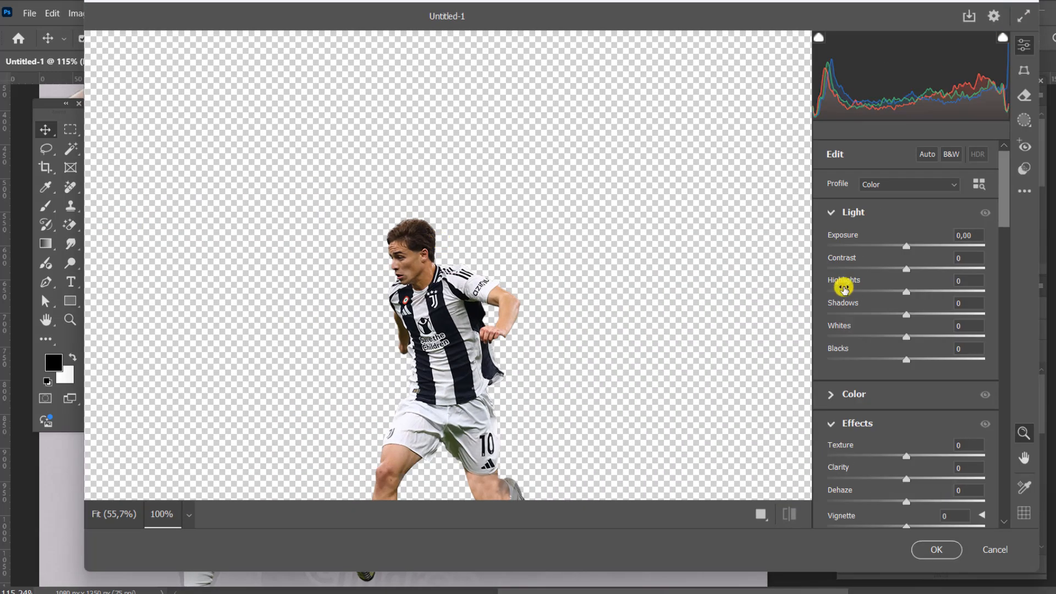
pyautogui.scroll(4, 471, 229)
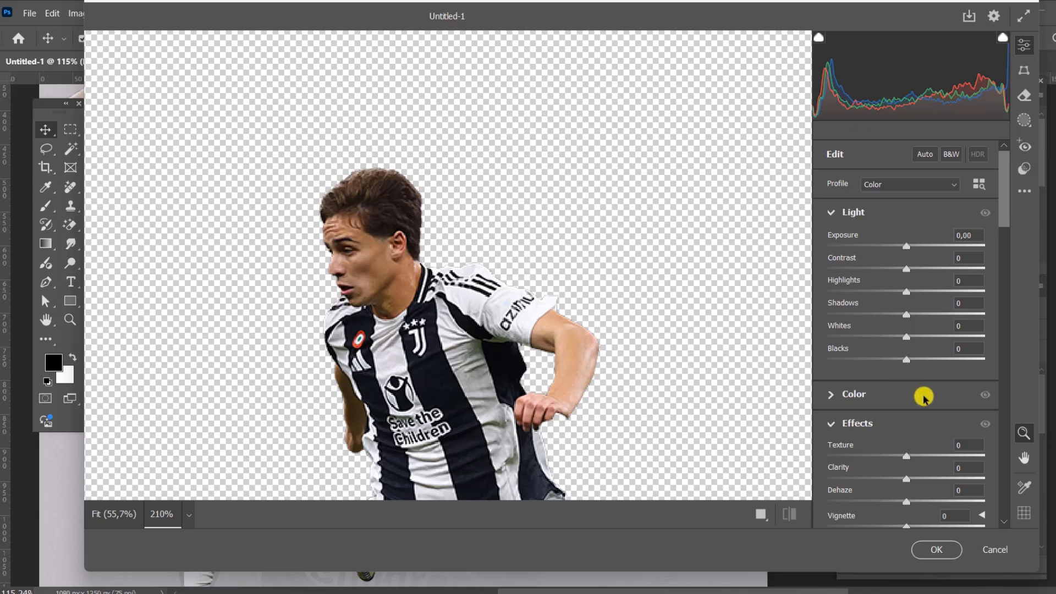
pyautogui.moveTo(930, 482); pyautogui.dragTo(945, 480)
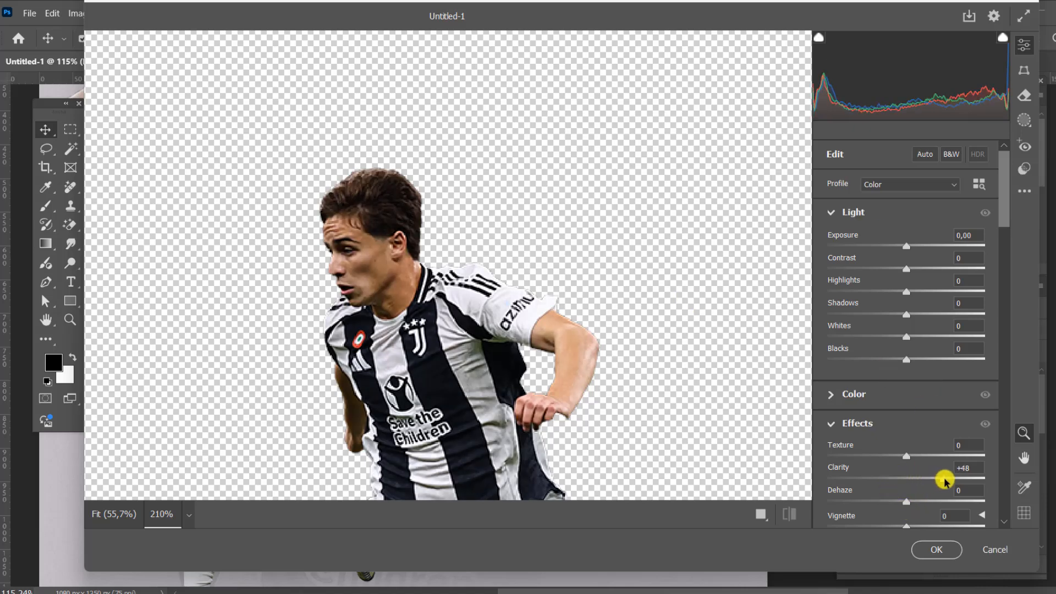
# - Set Camera Raw Blacks to +70, Whites to -15, Shadows to +10 and Contrast to +12, and apply the filter
pyautogui.moveTo(909, 362); pyautogui.dragTo(961, 359)
pyautogui.moveTo(908, 338); pyautogui.dragTo(916, 314)
pyautogui.moveTo(909, 271); pyautogui.dragTo(920, 273)
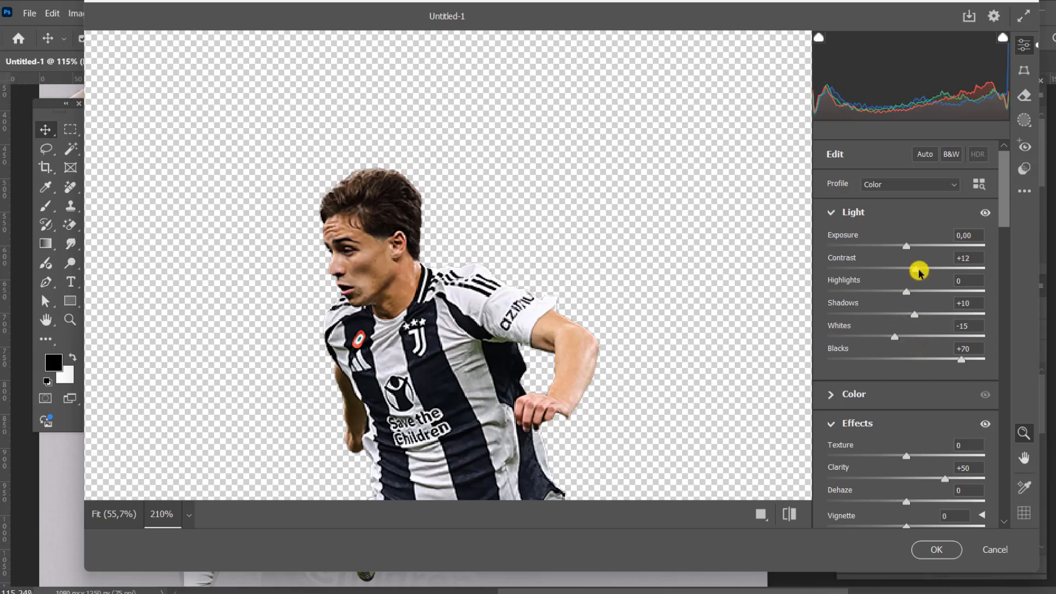
pyautogui.click(936, 549)
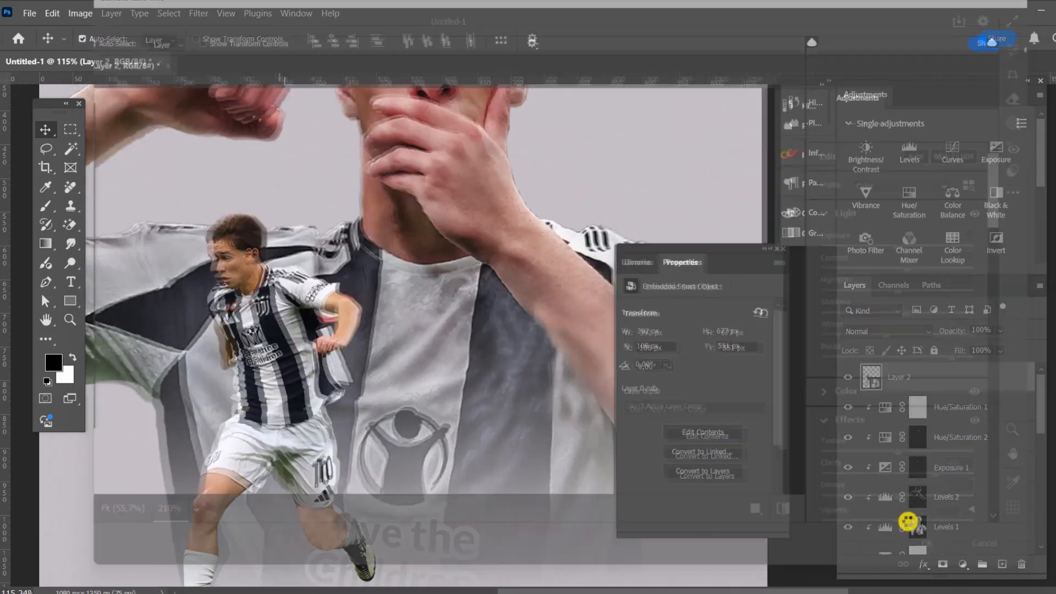
# - Apply Shadows/Highlights to Layer 2 with a reduced Shadows amount and a slightly raised Highlights amount
pyautogui.scroll(5, 276, 280)
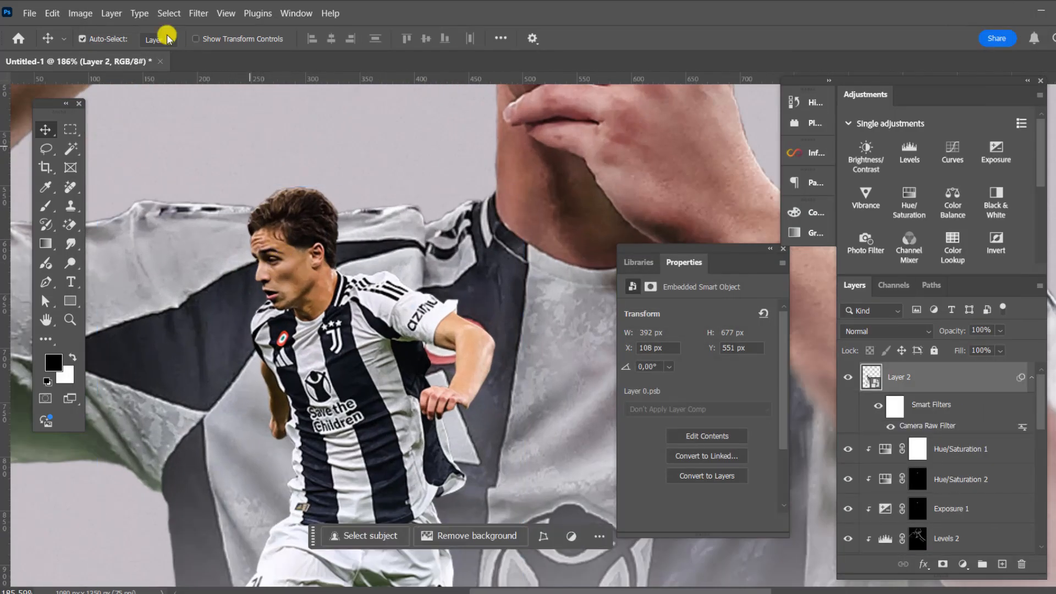
pyautogui.click(82, 13)
pyautogui.moveTo(103, 50)
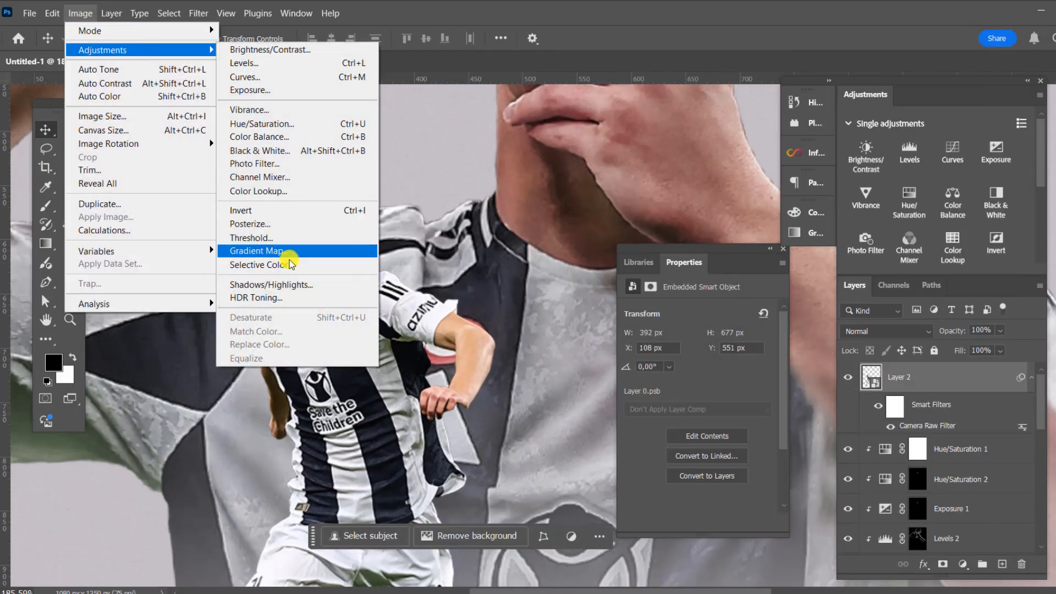
pyautogui.click(286, 284)
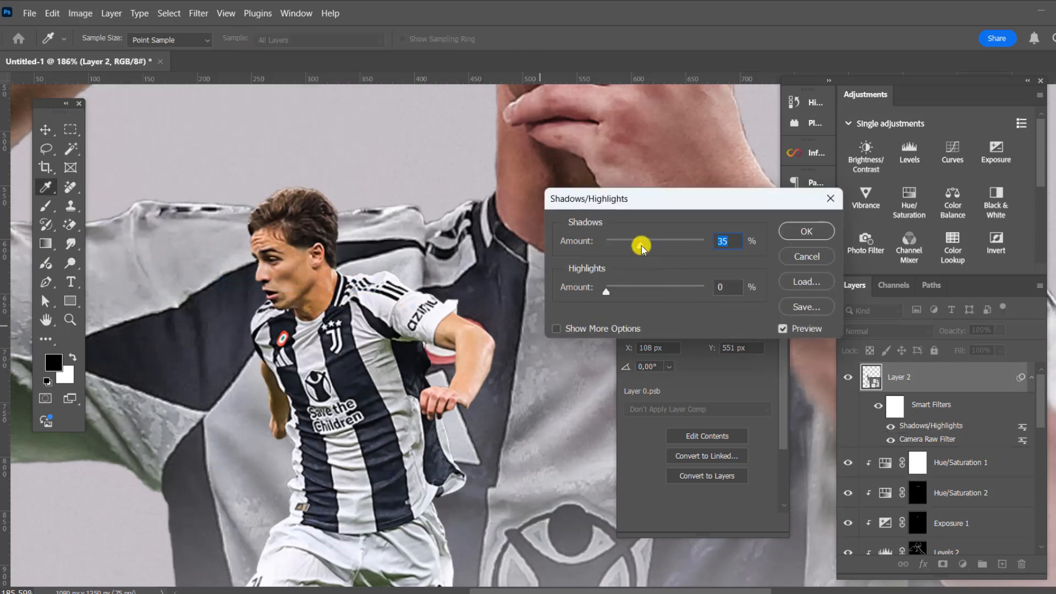
pyautogui.moveTo(641, 246); pyautogui.dragTo(626, 245)
pyautogui.moveTo(606, 291); pyautogui.dragTo(612, 290)
pyautogui.click(806, 231)
# - Add a Levels adjustment clipped to Layer 2 and set its blend mode to Multiply
pyautogui.hotkey('ctrl', '0')
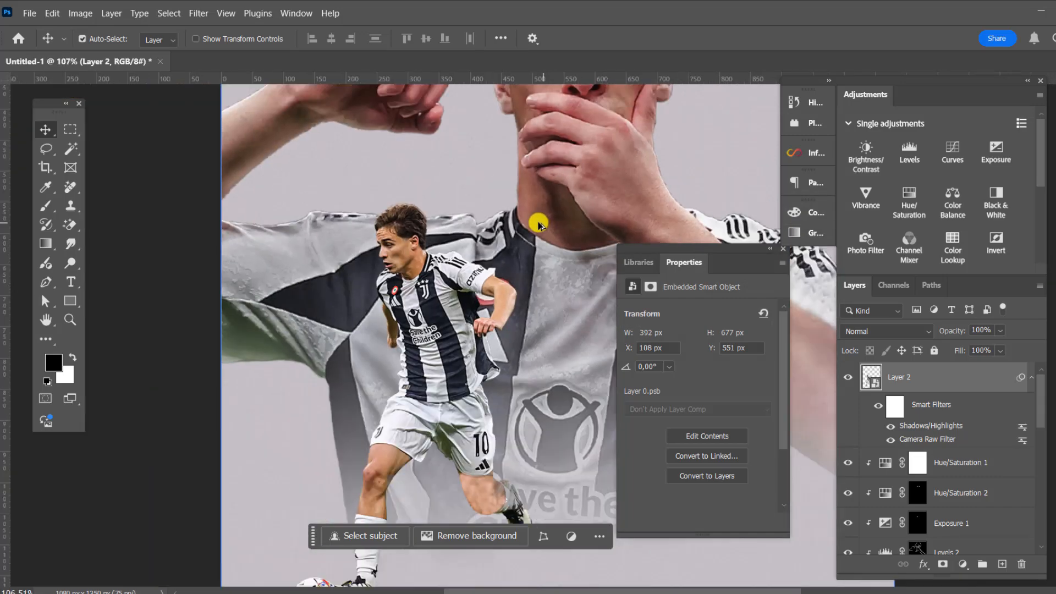
pyautogui.scroll(6, 494, 228)
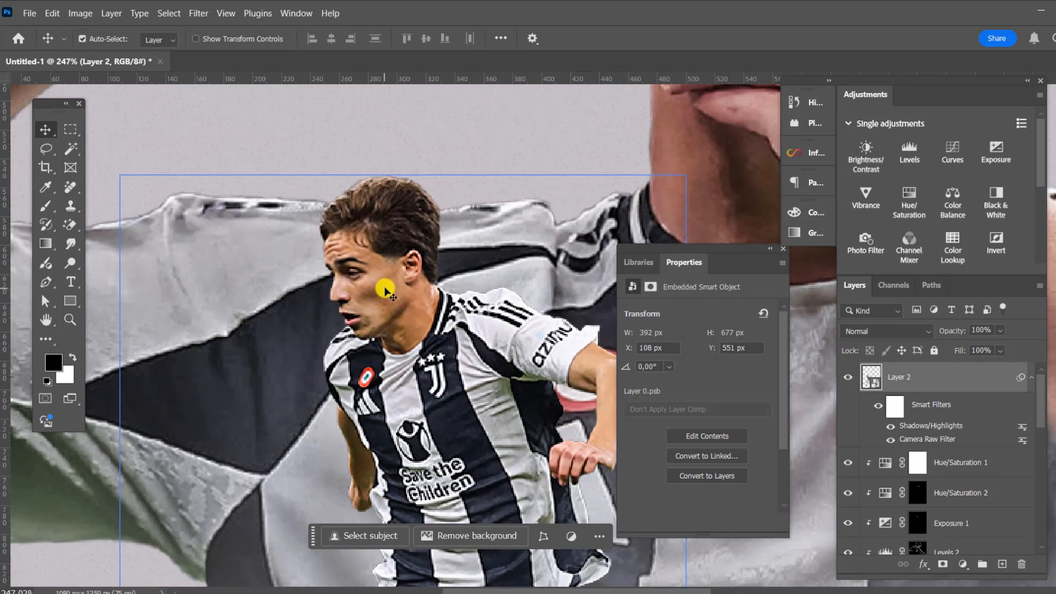
pyautogui.click(962, 564)
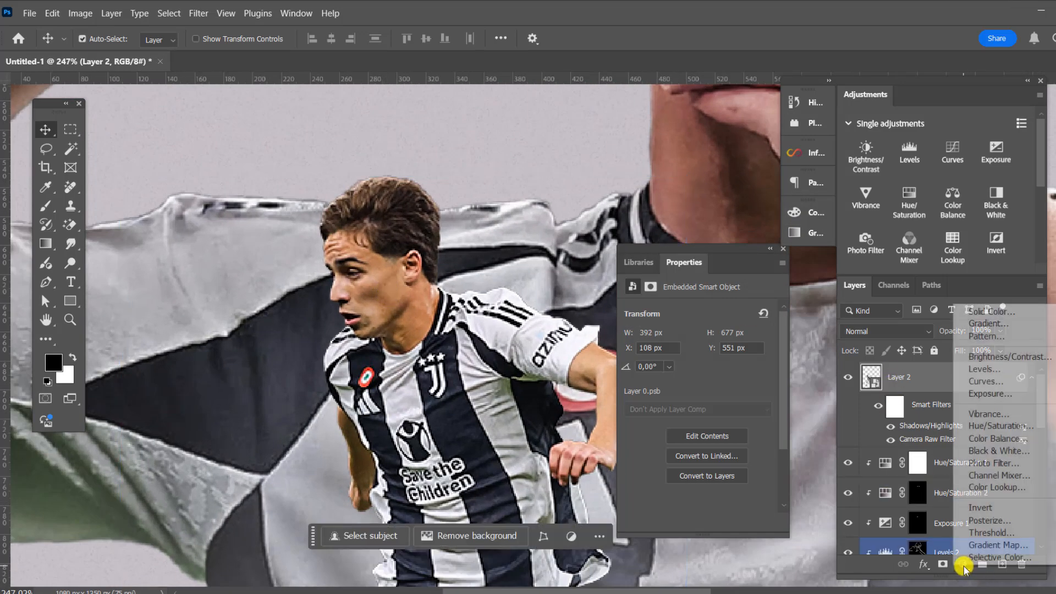
pyautogui.click(1001, 372)
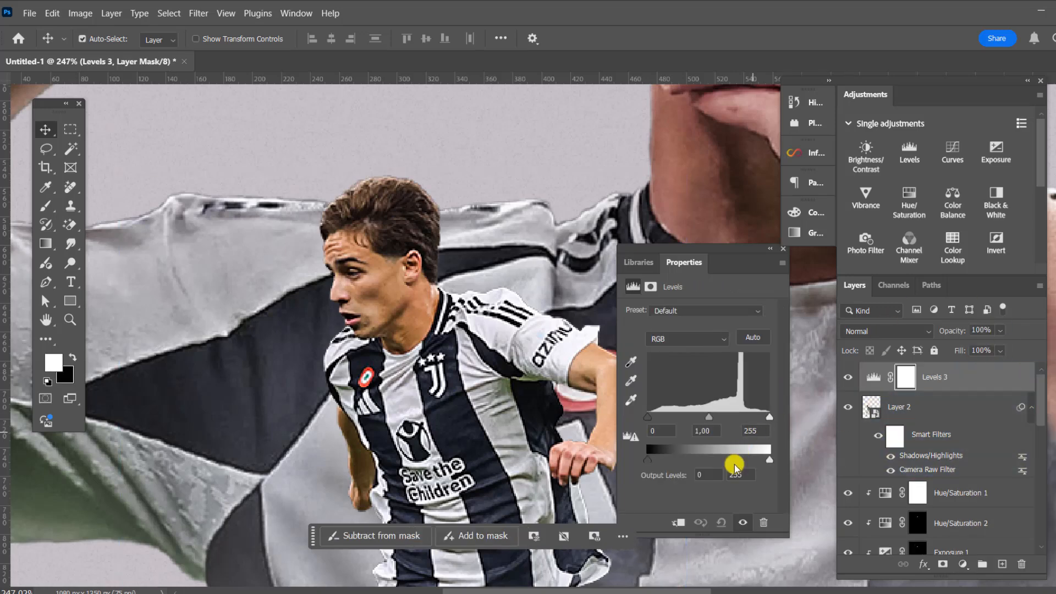
pyautogui.click(868, 331)
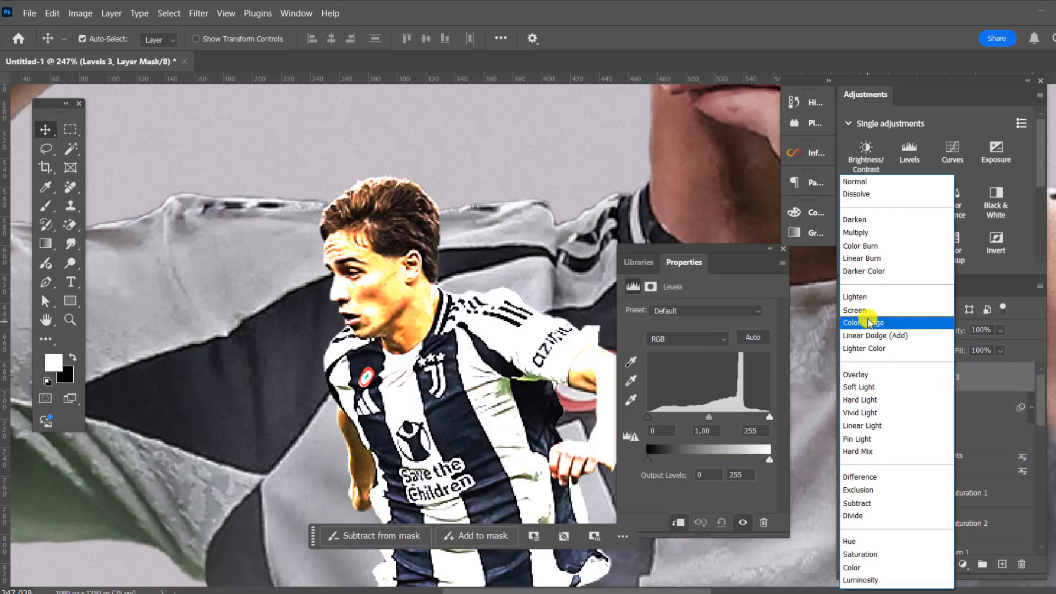
pyautogui.click(859, 233)
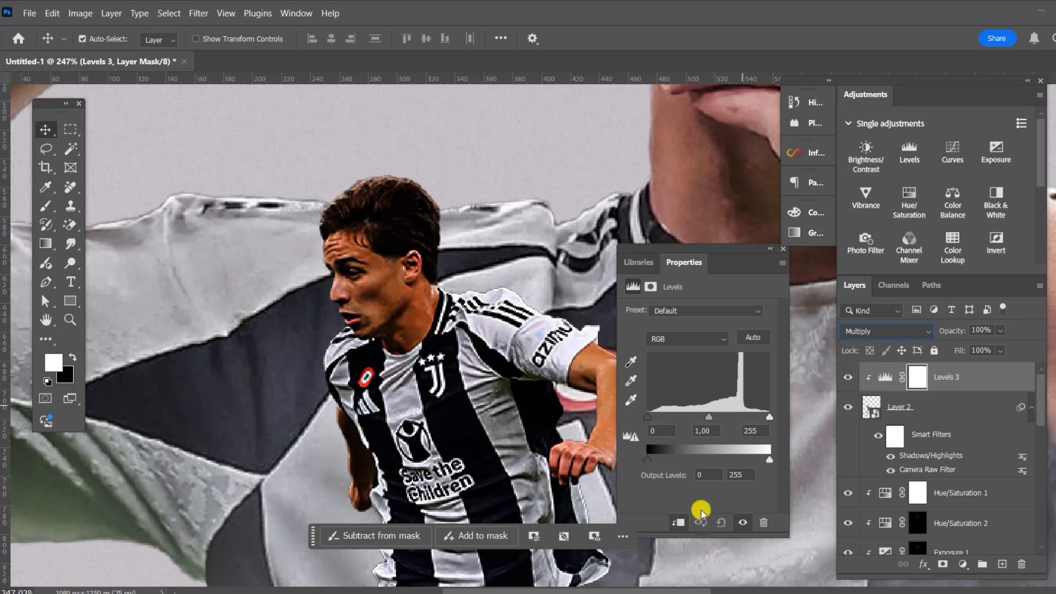
# - Invert the Levels 3 layer mask and paint shading along the running player's face with a 7 px white brush
pyautogui.click(652, 286)
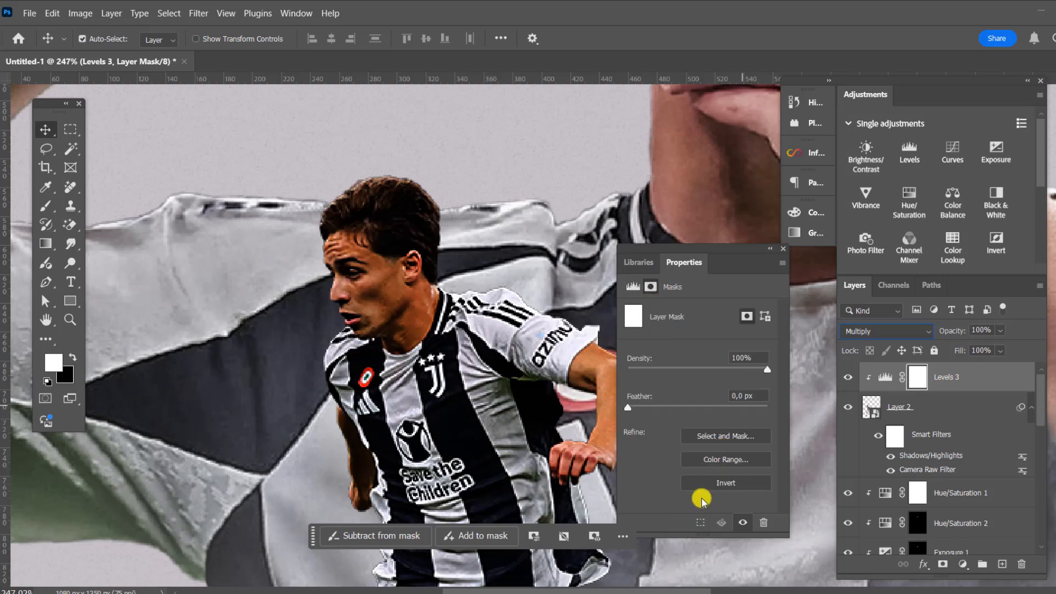
pyautogui.click(721, 484)
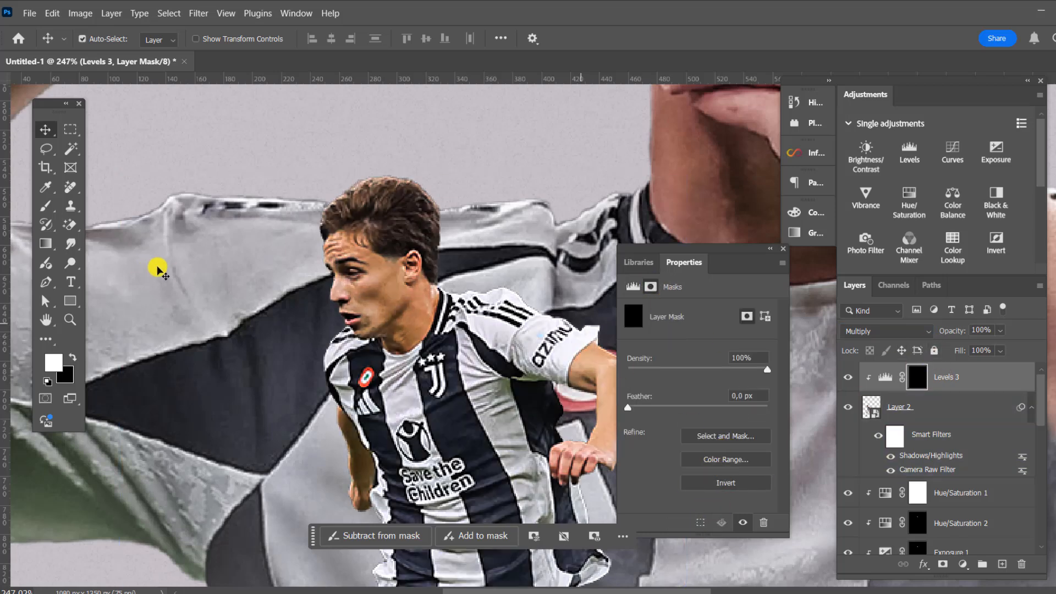
pyautogui.click(47, 207)
pyautogui.scroll(2, 385, 269)
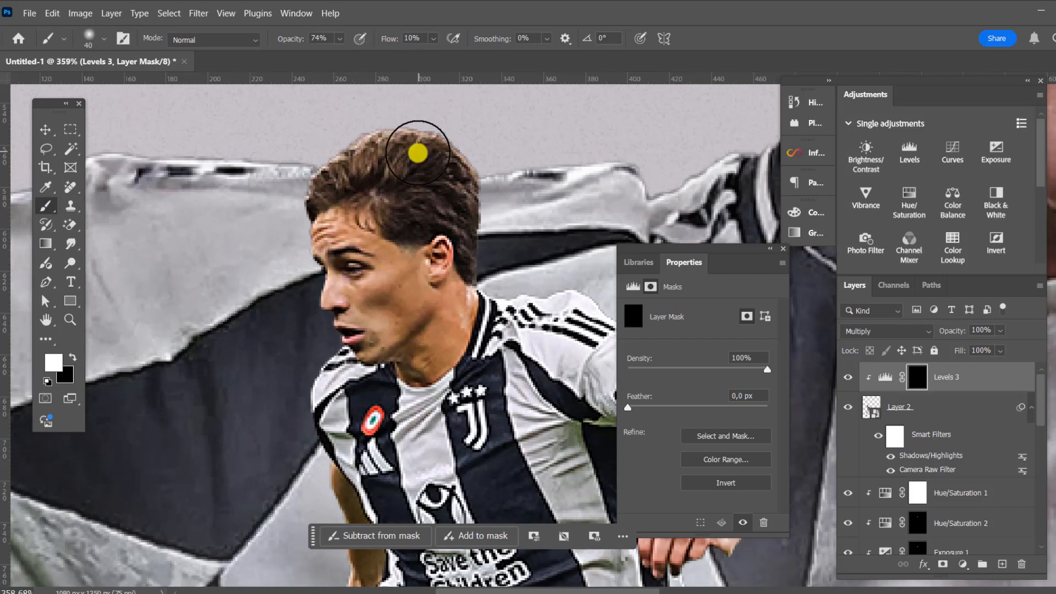
pyautogui.press('[')
pyautogui.press('[')
pyautogui.press('[')
pyautogui.press('[')
pyautogui.press('[')
pyautogui.press('[')
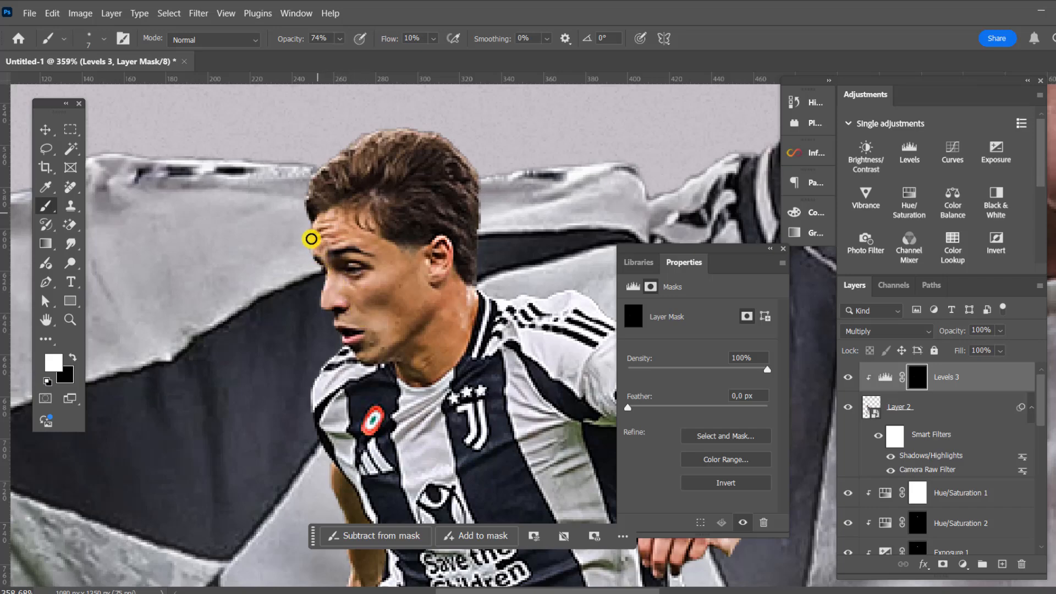
pyautogui.scroll(-5, 352, 220)
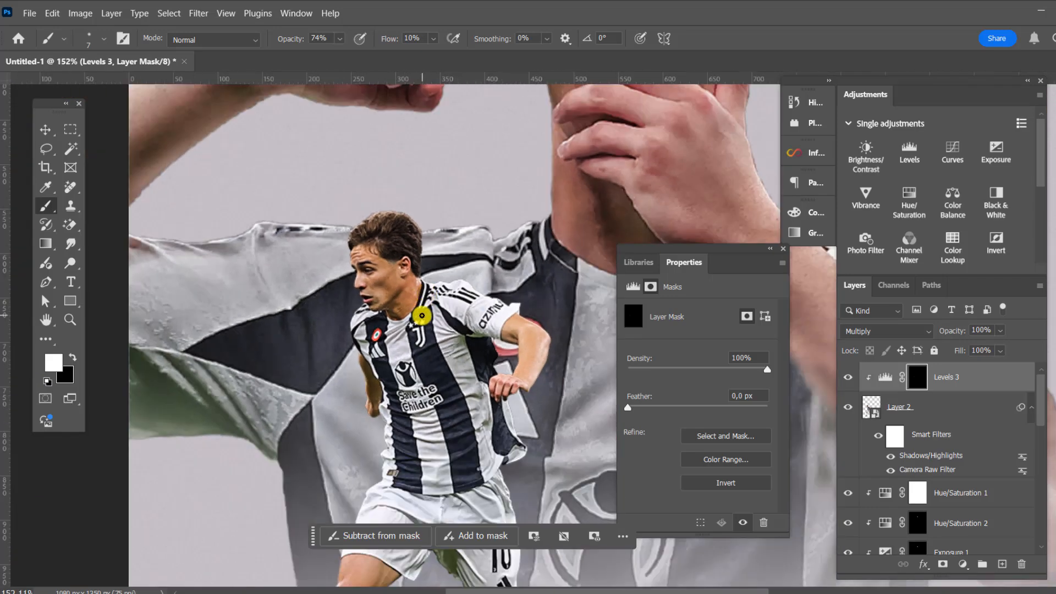
# - Enlarge the brush to 30 px and paint shading on the Levels 3 mask down the side of the running player's shirt
pyautogui.press(']')
pyautogui.press(']')
pyautogui.press(']')
pyautogui.press(']')
pyautogui.press(']')
pyautogui.press(']')
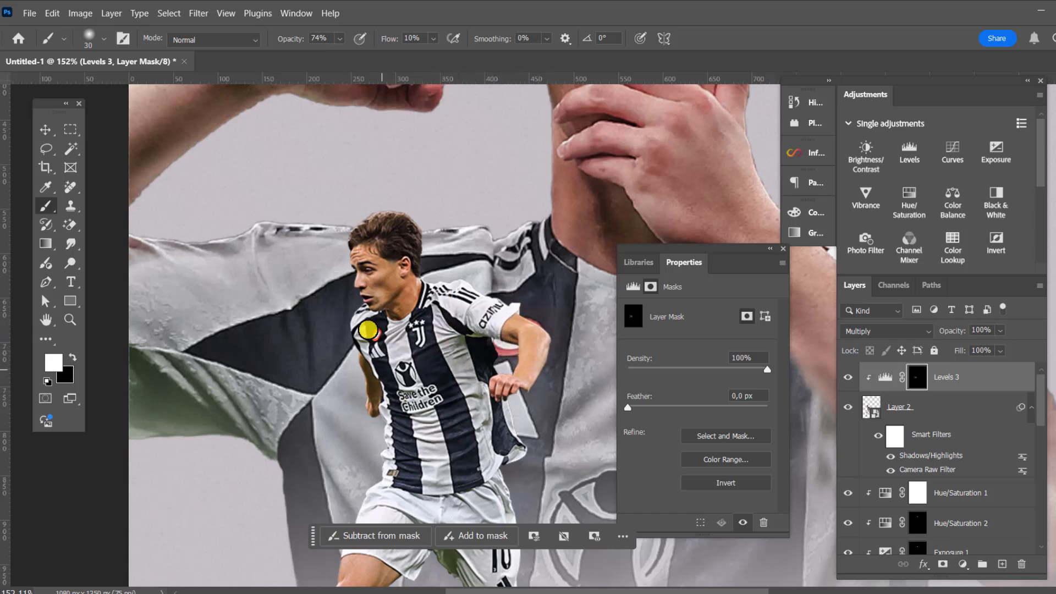
pyautogui.moveTo(398, 372)
pyautogui.mouseDown()
pyautogui.moveTo(416, 372)
pyautogui.moveTo(424, 417)
pyautogui.moveTo(385, 399)
pyautogui.moveTo(426, 415)
pyautogui.moveTo(450, 507)
pyautogui.moveTo(514, 417)
pyautogui.moveTo(507, 468)
pyautogui.moveTo(398, 431)
pyautogui.mouseUp()
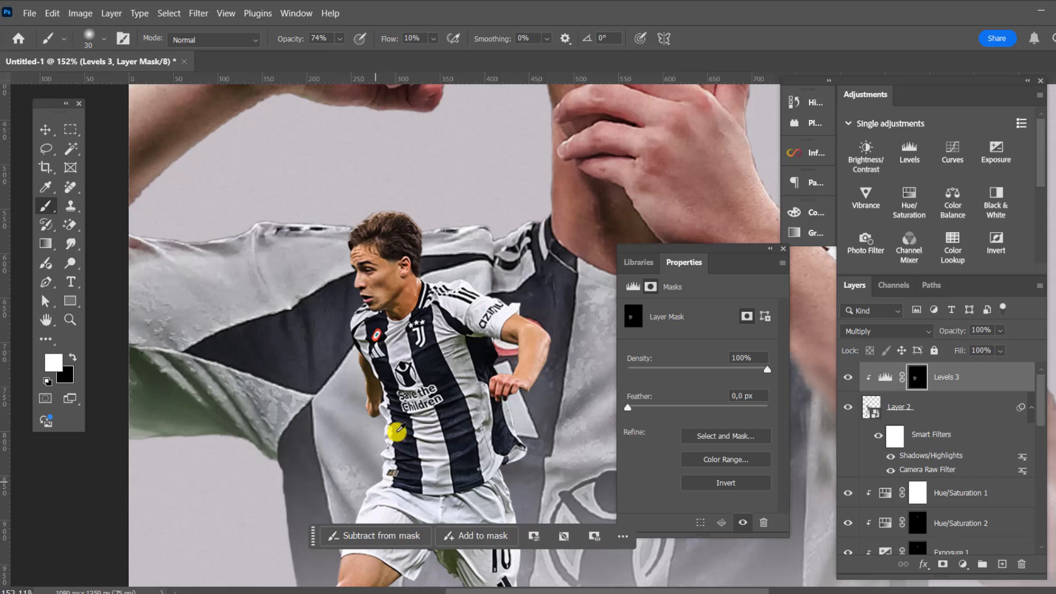
# - Paint shading on the Levels 3 mask over the running player's shorts, front leg and bent rear leg
pyautogui.scroll(-8, 407, 426)
pyautogui.scroll(3, 414, 391)
pyautogui.scroll(3, 417, 389)
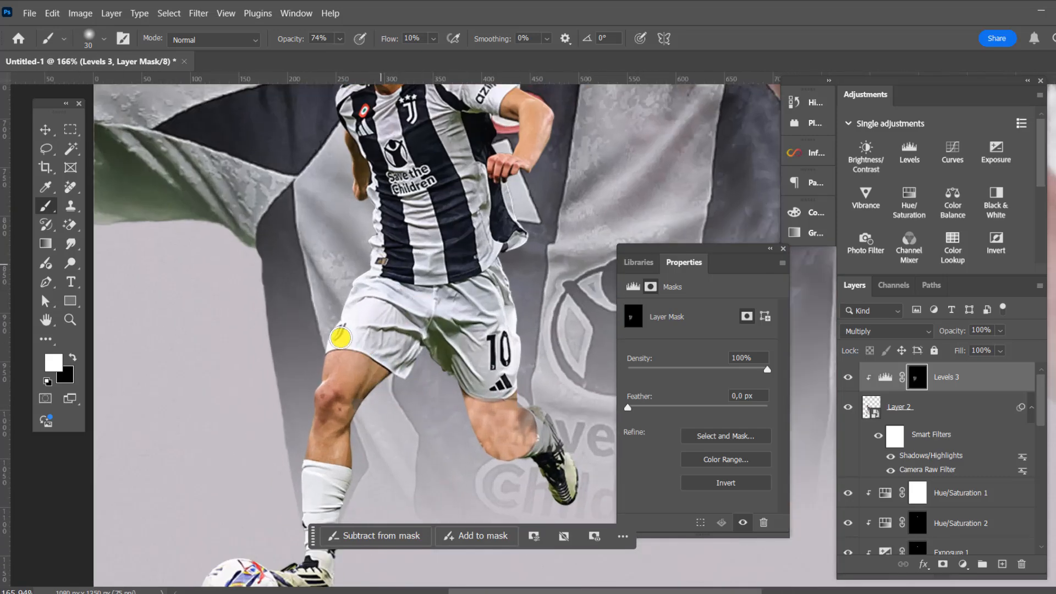
pyautogui.moveTo(334, 420)
pyautogui.mouseDown()
pyautogui.moveTo(337, 449)
pyautogui.moveTo(336, 424)
pyautogui.moveTo(322, 434)
pyautogui.moveTo(342, 422)
pyautogui.moveTo(337, 447)
pyautogui.moveTo(327, 433)
pyautogui.moveTo(329, 466)
pyautogui.mouseUp()
pyautogui.scroll(-5, 328, 466)
pyautogui.scroll(3, 347, 463)
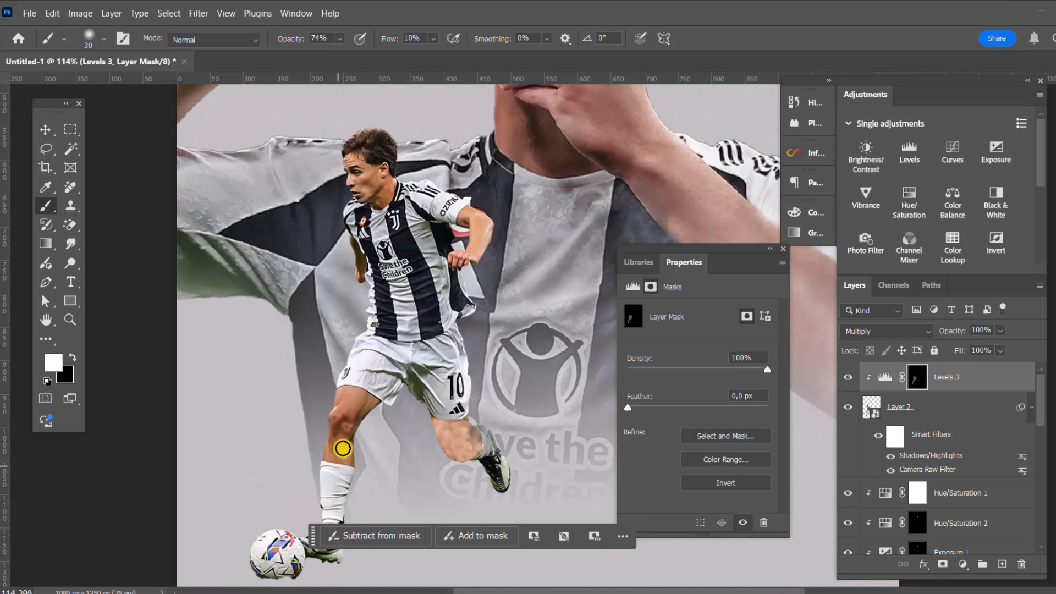
pyautogui.scroll(2, 401, 354)
pyautogui.scroll(2, 382, 342)
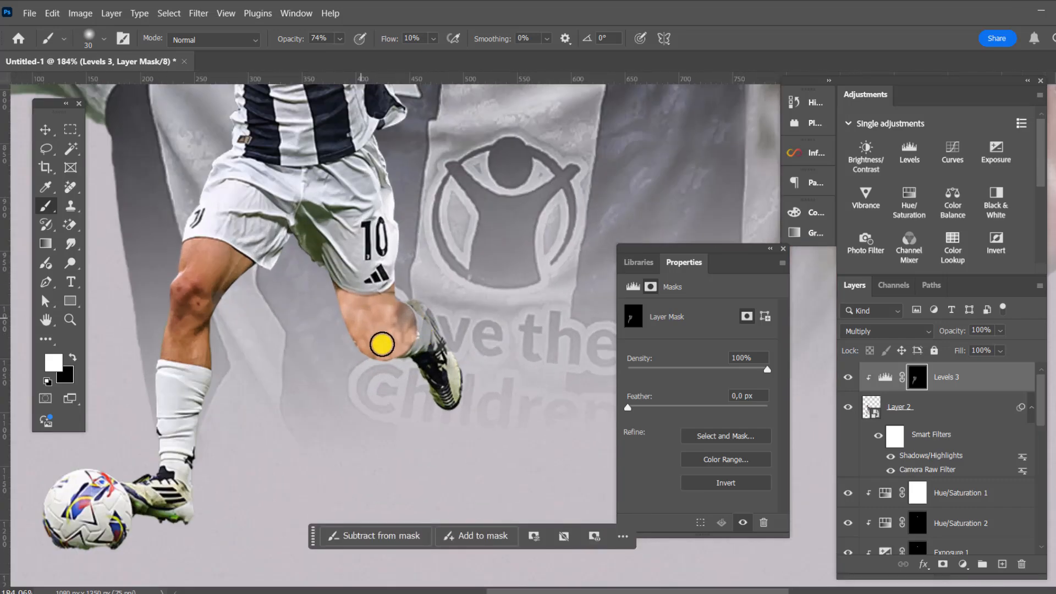
pyautogui.moveTo(360, 349)
pyautogui.mouseDown()
pyautogui.moveTo(379, 358)
pyautogui.moveTo(407, 350)
pyautogui.moveTo(425, 372)
pyautogui.moveTo(426, 334)
pyautogui.moveTo(462, 386)
pyautogui.mouseUp()
# - Extend the painted Levels 3 shading to the running player's front boot and the ball
pyautogui.scroll(-5, 437, 437)
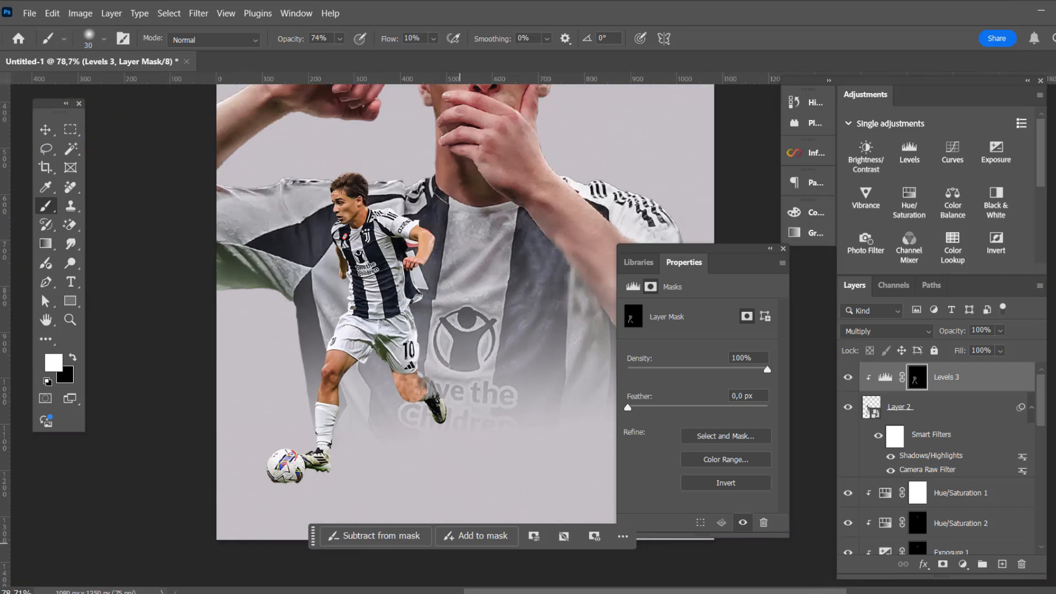
pyautogui.scroll(3, 308, 367)
pyautogui.moveTo(354, 490); pyautogui.dragTo(366, 259)
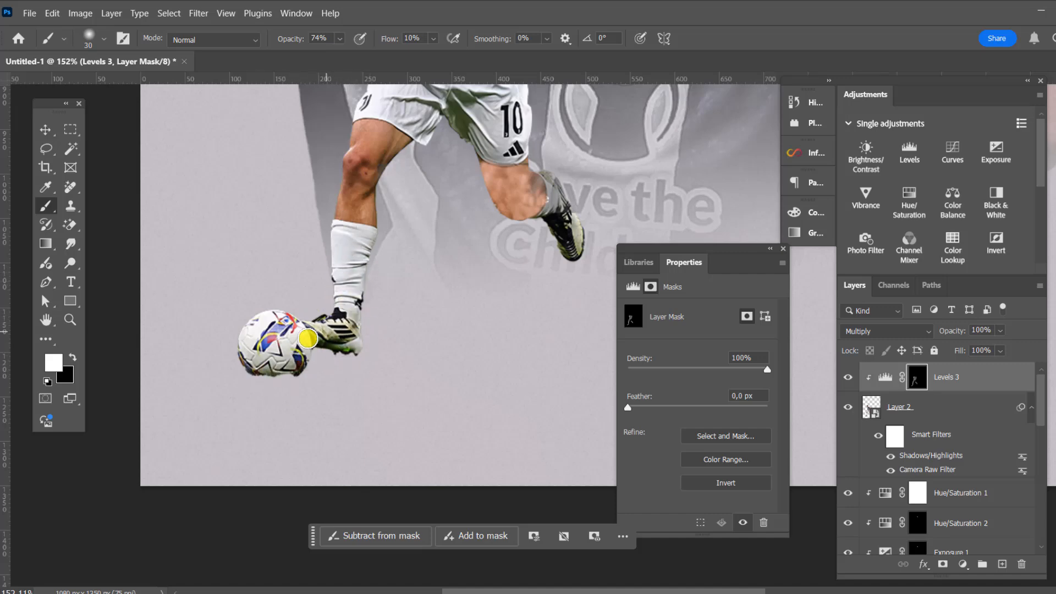
pyautogui.scroll(-4, 366, 337)
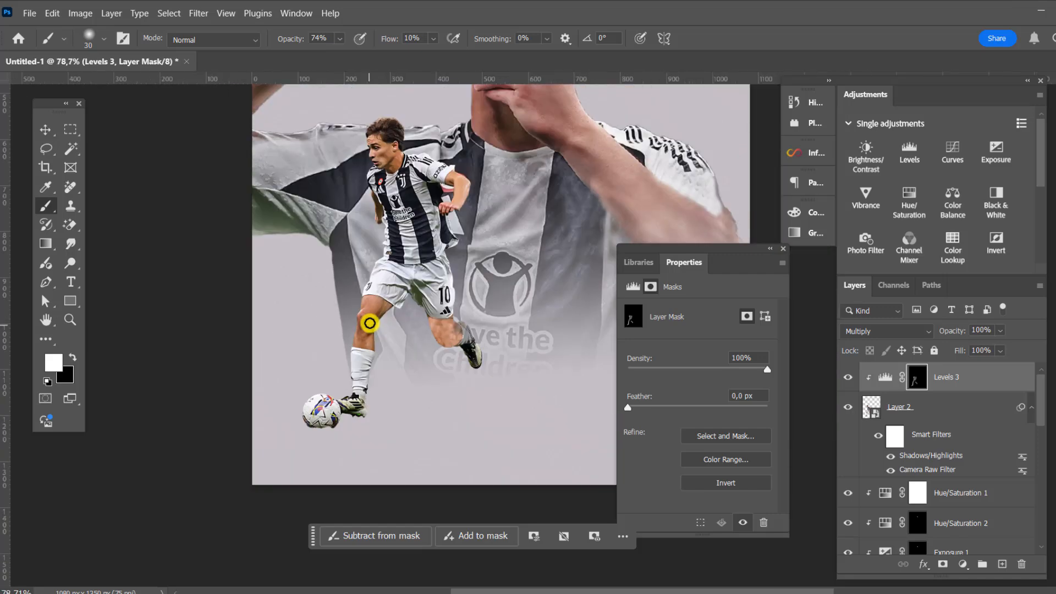
pyautogui.scroll(3, 385, 297)
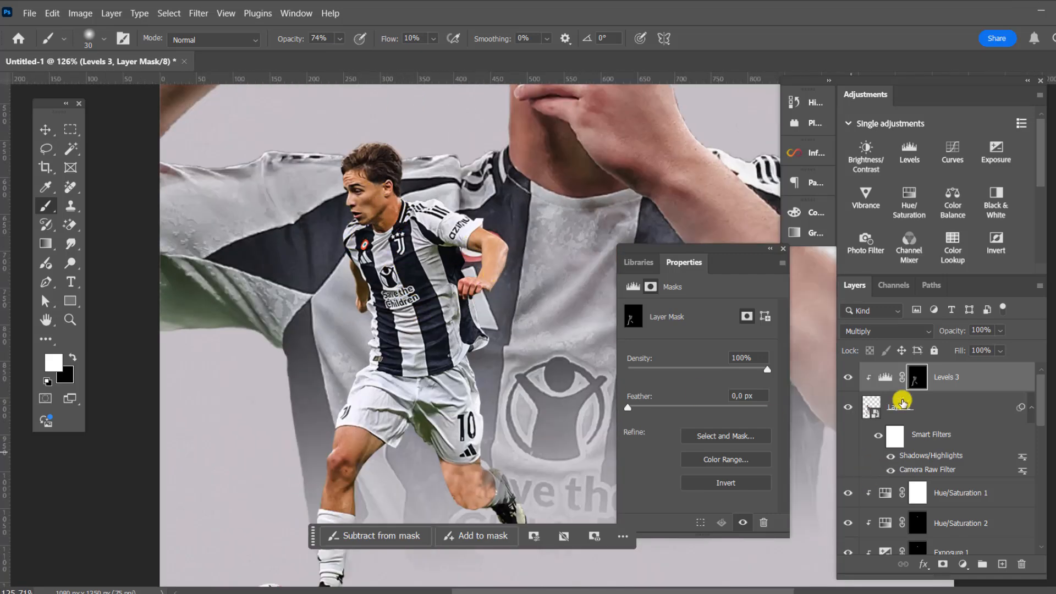
# - Add a Brightness/Contrast adjustment clipped to Layer 2 with Brightness 31, and invert its mask to hide the effect
pyautogui.click(962, 562)
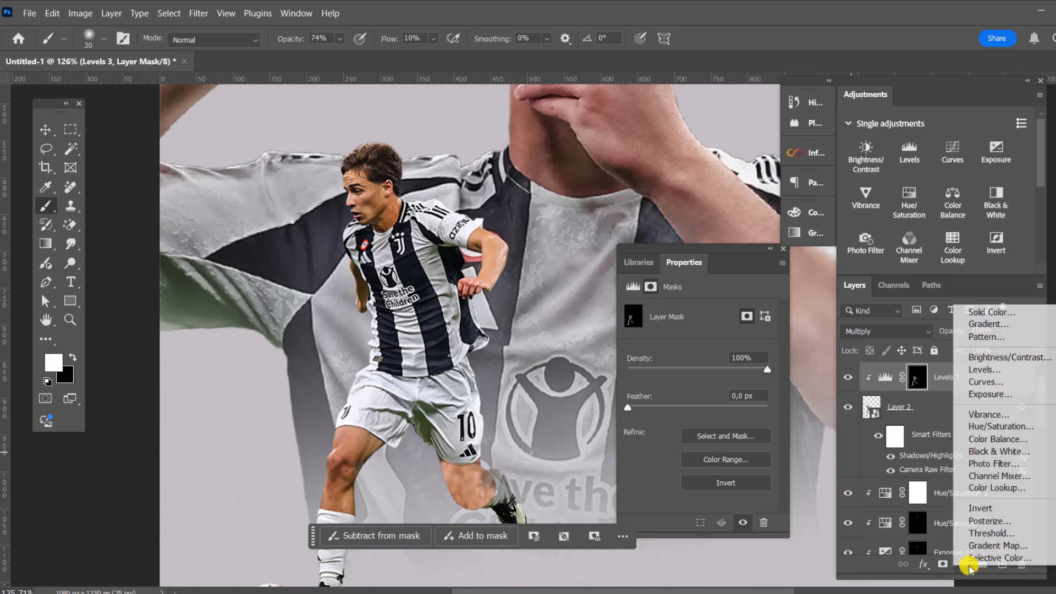
pyautogui.click(985, 357)
pyautogui.click(679, 522)
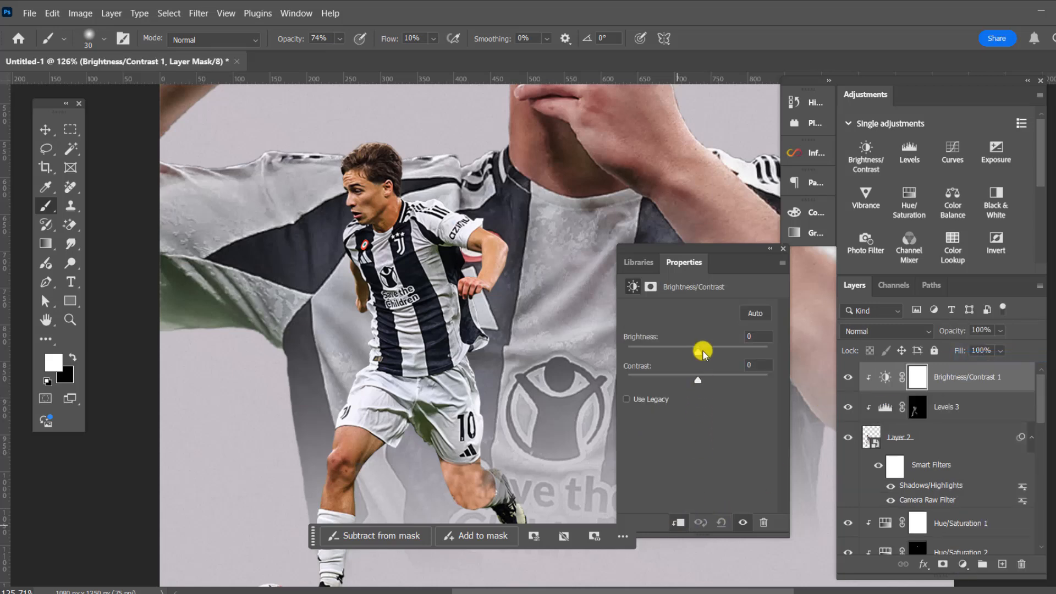
pyautogui.moveTo(702, 350); pyautogui.dragTo(712, 351)
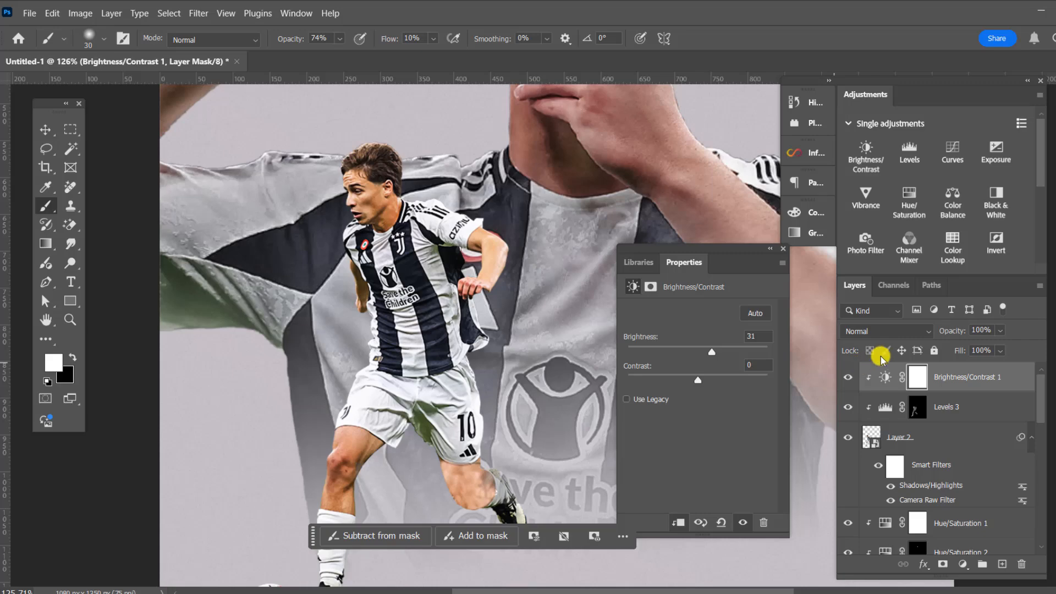
pyautogui.hotkey('ctrl', 'i')
# - Paint white on the Brightness/Contrast 1 mask to brighten highlights on the running player's face, shirt and legs
pyautogui.scroll(5, 308, 146)
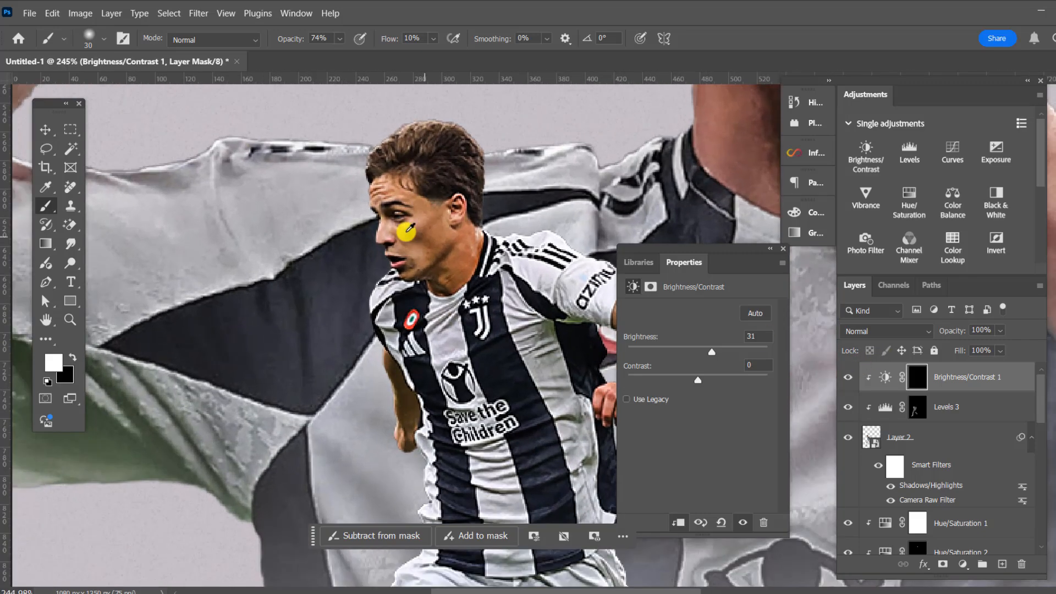
pyautogui.moveTo(401, 220)
pyautogui.mouseDown()
pyautogui.moveTo(419, 243)
pyautogui.moveTo(464, 212)
pyautogui.moveTo(470, 222)
pyautogui.moveTo(452, 217)
pyautogui.moveTo(418, 234)
pyautogui.moveTo(416, 254)
pyautogui.moveTo(384, 170)
pyautogui.moveTo(440, 232)
pyautogui.moveTo(460, 215)
pyautogui.moveTo(482, 262)
pyautogui.moveTo(436, 192)
pyautogui.mouseUp()
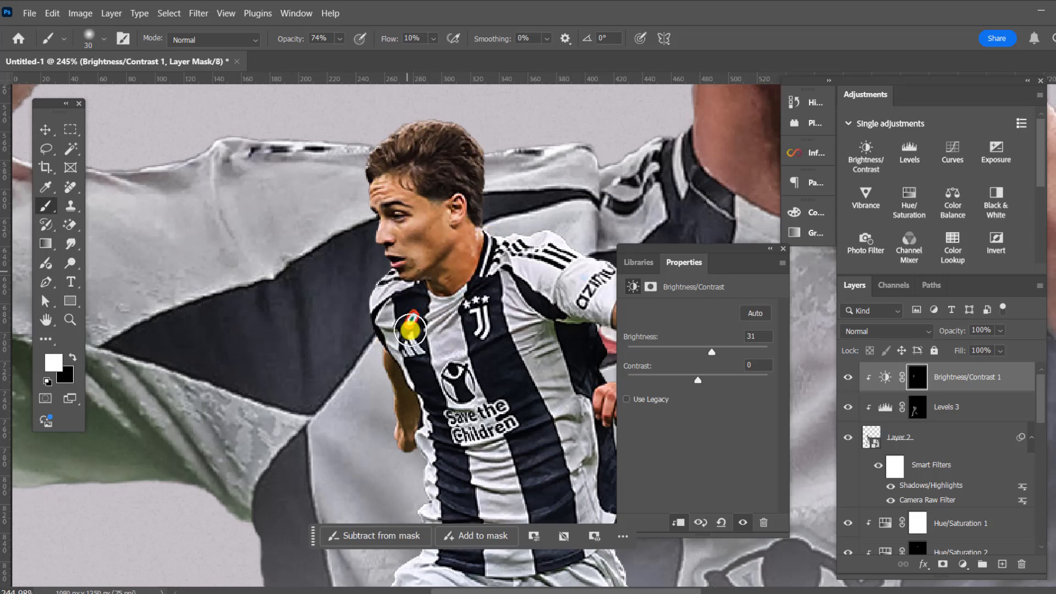
pyautogui.scroll(-3, 420, 286)
pyautogui.scroll(-5, 478, 140)
pyautogui.scroll(6, 537, 253)
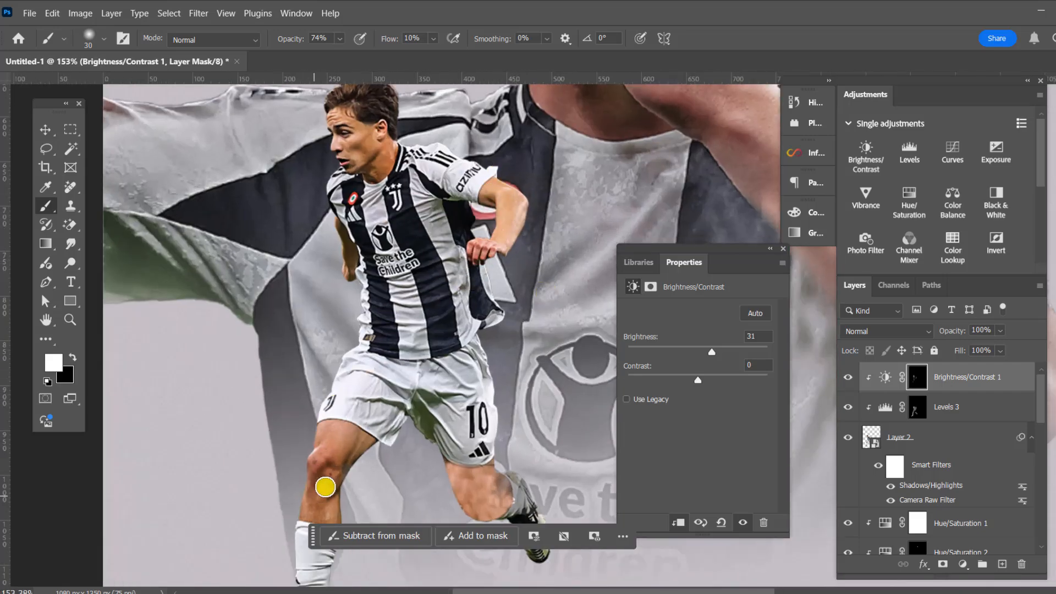
pyautogui.scroll(-3, 421, 415)
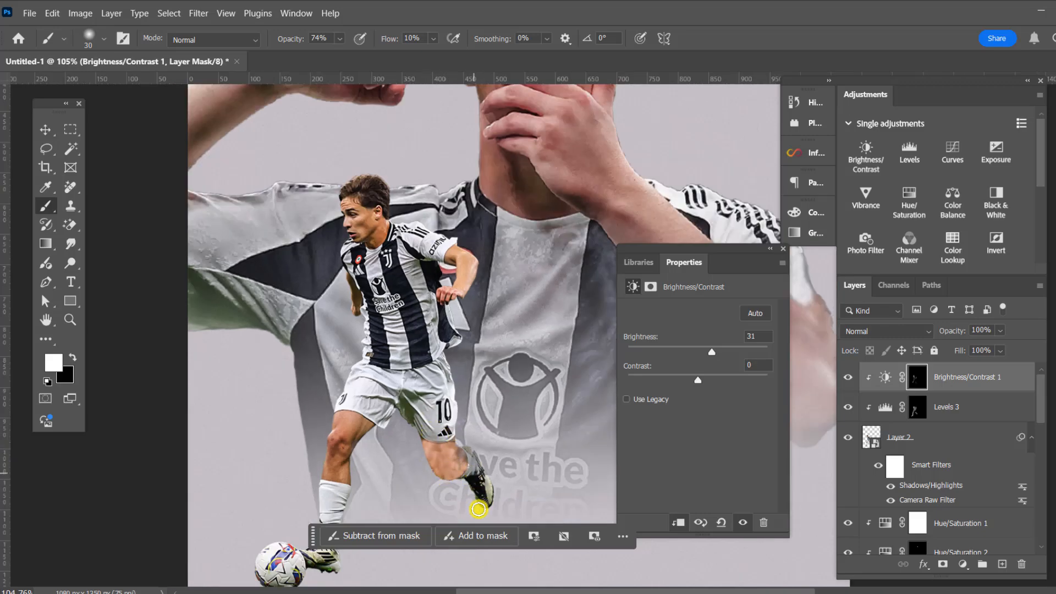
pyautogui.scroll(-2, 478, 509)
pyautogui.scroll(3, 419, 372)
pyautogui.scroll(-3, 414, 366)
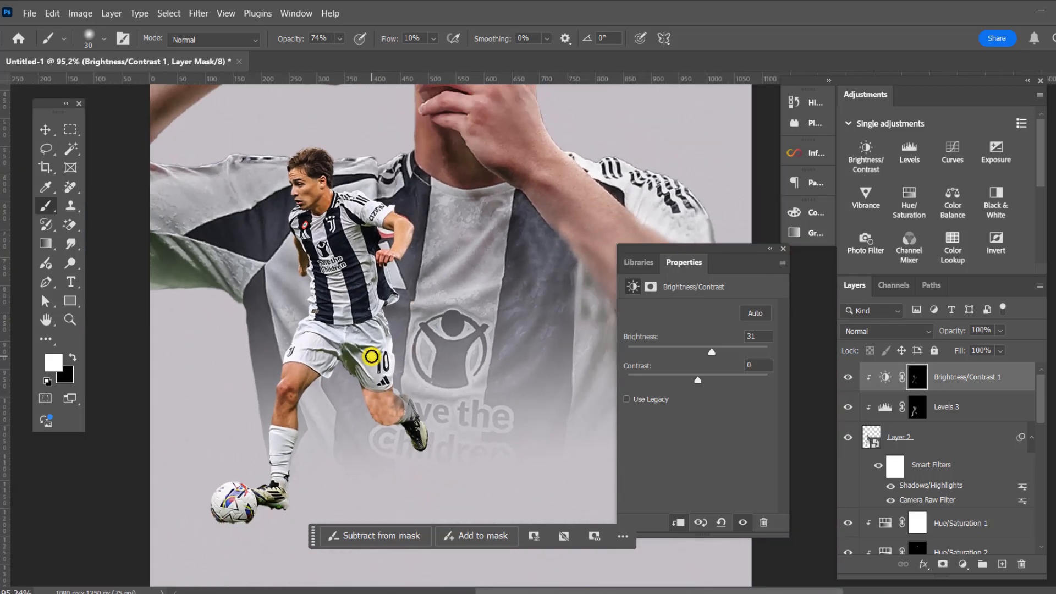
pyautogui.scroll(-1, 371, 357)
pyautogui.scroll(3, 343, 424)
# - Add a Hue/Saturation adjustment clipped directly above Layer 2 and set its Saturation to -70
pyautogui.click(46, 129)
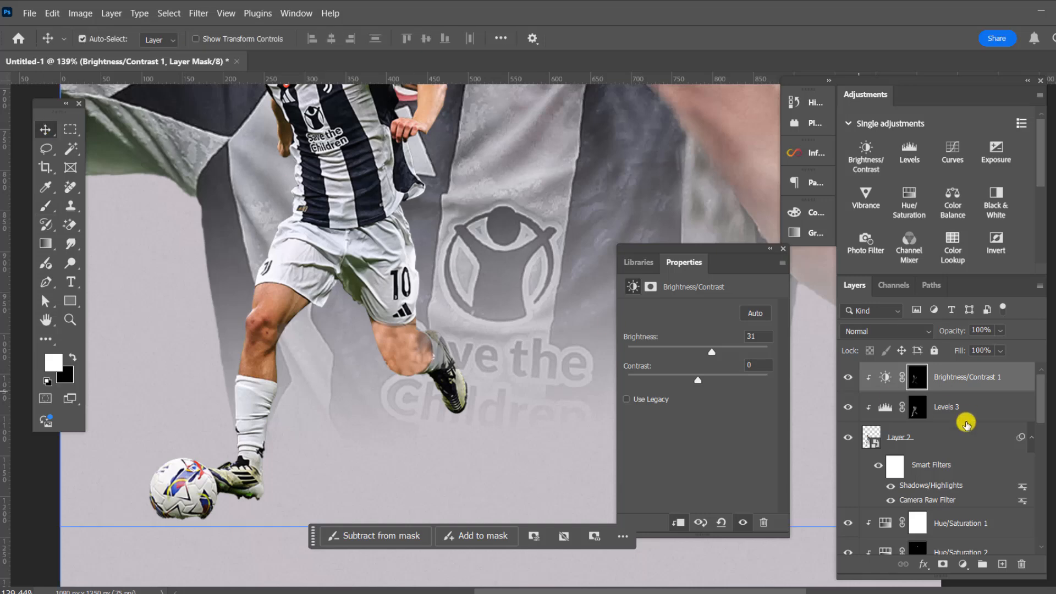
pyautogui.click(945, 437)
pyautogui.click(962, 564)
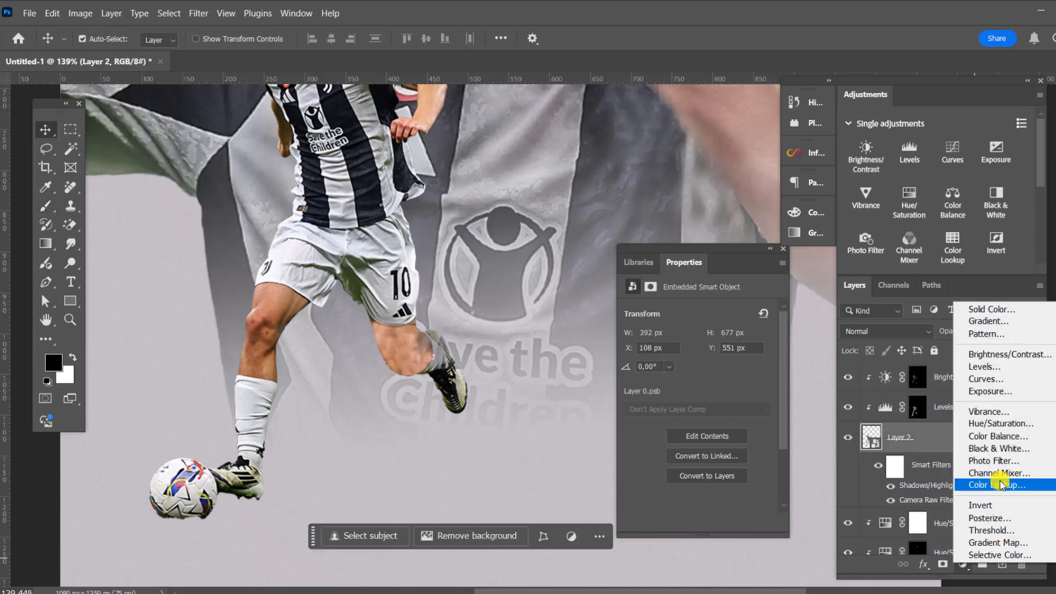
pyautogui.click(999, 423)
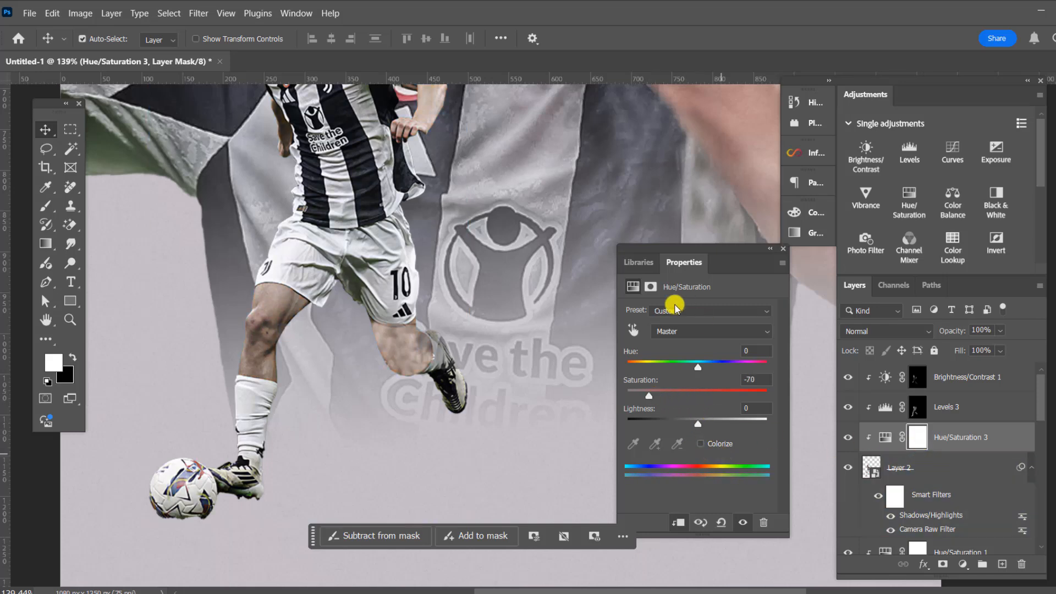
# - Invert the Hue/Saturation 3 mask and paint the desaturation in around the ball and the running player's boots
pyautogui.click(652, 287)
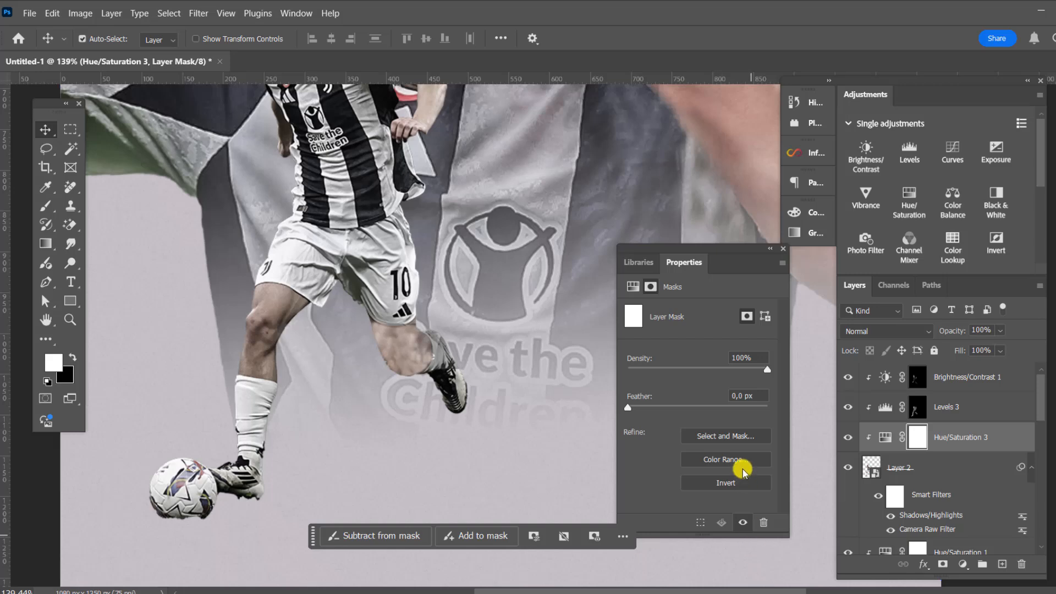
pyautogui.click(726, 484)
pyautogui.click(47, 207)
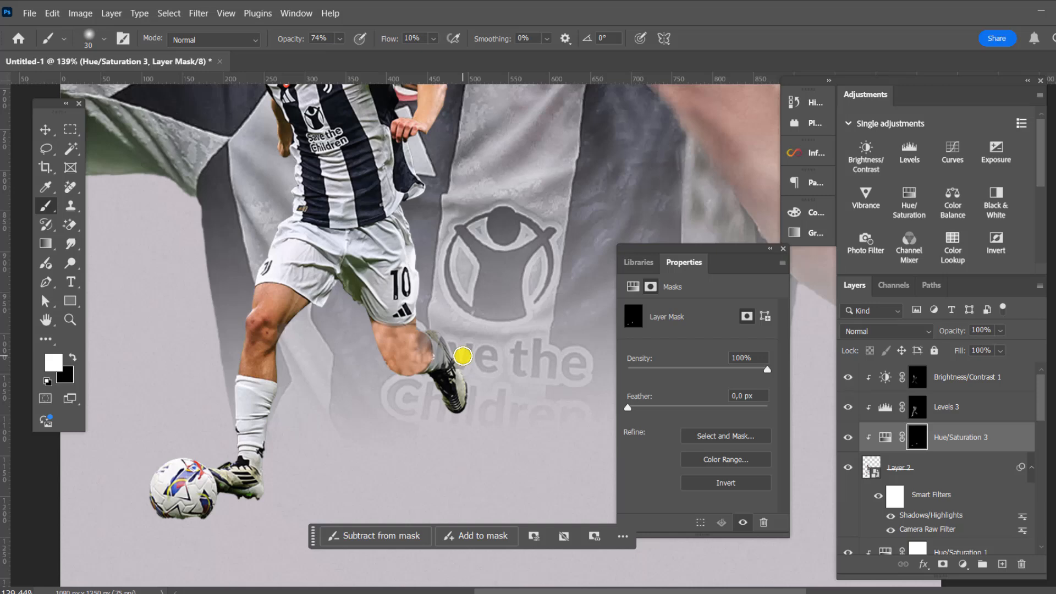
pyautogui.moveTo(779, 593)
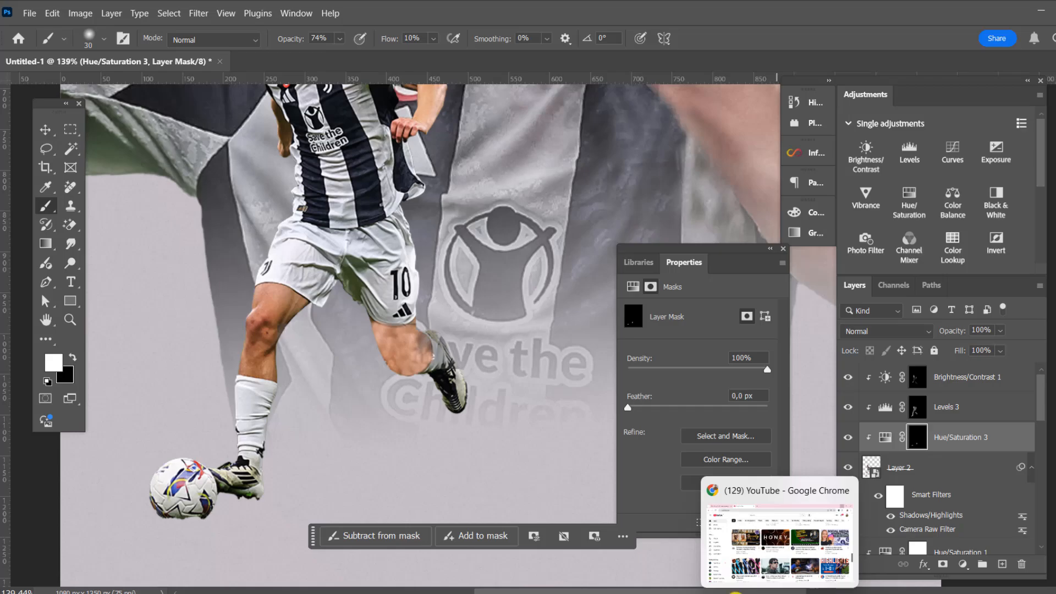
pyautogui.click(728, 503)
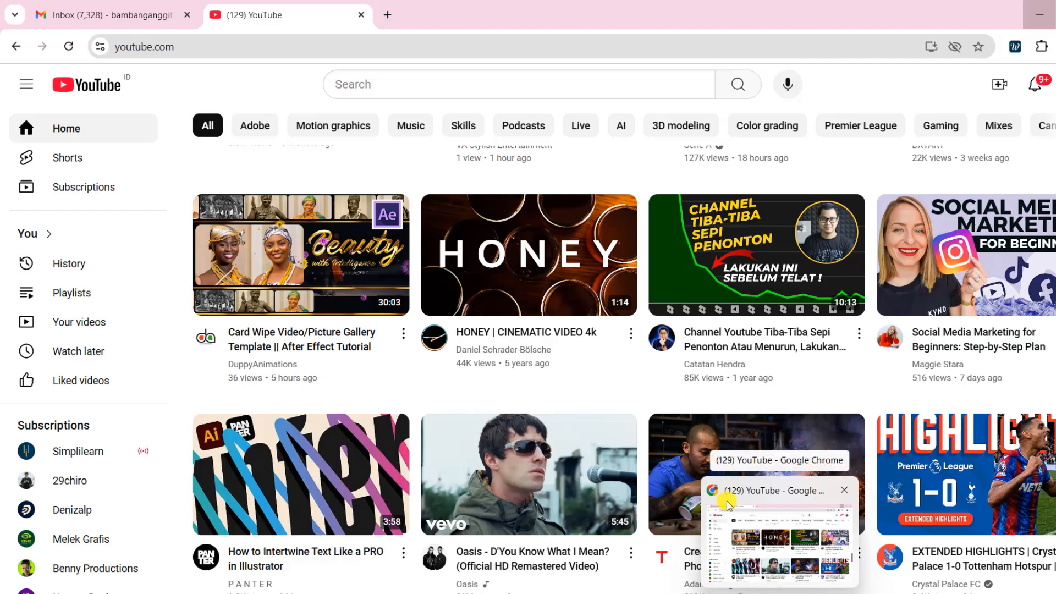
pyautogui.click(728, 504)
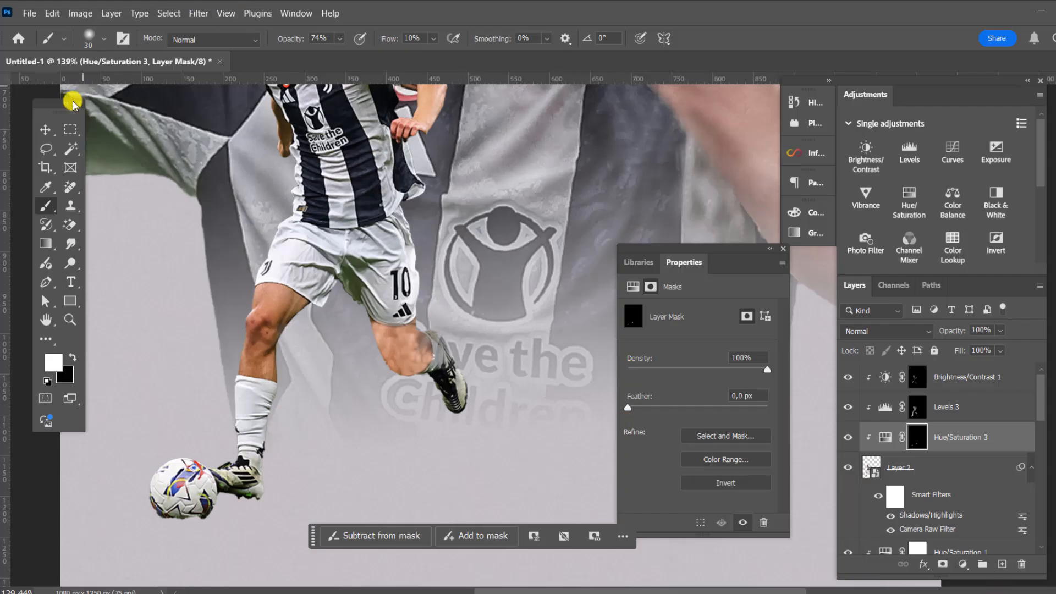
# - Examine the running player's shading and highlights, both close up and within the whole poster
pyautogui.click(48, 128)
pyautogui.click(384, 213)
pyautogui.scroll(-5, 434, 217)
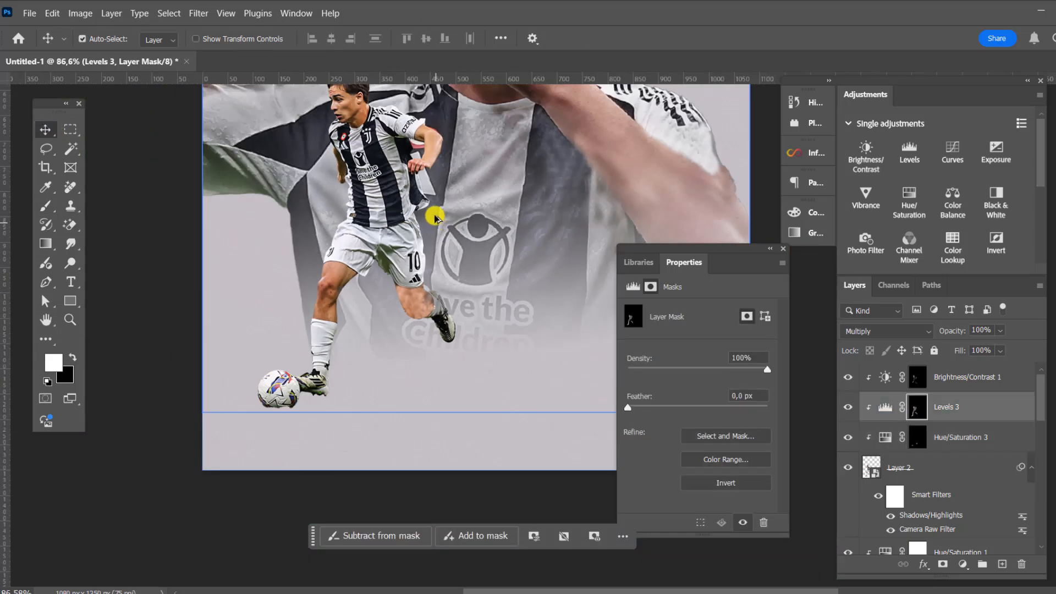
pyautogui.scroll(-5, 434, 218)
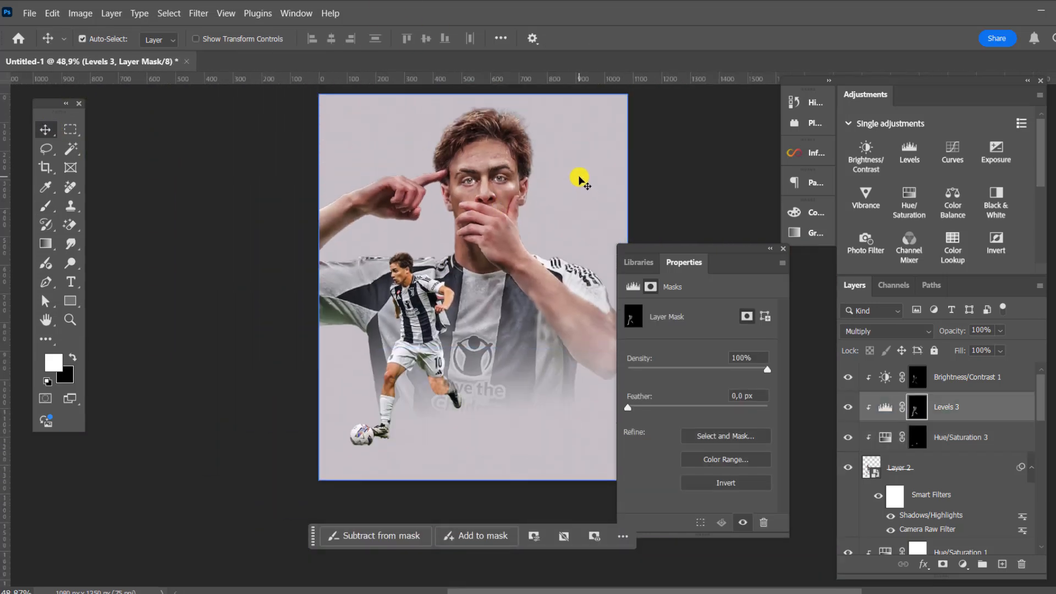
pyautogui.click(403, 275)
pyautogui.scroll(8, 402, 275)
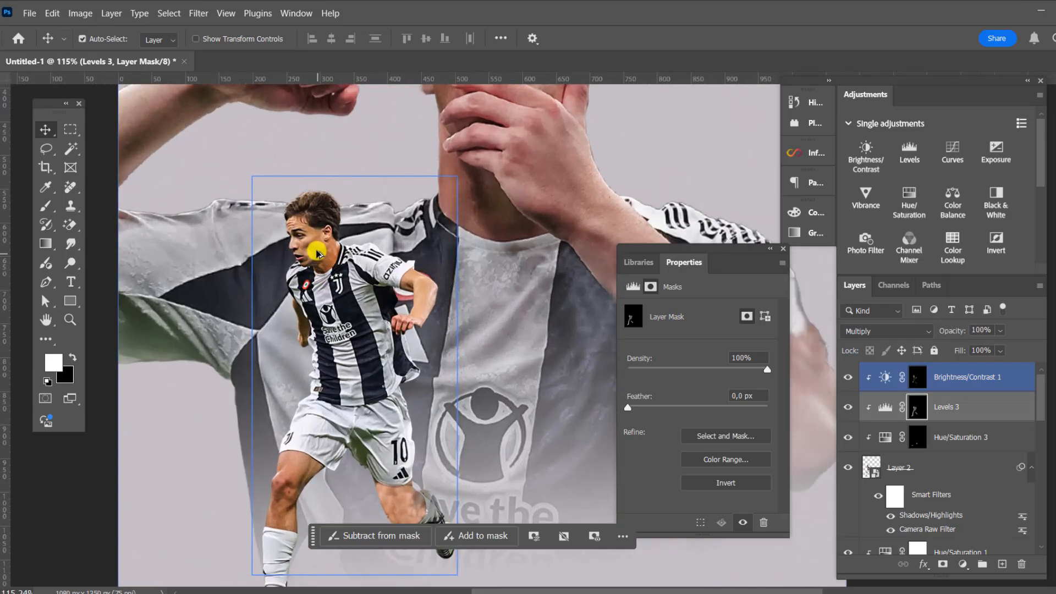
pyautogui.scroll(7, 311, 247)
pyautogui.click(313, 239)
pyautogui.scroll(-6, 331, 239)
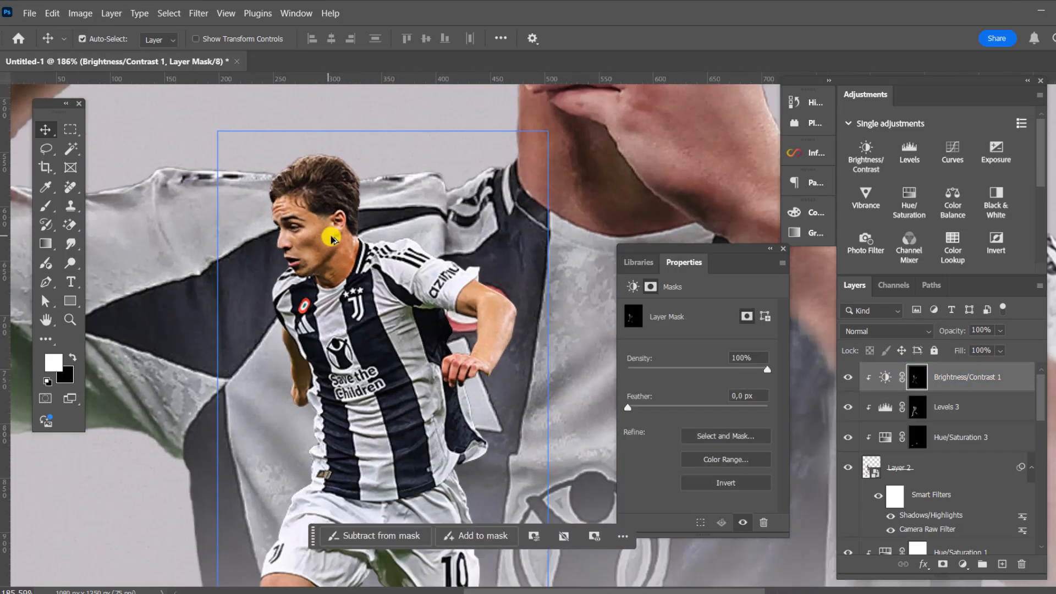
pyautogui.scroll(-4, 390, 290)
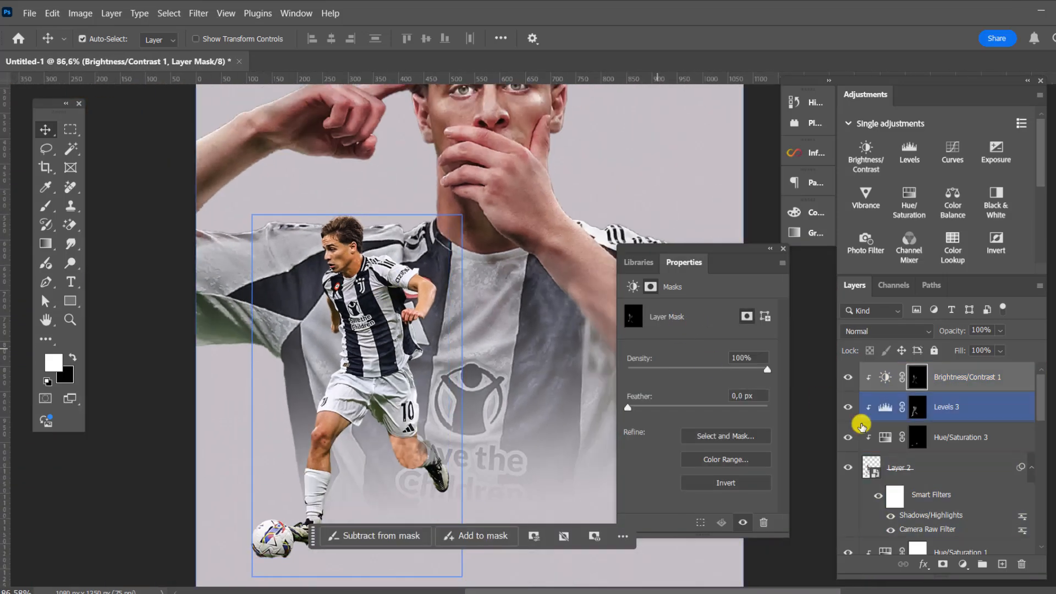
# - Add a Selective Color adjustment clipped directly above Layer 2 and set its Reds to Cyan -21 and Magenta +47
pyautogui.scroll(5, 422, 344)
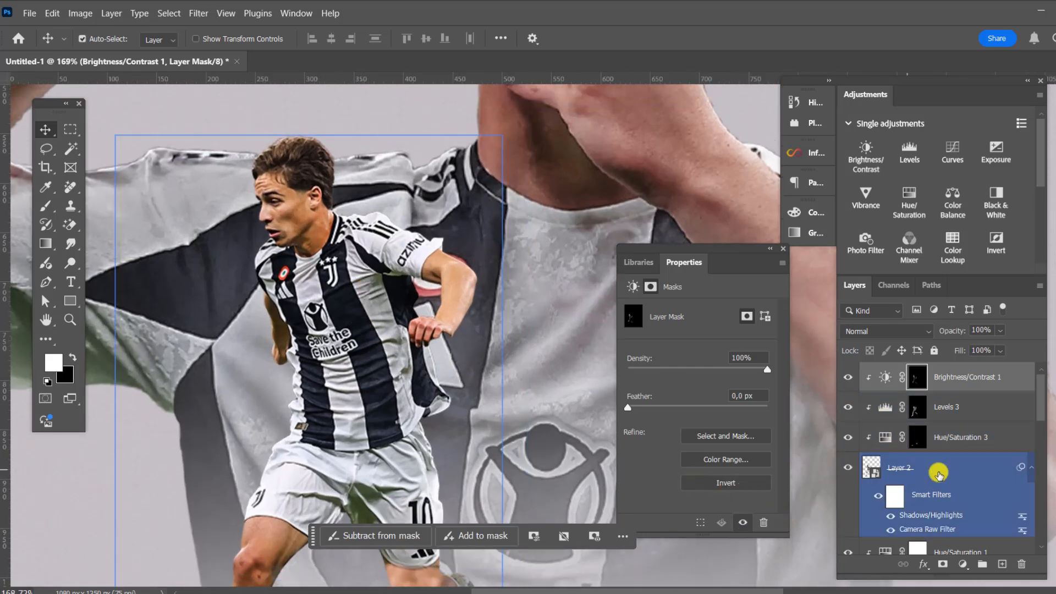
pyautogui.click(967, 558)
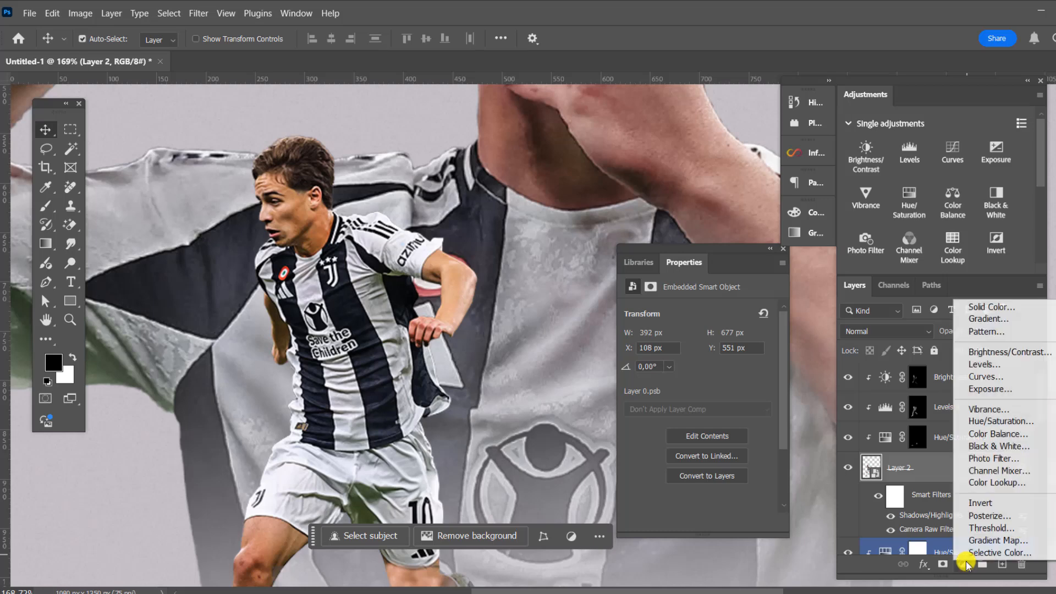
pyautogui.click(960, 550)
pyautogui.click(687, 334)
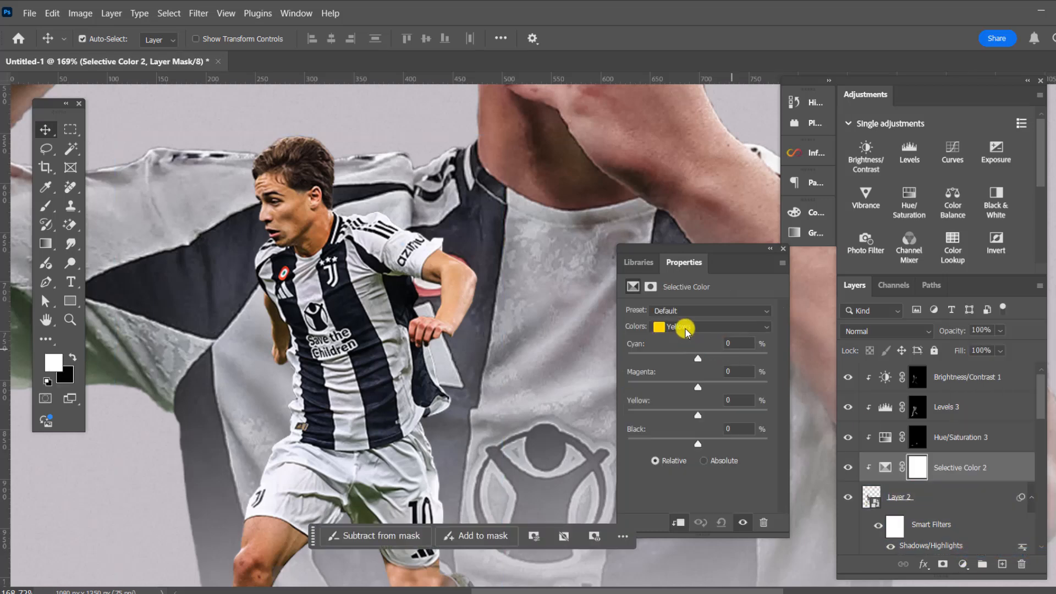
pyautogui.click(683, 328)
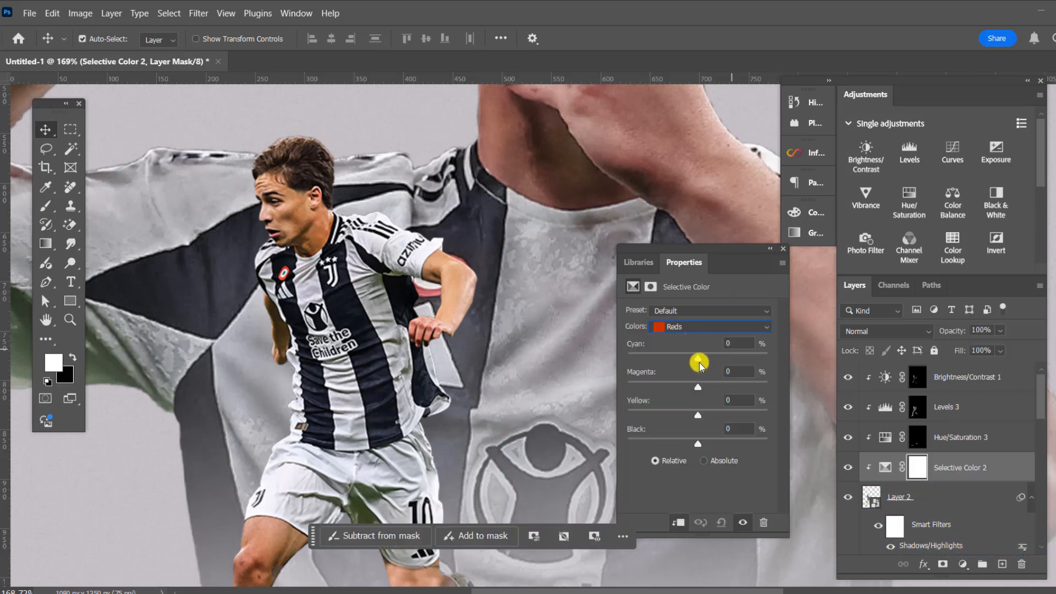
pyautogui.moveTo(683, 363); pyautogui.dragTo(739, 387)
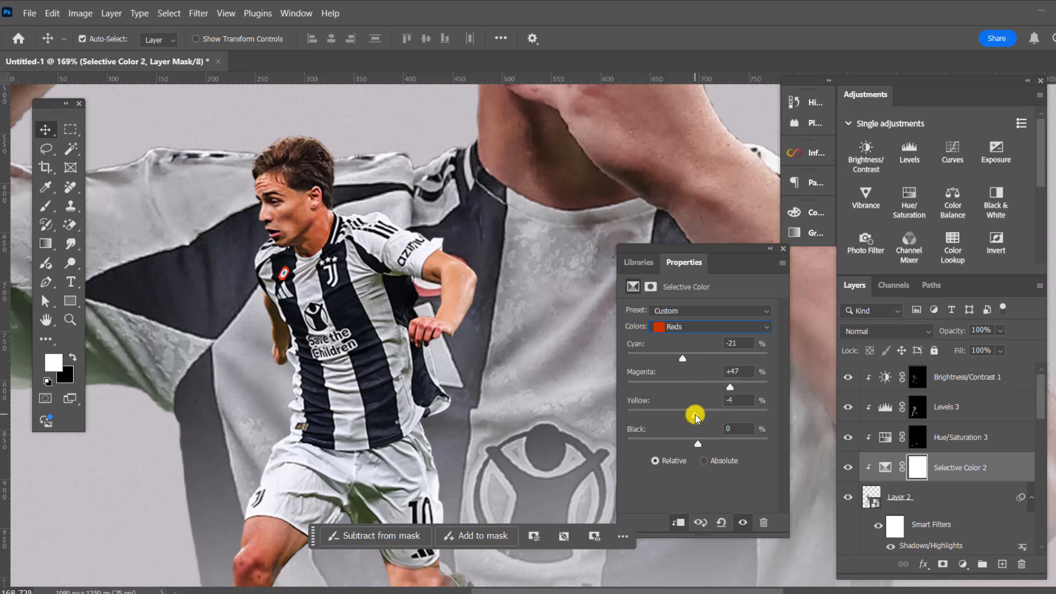
# - In the same Selective Color adjustment, set the Yellows to Cyan -23 and slightly lower their Magenta
pyautogui.click(707, 300)
pyautogui.click(680, 328)
pyautogui.click(678, 343)
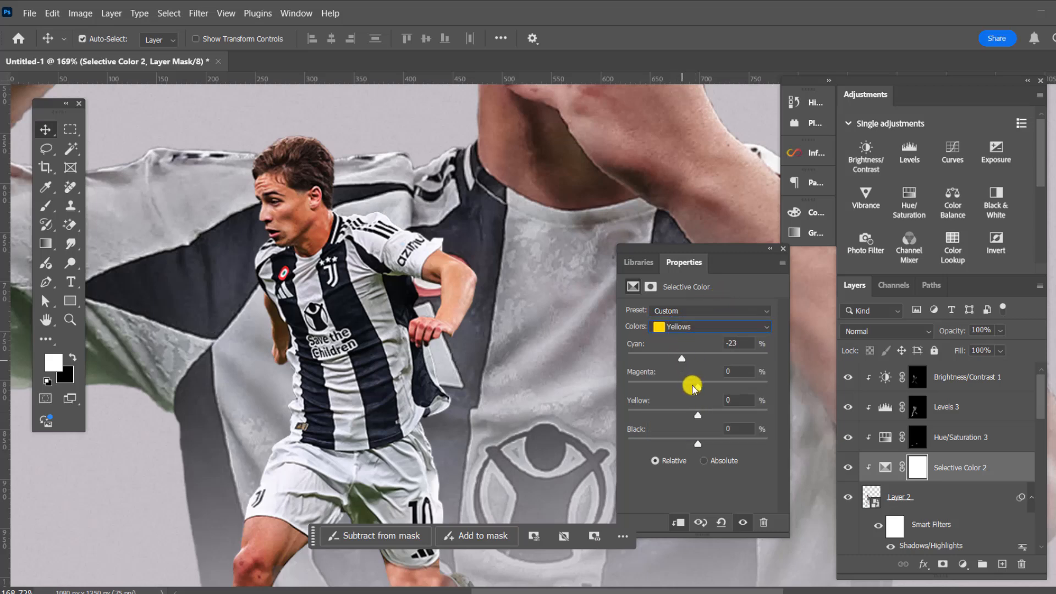
pyautogui.moveTo(695, 388); pyautogui.dragTo(689, 388)
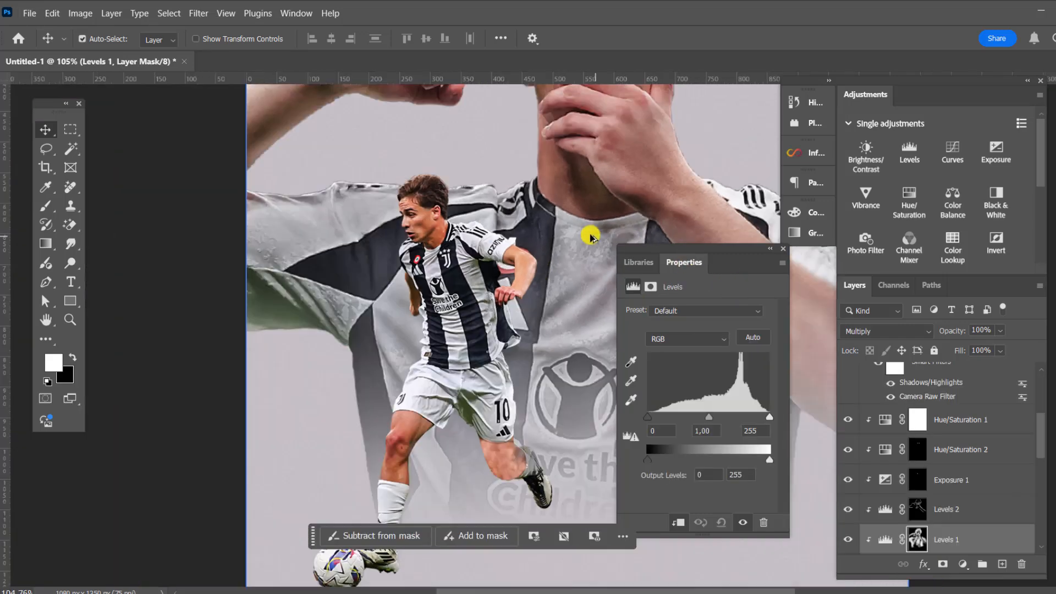
# - Add a Levels adjustment clipped directly above Layer 2 and set its midtones to 1.28
pyautogui.scroll(-2, 587, 231)
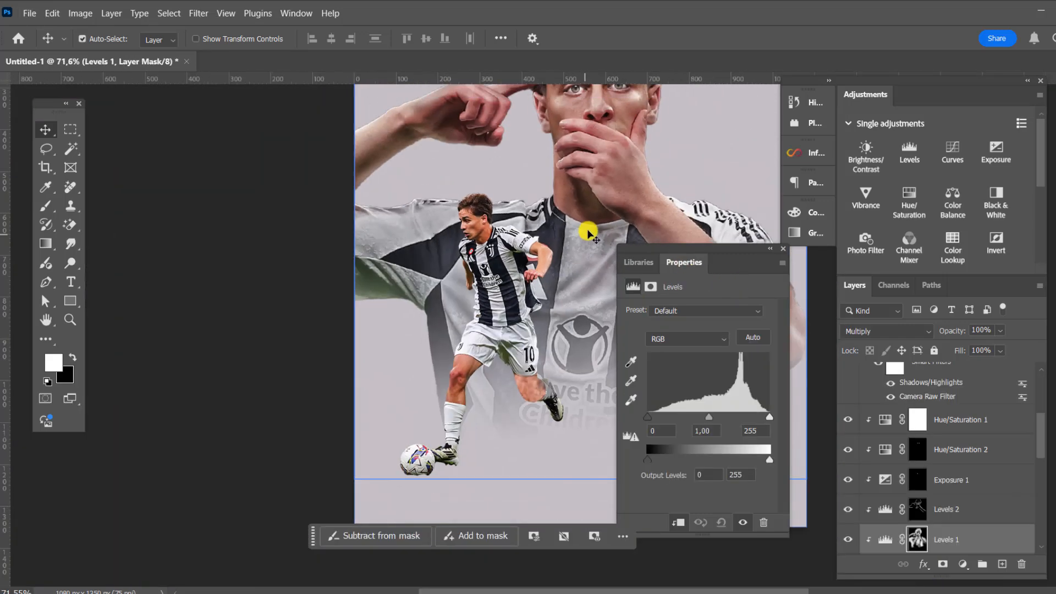
pyautogui.moveTo(560, 224); pyautogui.dragTo(530, 238)
pyautogui.scroll(1, 488, 320)
pyautogui.scroll(3, 468, 328)
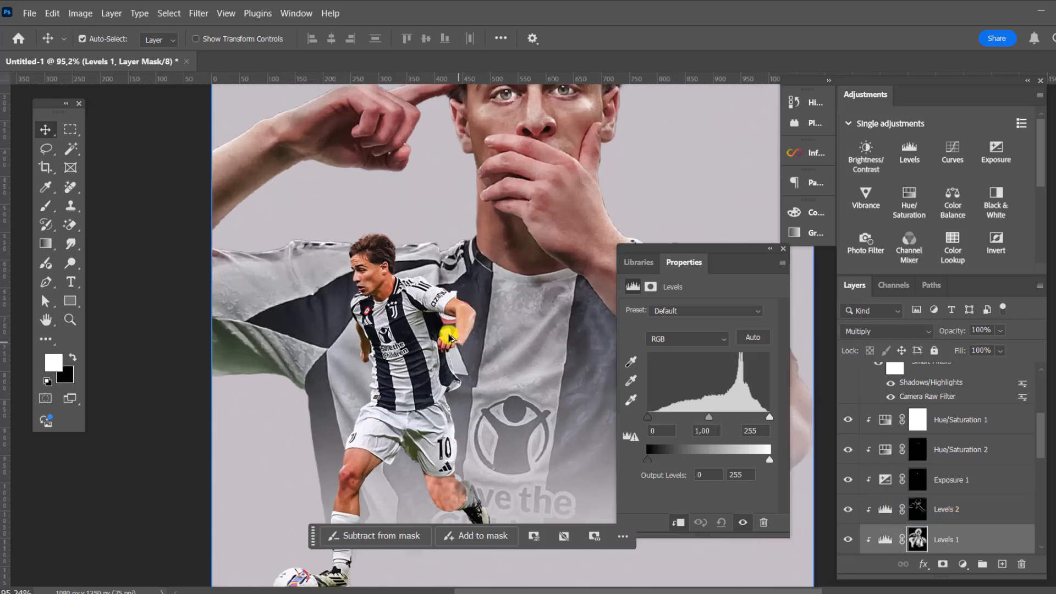
pyautogui.scroll(-2, 938, 503)
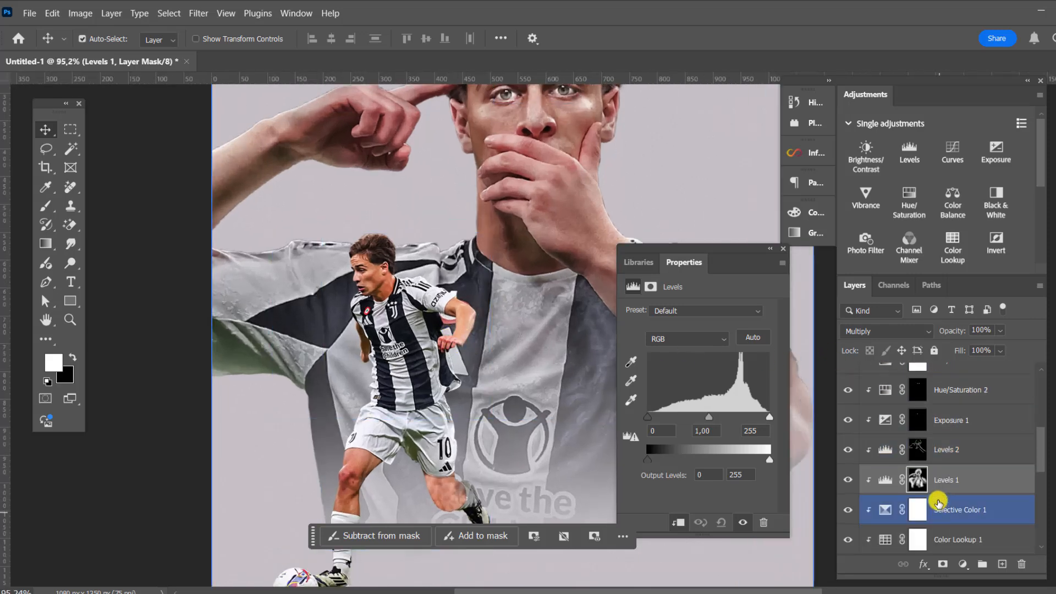
pyautogui.click(430, 329)
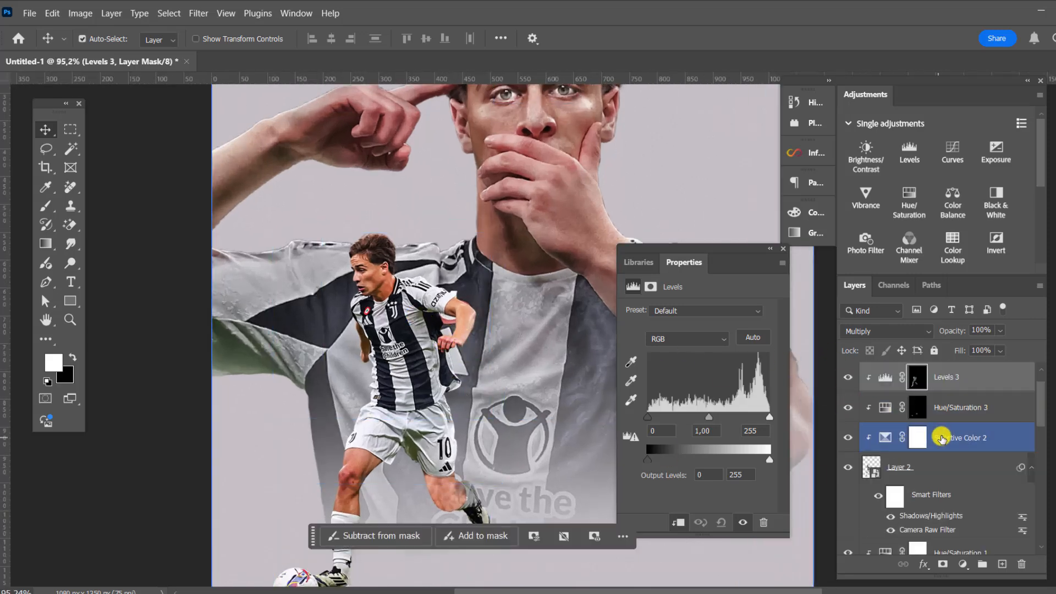
pyautogui.click(931, 475)
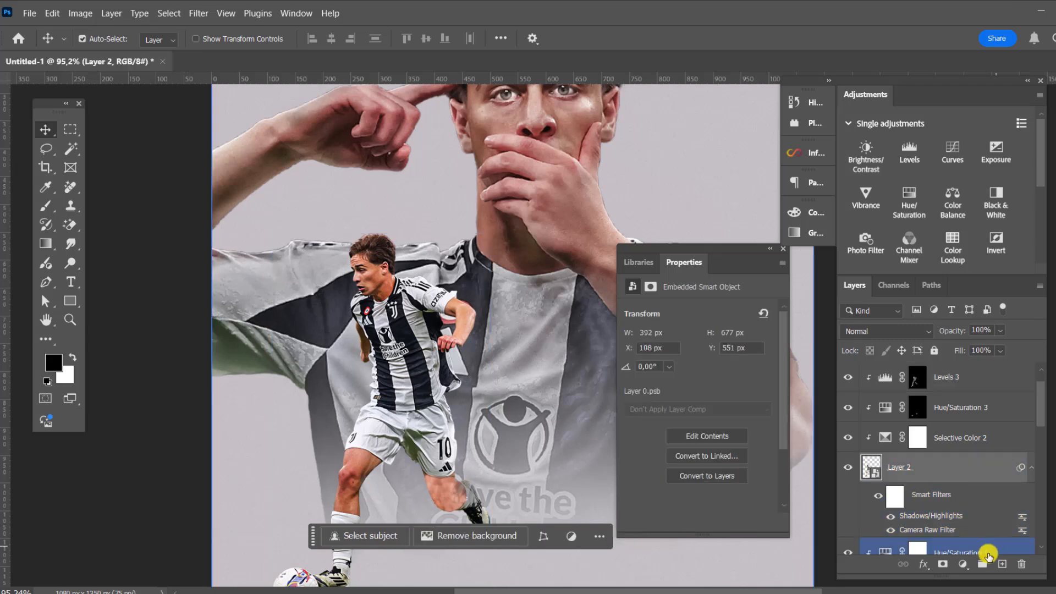
pyautogui.click(968, 565)
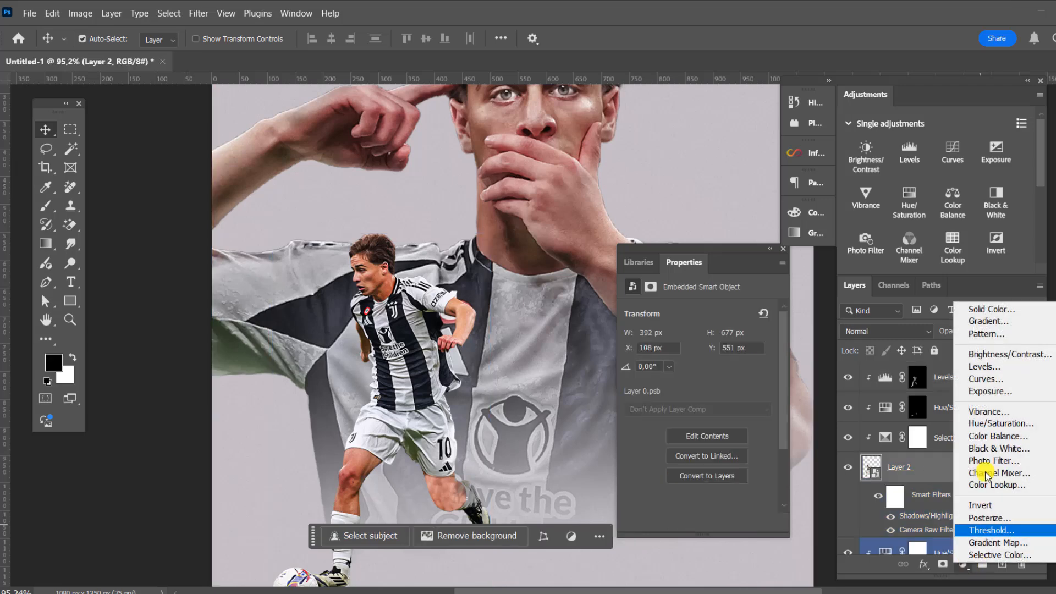
pyautogui.click(976, 366)
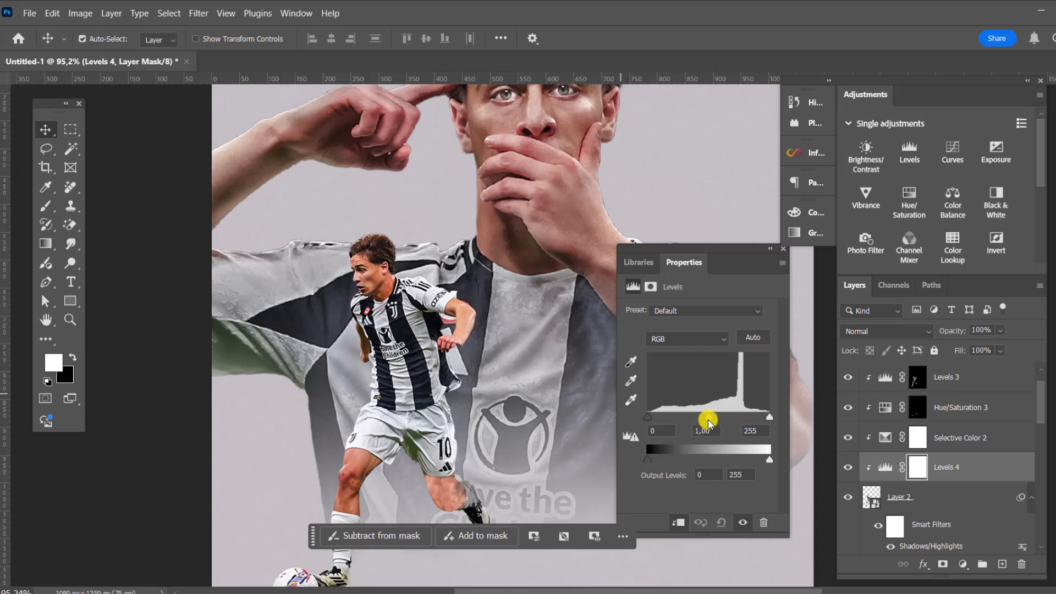
pyautogui.moveTo(719, 421); pyautogui.dragTo(699, 423)
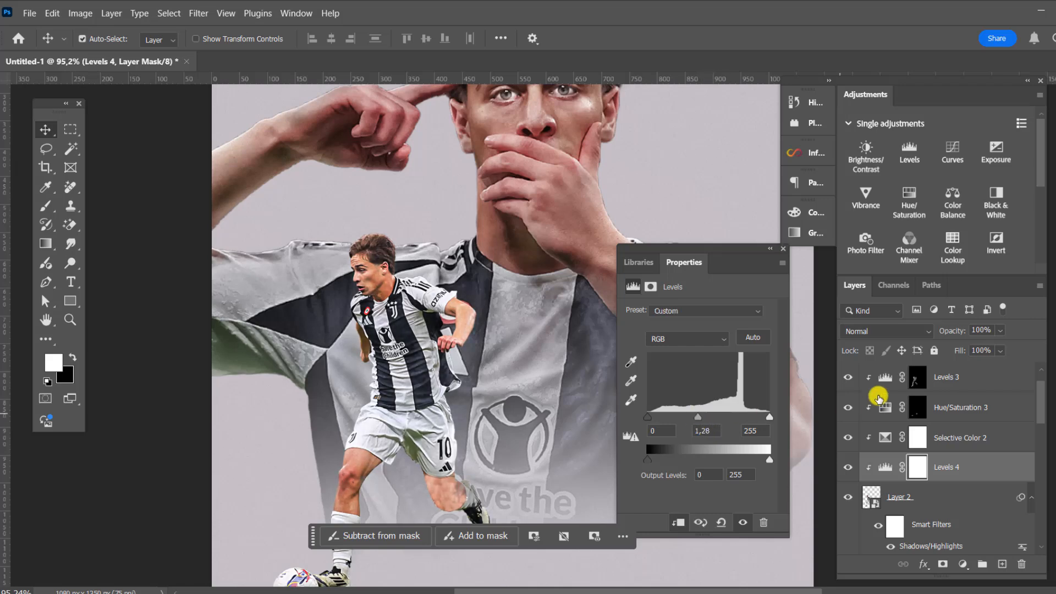
# - Invert the Levels 4 mask and paint white on it to brighten the running player's face and hair
pyautogui.click(651, 287)
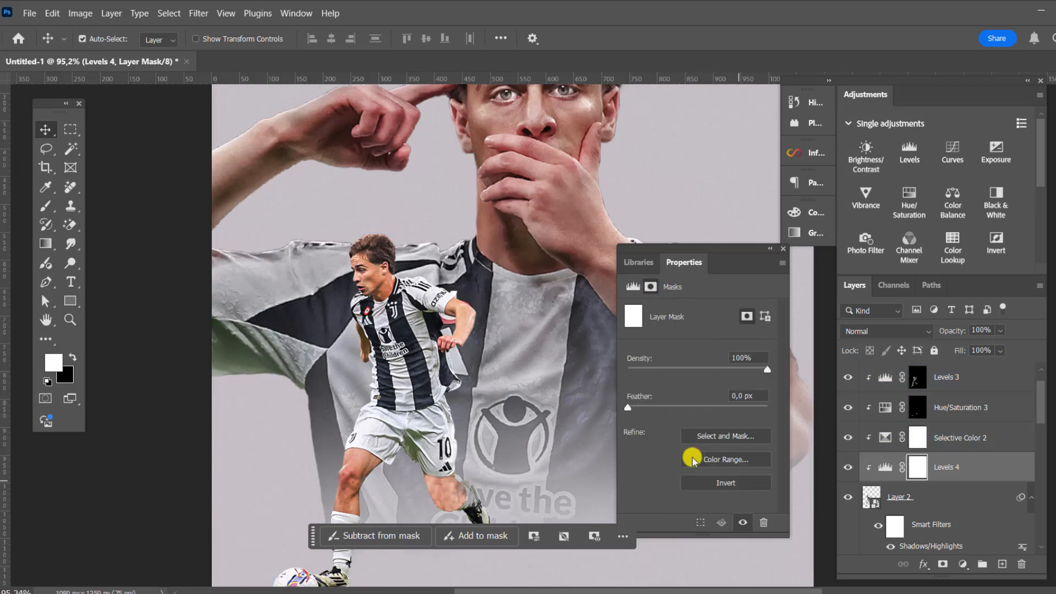
pyautogui.click(726, 484)
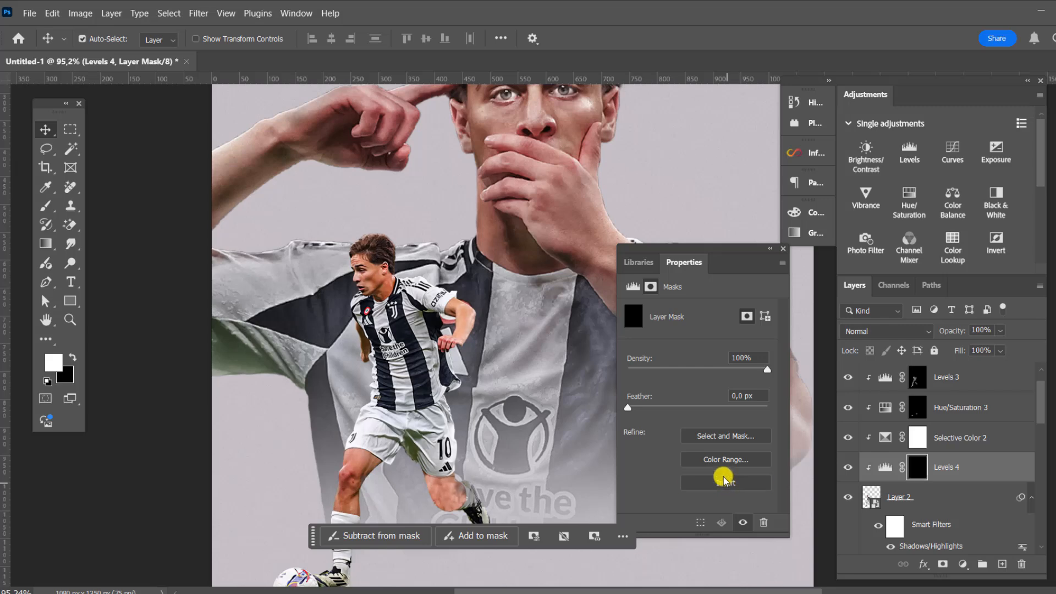
pyautogui.click(49, 204)
pyautogui.scroll(3, 328, 279)
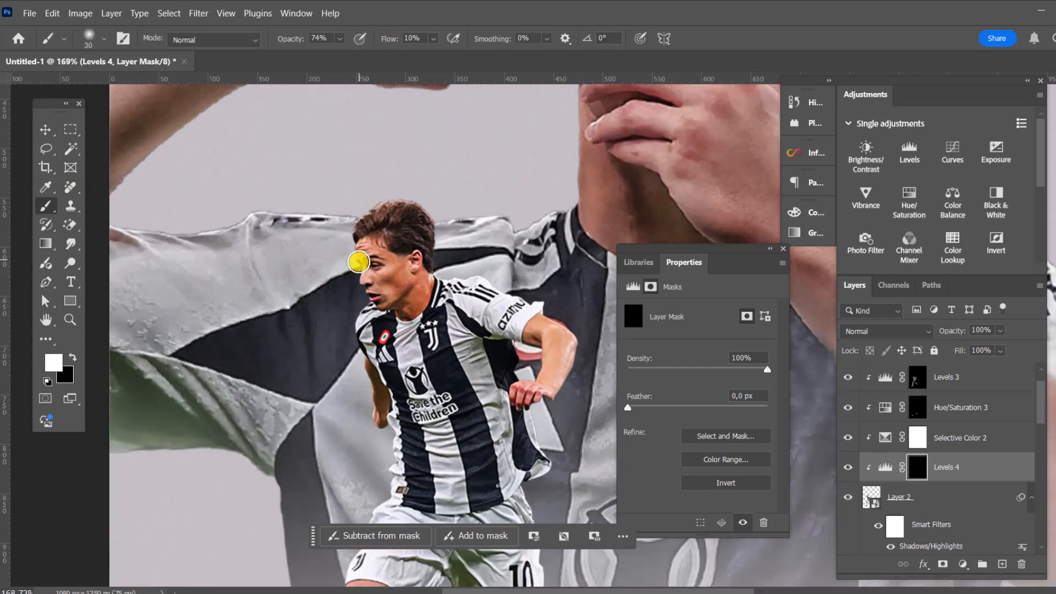
pyautogui.moveTo(391, 282)
pyautogui.mouseDown()
pyautogui.moveTo(418, 293)
pyautogui.moveTo(411, 302)
pyautogui.moveTo(375, 293)
pyautogui.moveTo(415, 219)
pyautogui.mouseUp()
pyautogui.scroll(-2, 420, 278)
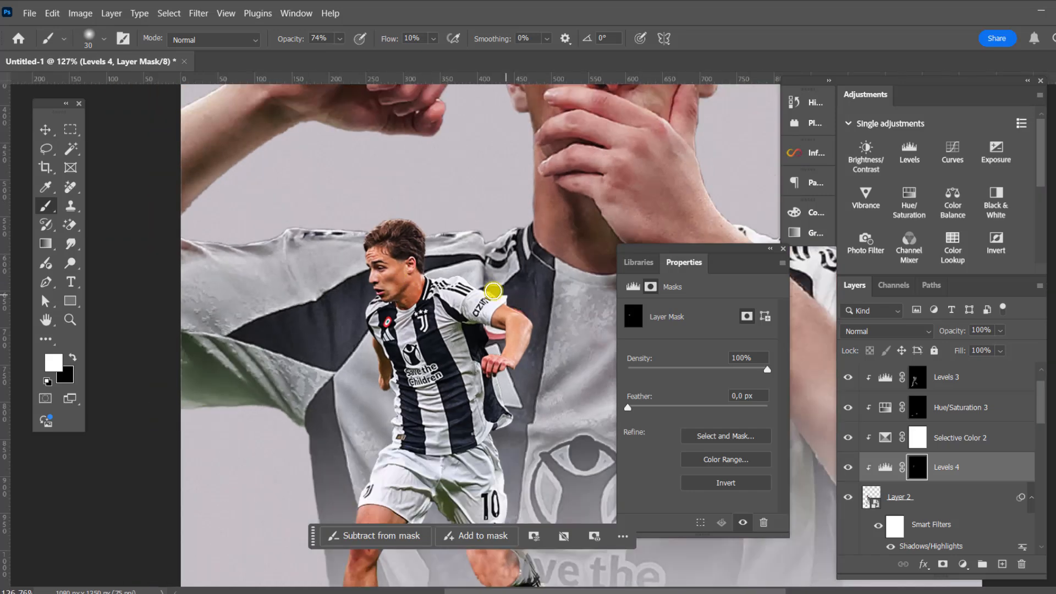
pyautogui.scroll(-5, 472, 390)
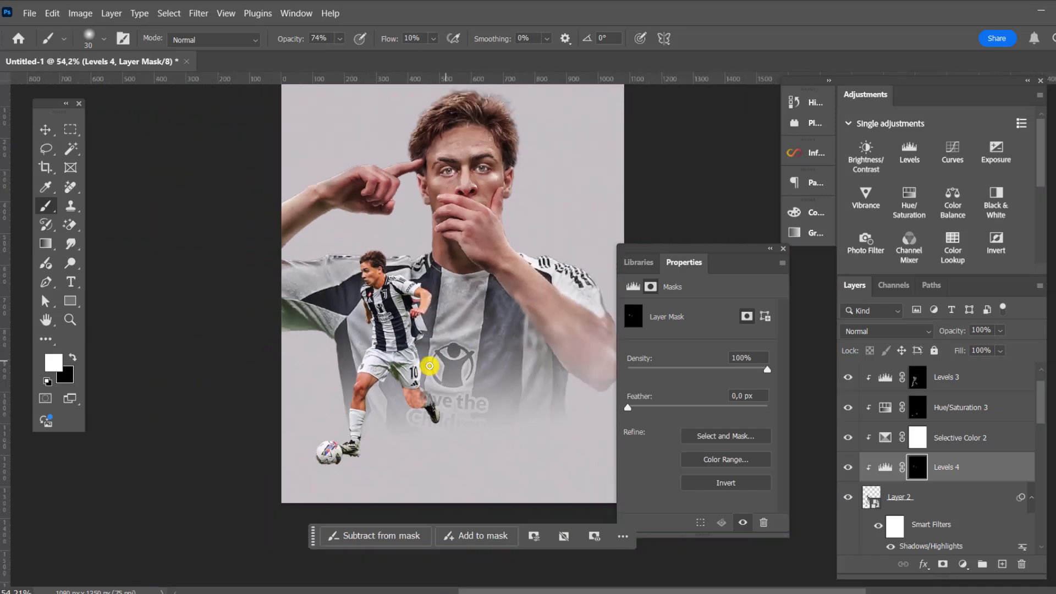
pyautogui.scroll(2, 445, 419)
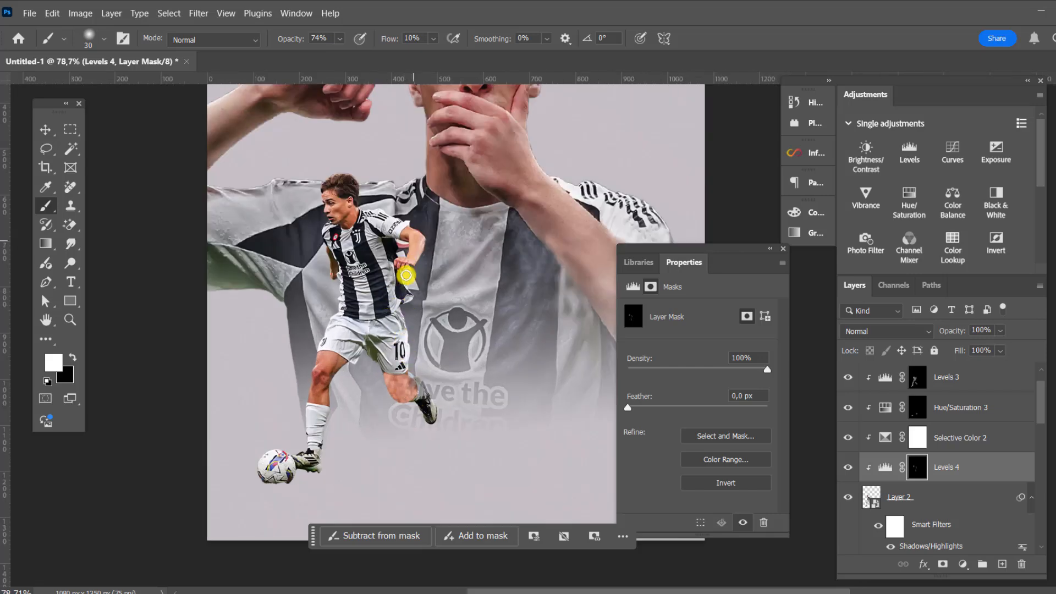
pyautogui.scroll(-2, 404, 274)
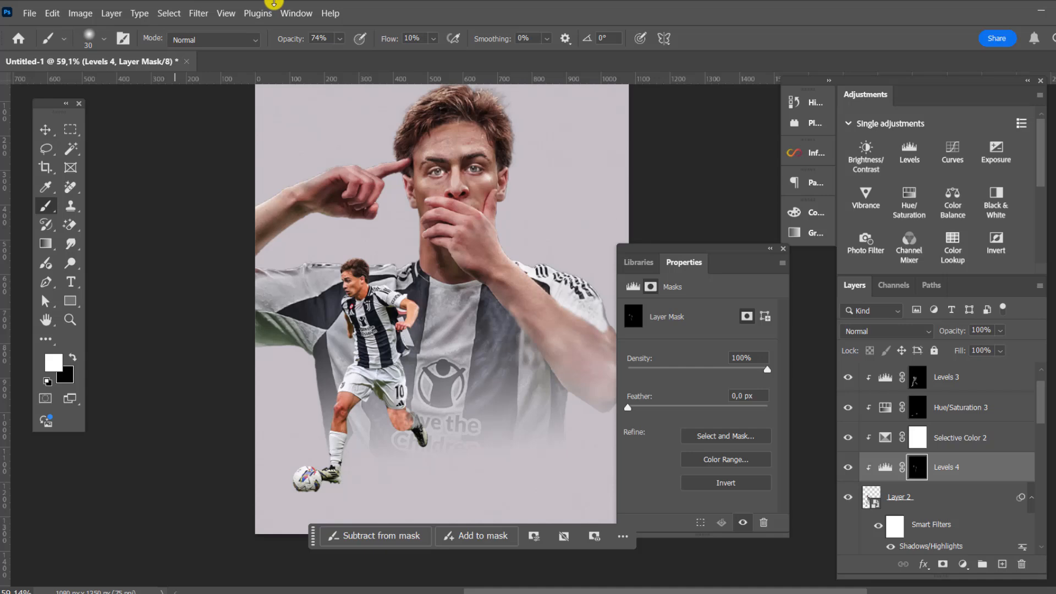
# - Add a Color Lookup adjustment clipped directly above Layer 2 with the 3Strip.look LUT at 29% opacity
pyautogui.scroll(3, 308, 269)
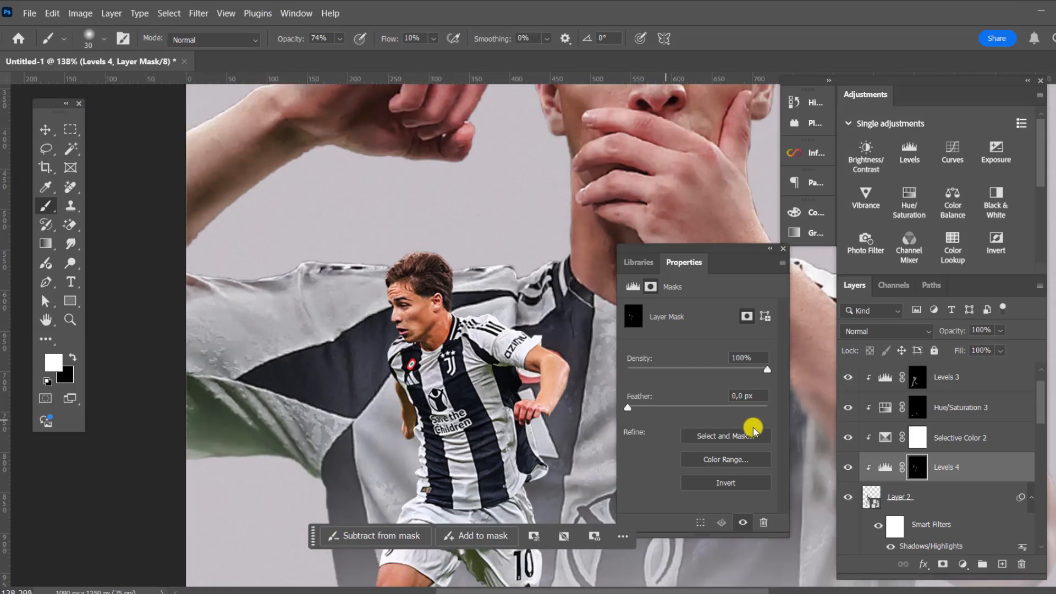
pyautogui.click(873, 498)
pyautogui.click(964, 564)
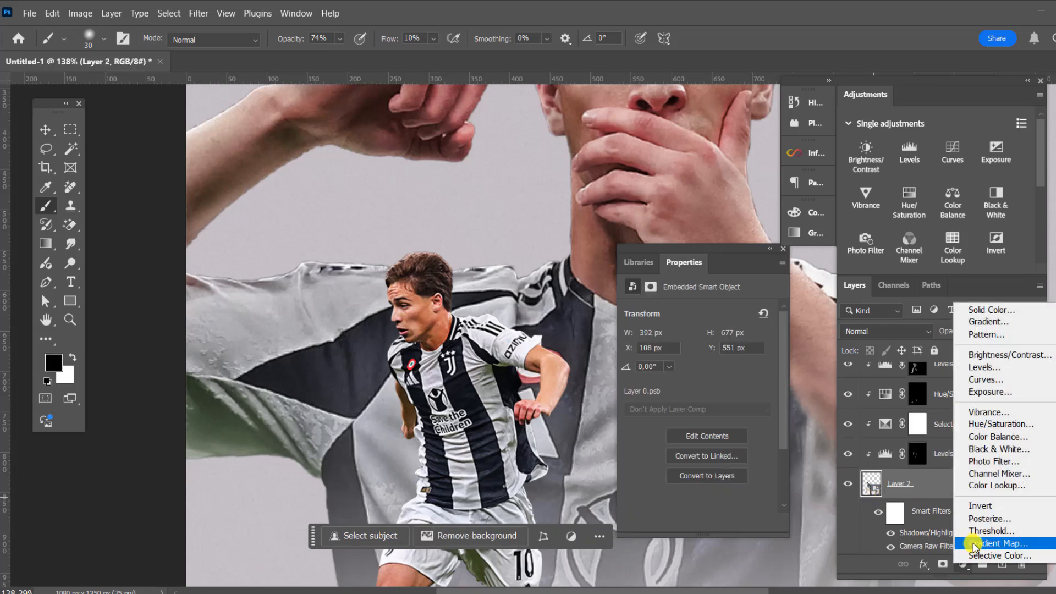
pyautogui.click(979, 484)
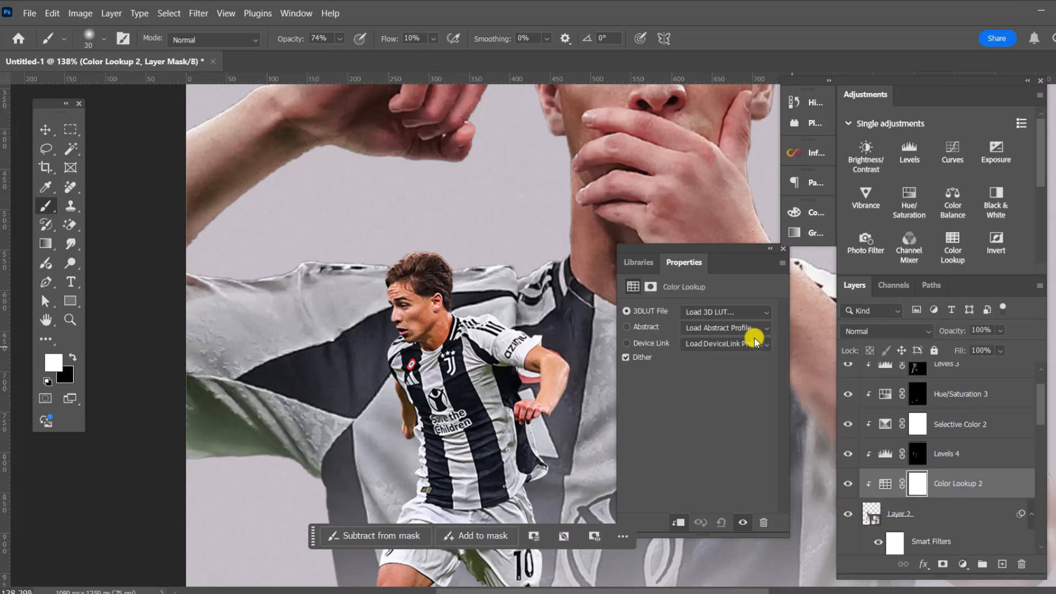
pyautogui.click(702, 318)
pyautogui.click(712, 68)
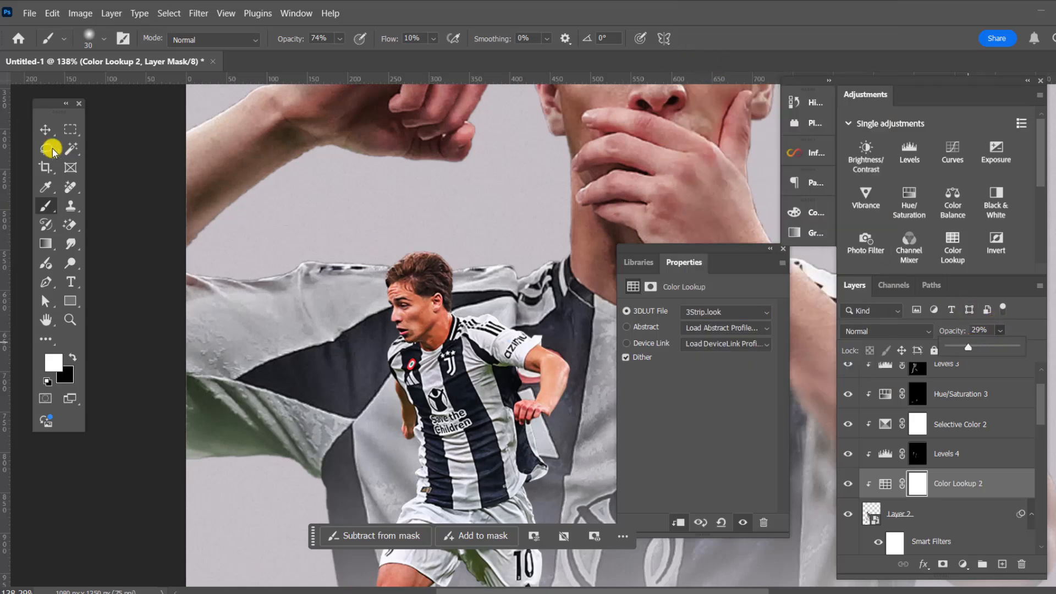
# - Examine the colour and lighting of both players across the whole poster, including in full-screen view
pyautogui.click(45, 130)
pyautogui.scroll(-8, 320, 243)
pyautogui.scroll(1, 472, 235)
pyautogui.moveTo(477, 232); pyautogui.dragTo(365, 228)
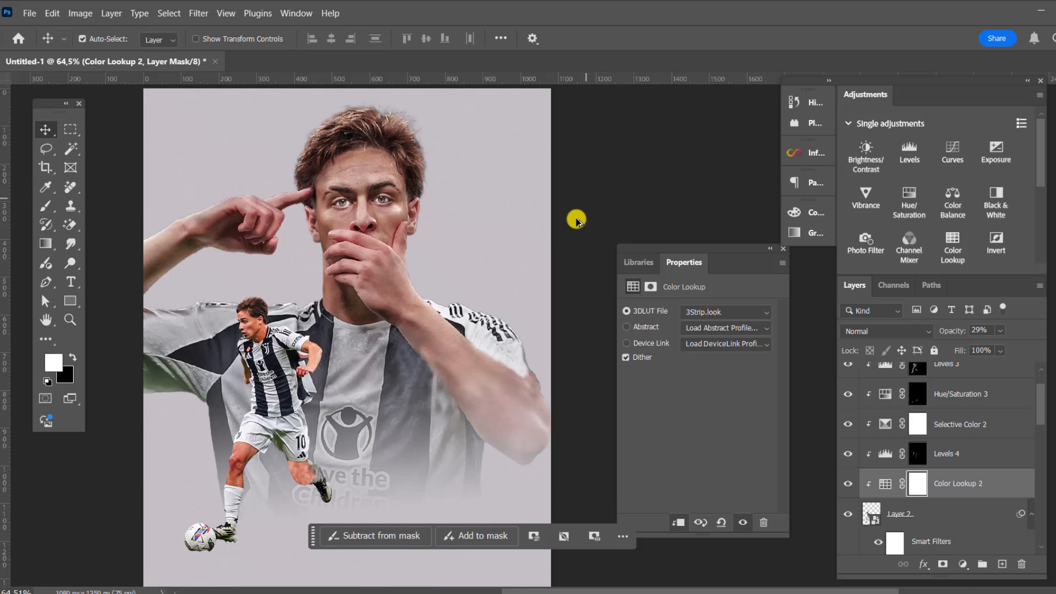
pyautogui.scroll(1, 490, 271)
pyautogui.press('f')
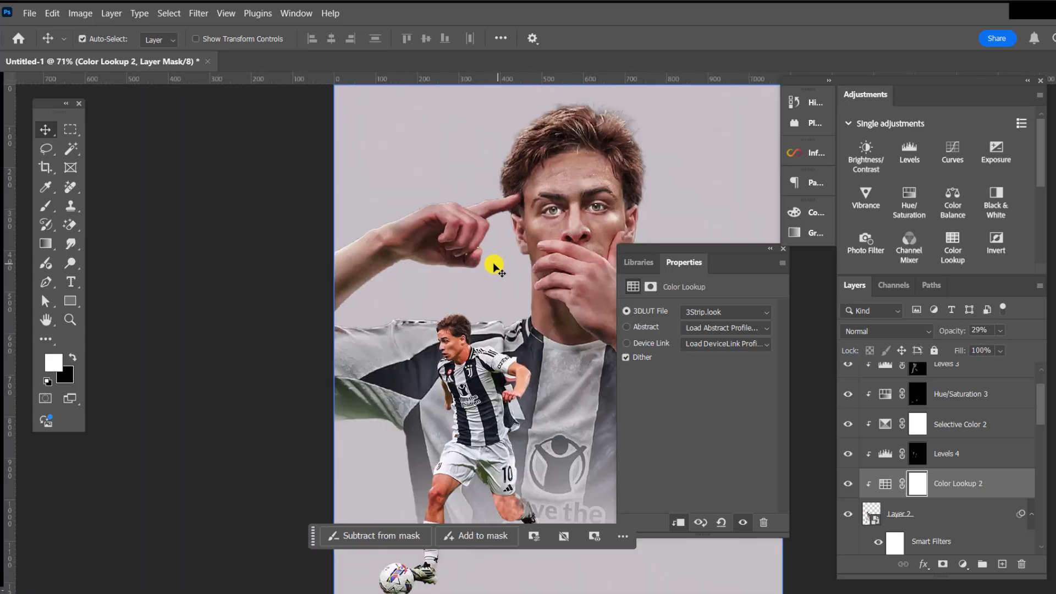
pyautogui.press('f')
pyautogui.moveTo(600, 246); pyautogui.dragTo(452, 236)
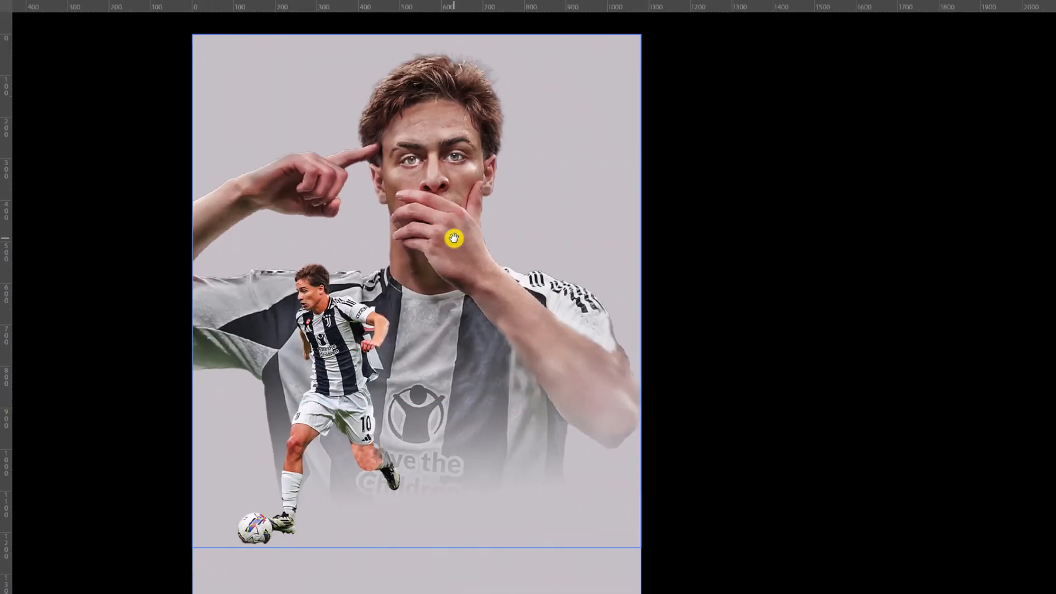
pyautogui.press('f')
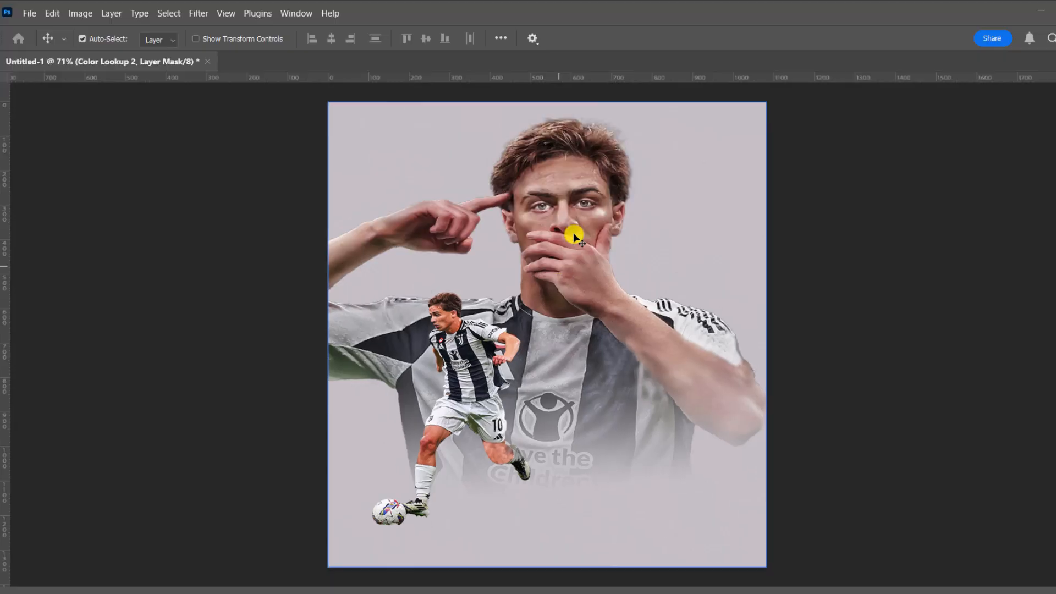
pyautogui.hotkey('ctrl', '0')
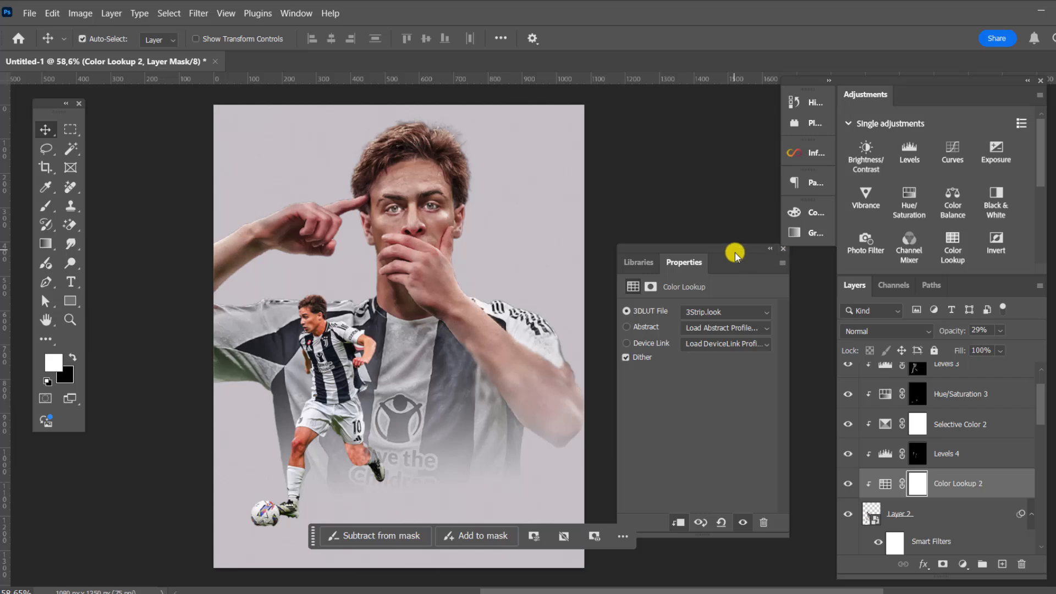
# - Dock the Properties panel out of the way and make Layer 3, the black club logo behind the portrait, visible
pyautogui.moveTo(735, 256); pyautogui.dragTo(808, 242)
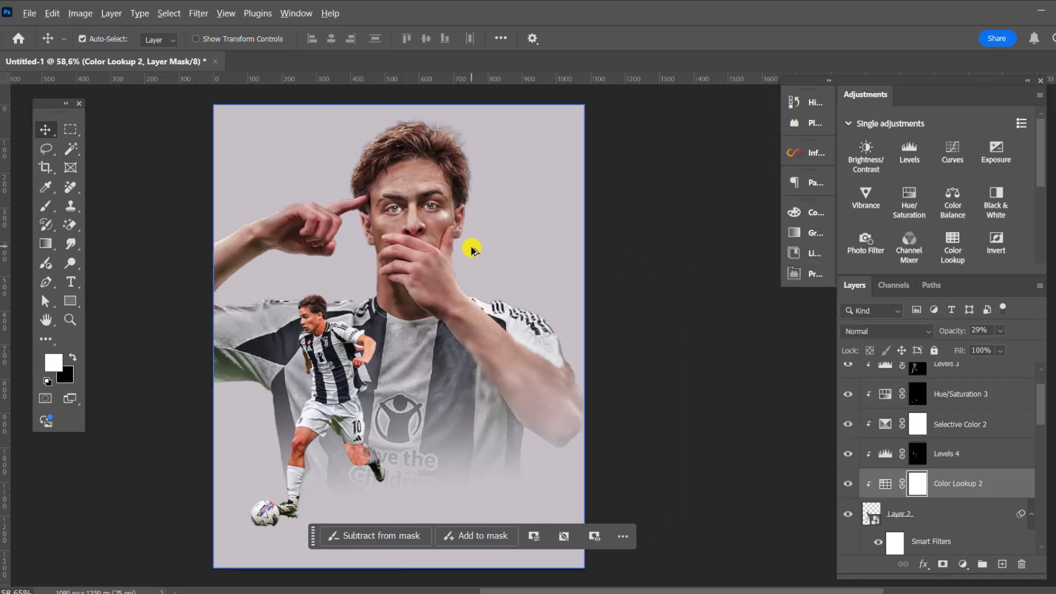
pyautogui.scroll(-5, 937, 484)
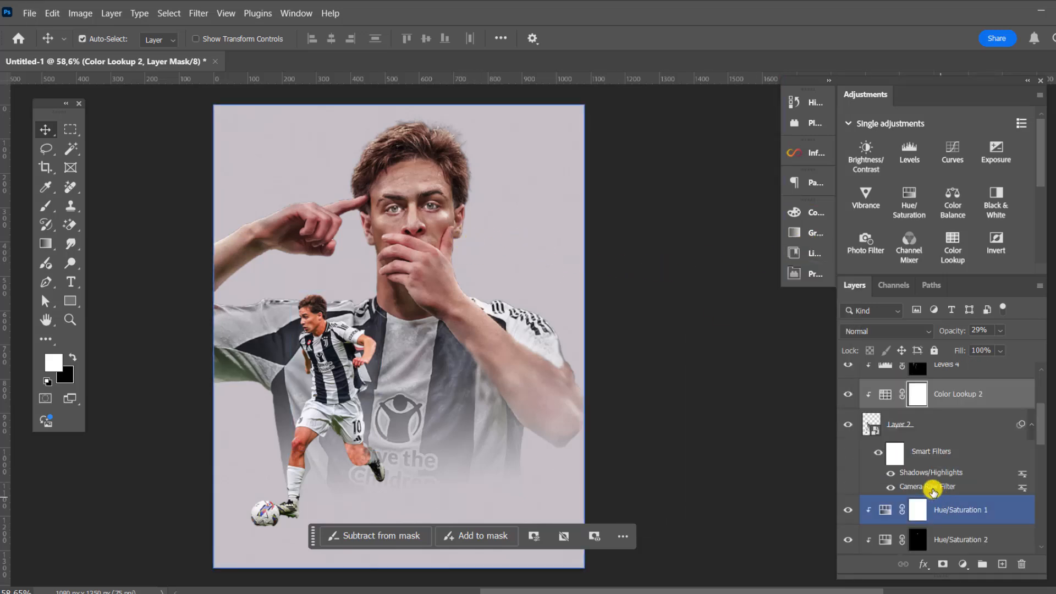
pyautogui.scroll(-6, 935, 483)
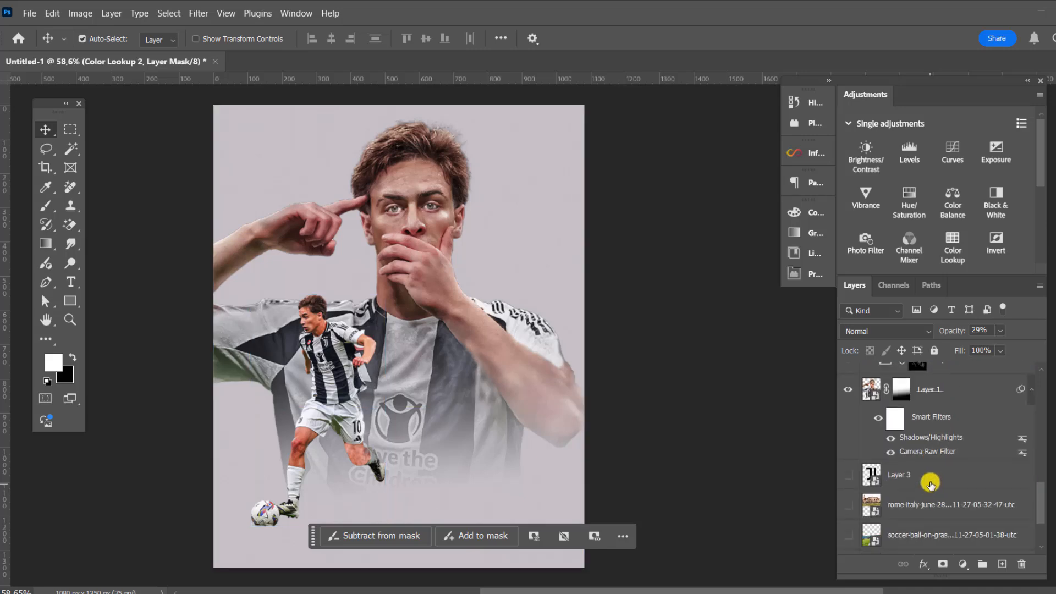
pyautogui.click(849, 447)
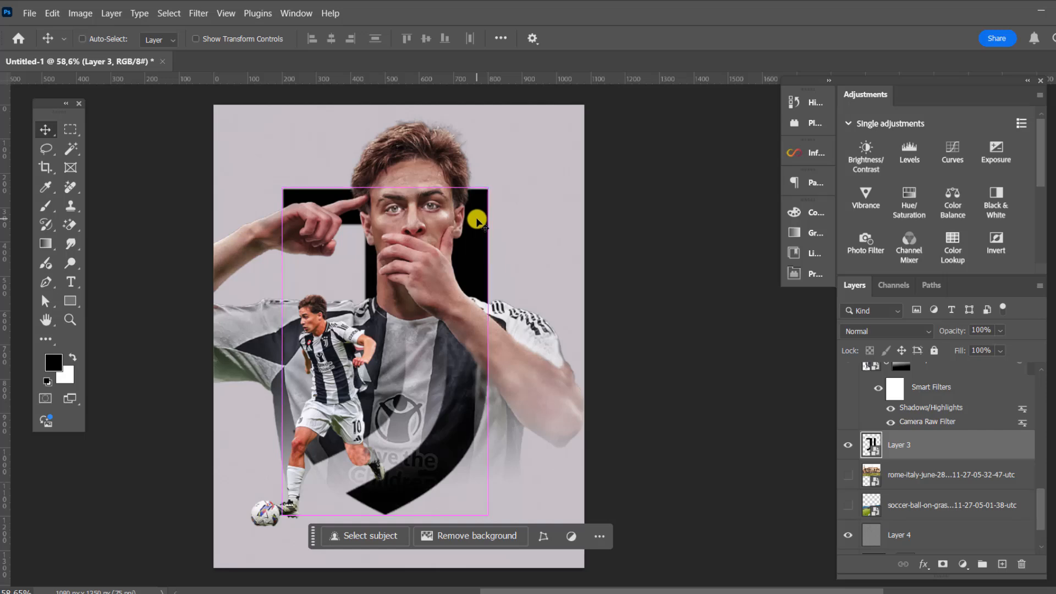
# - Scale the Layer 3 logo to 380.18%, shift it behind the portrait, and set its opacity to 25%
pyautogui.hotkey('ctrl', 't')
pyautogui.moveTo(491, 184); pyautogui.dragTo(514, 153)
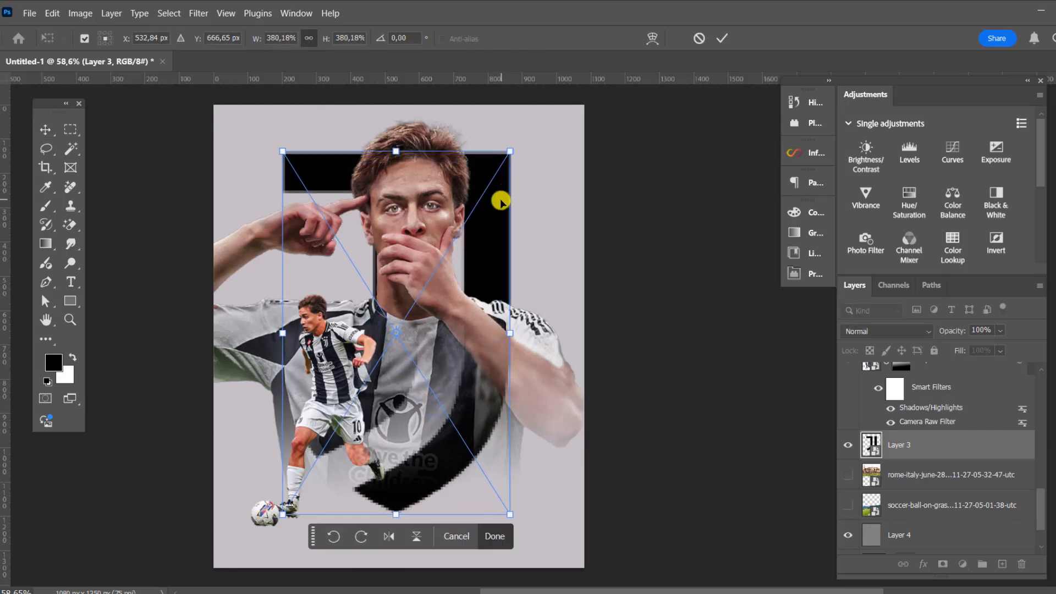
pyautogui.moveTo(502, 198); pyautogui.dragTo(497, 199)
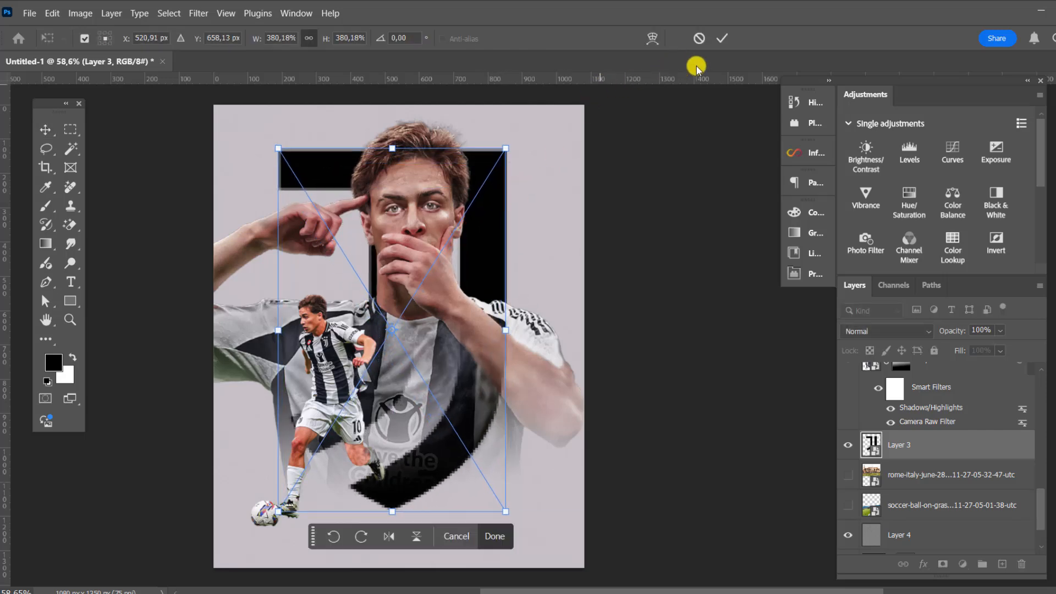
pyautogui.click(721, 39)
pyautogui.scroll(-2, 512, 170)
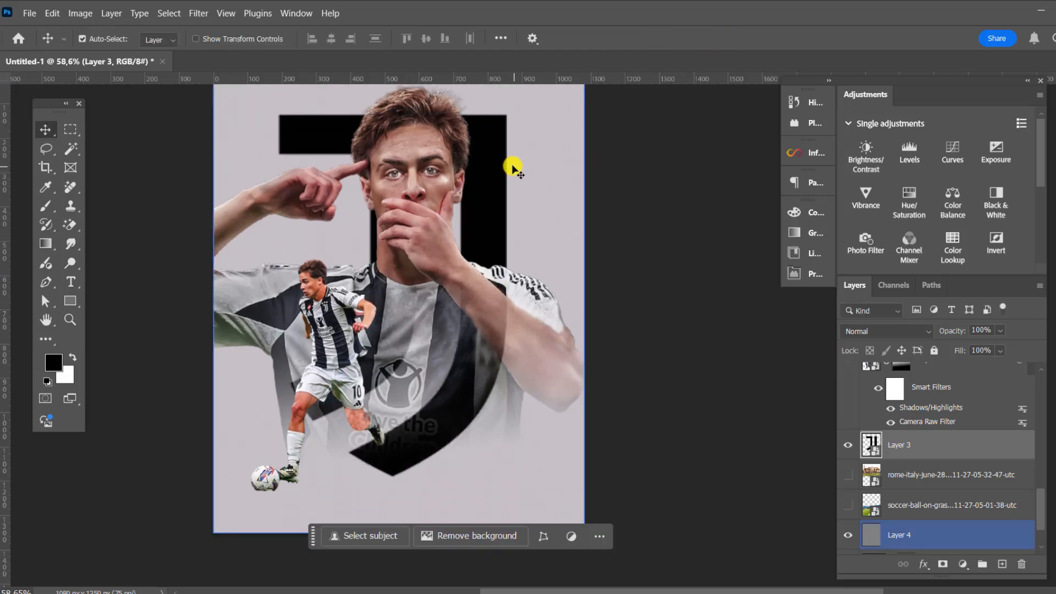
pyautogui.moveTo(497, 165); pyautogui.dragTo(550, 210)
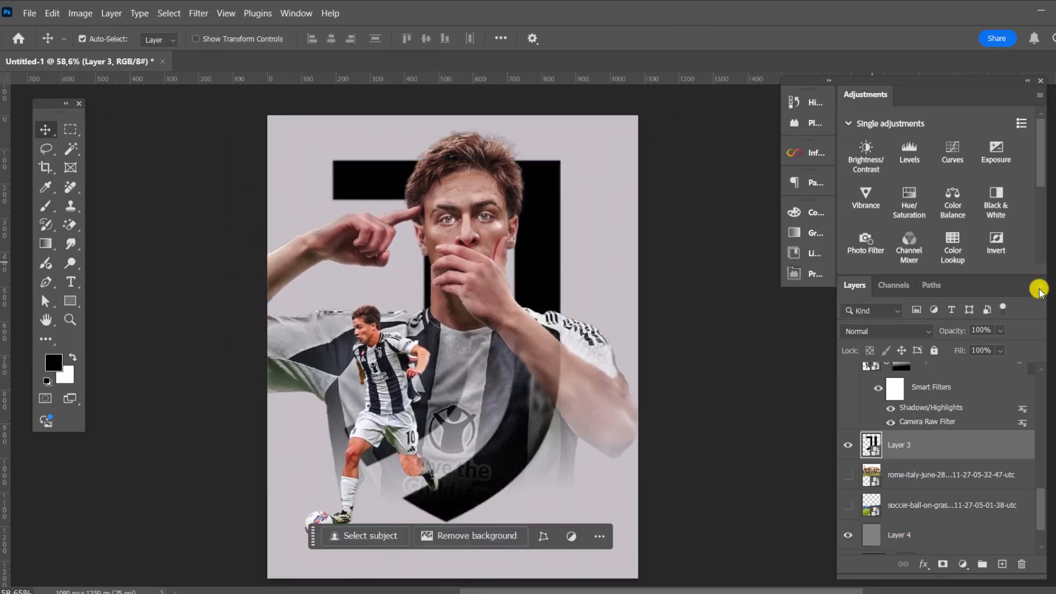
pyautogui.click(1002, 331)
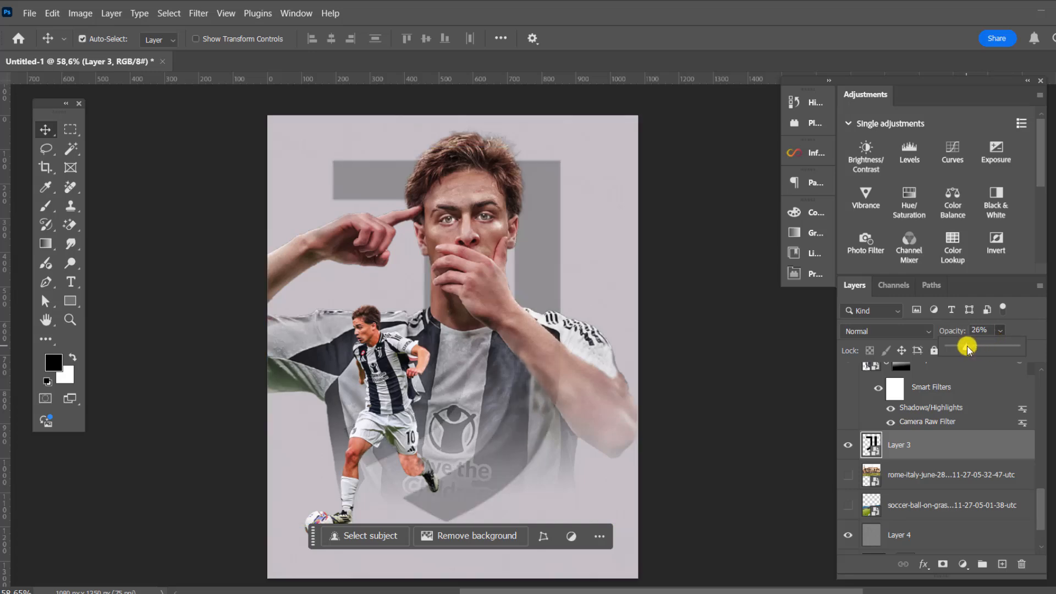
pyautogui.click(629, 198)
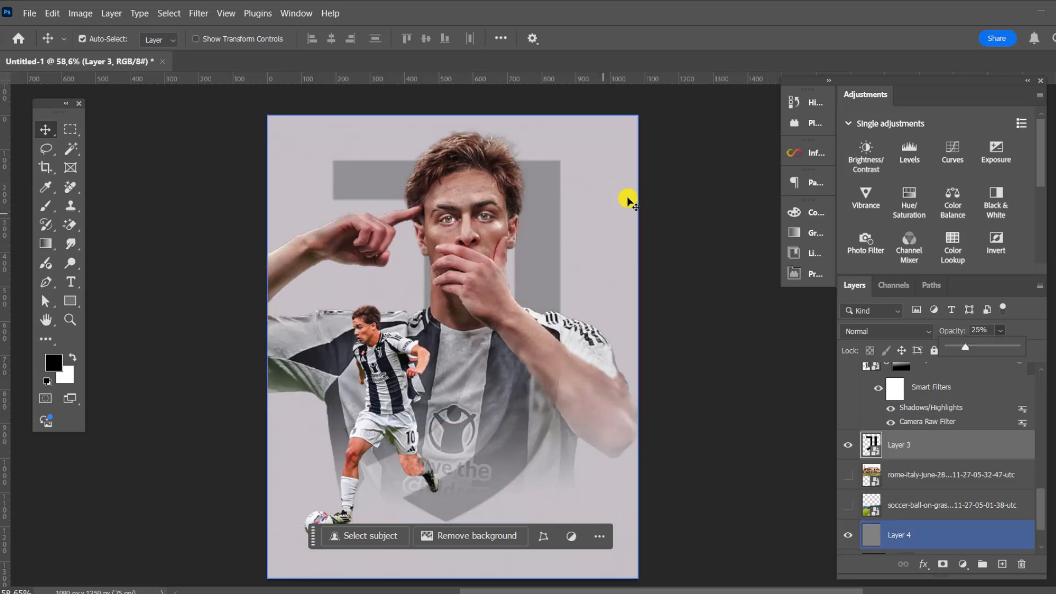
# - Change the Color Fill 1 background to the muted grey-purple 99919b
pyautogui.scroll(-1, 894, 518)
pyautogui.click(897, 511)
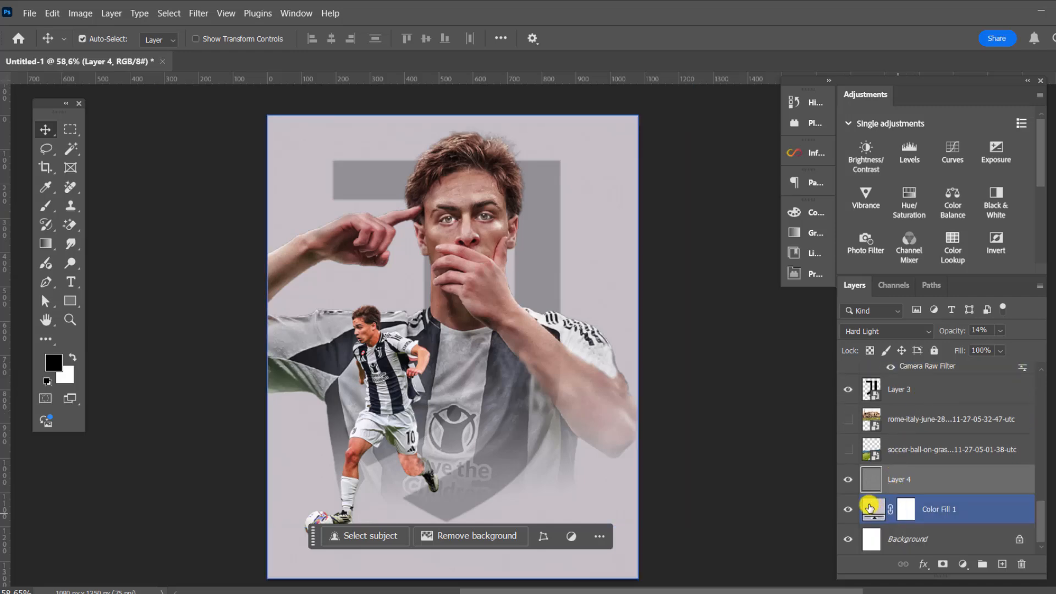
pyautogui.doubleClick(872, 509)
pyautogui.click(806, 381)
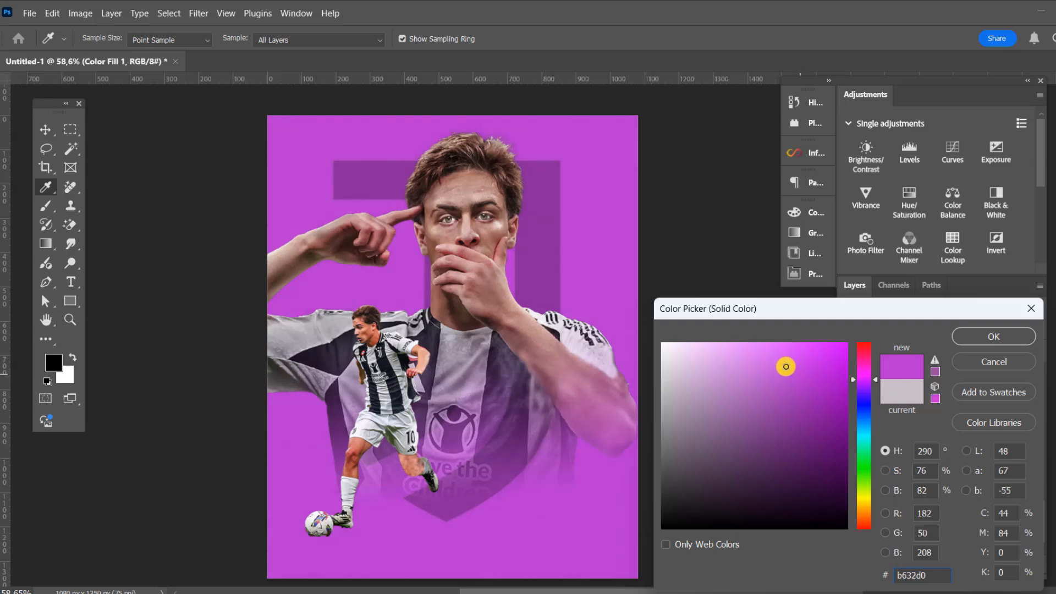
pyautogui.moveTo(786, 366)
pyautogui.mouseDown()
pyautogui.moveTo(715, 353)
pyautogui.moveTo(721, 361)
pyautogui.mouseUp()
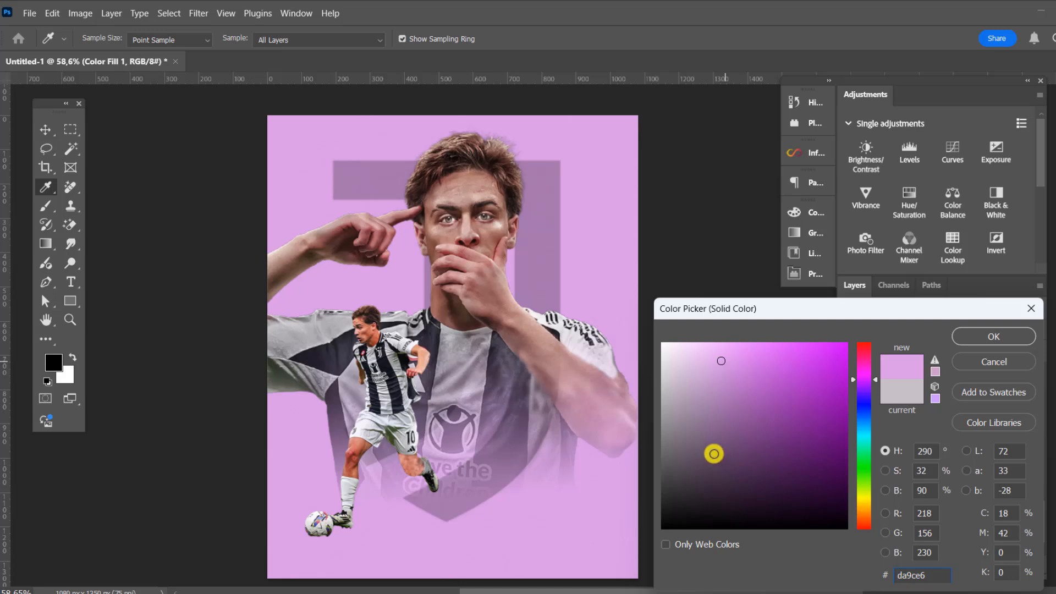
pyautogui.click(671, 426)
pyautogui.moveTo(675, 427); pyautogui.dragTo(674, 416)
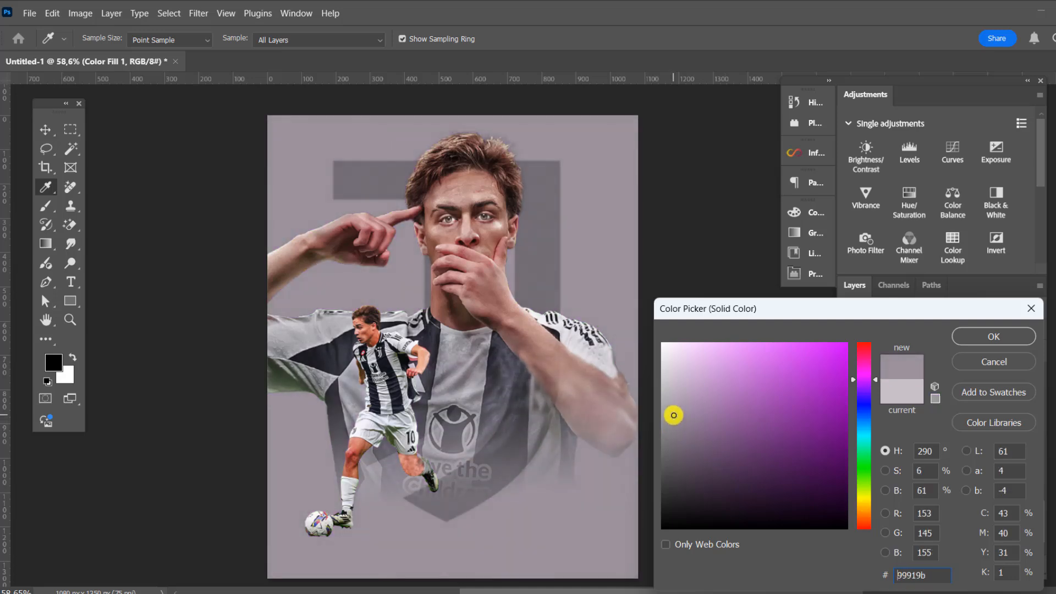
pyautogui.click(960, 335)
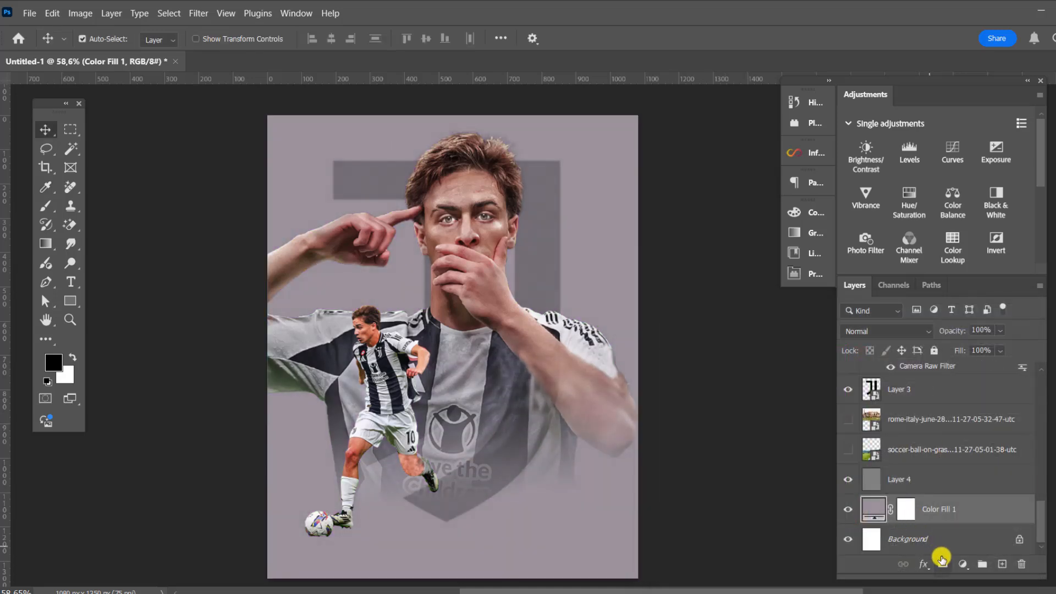
# - Add a light salmon-pink solid color fill layer directly above Color Fill 1
pyautogui.click(967, 571)
pyautogui.click(975, 311)
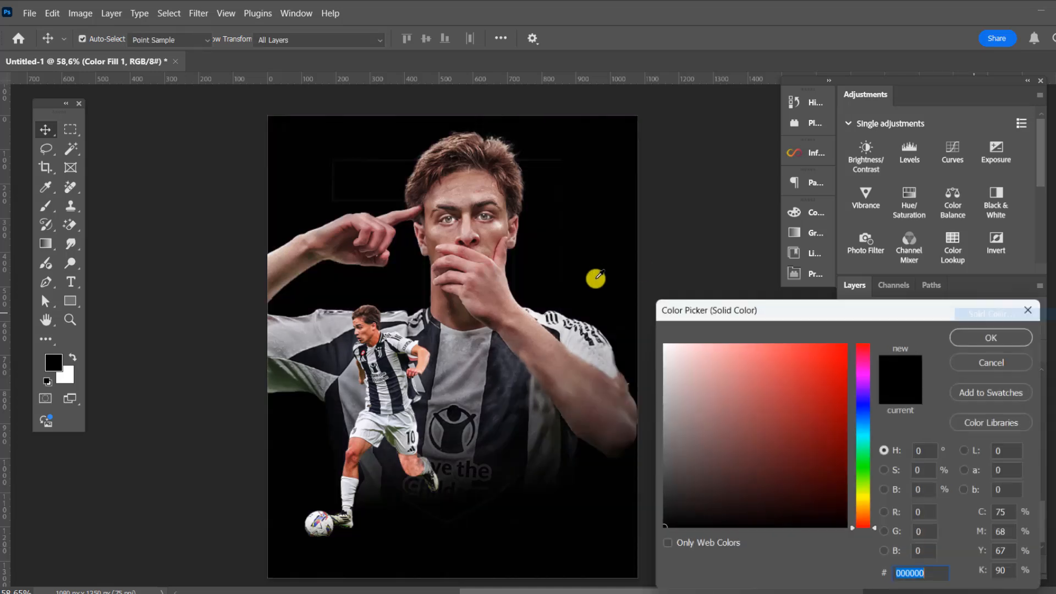
pyautogui.click(498, 243)
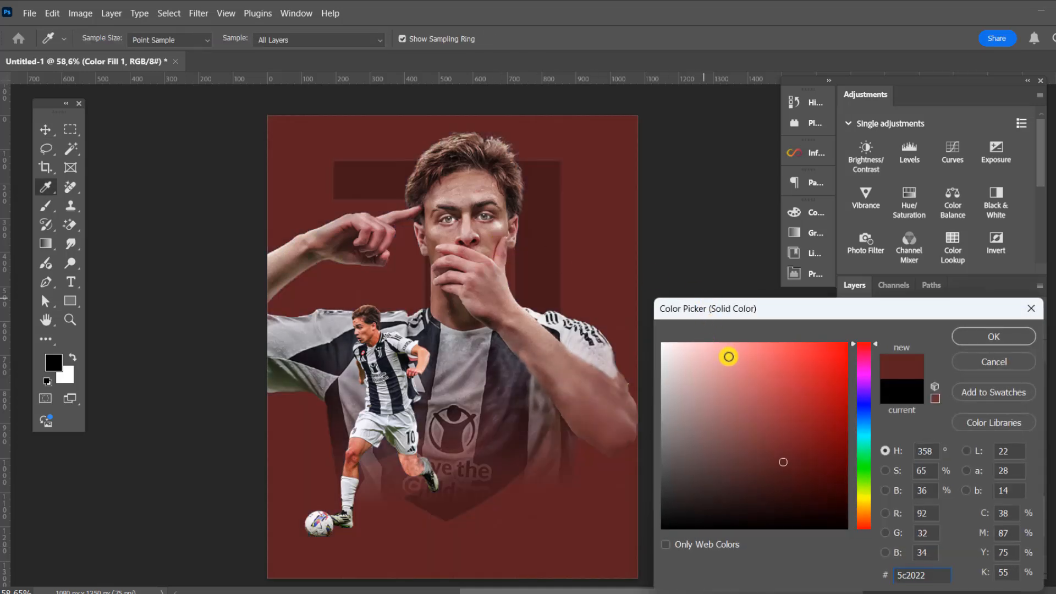
pyautogui.click(729, 356)
pyautogui.click(990, 336)
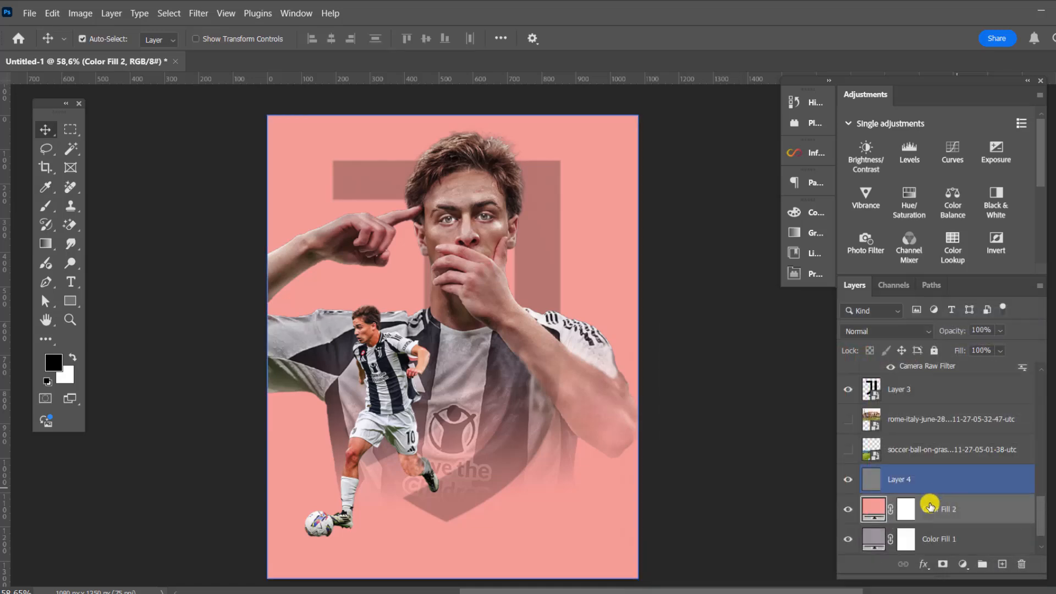
# - Invert the Color Fill 2 mask to black and make white the foreground color
pyautogui.click(929, 506)
pyautogui.press('x')
pyautogui.hotkey('ctrl', 'i')
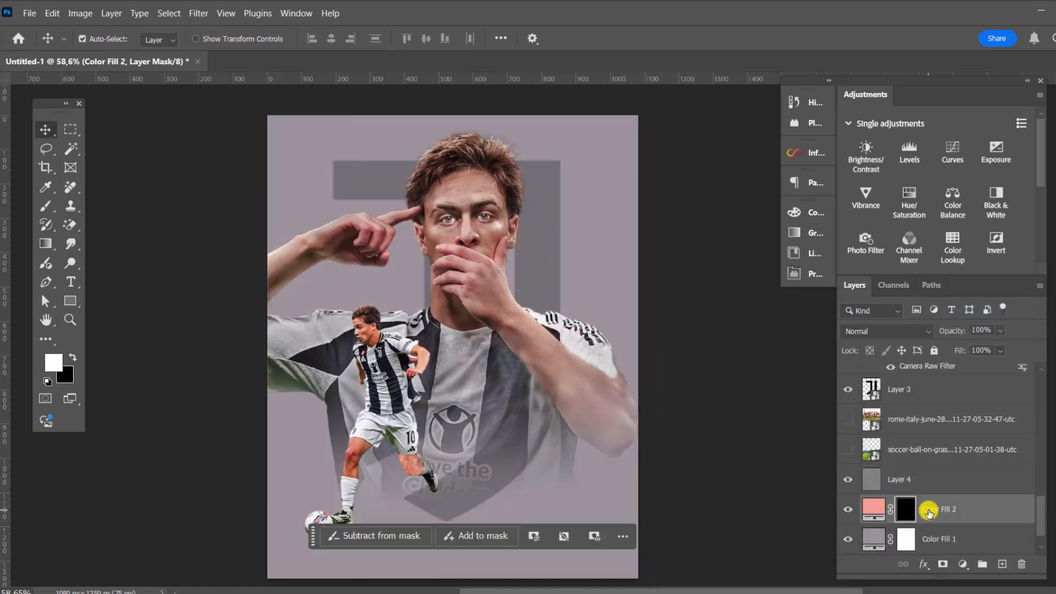
# - Paint white on the Color Fill 2 mask with a soft 1000 px brush to tint the background pink, strongest in the upper area
pyautogui.click(47, 205)
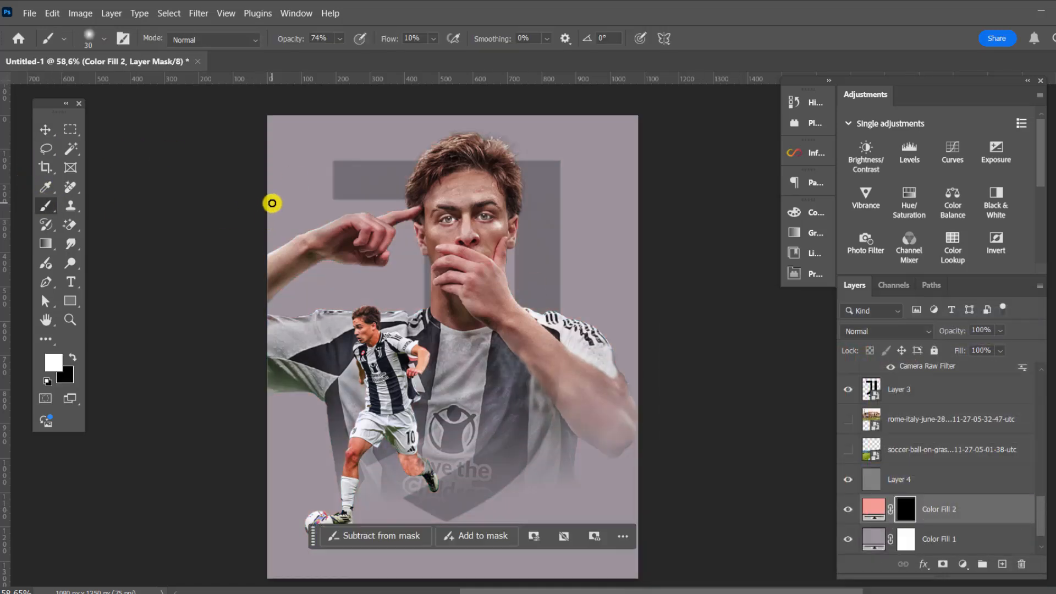
pyautogui.press(']')
pyautogui.press(']')
pyautogui.press(']')
pyautogui.press(']')
pyautogui.press(']')
pyautogui.press(']')
pyautogui.press(']')
pyautogui.press(']')
pyautogui.press(']')
pyautogui.press(']')
pyautogui.press(']')
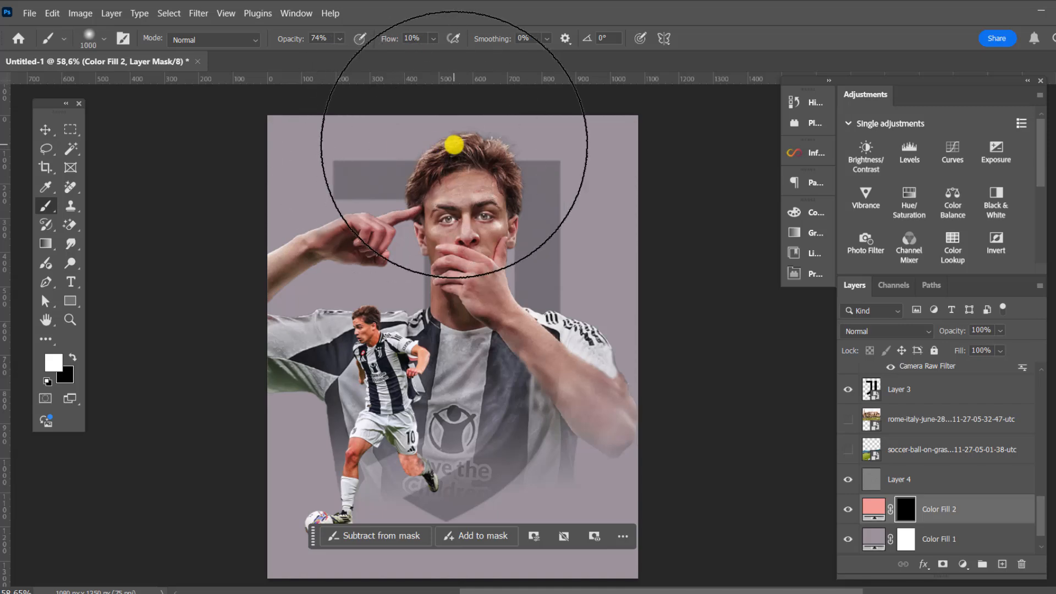
pyautogui.moveTo(374, 200)
pyautogui.mouseDown()
pyautogui.moveTo(221, 207)
pyautogui.moveTo(291, 175)
pyautogui.mouseUp()
pyautogui.moveTo(477, 298)
pyautogui.mouseDown()
pyautogui.moveTo(546, 171)
pyautogui.moveTo(575, 167)
pyautogui.moveTo(657, 262)
pyautogui.moveTo(552, 307)
pyautogui.moveTo(517, 343)
pyautogui.mouseUp()
pyautogui.scroll(-2, 517, 344)
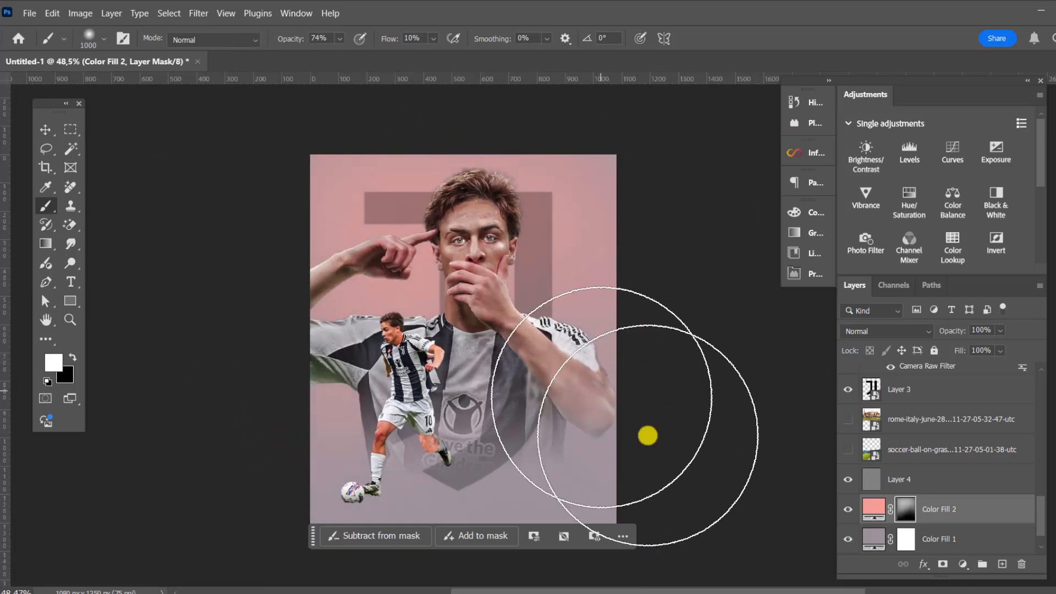
pyautogui.scroll(2, 393, 316)
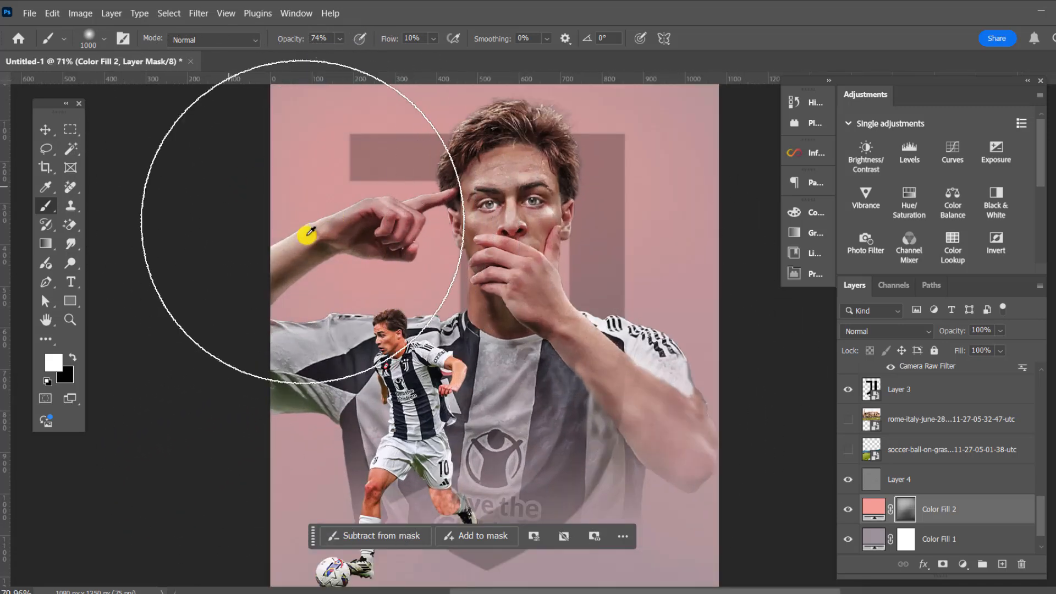
pyautogui.scroll(-2, 307, 235)
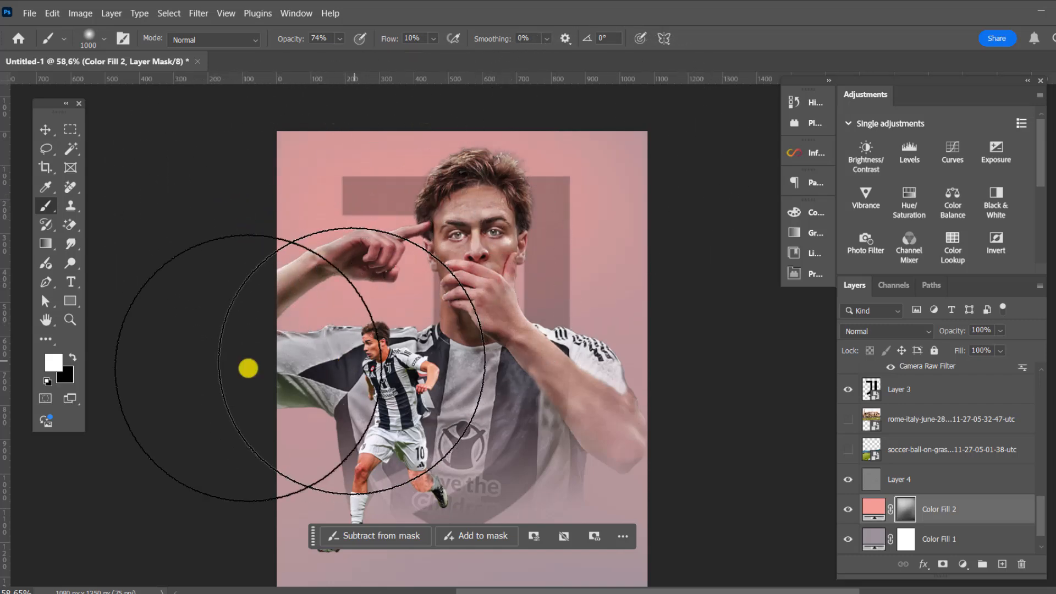
# - Add a solid color fill layer in off-white f5eeee above Color Fill 2
pyautogui.click(966, 562)
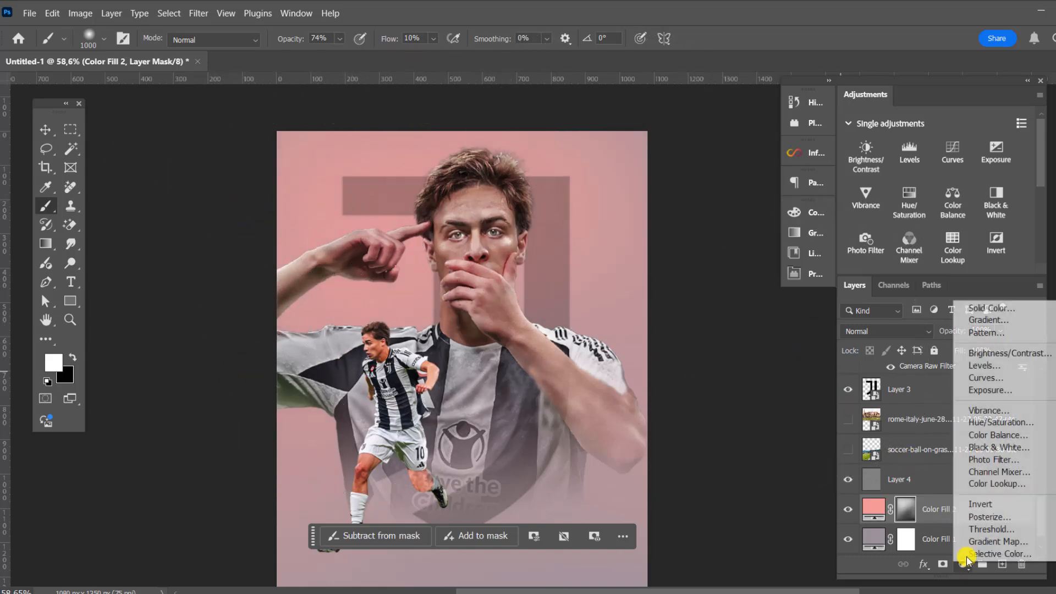
pyautogui.click(976, 307)
pyautogui.click(666, 348)
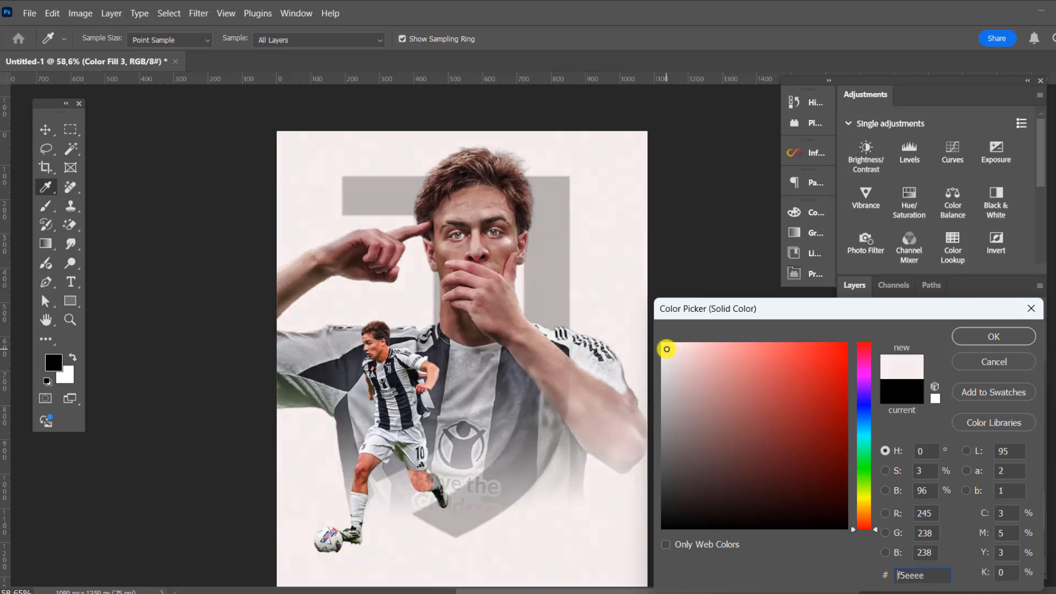
pyautogui.press('b')
pyautogui.click(977, 339)
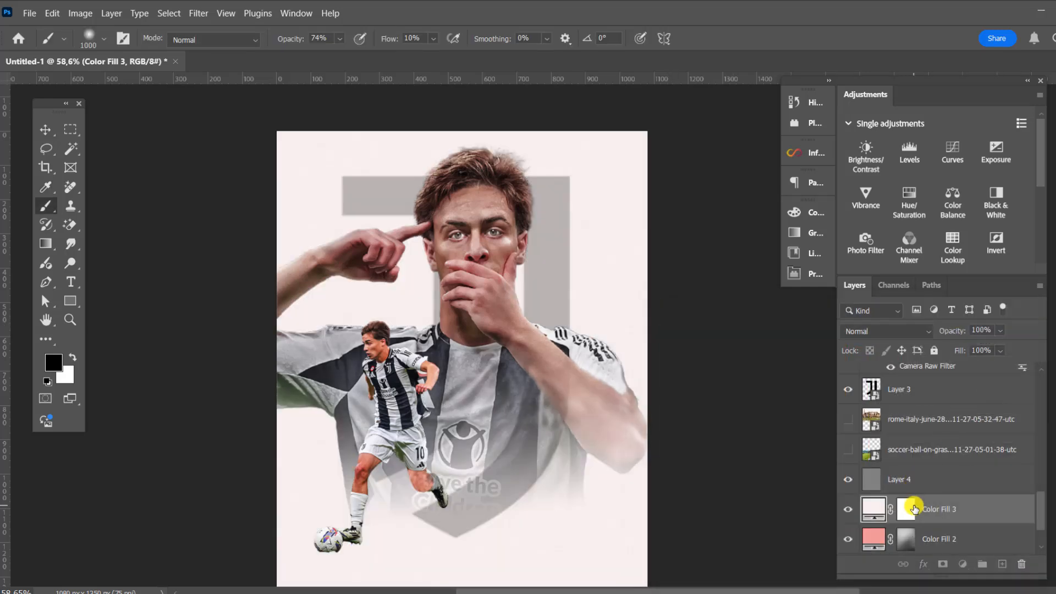
# - Select the Color Fill 3 mask and invert it to black
pyautogui.click(910, 509)
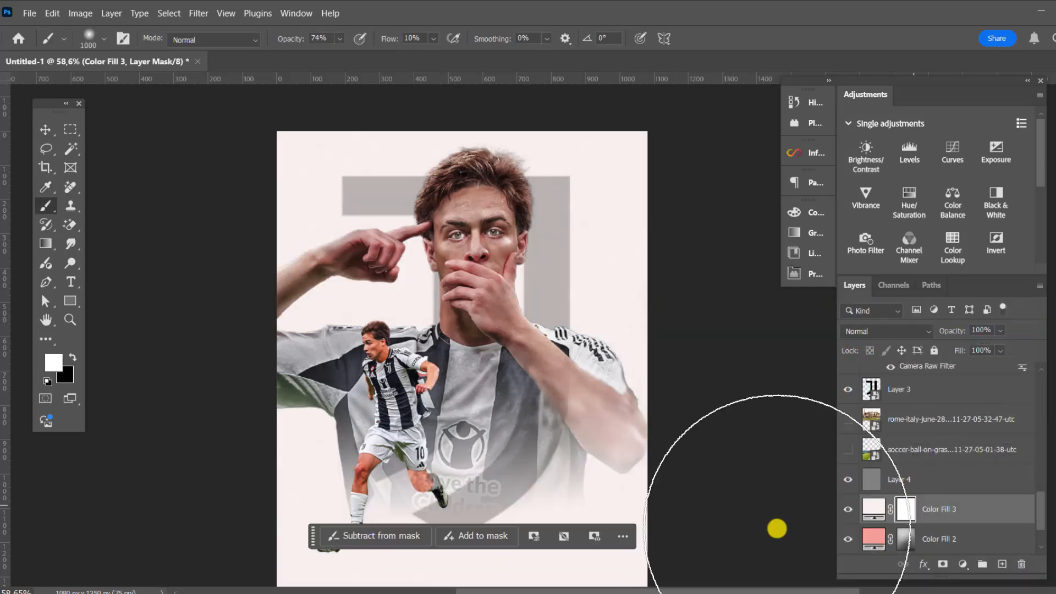
pyautogui.click(807, 273)
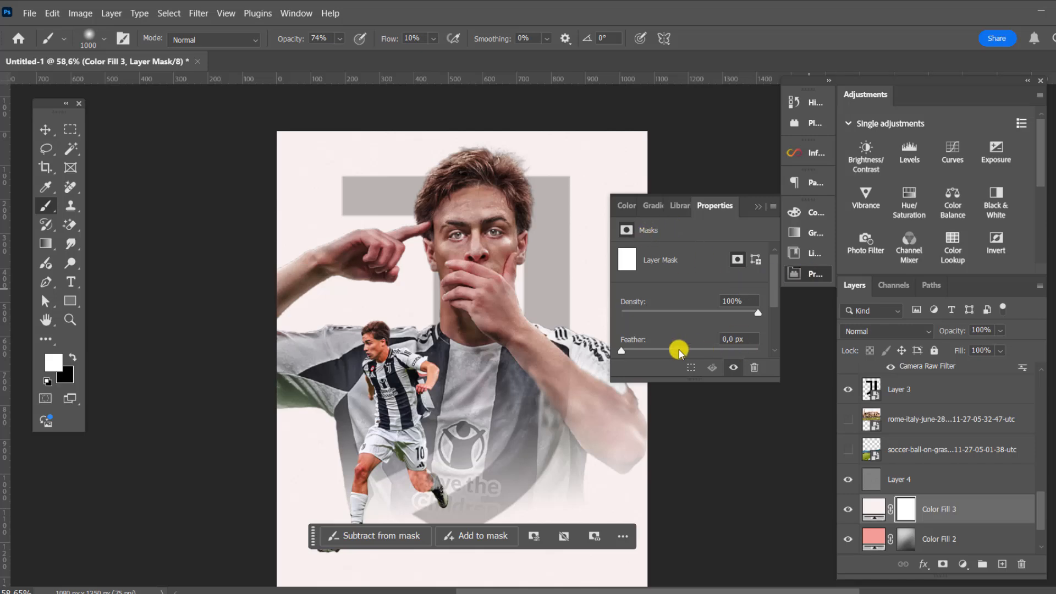
pyautogui.click(910, 511)
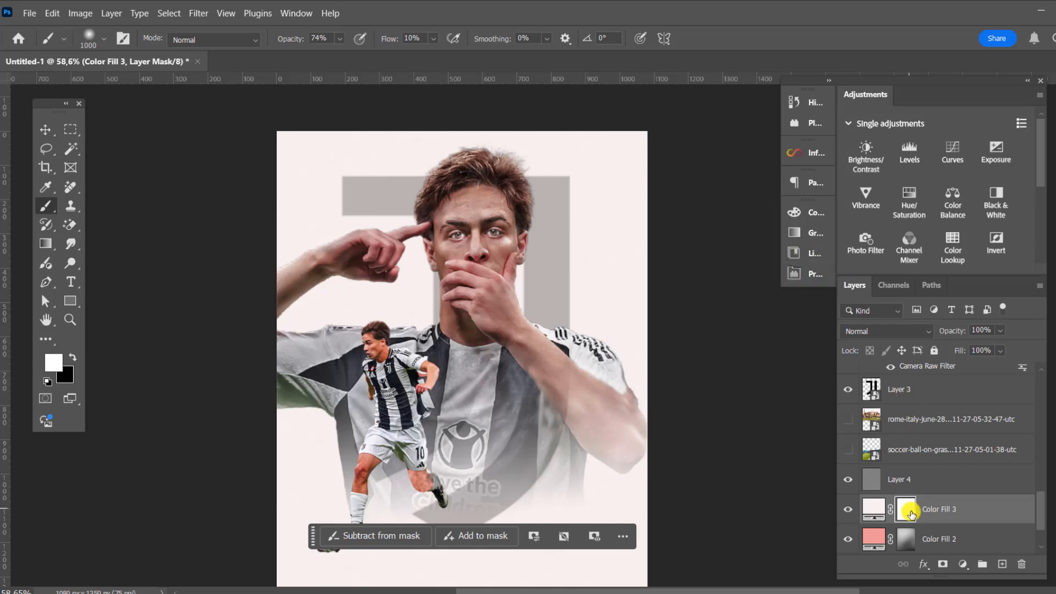
pyautogui.hotkey('ctrl', 'i')
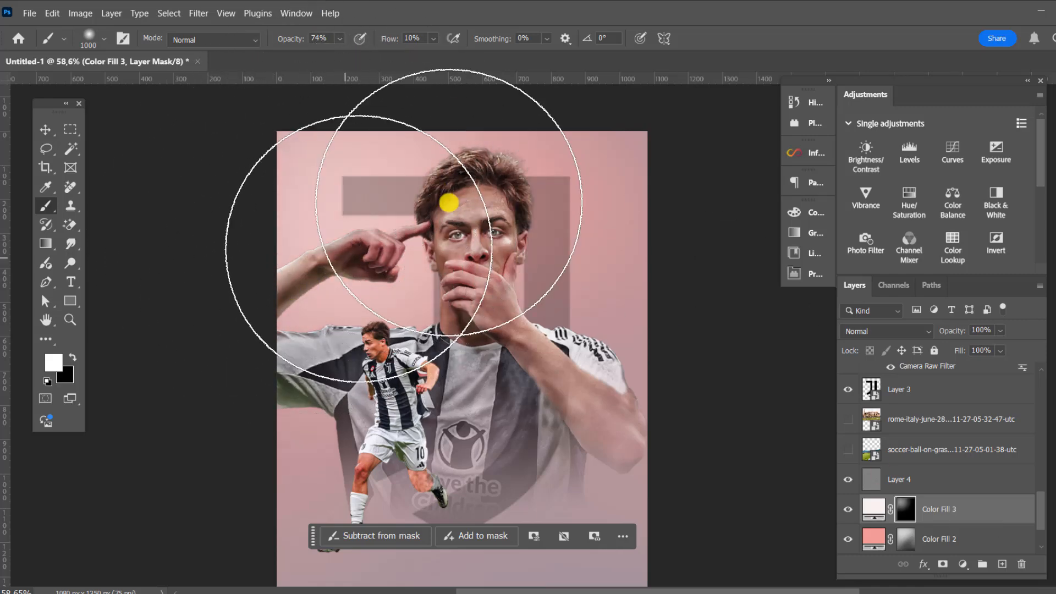
# - Paint white on the Color Fill 3 mask to lighten the background around the portrait, reducing the soft brush to 400 px
pyautogui.scroll(-2, 516, 263)
pyautogui.scroll(4, 530, 251)
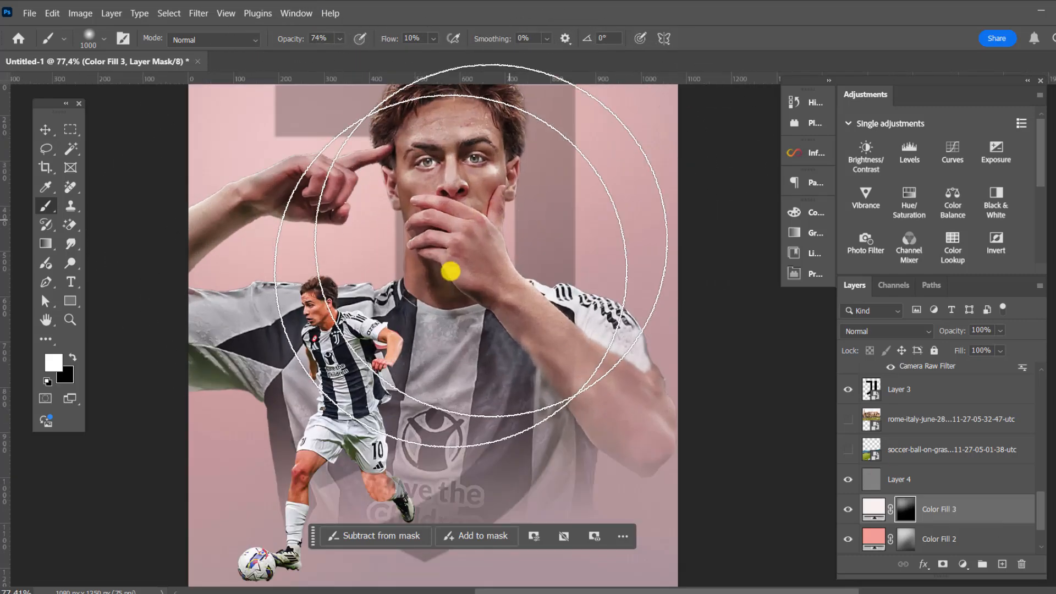
pyautogui.scroll(-5, 457, 294)
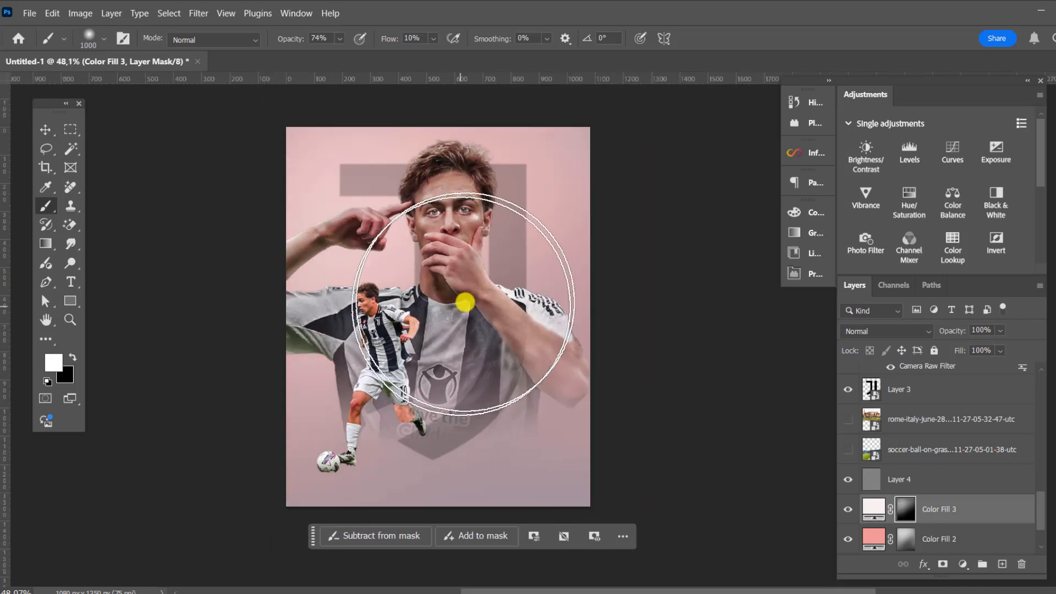
pyautogui.press('[')
pyautogui.press('[')
pyautogui.press('[')
pyautogui.press('[')
pyautogui.press('[')
pyautogui.press('[')
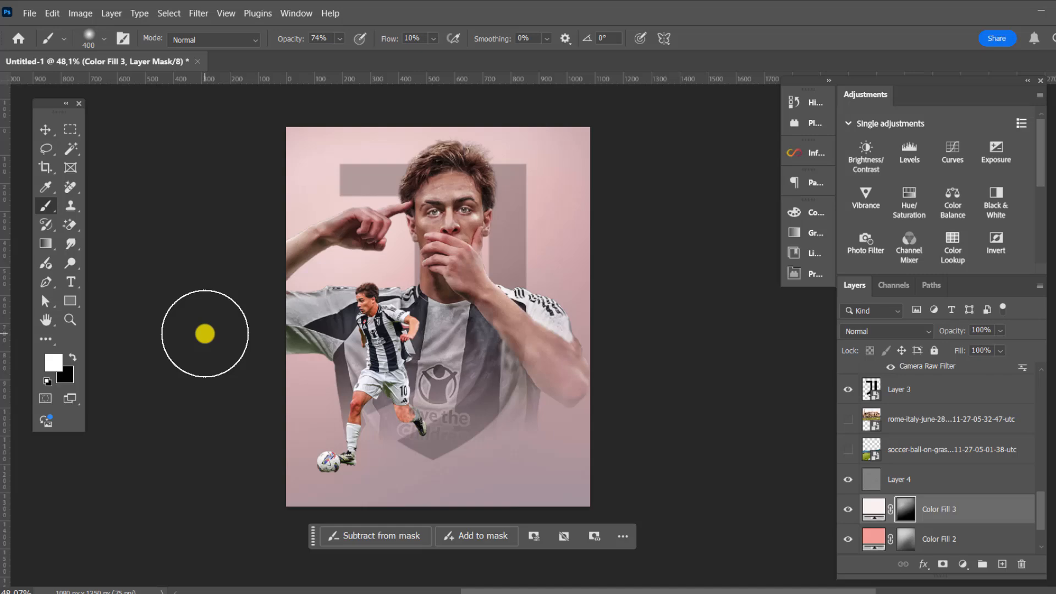
pyautogui.scroll(-1, 206, 333)
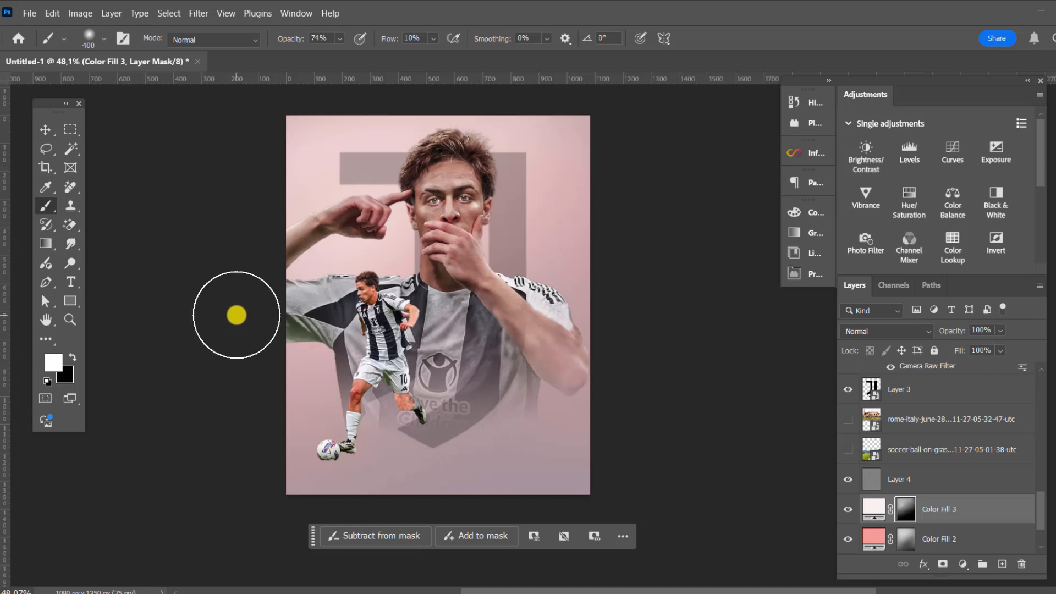
# - Turn the visibility of the Colosseum image layer back on
pyautogui.click(49, 130)
pyautogui.scroll(3, 507, 176)
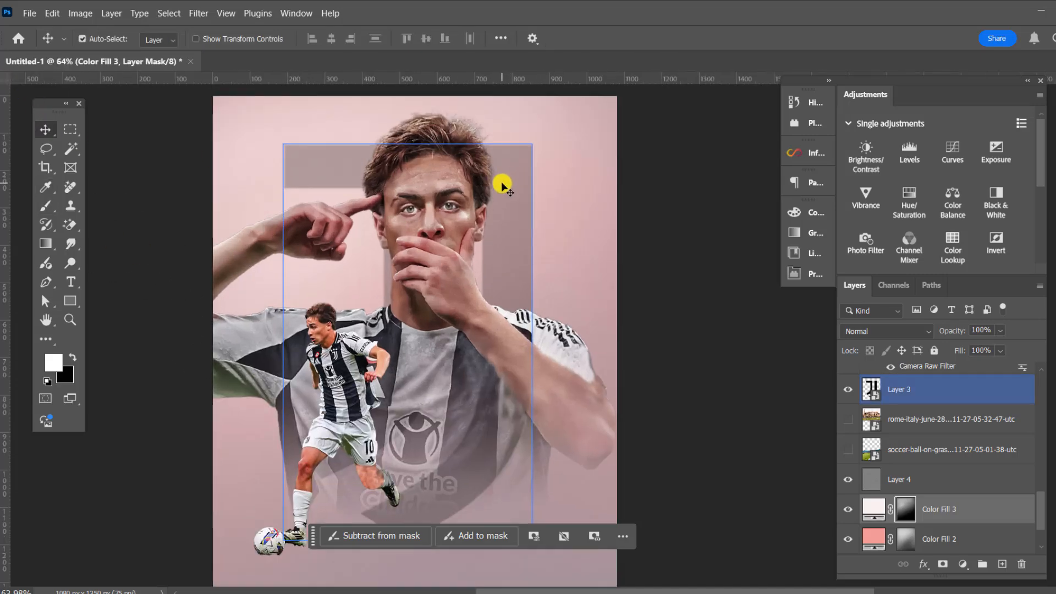
pyautogui.moveTo(502, 185); pyautogui.dragTo(543, 188)
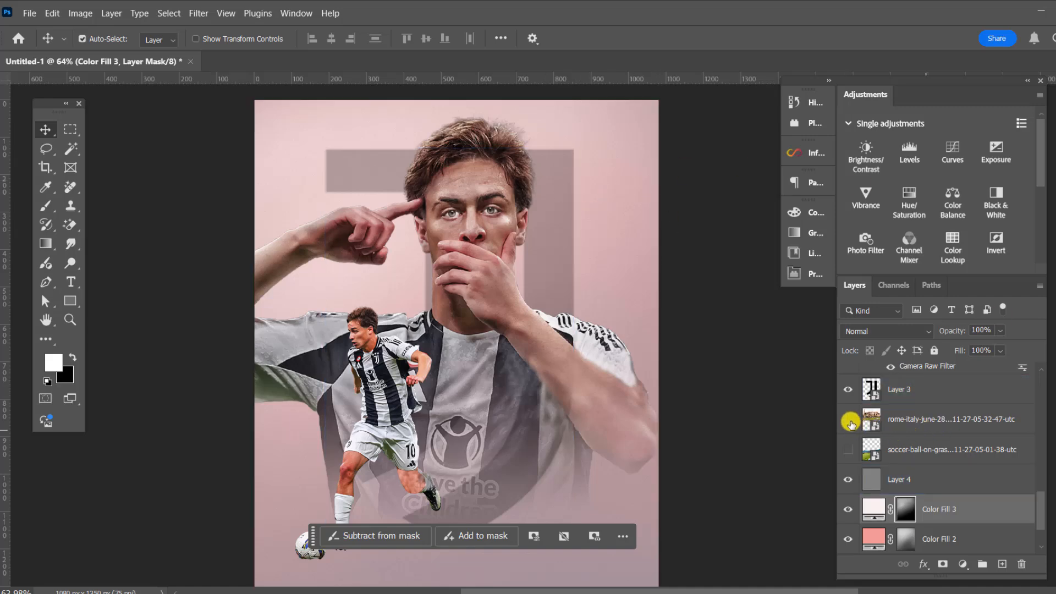
pyautogui.click(850, 421)
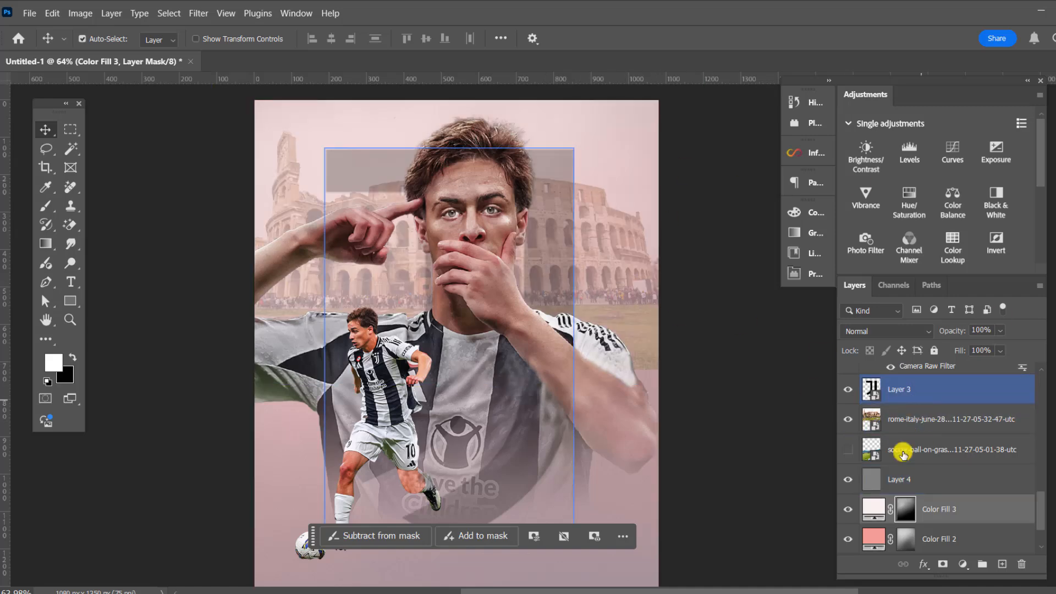
# - Transform the Colosseum image: scale it to 85.96%, rotate it to about -6.5°, and place it lower behind the portrait
pyautogui.click(902, 422)
pyautogui.hotkey('ctrl', 't')
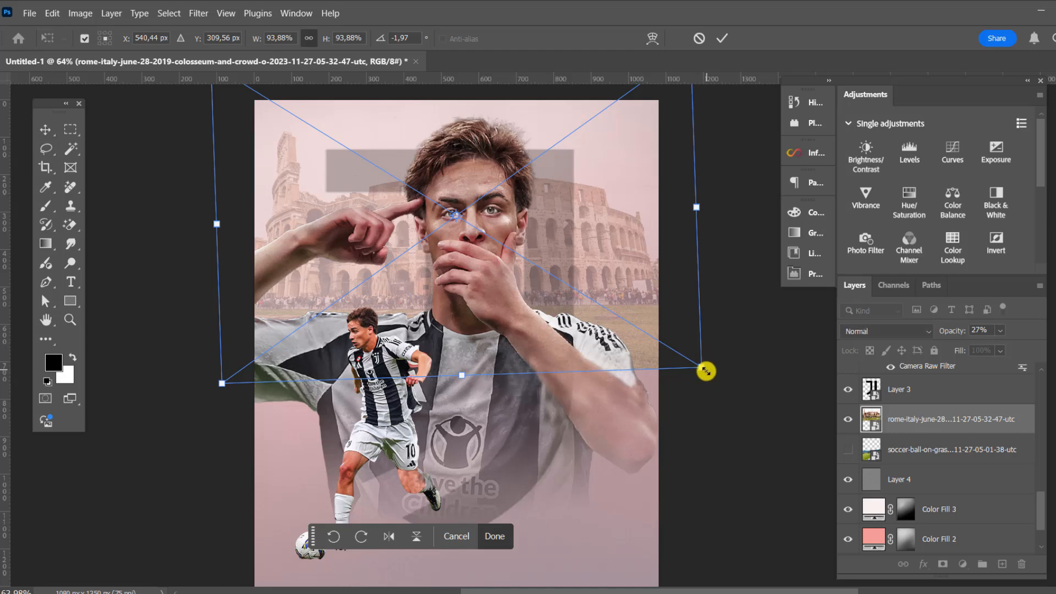
pyautogui.moveTo(702, 367); pyautogui.dragTo(686, 323)
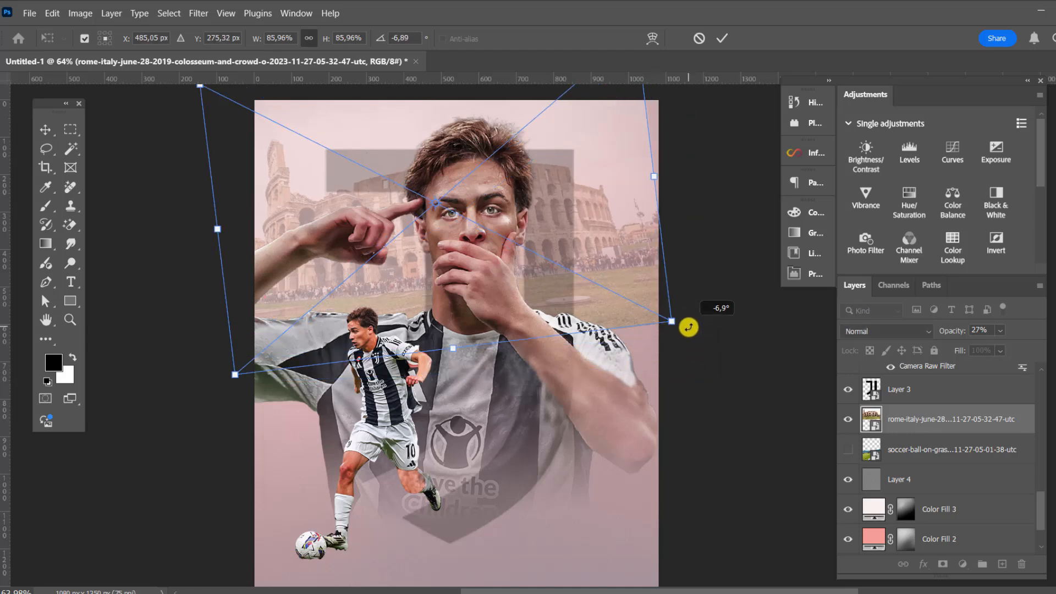
pyautogui.moveTo(622, 306); pyautogui.dragTo(630, 331)
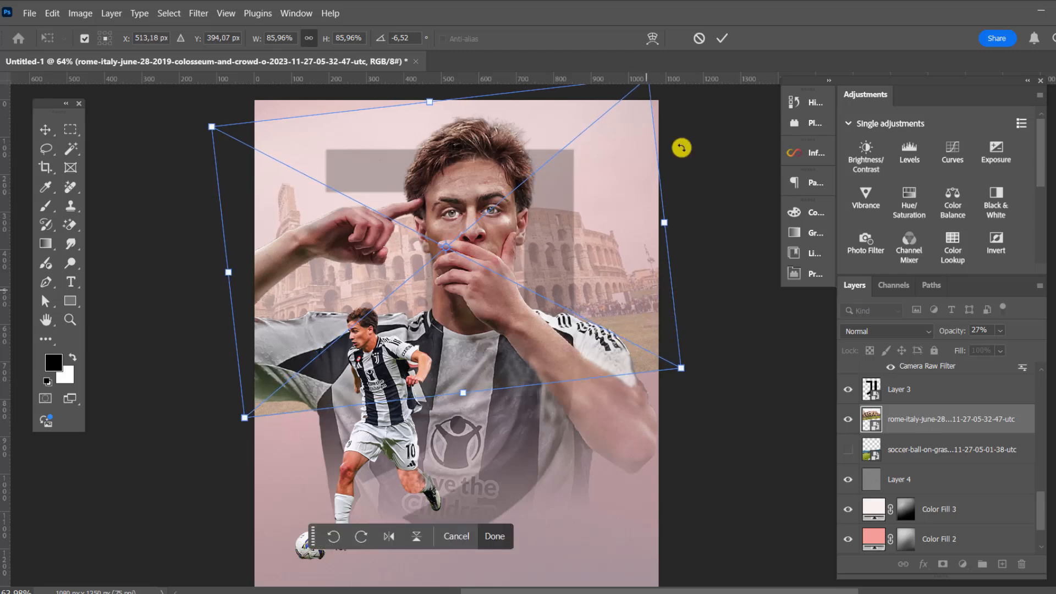
pyautogui.click(724, 41)
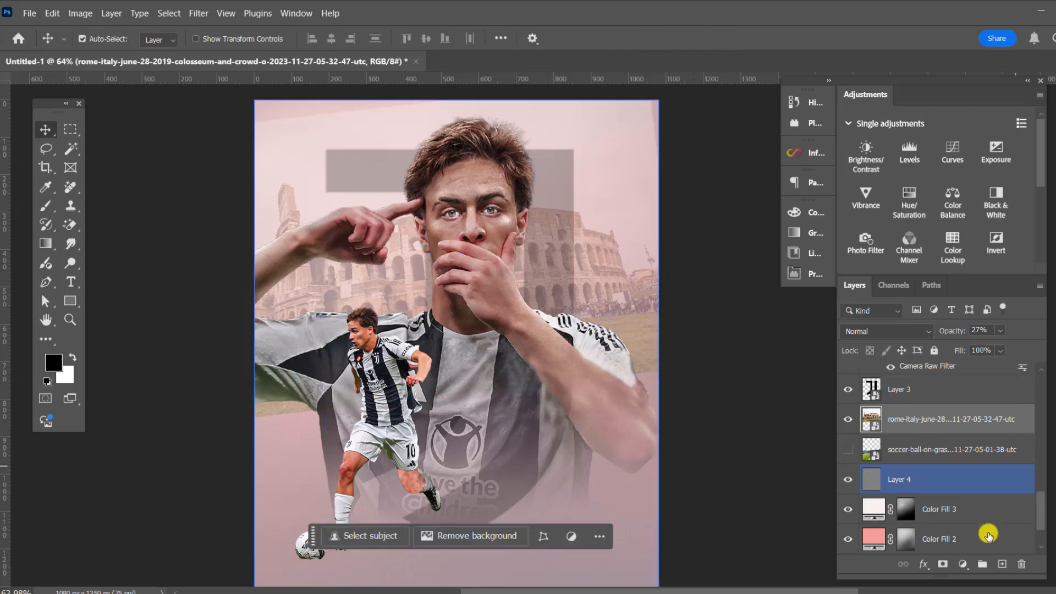
# - Add a layer mask to the Colosseum image and paint black with a soft 400 px brush to fade its edges into the background
pyautogui.click(943, 563)
pyautogui.click(45, 205)
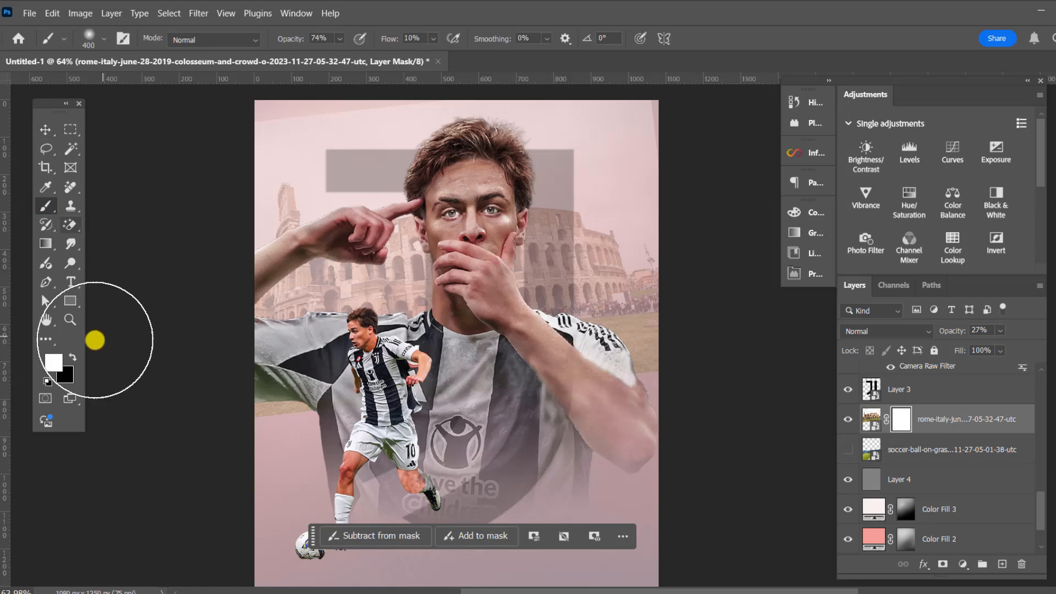
pyautogui.click(72, 357)
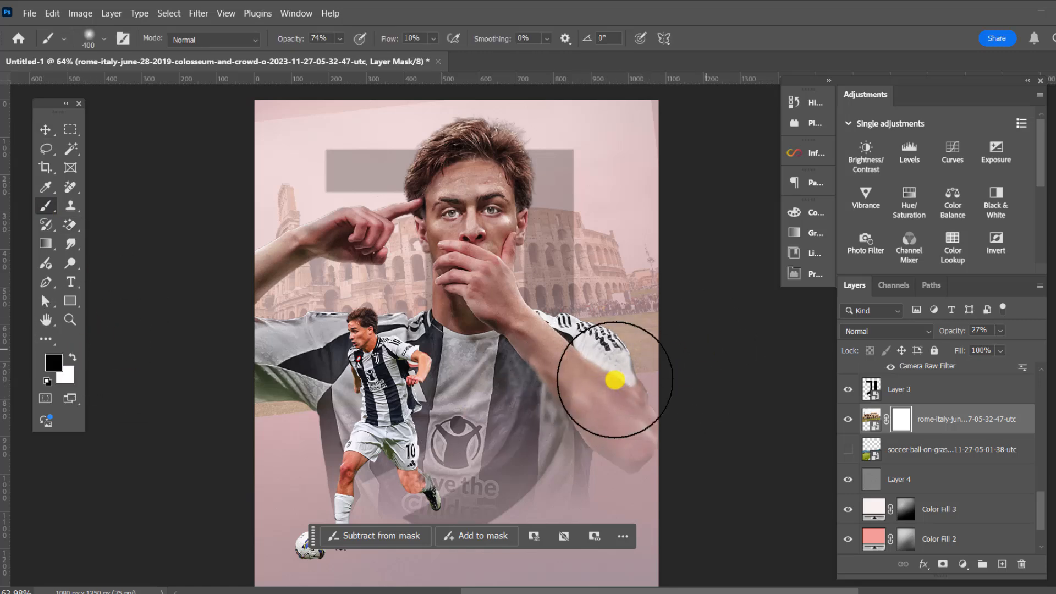
pyautogui.moveTo(271, 408)
pyautogui.mouseDown()
pyautogui.moveTo(239, 409)
pyautogui.moveTo(306, 371)
pyautogui.moveTo(264, 345)
pyautogui.moveTo(248, 299)
pyautogui.moveTo(261, 224)
pyautogui.moveTo(260, 264)
pyautogui.mouseUp()
pyautogui.scroll(-2, 370, 207)
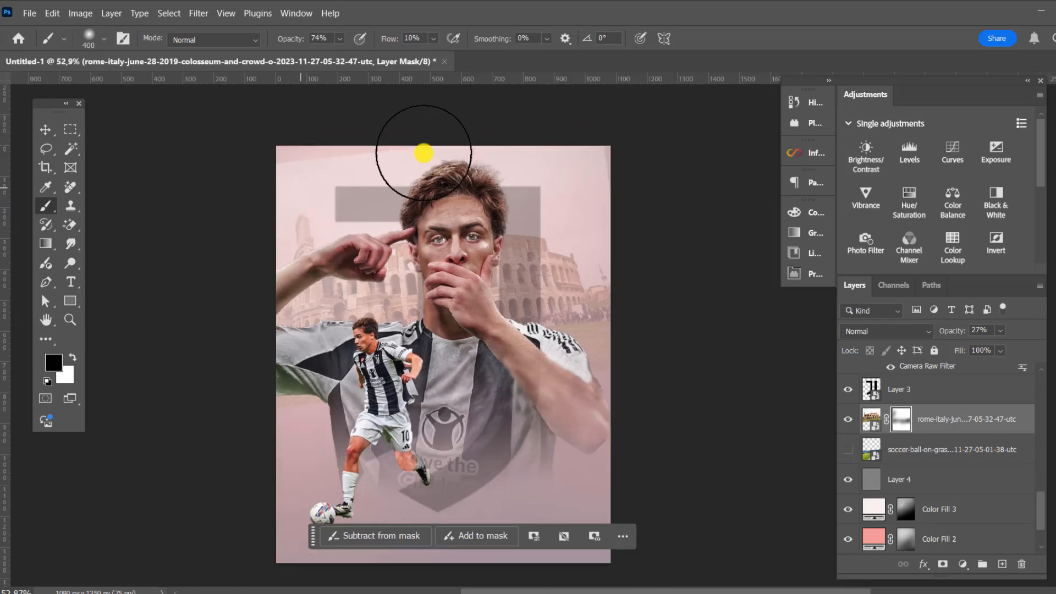
pyautogui.scroll(2, 509, 175)
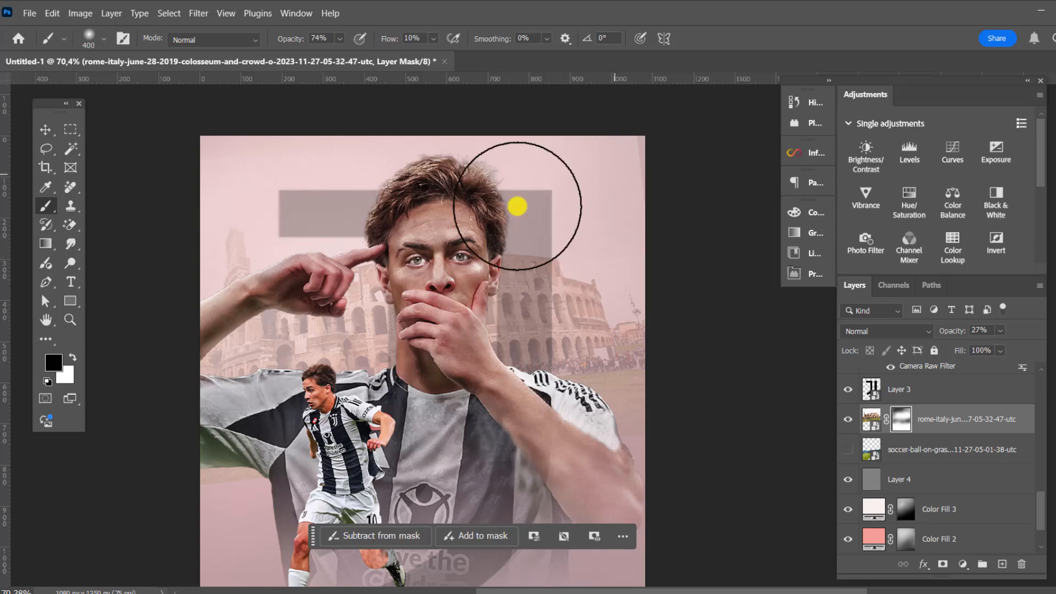
pyautogui.moveTo(271, 363)
pyautogui.mouseDown()
pyautogui.moveTo(684, 322)
pyautogui.moveTo(442, 365)
pyautogui.mouseUp()
pyautogui.scroll(-2, 442, 365)
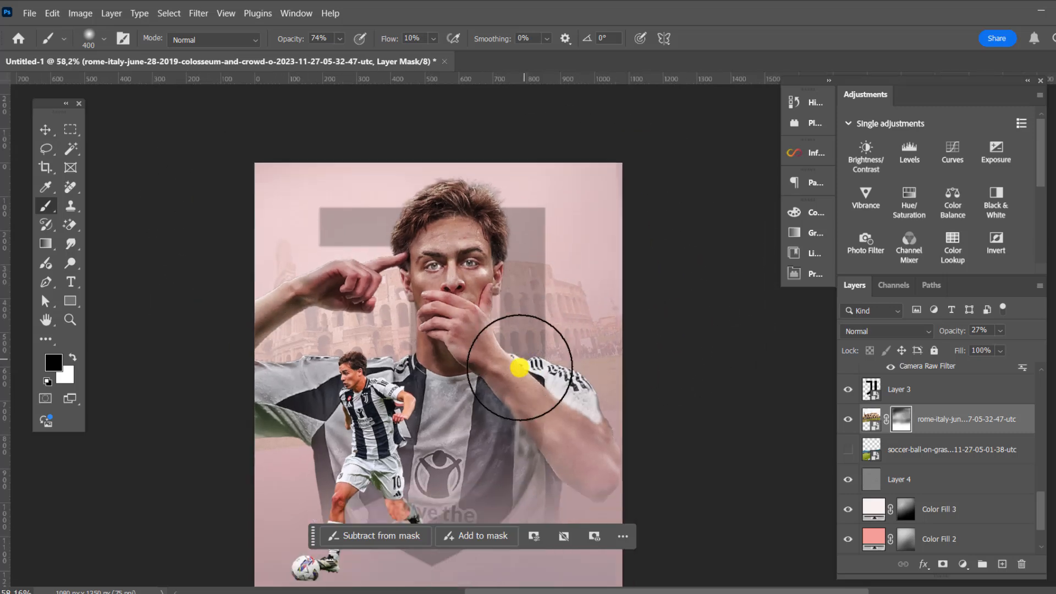
# - Add an empty layer directly beneath Layer 2, the small running player
pyautogui.click(46, 130)
pyautogui.scroll(1, 512, 313)
pyautogui.scroll(-2, 429, 403)
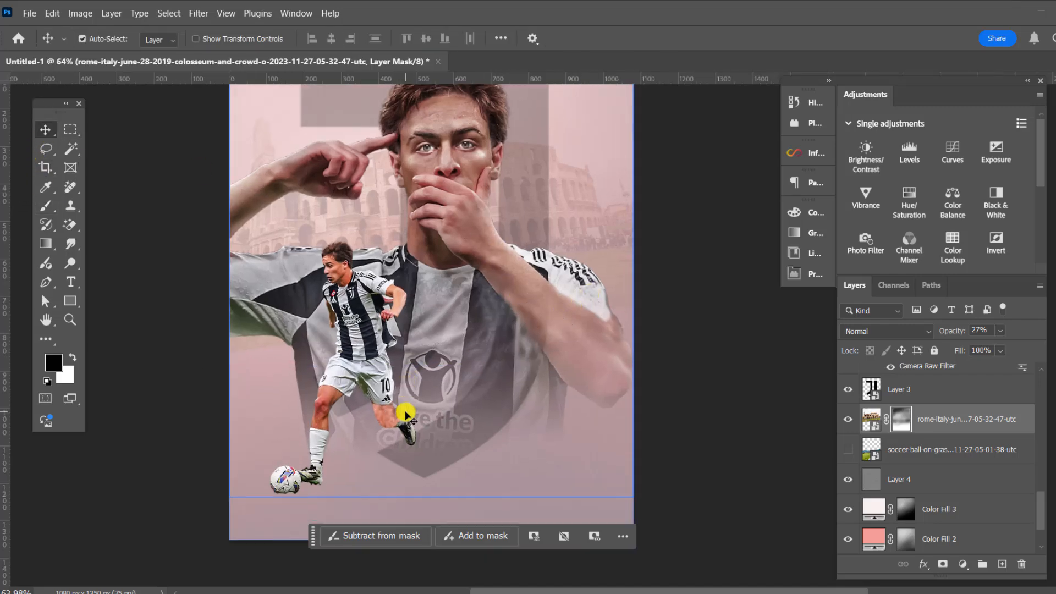
pyautogui.scroll(3, 347, 483)
pyautogui.click(307, 441)
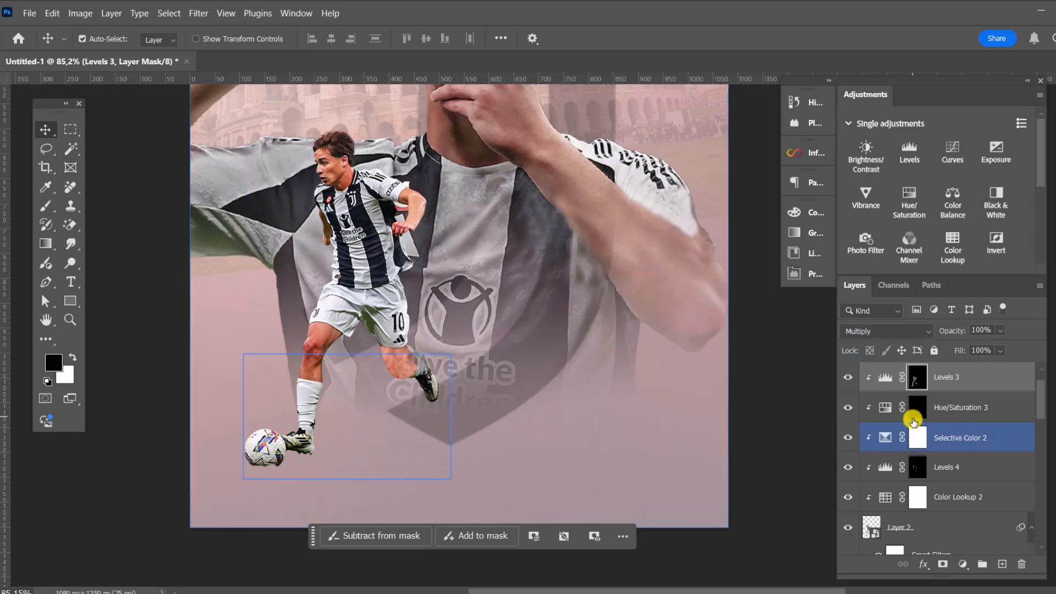
pyautogui.scroll(-2, 915, 423)
pyautogui.click(907, 470)
pyautogui.scroll(-2, 935, 482)
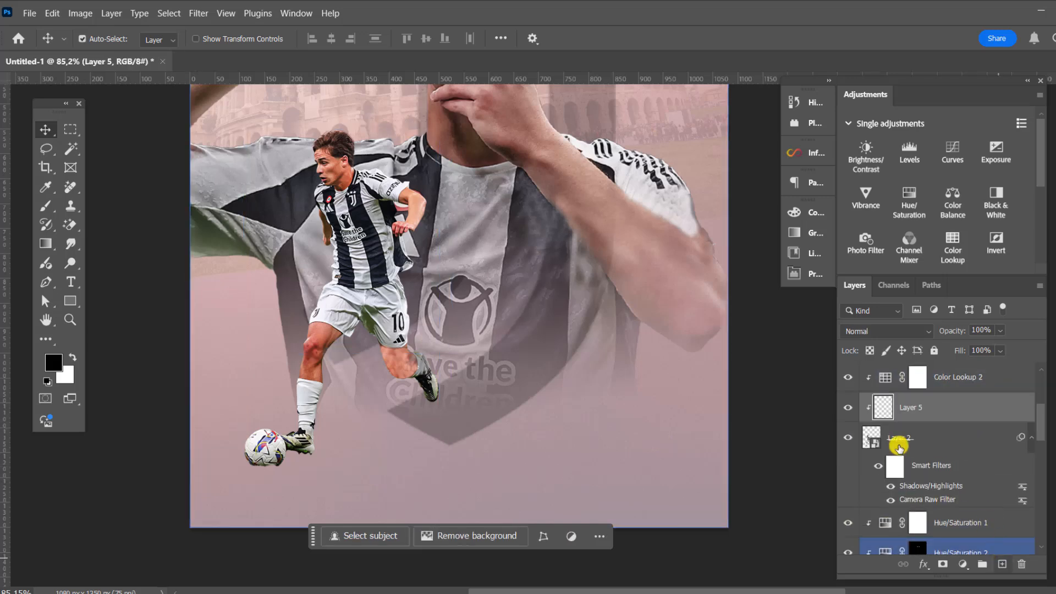
pyautogui.click(965, 494)
pyautogui.click(1002, 565)
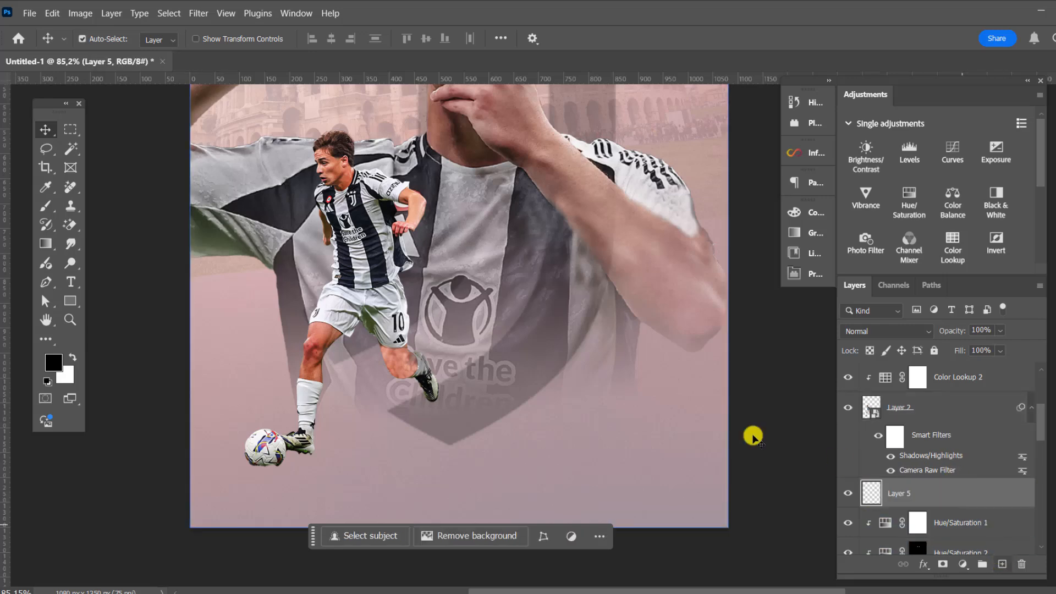
# - Paint a soft black ground shadow under the ball on Layer 5 using a flattened 306 px soft round brush
pyautogui.scroll(2, 349, 484)
pyautogui.click(44, 208)
pyautogui.scroll(2, 246, 413)
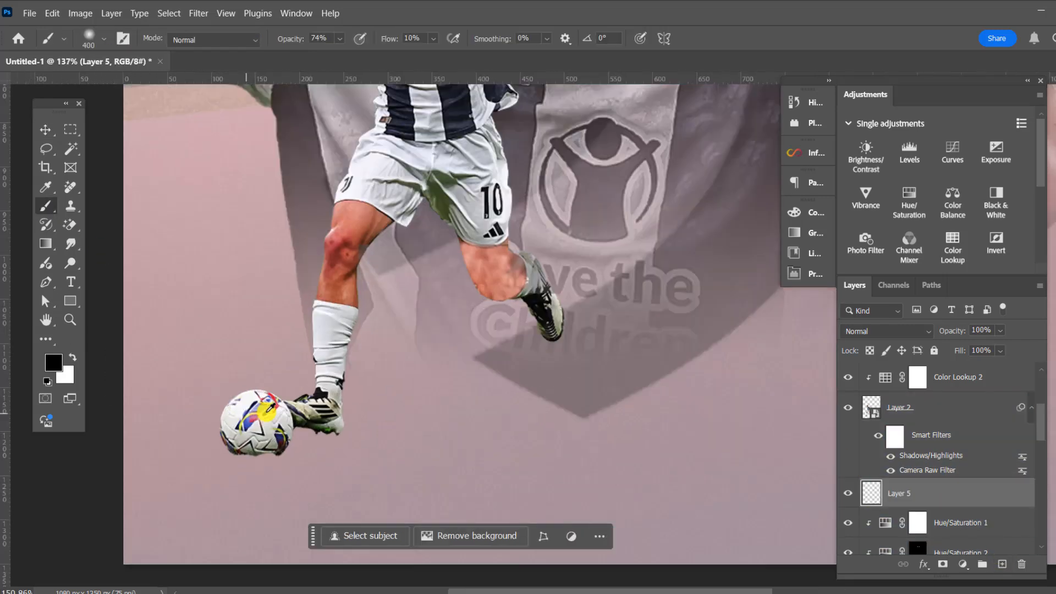
pyautogui.rightClick(325, 424)
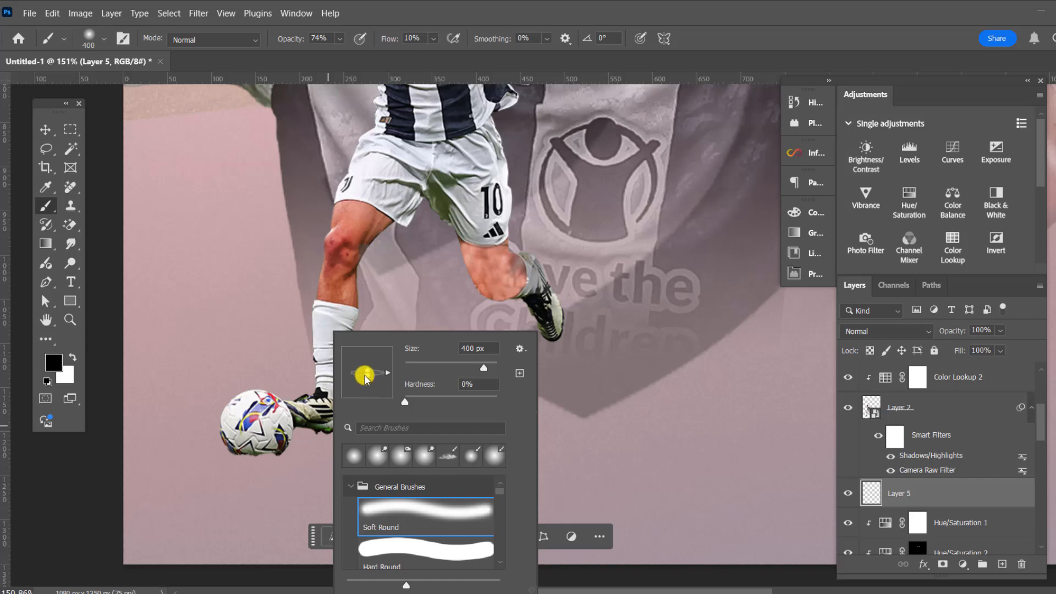
pyautogui.moveTo(366, 379); pyautogui.dragTo(366, 376)
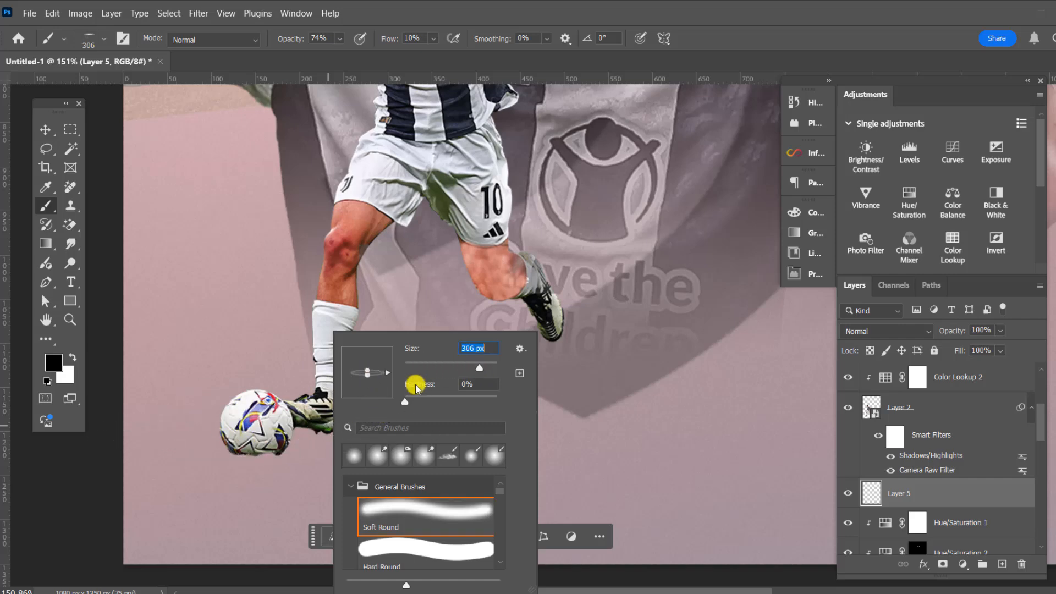
pyautogui.click(248, 440)
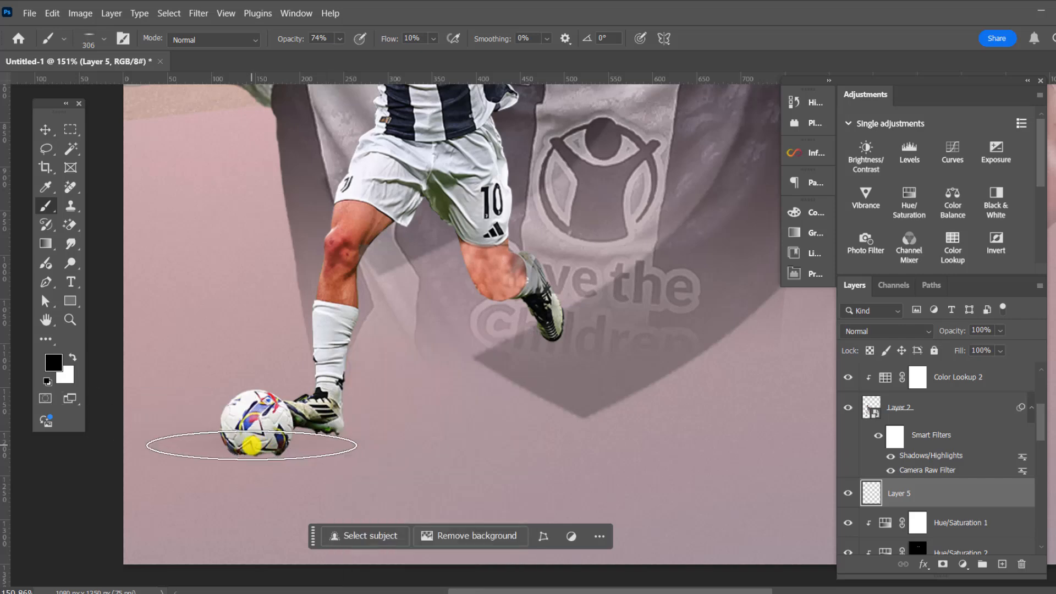
pyautogui.moveTo(251, 444)
pyautogui.mouseDown()
pyautogui.moveTo(301, 445)
pyautogui.moveTo(250, 439)
pyautogui.mouseUp()
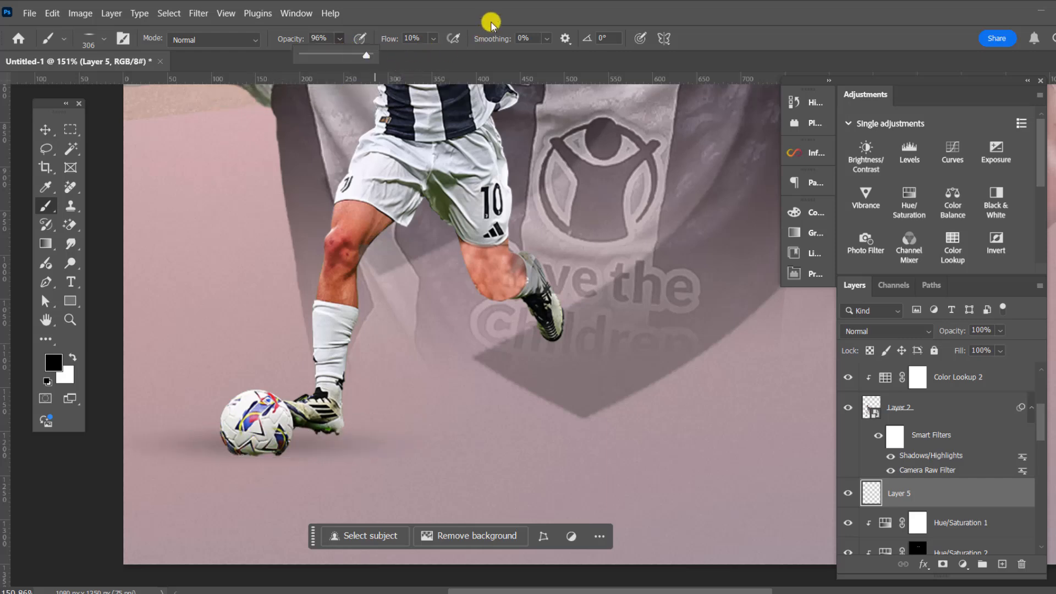
# - Darken the contact shadow beneath the ball and front boot with a smaller flattened brush, down to 80 px, at 96% opacity
pyautogui.press('[')
pyautogui.press('[')
pyautogui.press('[')
pyautogui.press('[')
pyautogui.press('[')
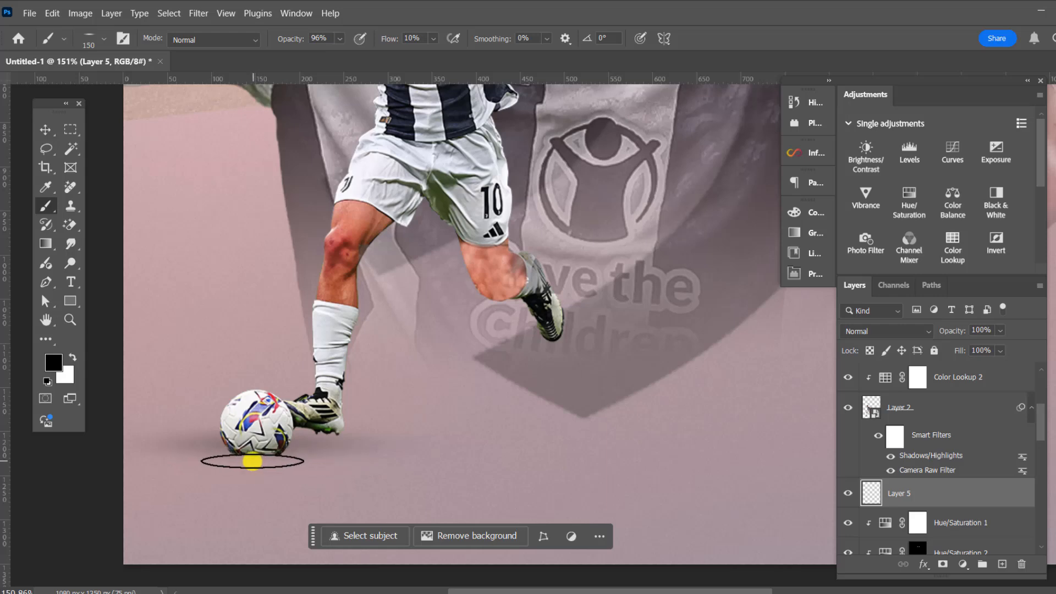
pyautogui.press('[')
pyautogui.moveTo(243, 454)
pyautogui.mouseDown()
pyautogui.moveTo(287, 455)
pyautogui.moveTo(223, 455)
pyautogui.moveTo(290, 455)
pyautogui.moveTo(334, 429)
pyautogui.moveTo(286, 431)
pyautogui.moveTo(347, 430)
pyautogui.moveTo(269, 431)
pyautogui.mouseUp()
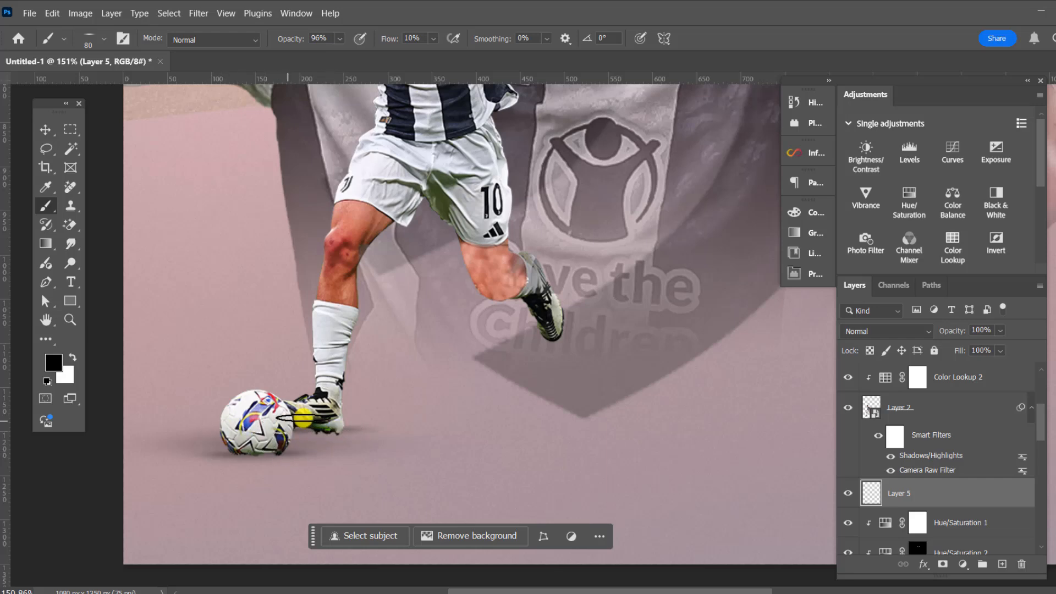
# - Paint a small black shadow under the running player's raised rear boot with the flattened 80 px brush
pyautogui.scroll(-5, 237, 390)
pyautogui.scroll(4, 492, 347)
pyautogui.scroll(4, 401, 378)
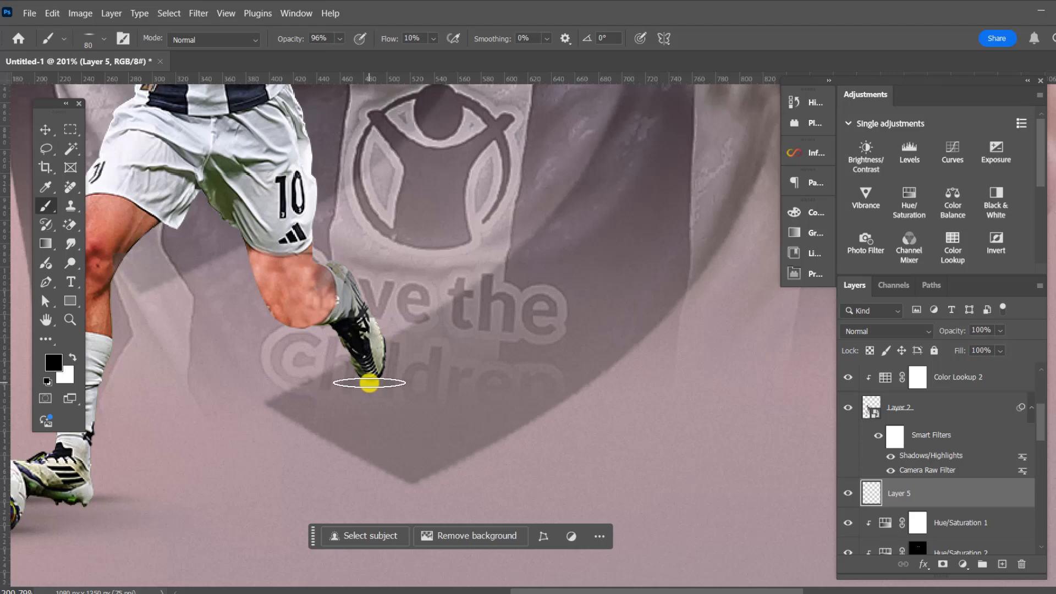
pyautogui.moveTo(369, 383); pyautogui.dragTo(398, 379)
pyautogui.scroll(-5, 500, 376)
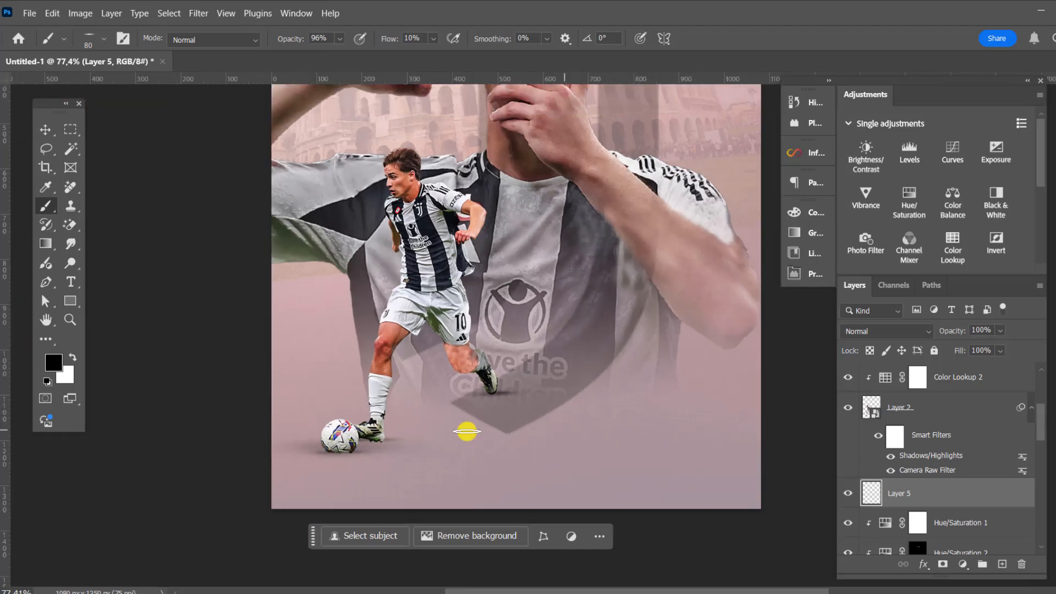
# - Add an empty layer above Layer 2, clipped to the running player
pyautogui.click(45, 132)
pyautogui.scroll(-2, 275, 274)
pyautogui.scroll(2, 247, 281)
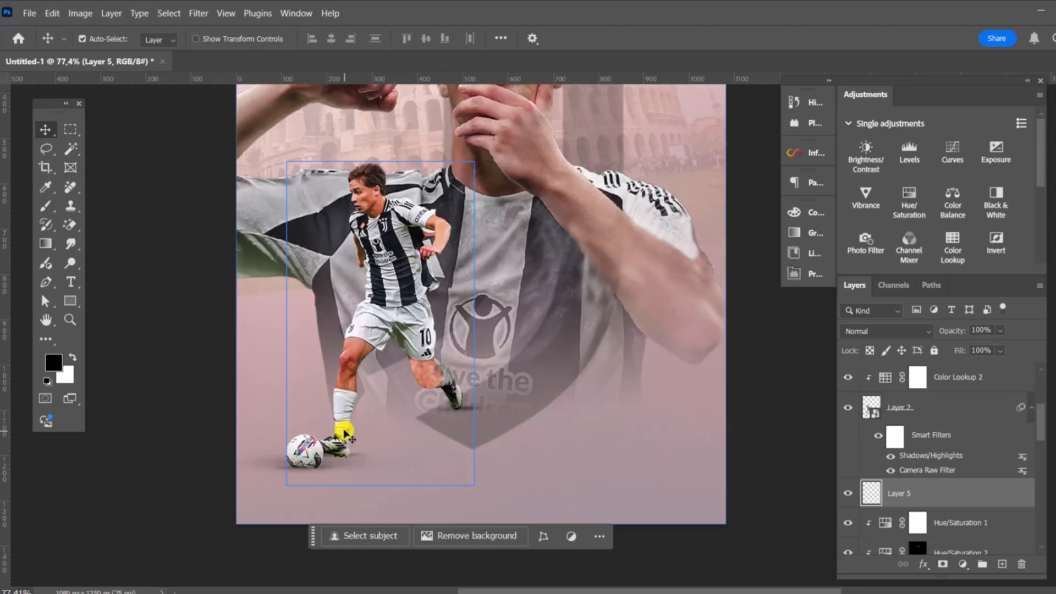
pyautogui.scroll(7, 344, 434)
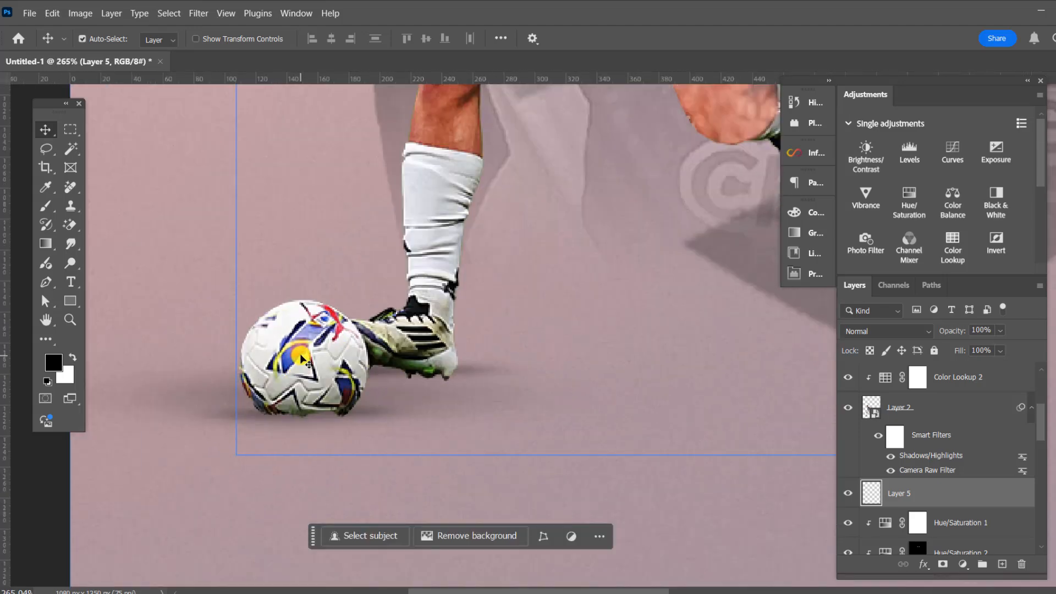
pyautogui.click(301, 360)
pyautogui.click(900, 495)
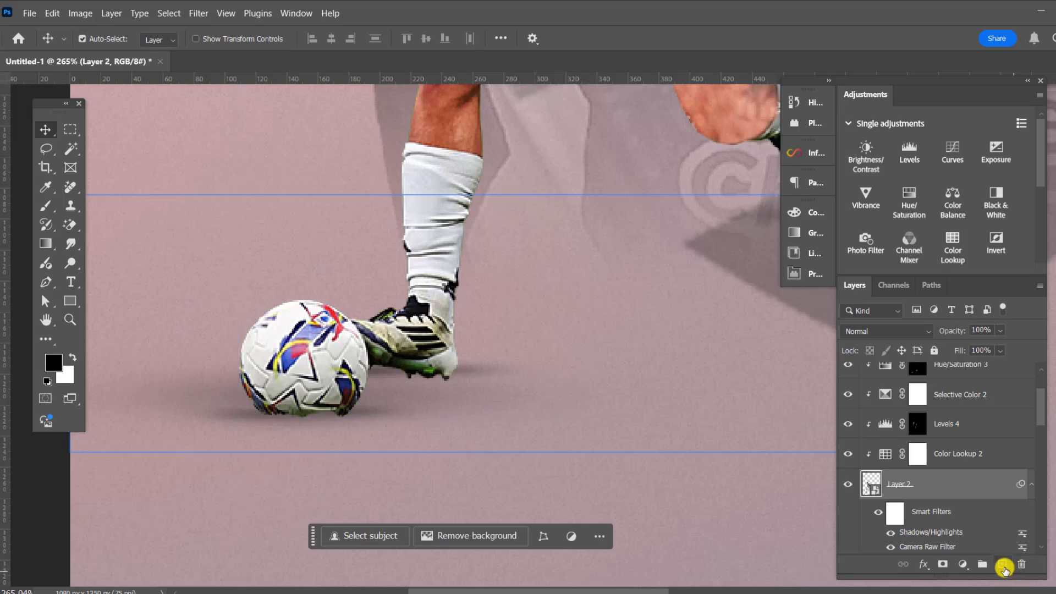
pyautogui.click(1004, 566)
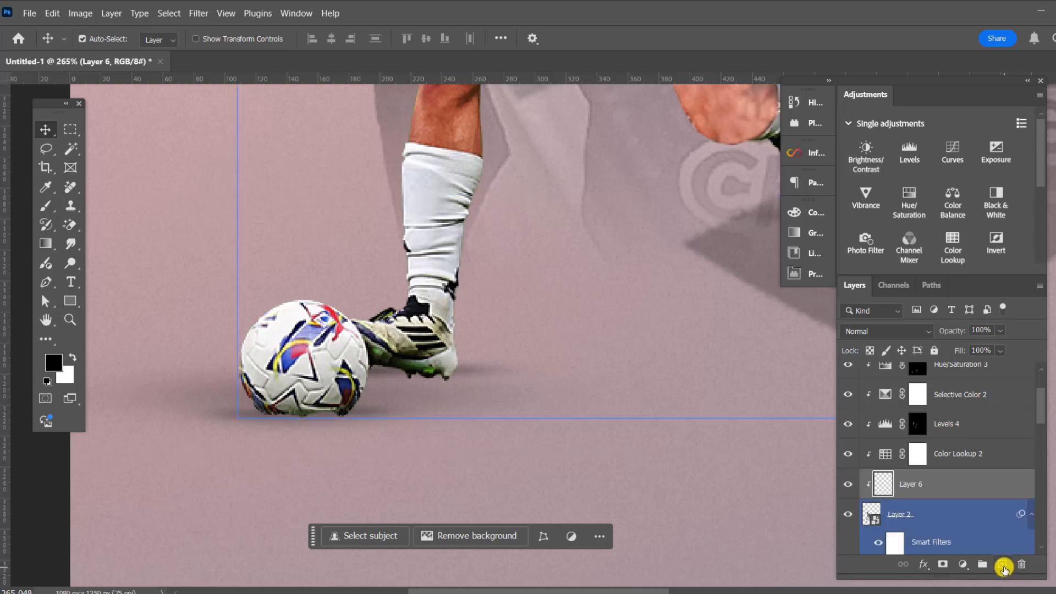
# - Draw an elliptical marquee selection around the ball at the running player's foot
pyautogui.click(68, 132)
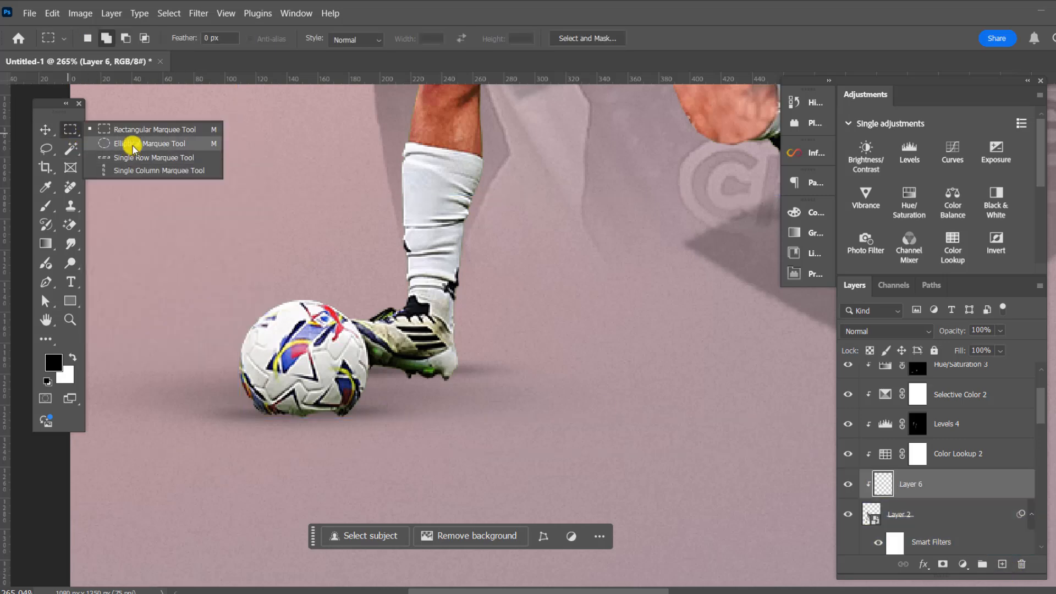
pyautogui.click(130, 144)
pyautogui.scroll(2, 274, 358)
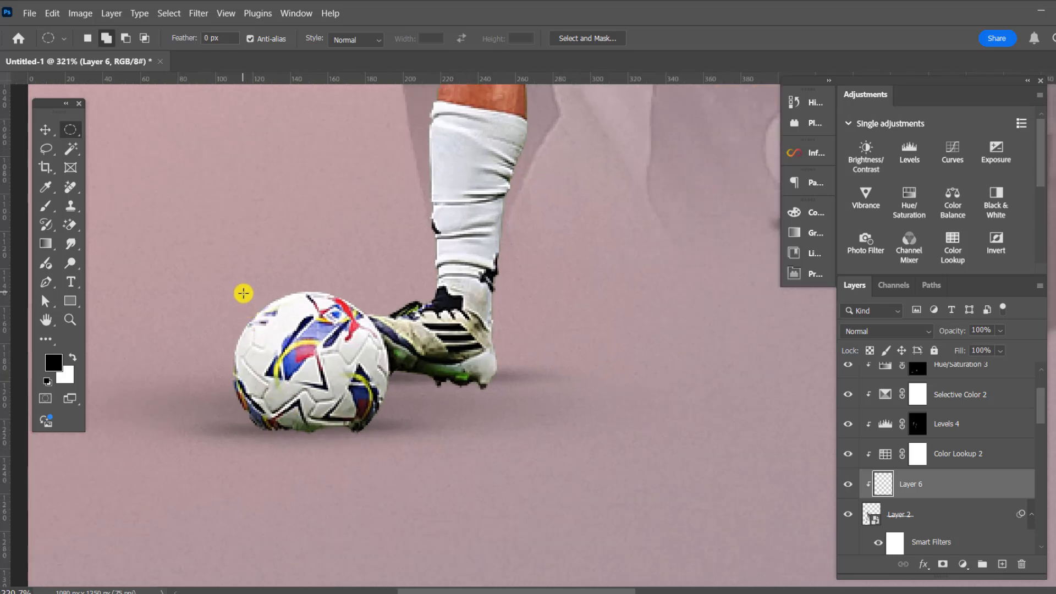
pyautogui.moveTo(390, 441); pyautogui.dragTo(390, 441)
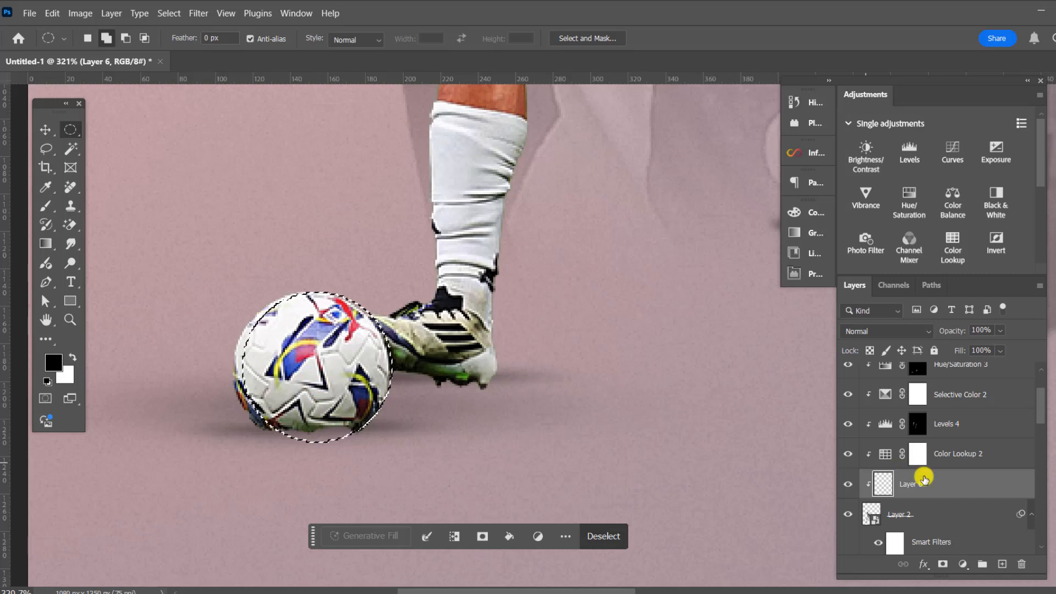
# - Run Generative Fill on the ball selection above Layer 2 with the prompt "soccer ball"
pyautogui.click(908, 520)
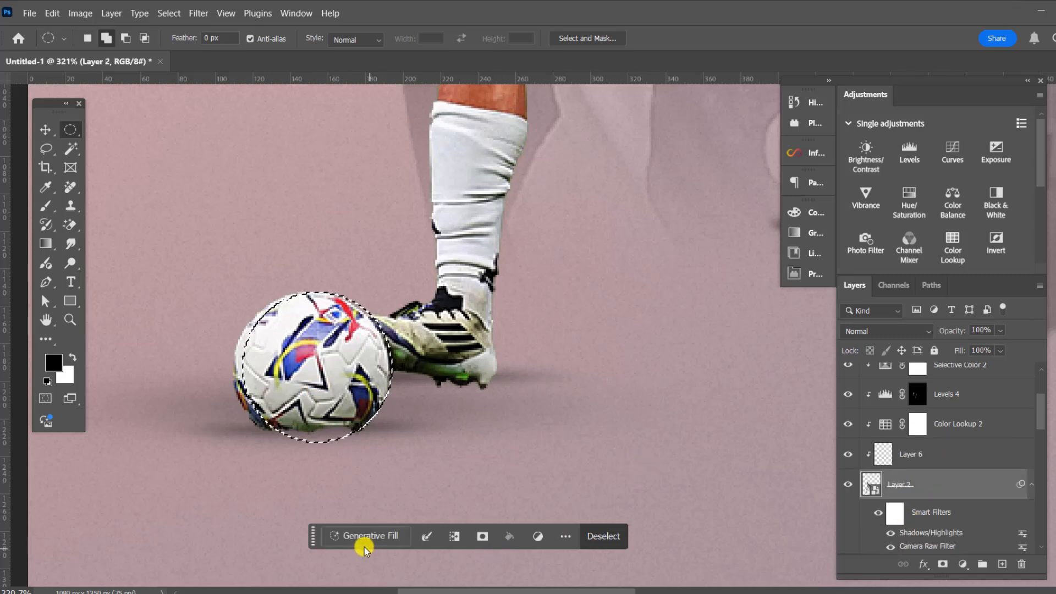
pyautogui.click(365, 536)
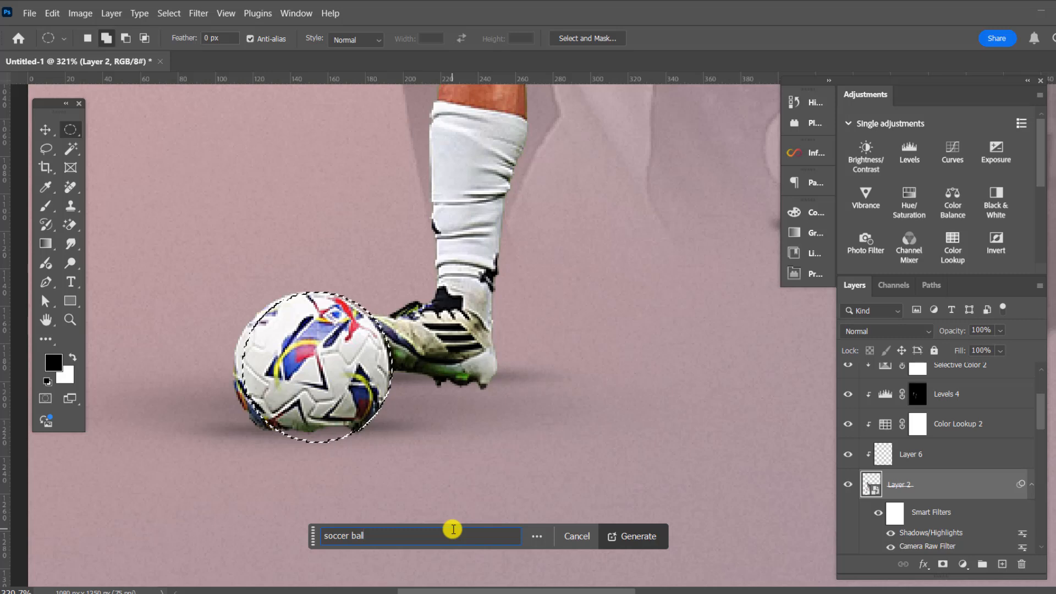
pyautogui.click(641, 536)
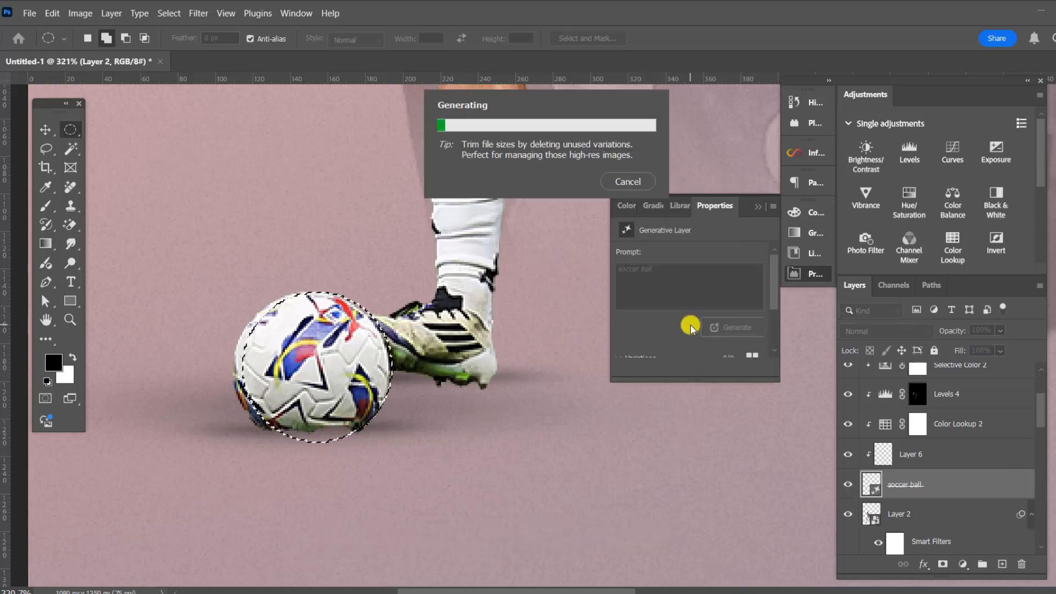
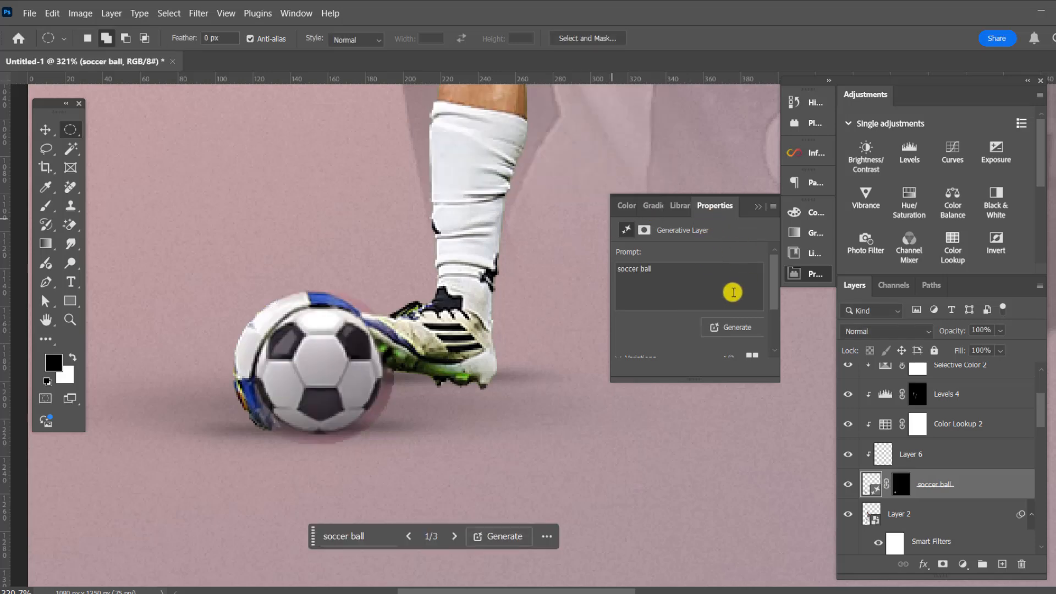
# - Compare the generated soccer ball variations and select the third one with red patches
pyautogui.scroll(-2, 667, 343)
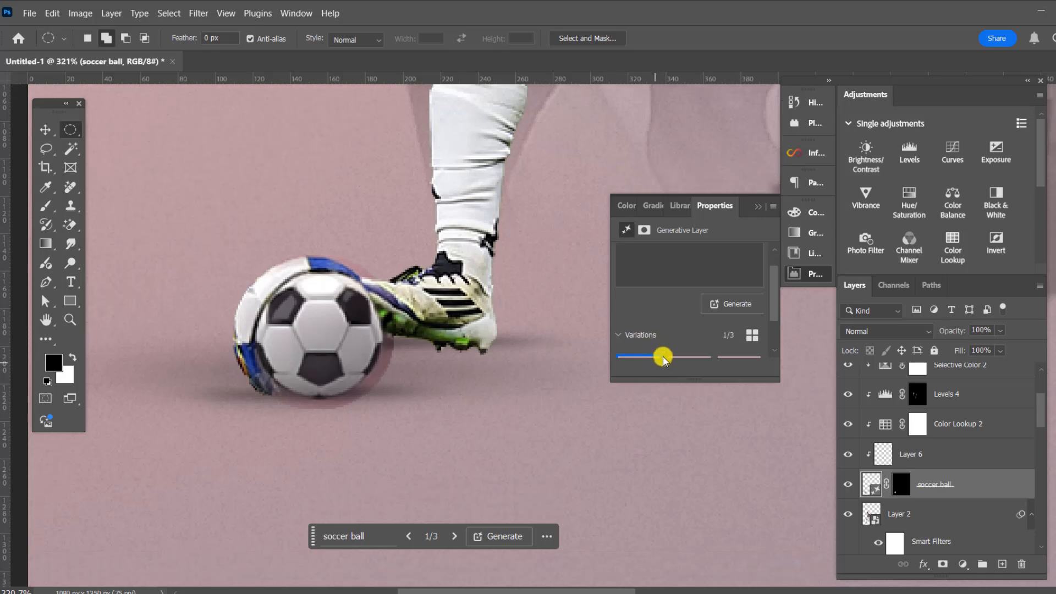
pyautogui.moveTo(668, 380); pyautogui.dragTo(669, 462)
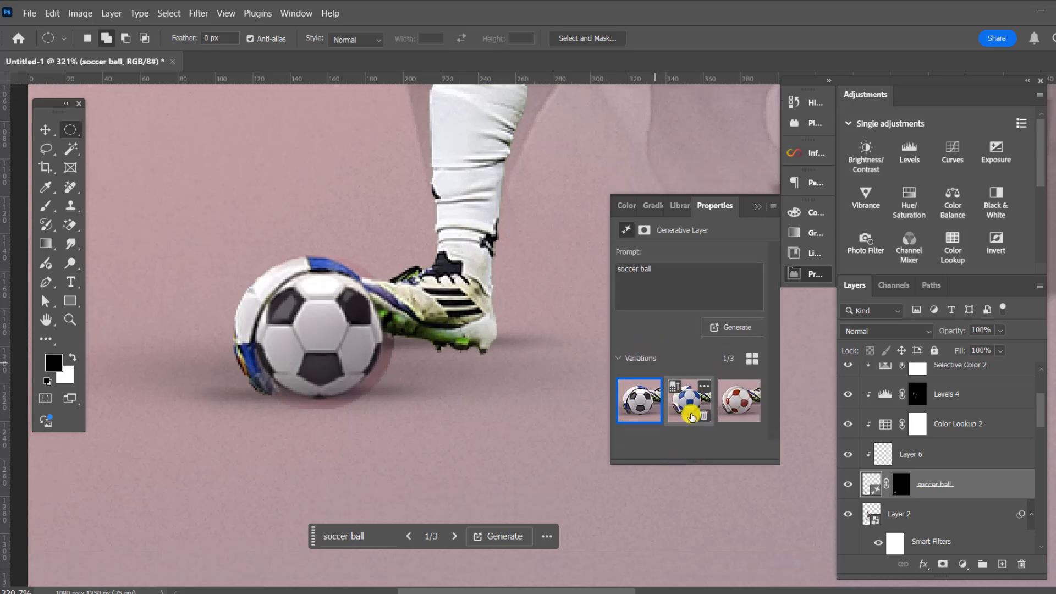
pyautogui.click(690, 412)
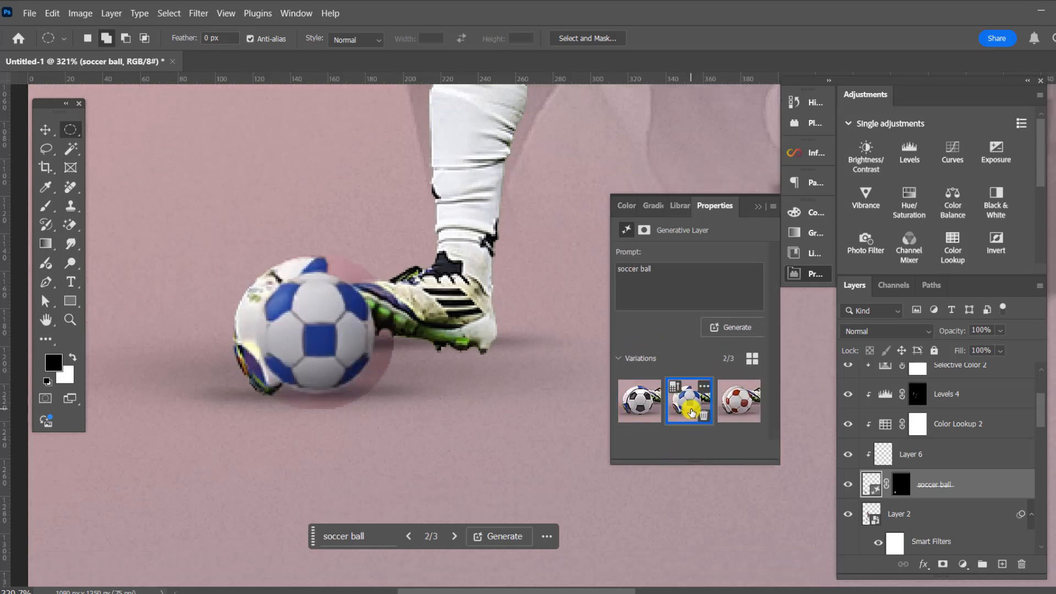
pyautogui.click(638, 405)
pyautogui.click(699, 406)
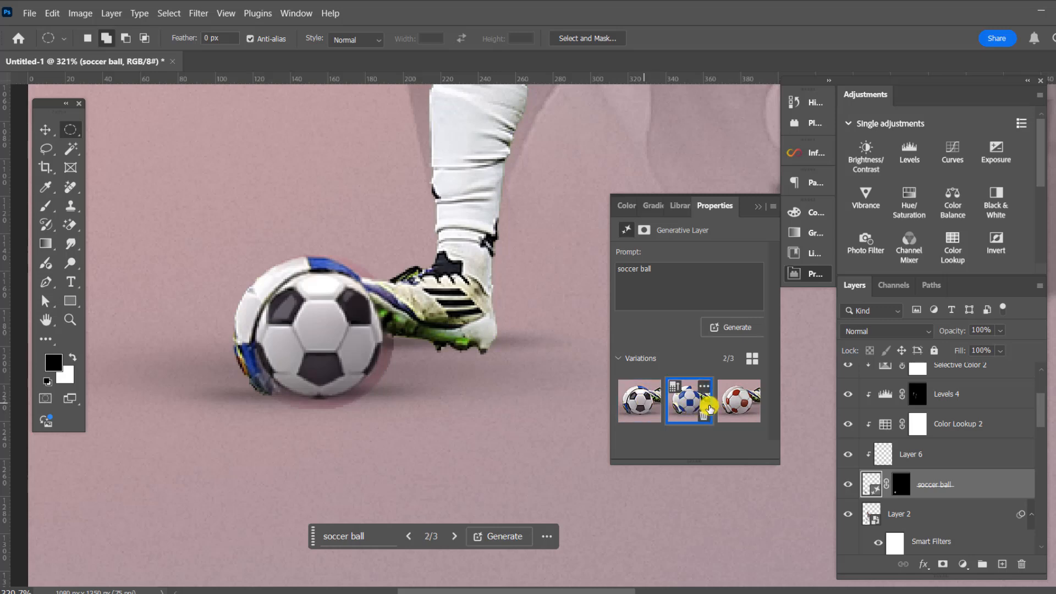
pyautogui.click(737, 402)
pyautogui.click(44, 132)
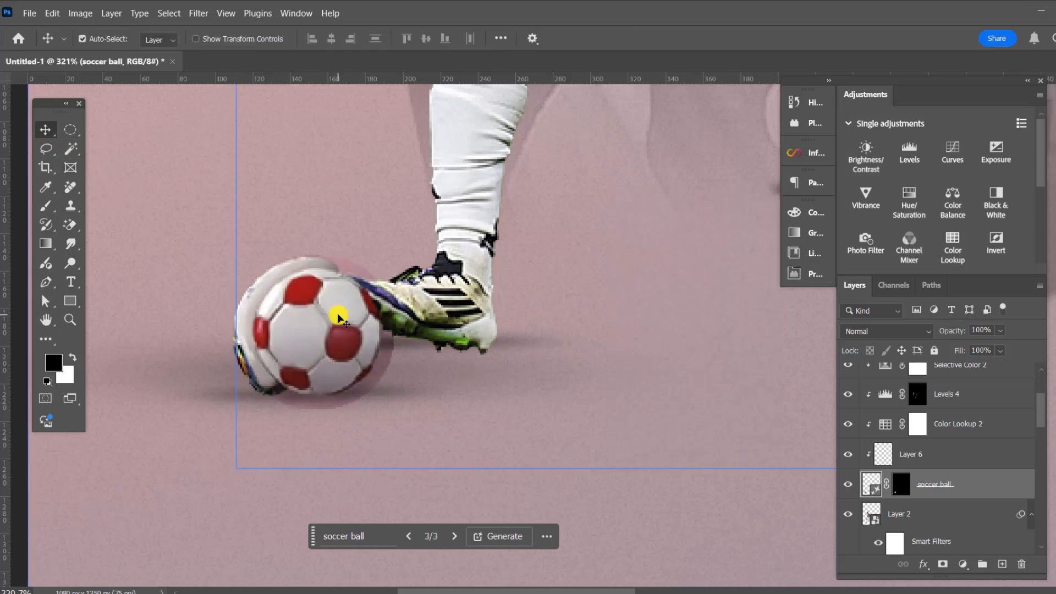
pyautogui.click(341, 309)
pyautogui.hotkey('ctrl', 't')
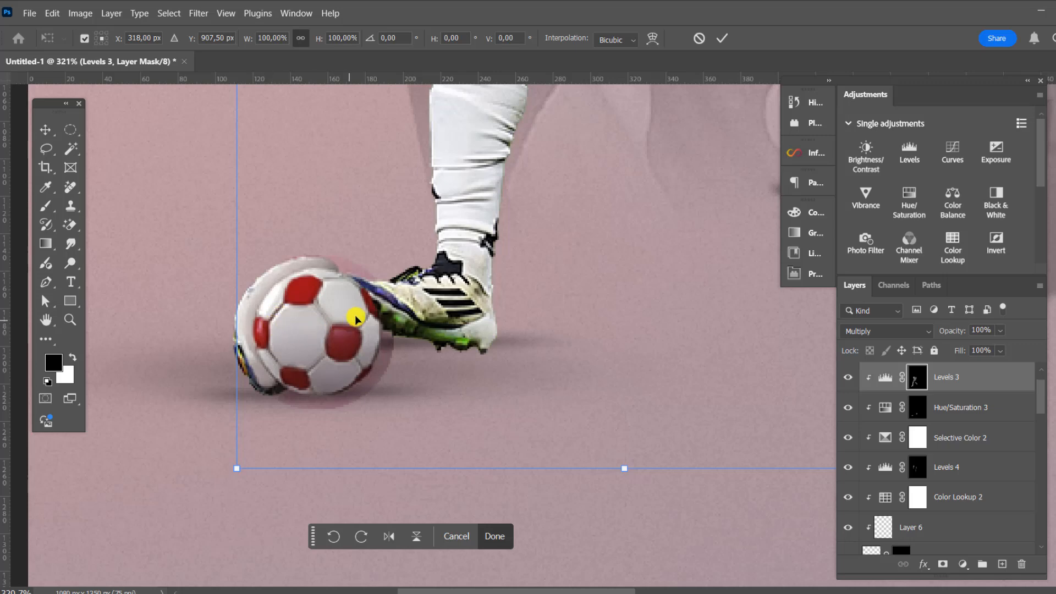
pyautogui.scroll(-2, 612, 341)
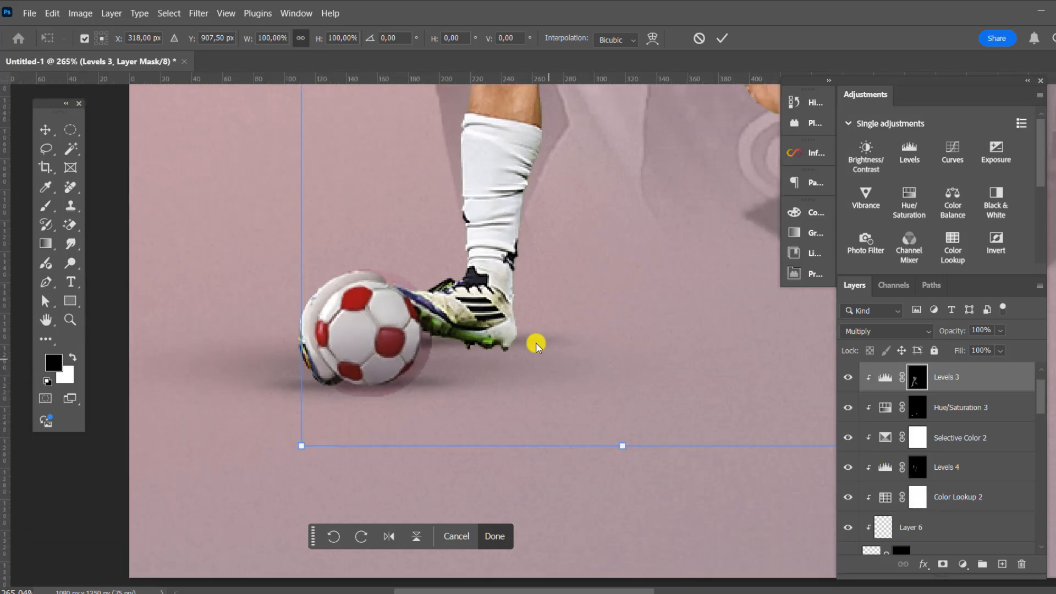
pyautogui.press('Return')
pyautogui.scroll(-3, 342, 267)
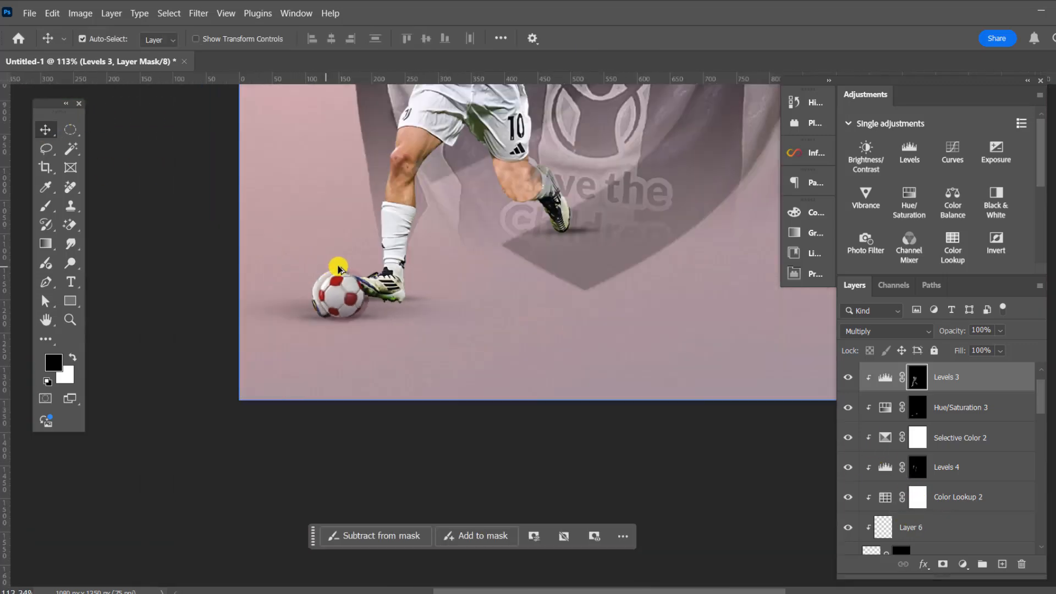
pyautogui.scroll(3, 373, 283)
# - Try to enlarge the generated soccer ball layer with Free Transform and reposition it over the original ball
pyautogui.click(347, 399)
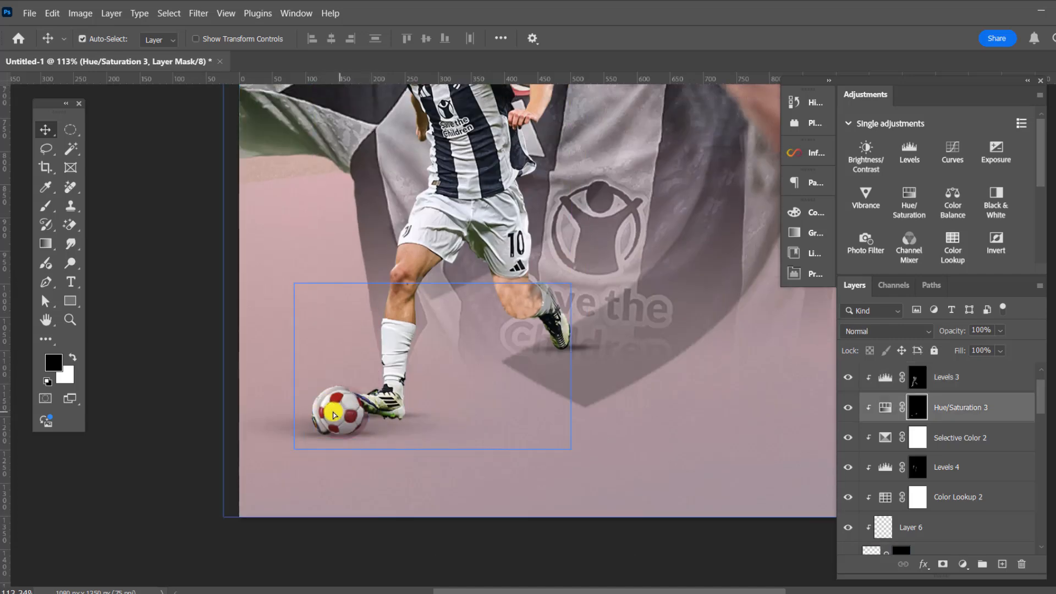
pyautogui.scroll(-3, 842, 441)
pyautogui.click(944, 442)
pyautogui.click(929, 469)
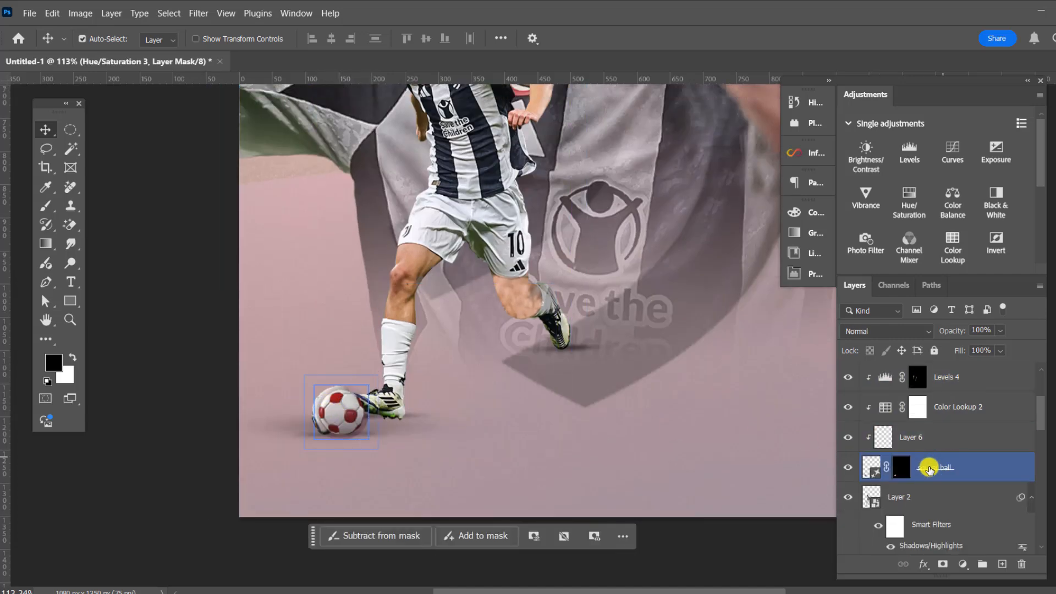
pyautogui.hotkey('ctrl', 't')
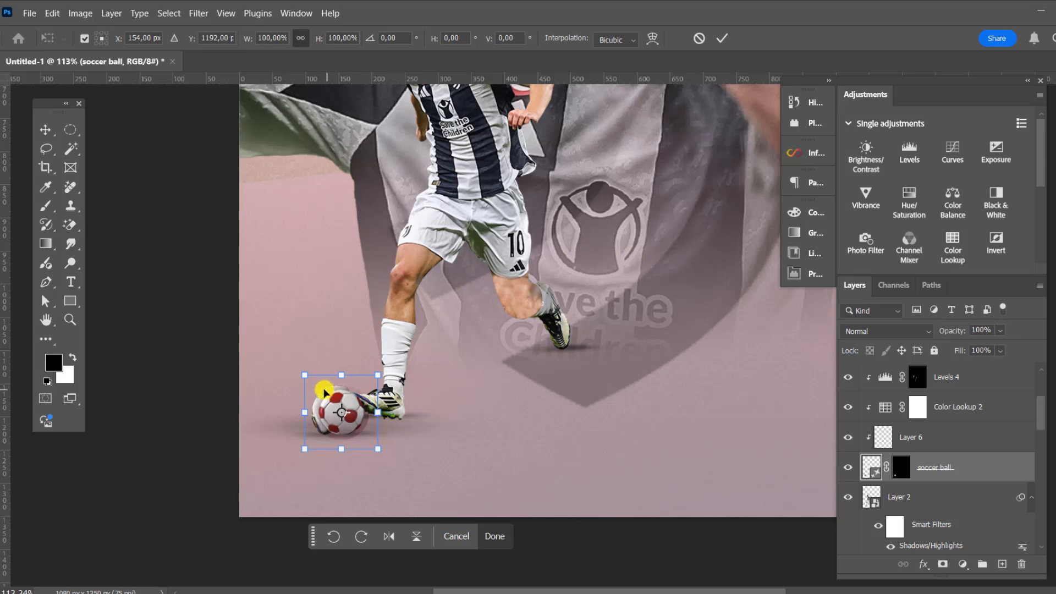
pyautogui.moveTo(306, 379); pyautogui.dragTo(293, 364)
pyautogui.moveTo(341, 393)
pyautogui.mouseDown()
pyautogui.moveTo(352, 421)
pyautogui.moveTo(355, 412)
pyautogui.moveTo(318, 397)
pyautogui.moveTo(394, 401)
pyautogui.mouseUp()
pyautogui.click(720, 39)
pyautogui.scroll(8, 353, 361)
pyautogui.scroll(-2, 358, 368)
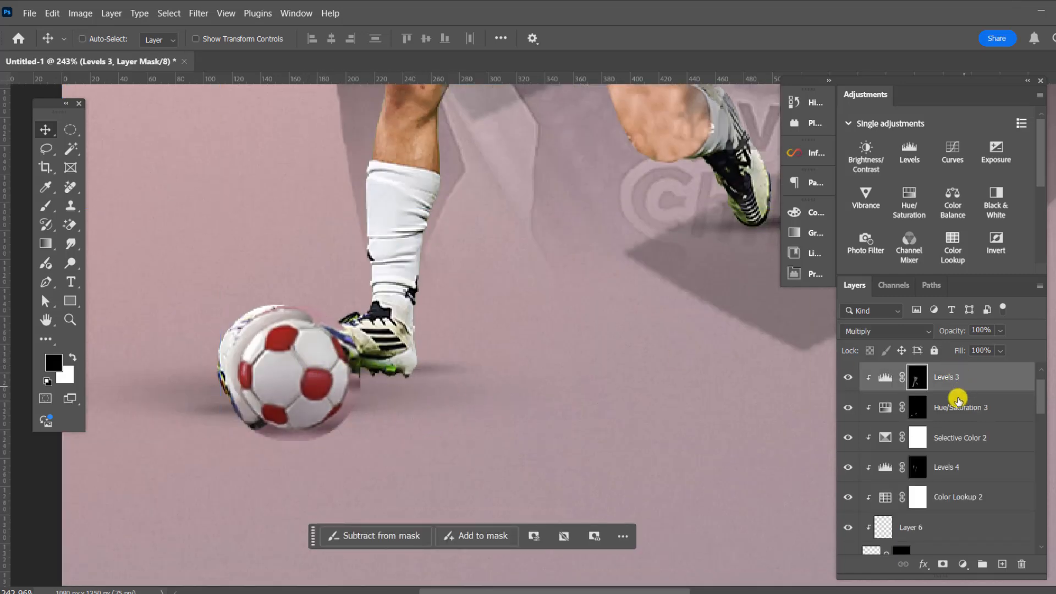
# - Undo the ball transform and the generative fill to bring back the original ball, and clear the selection
pyautogui.hotkey('ctrl', 'z')
pyautogui.hotkey('ctrl', 'z')
pyautogui.hotkey('ctrl', 'z')
pyautogui.hotkey('ctrl', 'z')
pyautogui.hotkey('ctrl', 'z')
pyautogui.hotkey('ctrl', 'z')
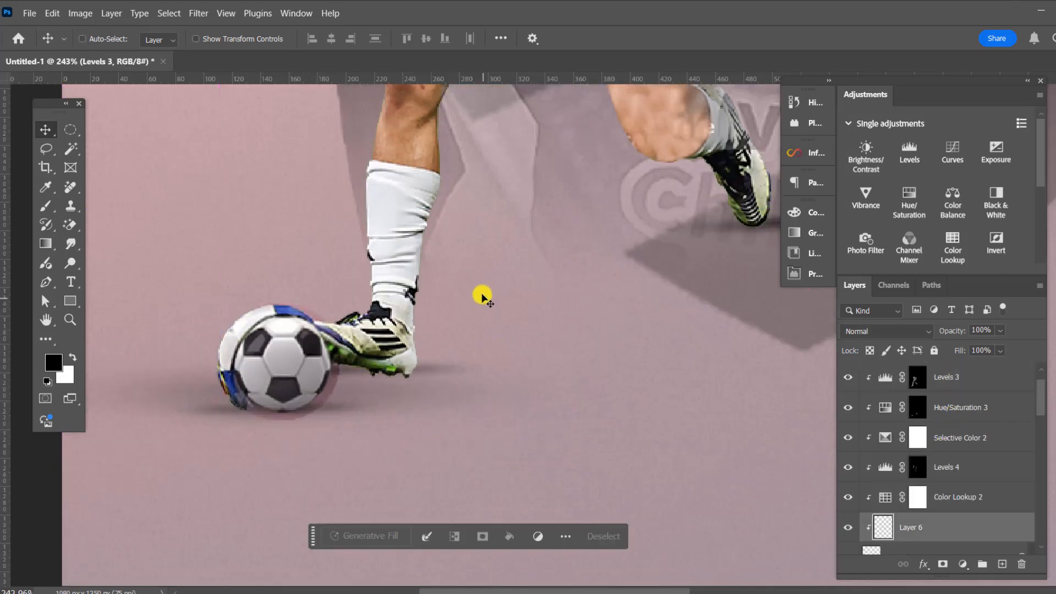
pyautogui.scroll(-5, 418, 262)
pyautogui.hotkey('ctrl', 'd')
pyautogui.scroll(-5, 437, 250)
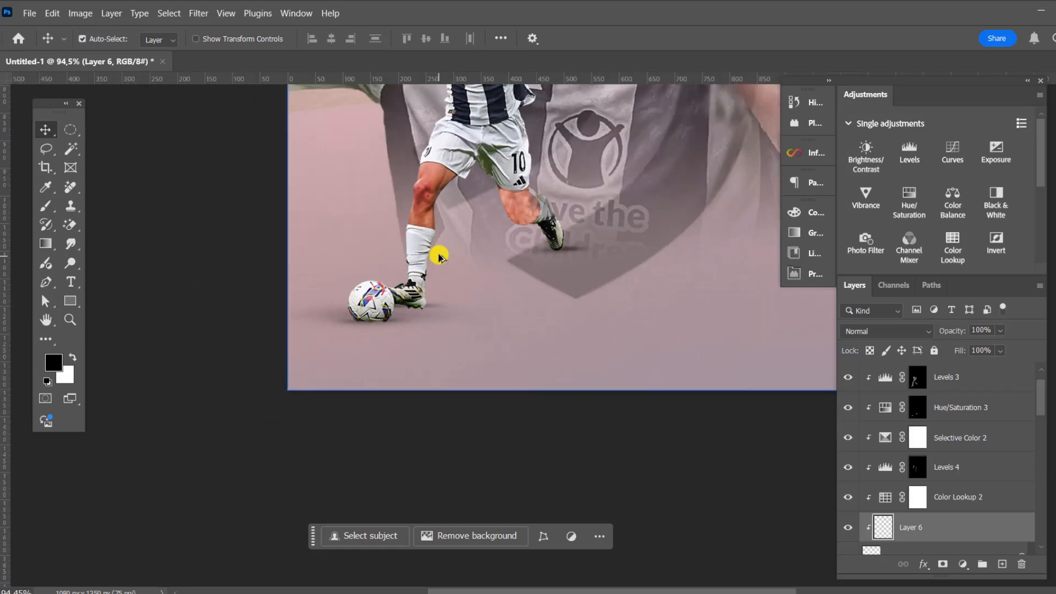
pyautogui.scroll(3, 705, 205)
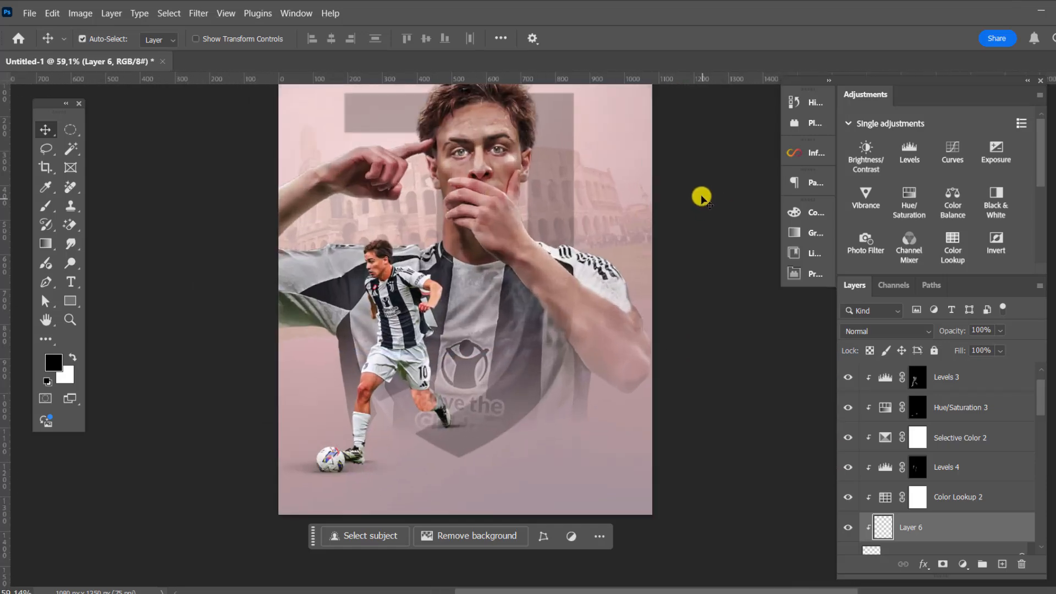
pyautogui.scroll(1, 624, 186)
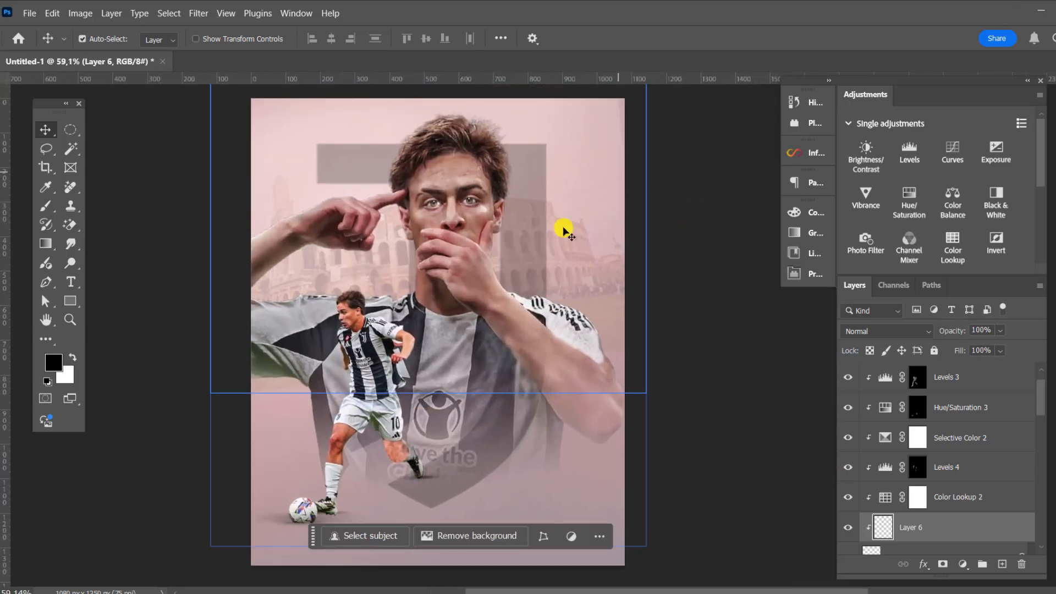
# - Add a Hue/Saturation adjustment with Saturation -100 clipped to the large portrait on Layer 1, and invert its mask to black
pyautogui.click(296, 364)
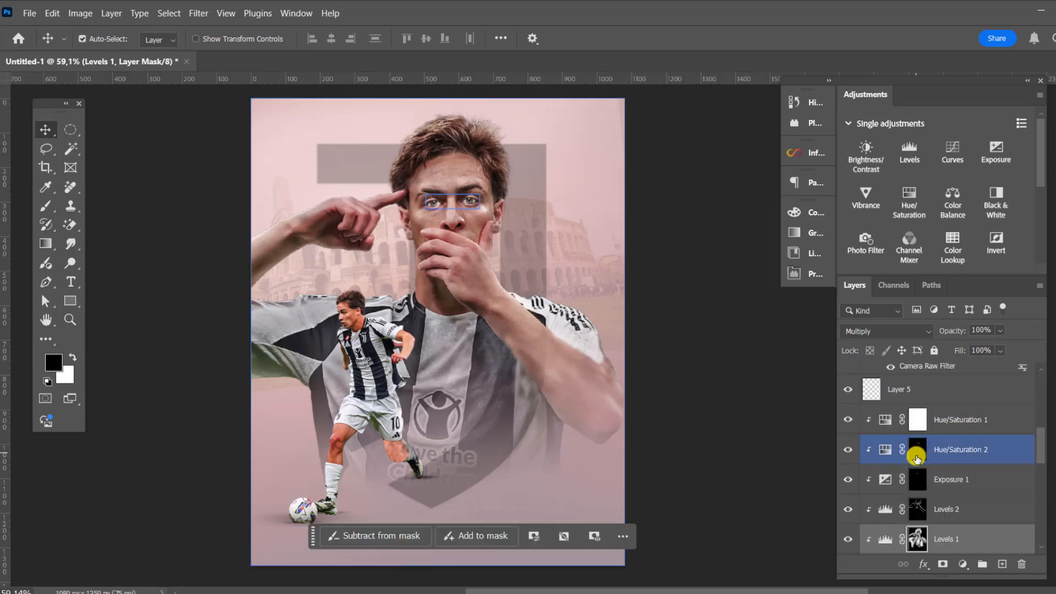
pyautogui.scroll(-4, 916, 458)
pyautogui.click(903, 476)
pyautogui.click(847, 482)
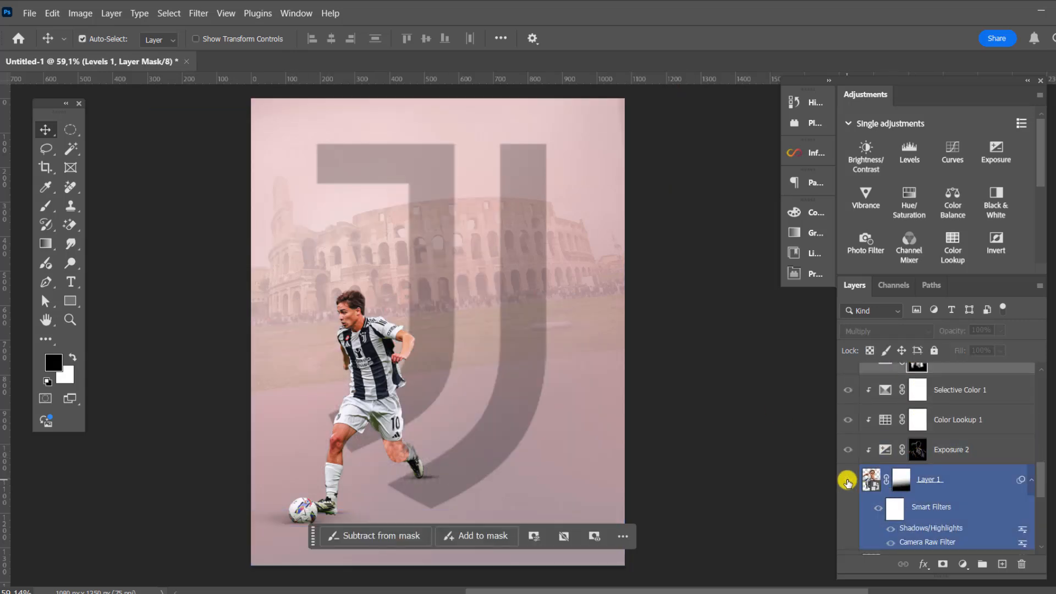
pyautogui.click(847, 482)
pyautogui.click(914, 480)
pyautogui.click(961, 565)
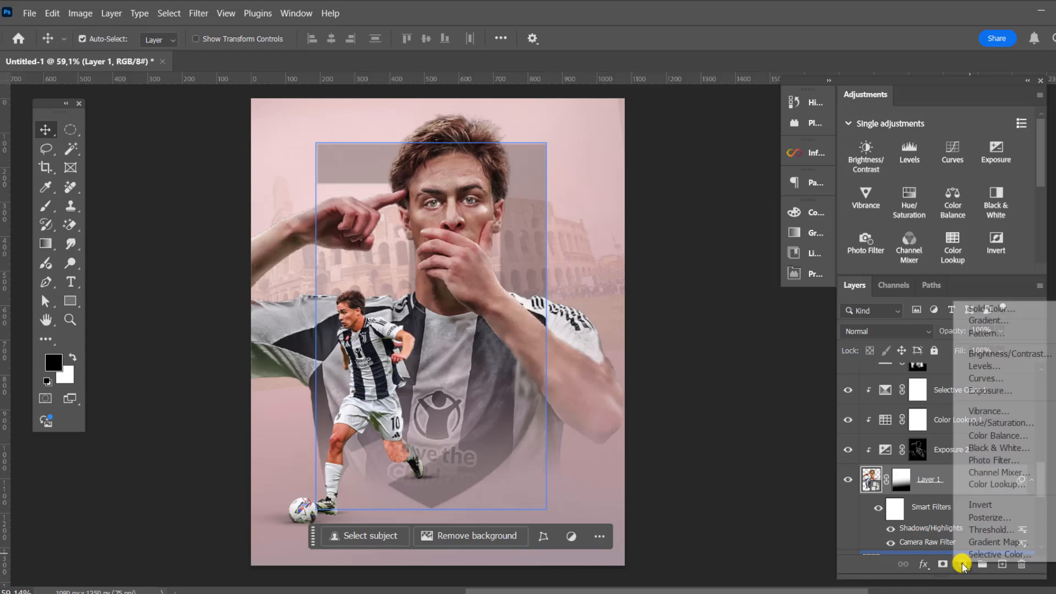
pyautogui.click(993, 423)
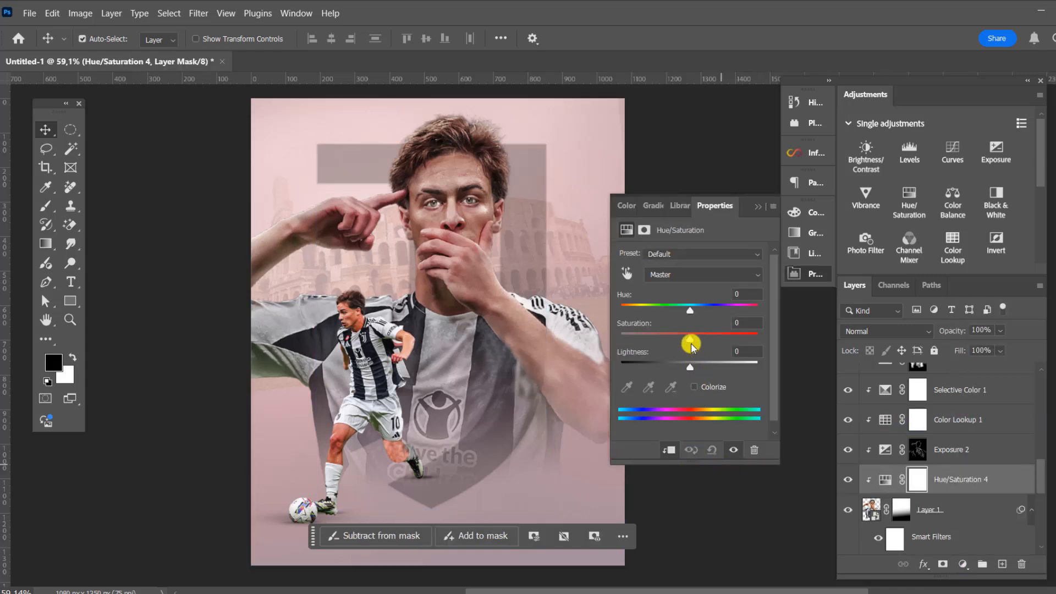
pyautogui.moveTo(691, 338); pyautogui.dragTo(622, 348)
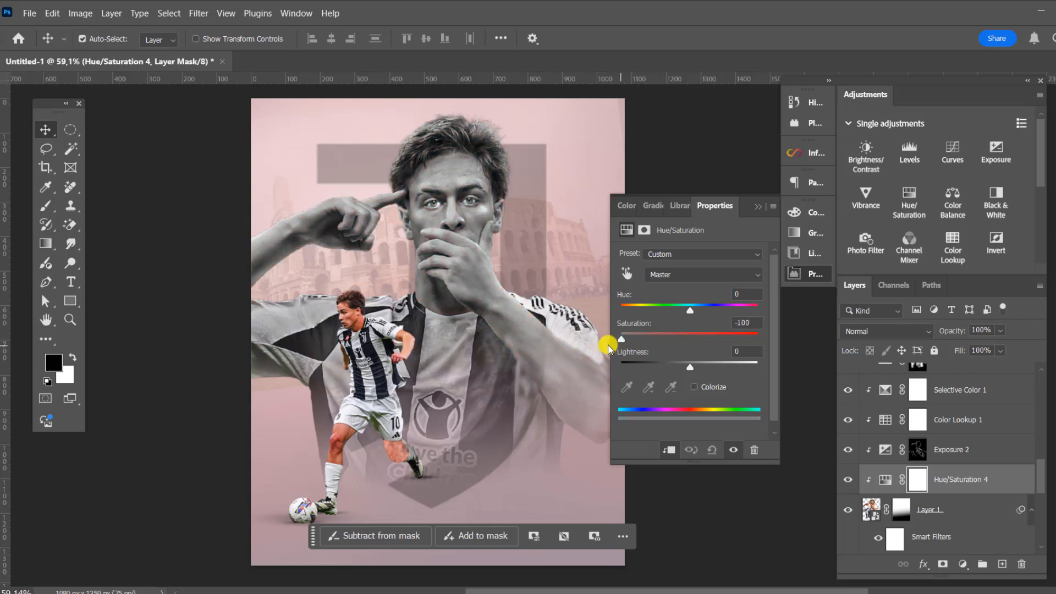
pyautogui.click(916, 483)
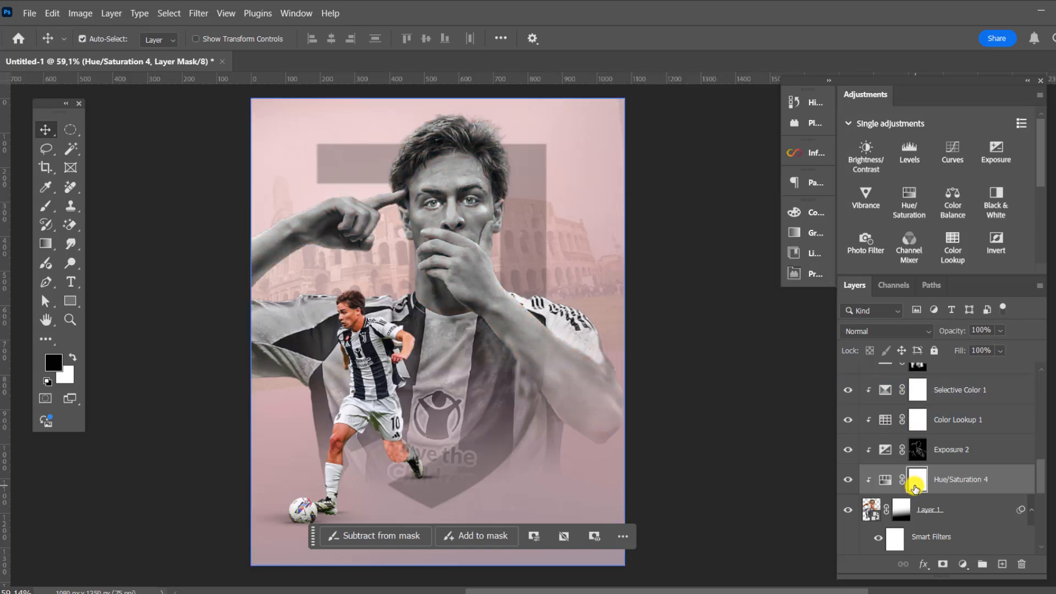
pyautogui.hotkey('ctrl', 'i')
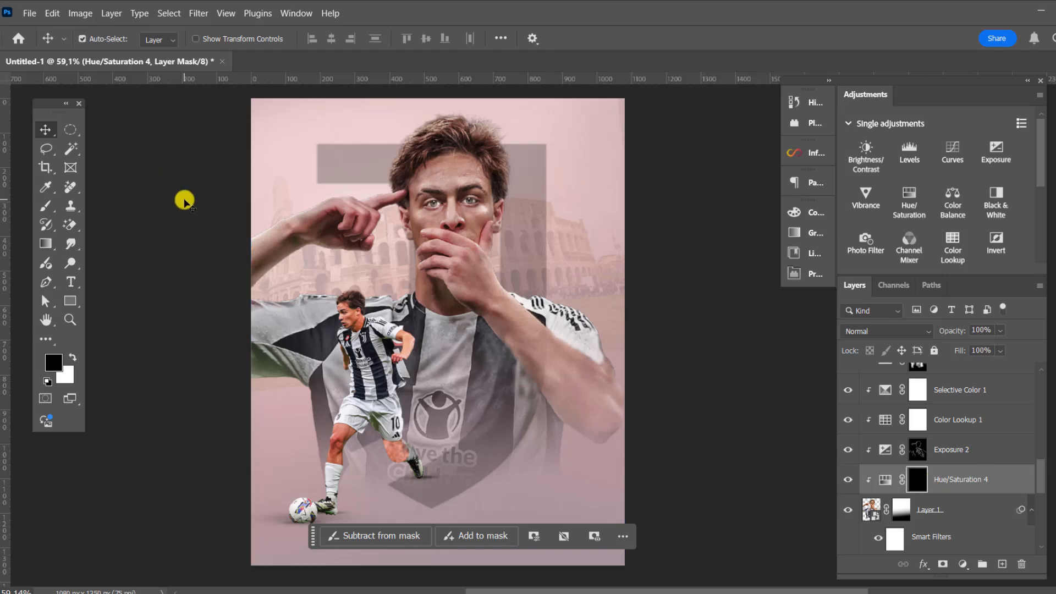
# - Paint white on the Hue/Saturation 4 mask over the portrait's green-tinted sleeve with a 250 px soft round brush
pyautogui.press('b')
pyautogui.click(72, 357)
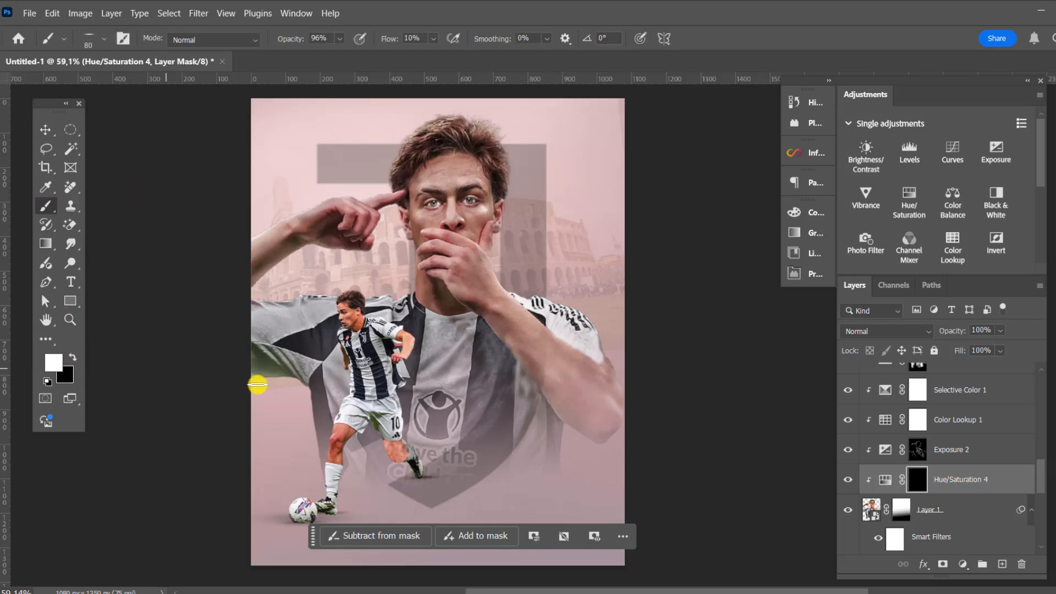
pyautogui.rightClick(345, 341)
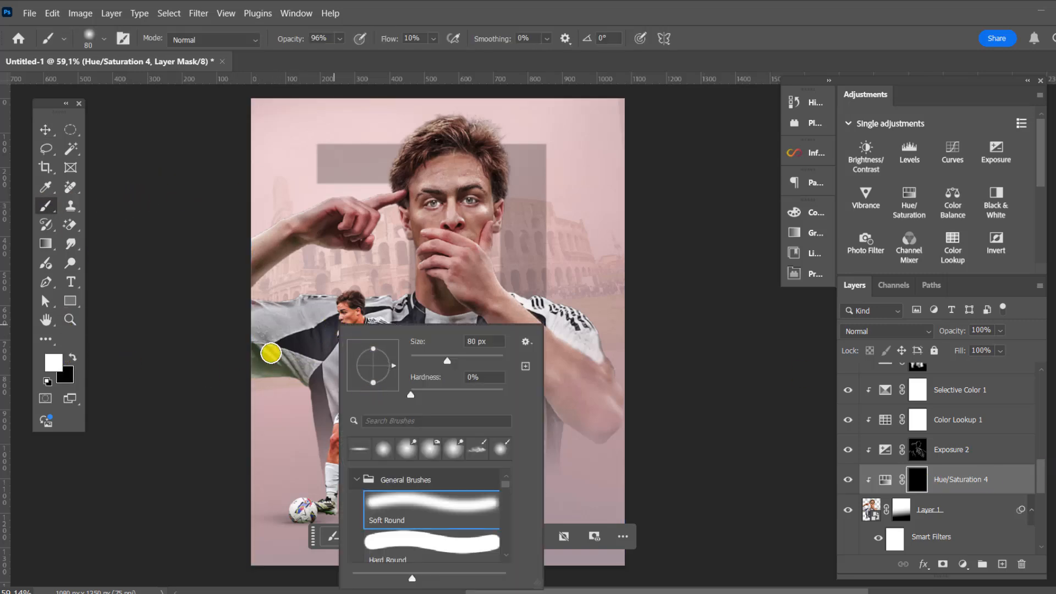
pyautogui.click(177, 307)
pyautogui.press(']')
pyautogui.press(']')
pyautogui.press(']')
pyautogui.press(']')
pyautogui.press(']')
pyautogui.press(']')
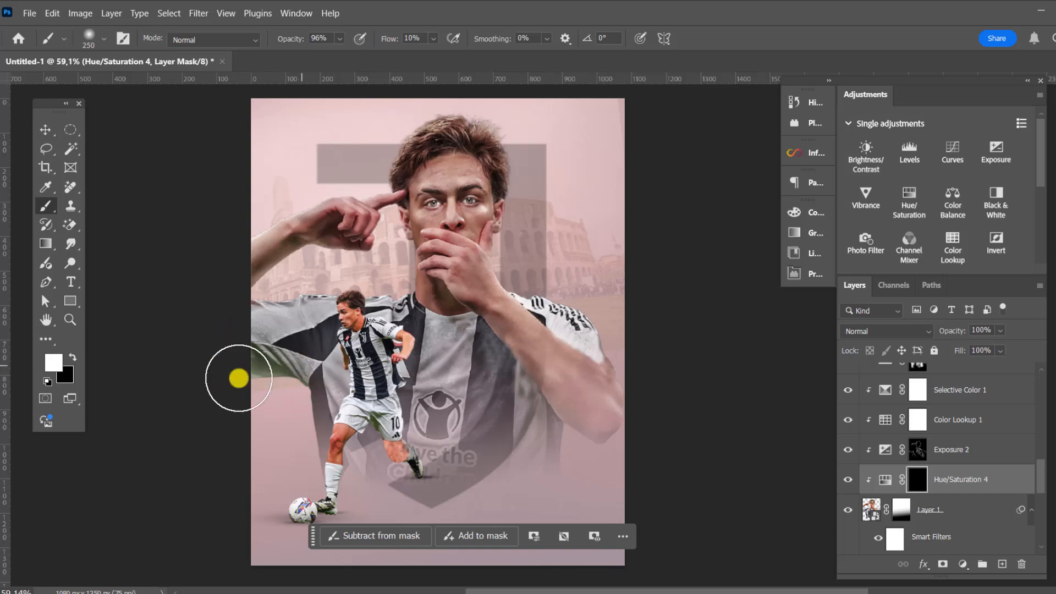
pyautogui.moveTo(238, 378)
pyautogui.mouseDown()
pyautogui.moveTo(213, 346)
pyautogui.moveTo(191, 361)
pyautogui.moveTo(264, 377)
pyautogui.moveTo(250, 382)
pyautogui.moveTo(275, 357)
pyautogui.mouseUp()
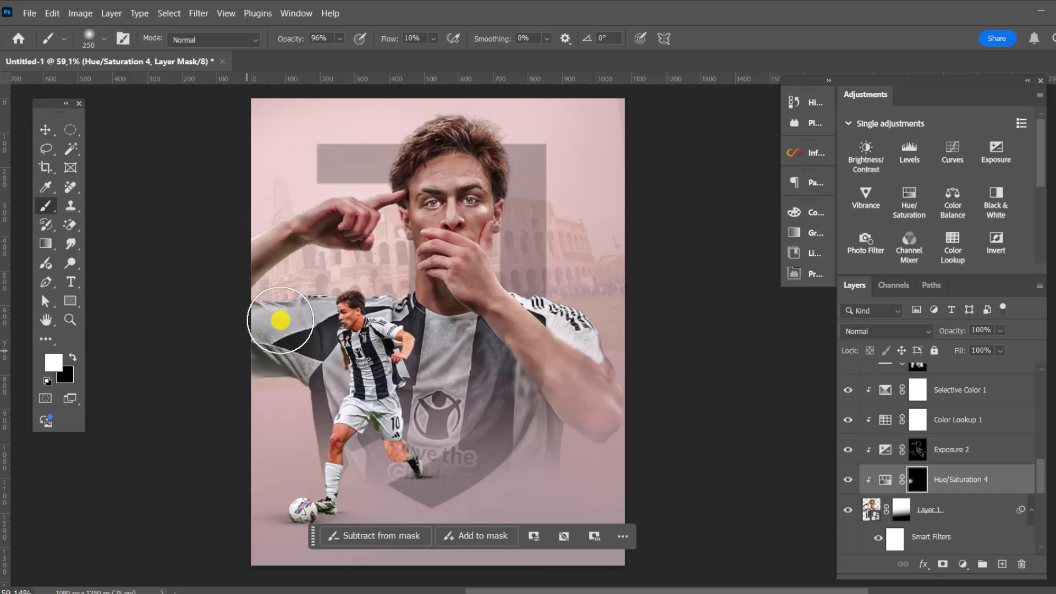
# - Raise the opacity of the club logo on Layer 3 to 46%
pyautogui.click(45, 130)
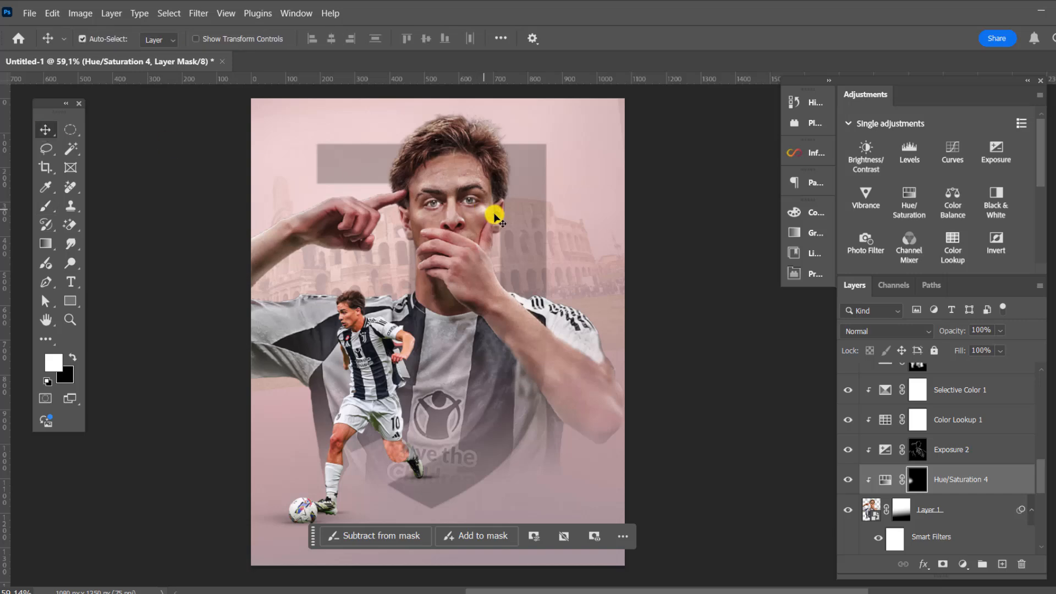
pyautogui.click(495, 209)
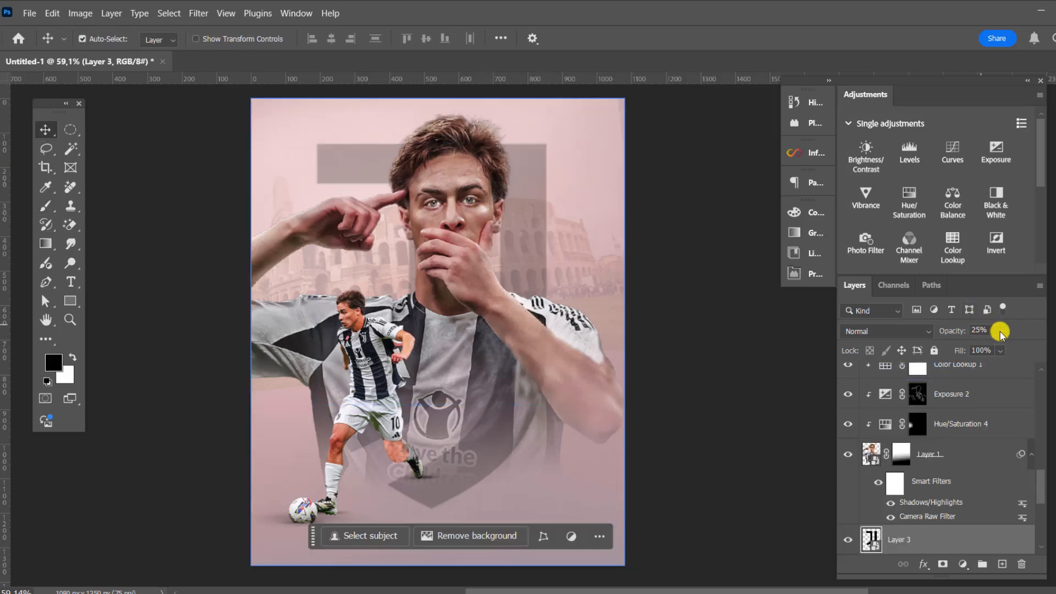
pyautogui.moveTo(1000, 332); pyautogui.dragTo(1002, 347)
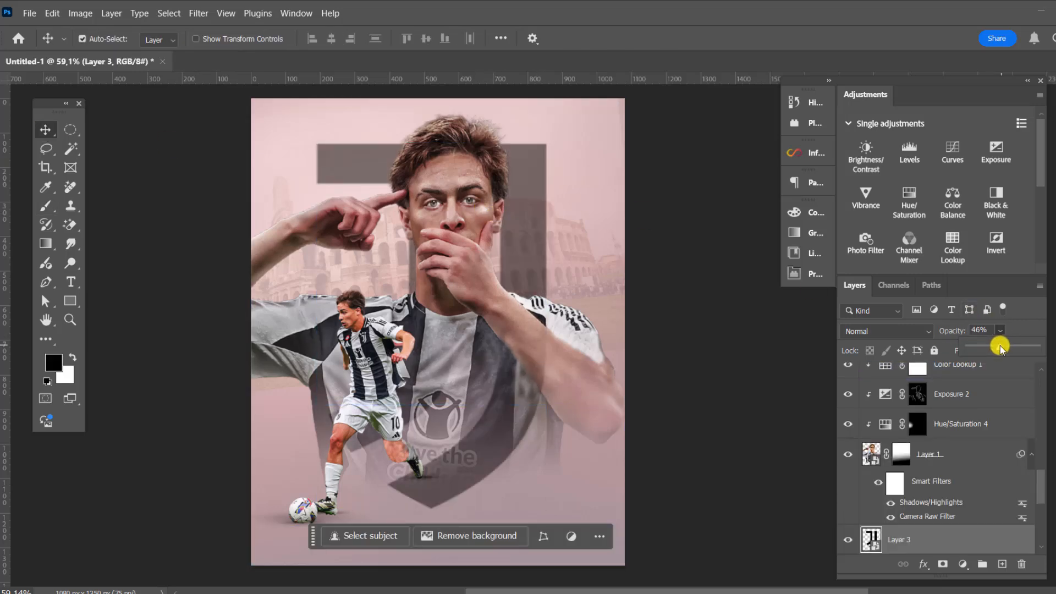
# - Add a Color Overlay layer style in white (ffffff) to the club logo on Layer 3
pyautogui.click(924, 564)
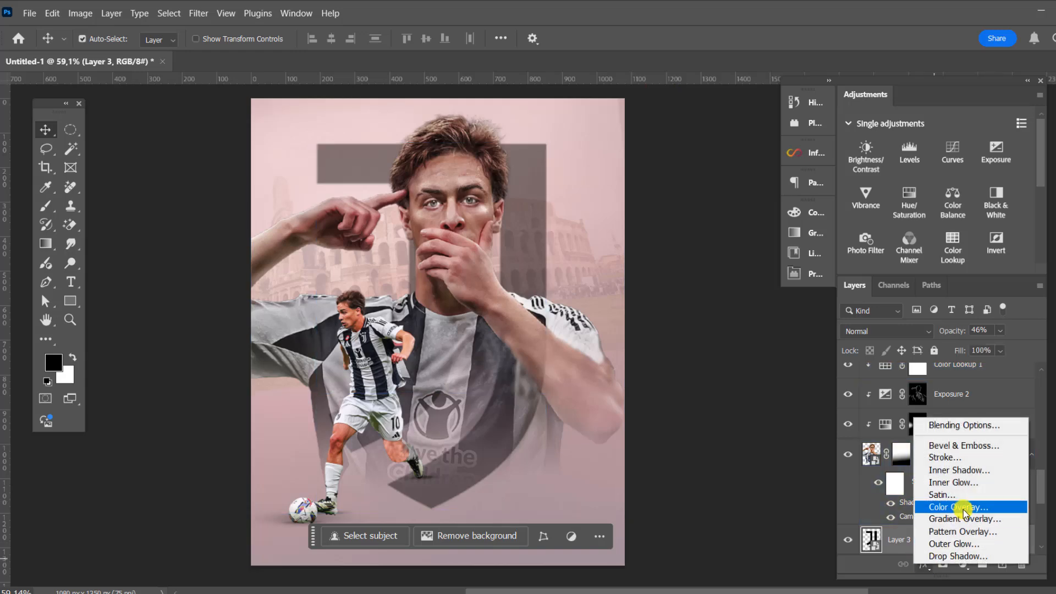
pyautogui.click(964, 507)
pyautogui.moveTo(613, 231); pyautogui.dragTo(821, 287)
pyautogui.click(942, 359)
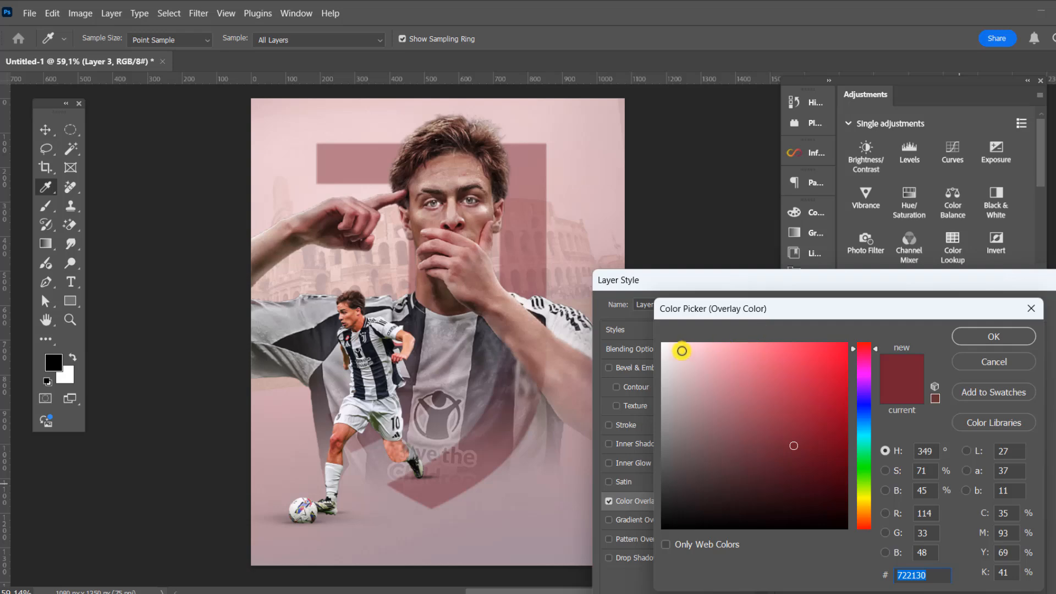
pyautogui.moveTo(681, 351); pyautogui.dragTo(644, 337)
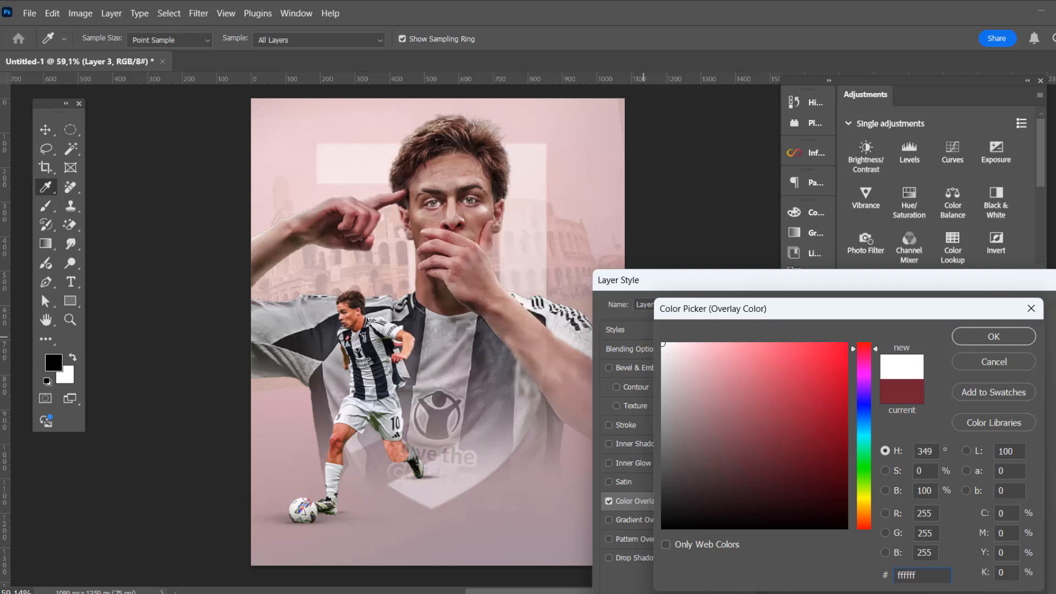
pyautogui.click(994, 336)
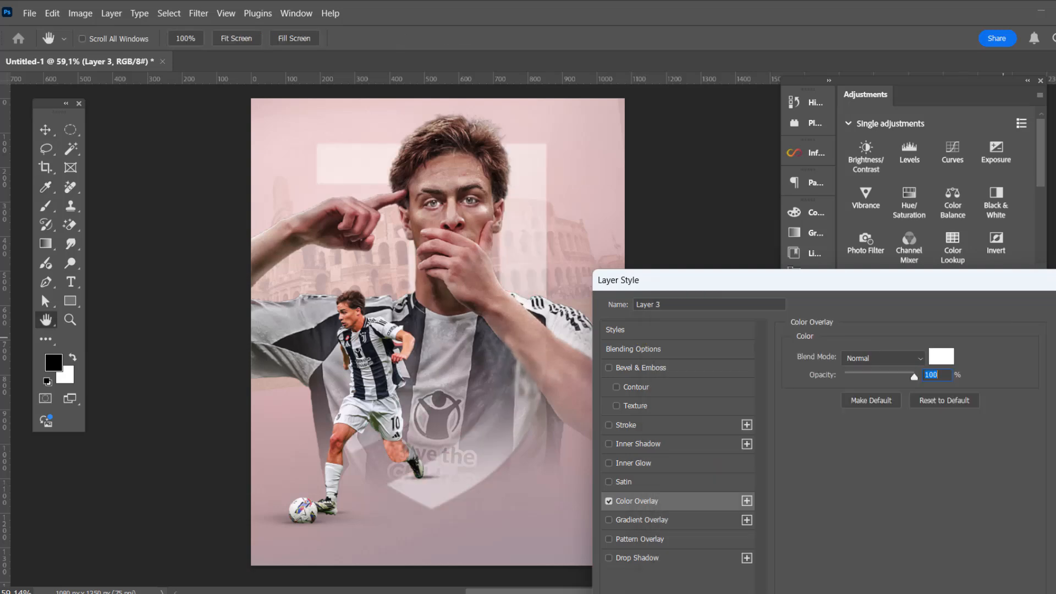
pyautogui.press('Return')
# - Examine the whole poster at different zoom levels and in full-screen mode to judge the white club logo
pyautogui.scroll(-2, 597, 274)
pyautogui.moveTo(705, 261); pyautogui.dragTo(639, 260)
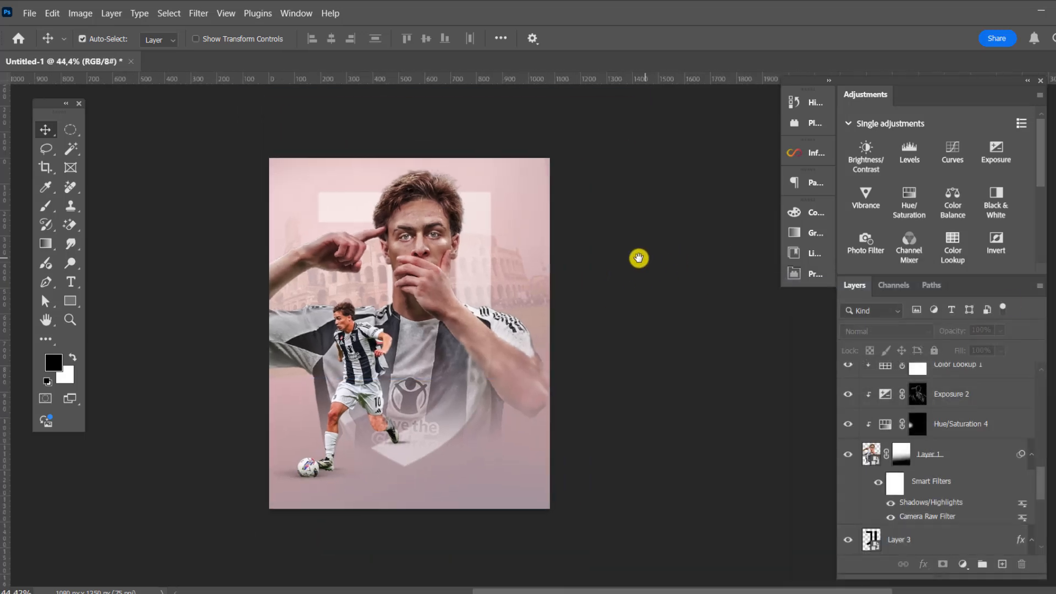
pyautogui.scroll(3, 563, 253)
pyautogui.moveTo(493, 245); pyautogui.dragTo(523, 259)
pyautogui.scroll(-1, 591, 251)
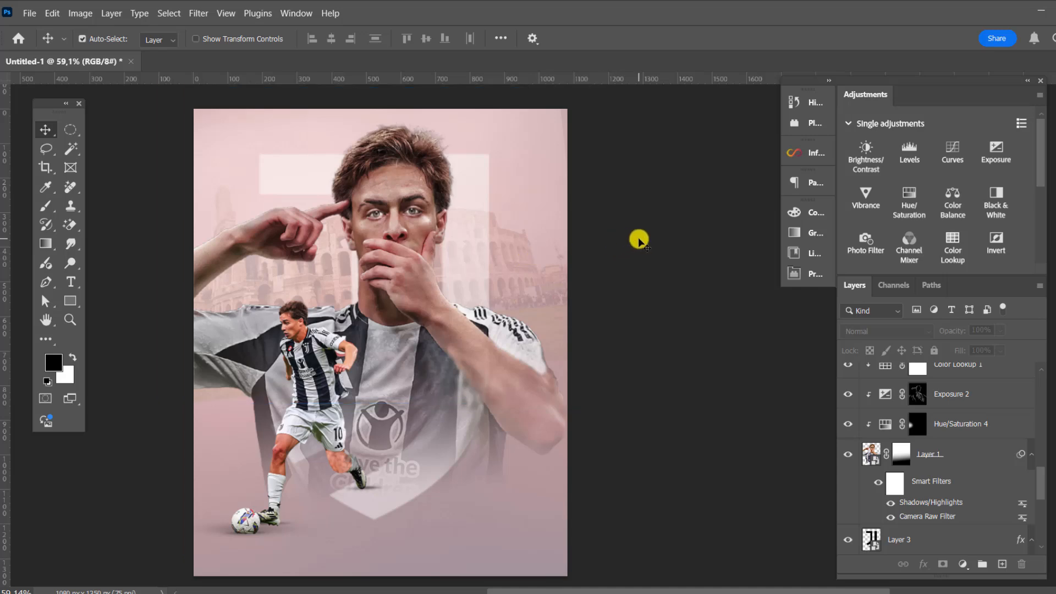
pyautogui.scroll(-2, 513, 220)
pyautogui.scroll(2, 547, 217)
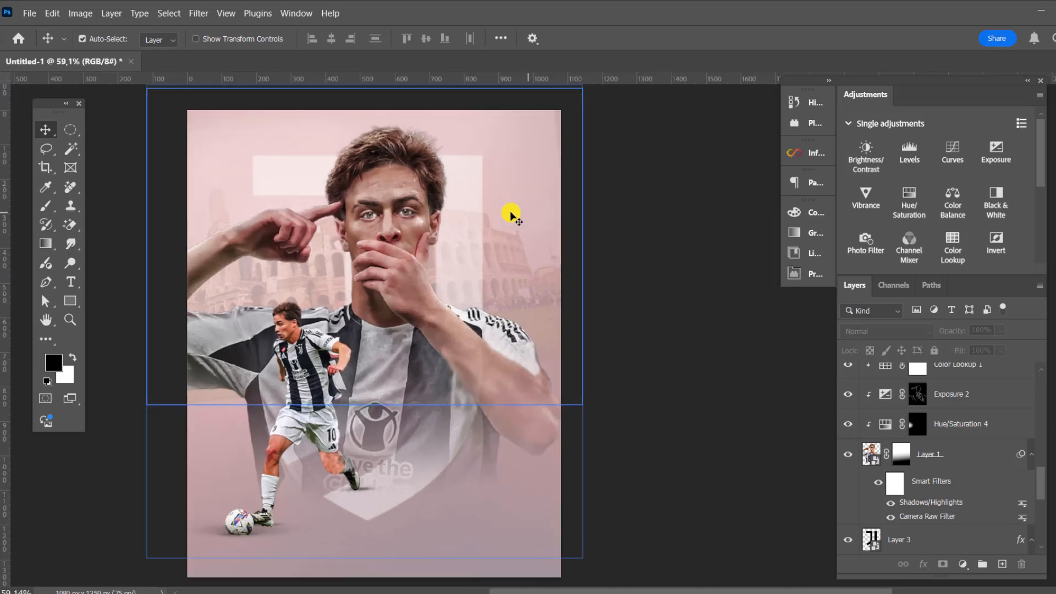
pyautogui.click(459, 203)
pyautogui.press('f')
pyautogui.press('f')
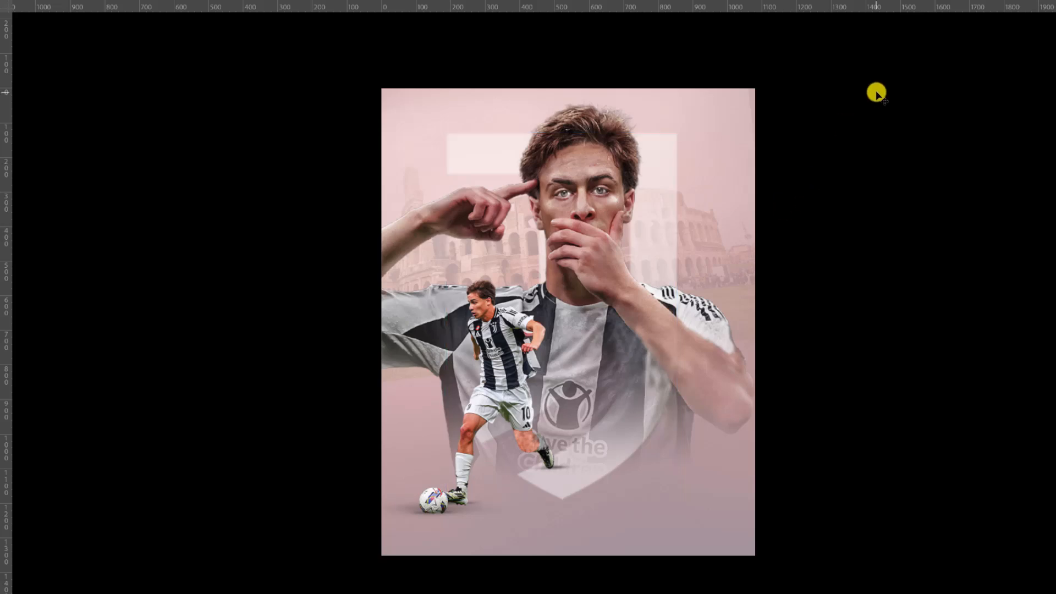
pyautogui.press('f')
pyautogui.press('f')
# - Create a new layer at the top of the stack, stamp all visible layers onto it, and convert it to a smart object
pyautogui.scroll(3, 967, 404)
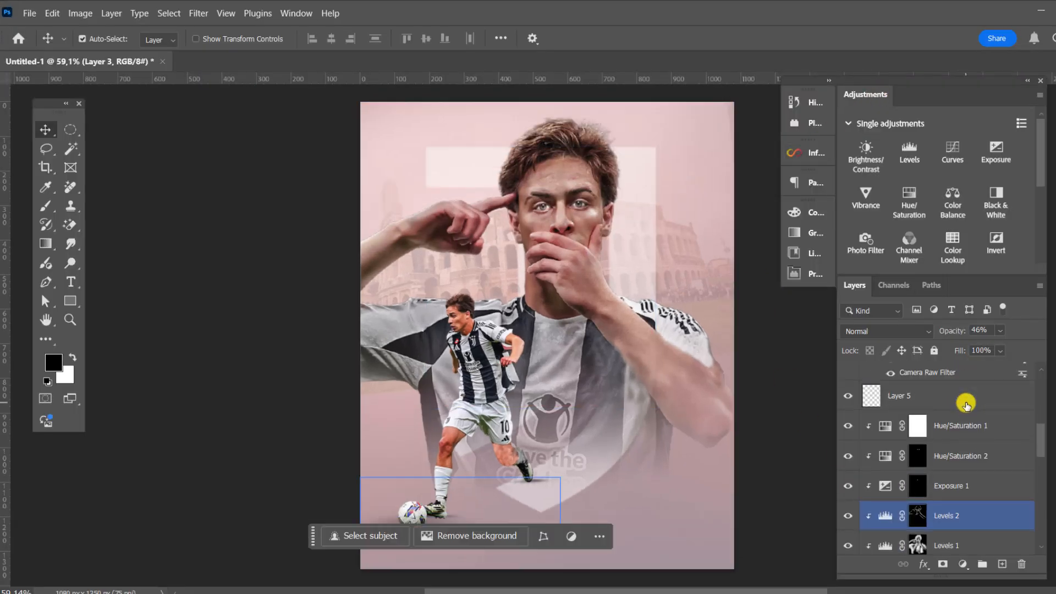
pyautogui.scroll(5, 966, 404)
pyautogui.click(974, 384)
pyautogui.click(1001, 565)
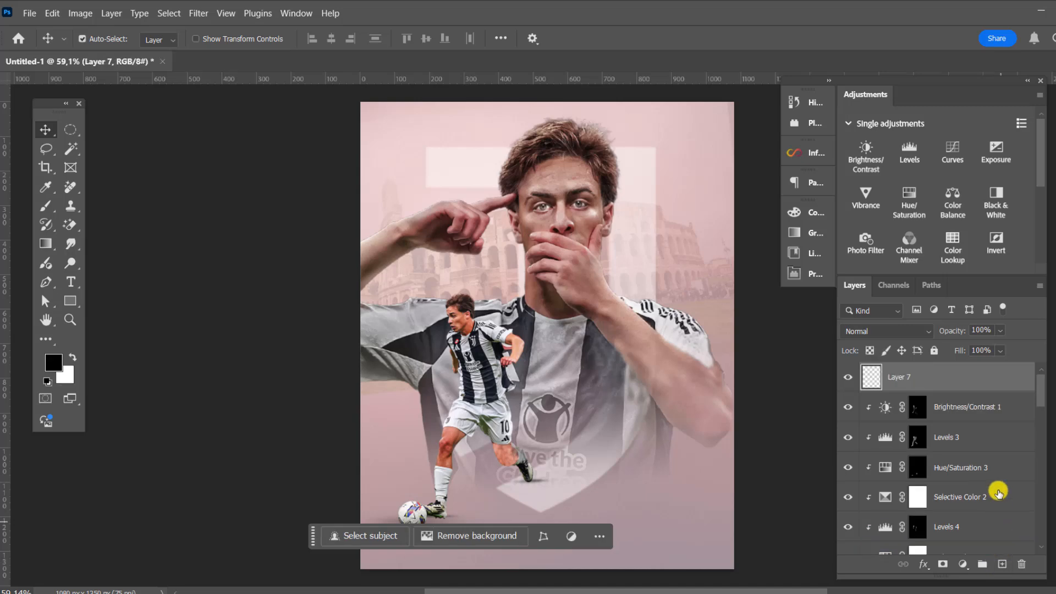
pyautogui.hotkey('ctrl', 'shift', 'alt', 'e')
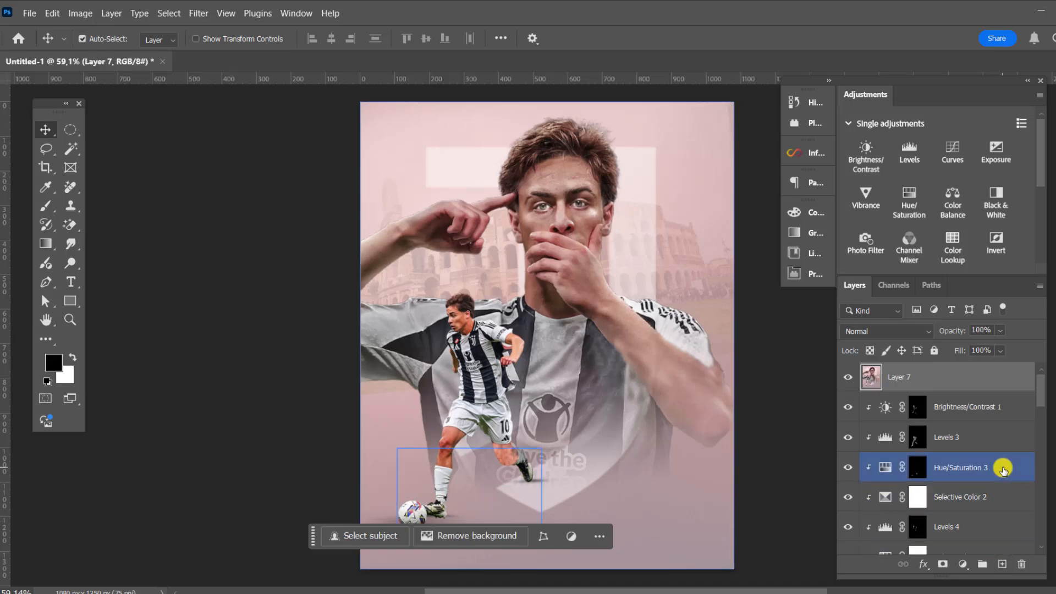
pyautogui.rightClick(1012, 383)
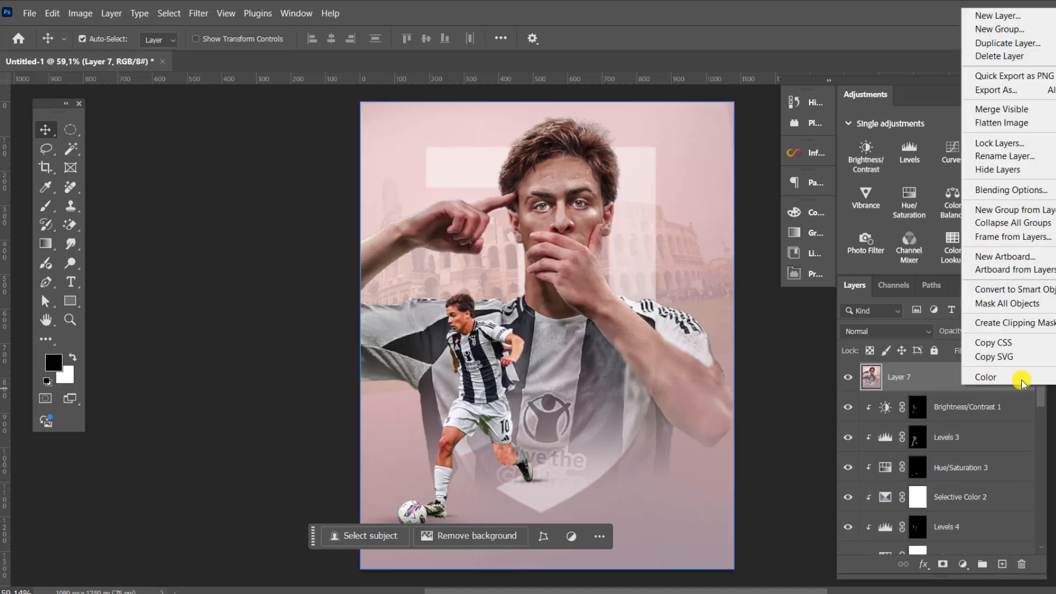
pyautogui.click(1027, 289)
# - Apply a Camera Raw Filter with the Artistic 05 profile at amount 100 to the merged Layer 7
pyautogui.click(197, 14)
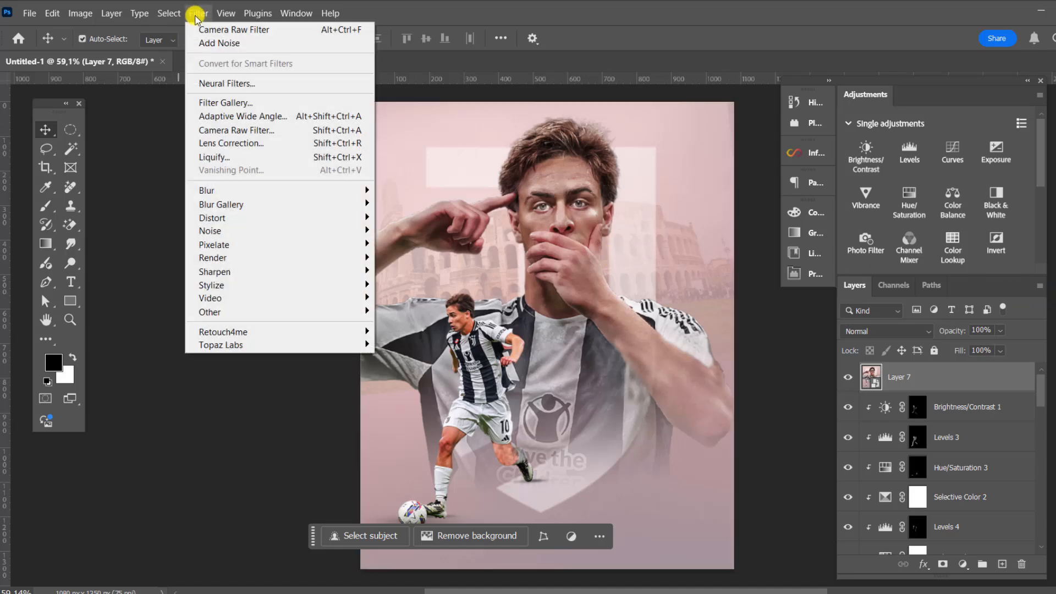
pyautogui.click(239, 130)
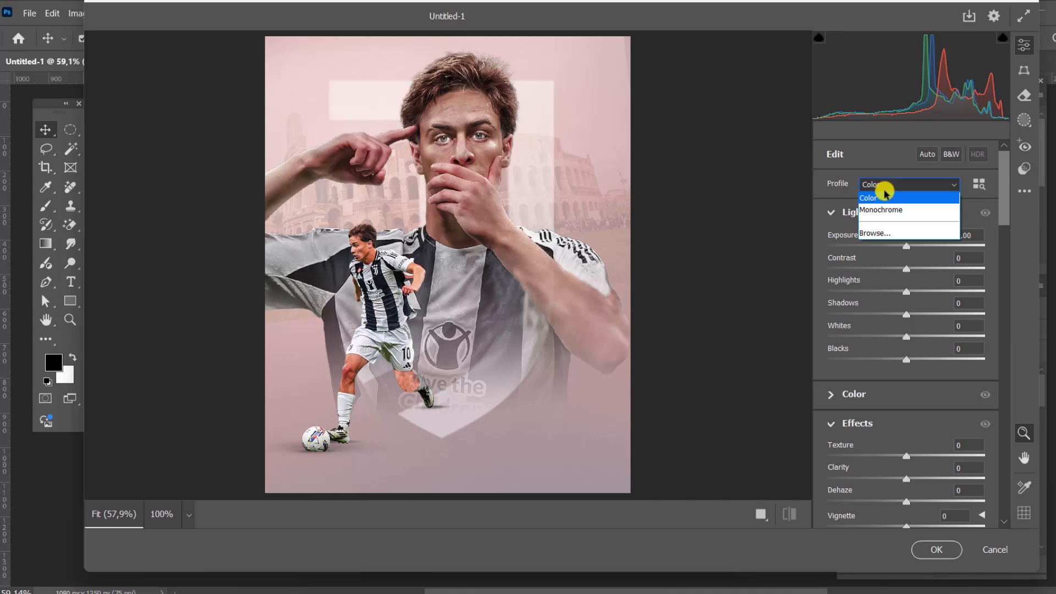
pyautogui.click(880, 234)
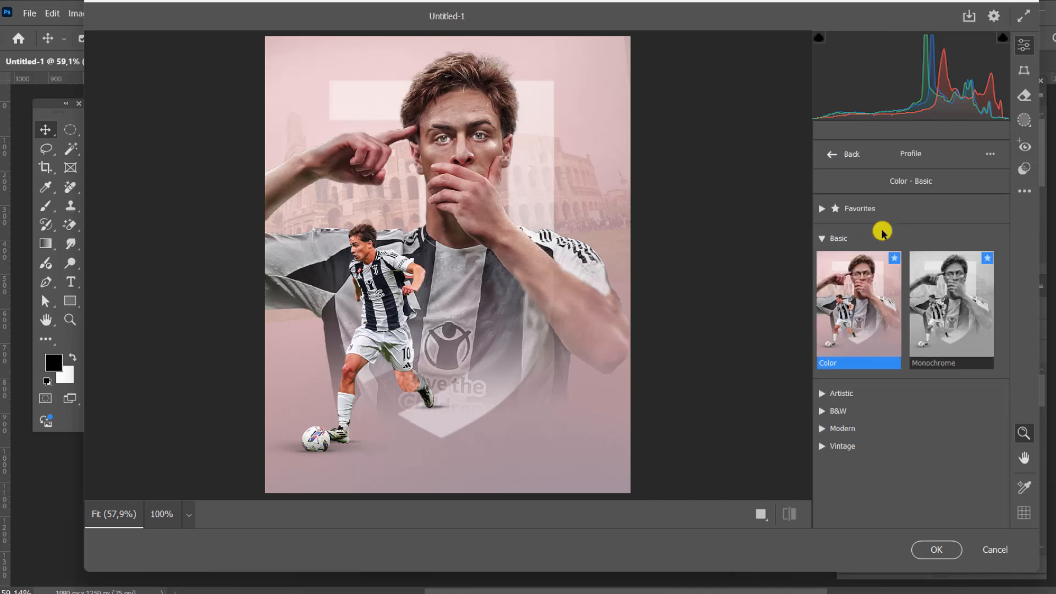
pyautogui.click(822, 394)
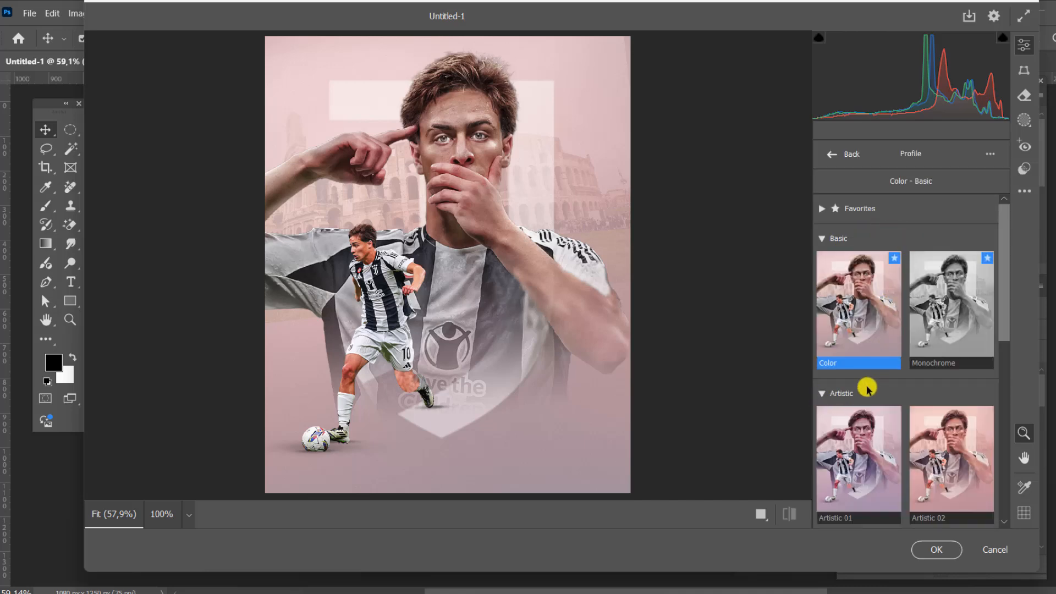
pyautogui.scroll(-2, 868, 385)
pyautogui.click(871, 387)
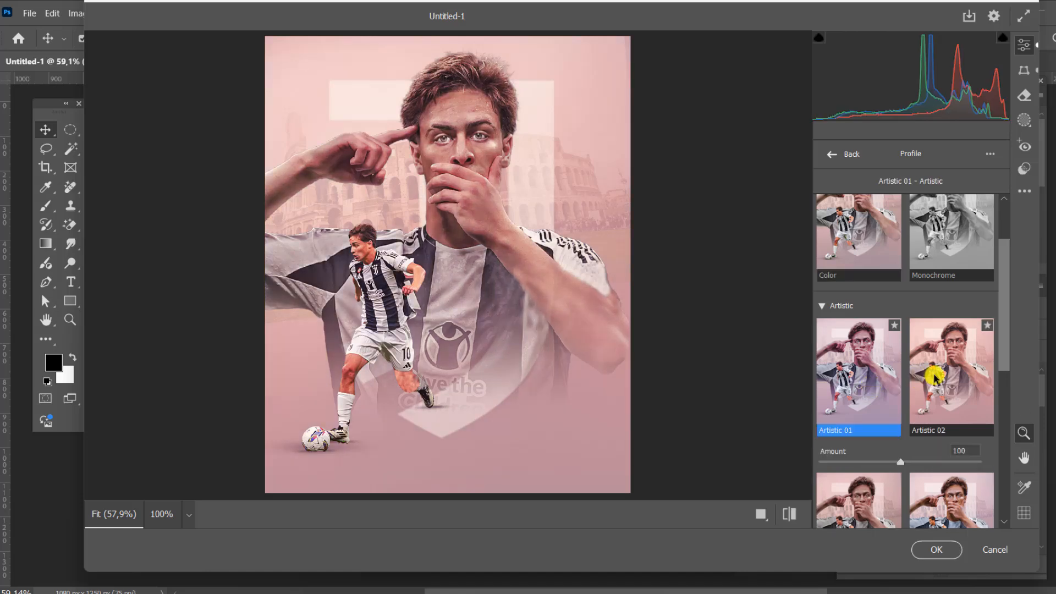
pyautogui.scroll(-2, 933, 378)
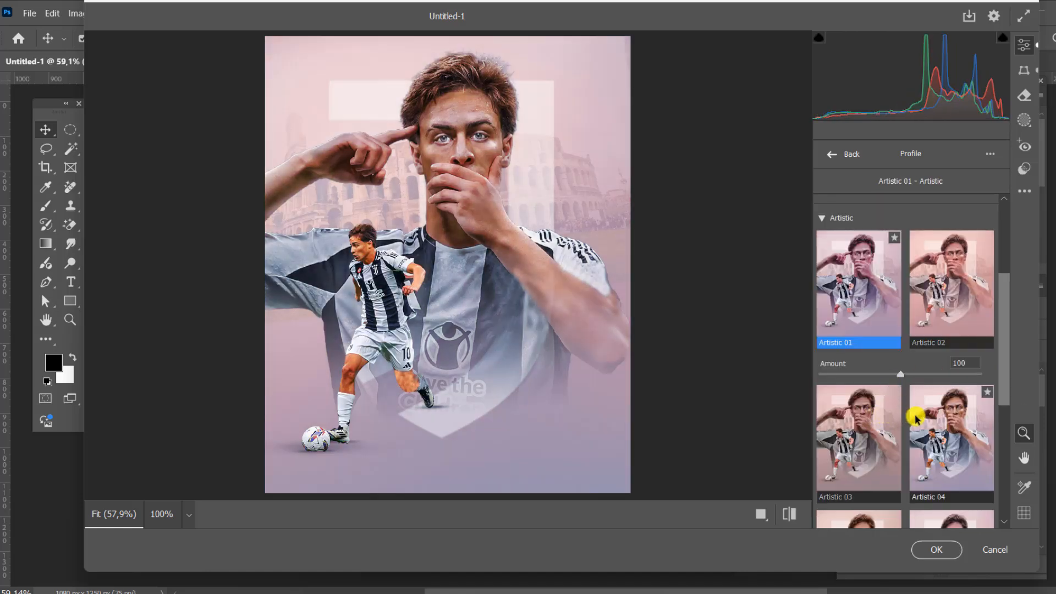
pyautogui.scroll(-2, 917, 420)
pyautogui.scroll(-4, 903, 406)
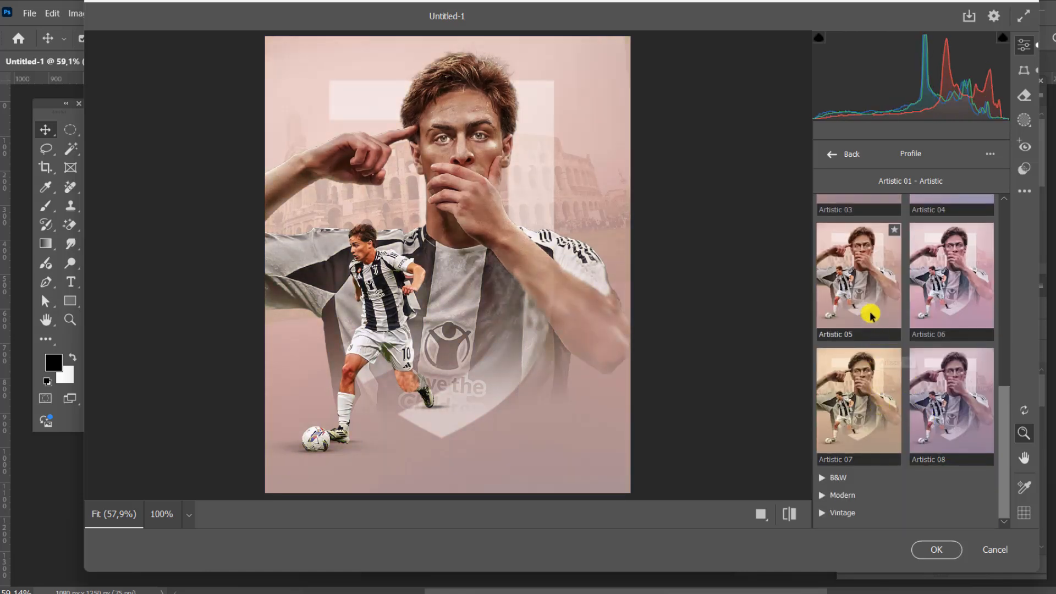
pyautogui.click(895, 287)
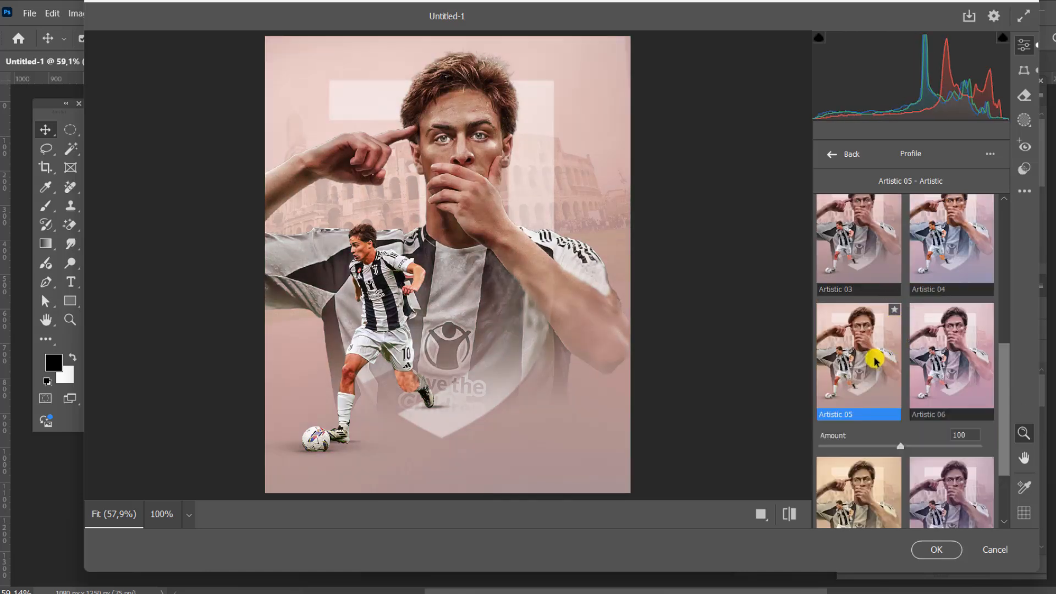
pyautogui.click(936, 550)
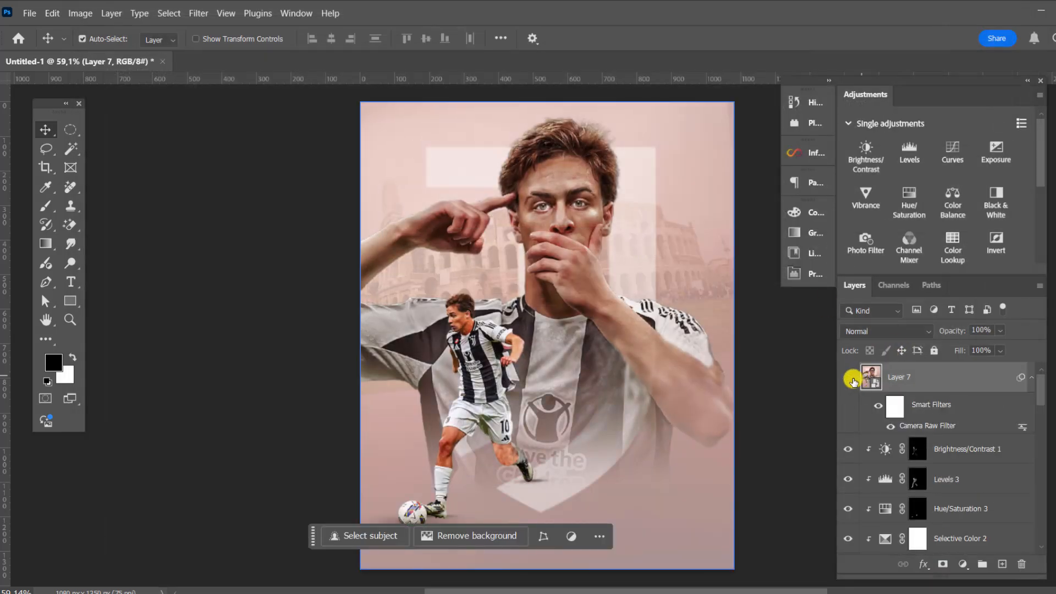
# - Compare the poster with and without the graded Layer 7, and examine it at several zoom levels
pyautogui.click(848, 378)
pyautogui.click(848, 377)
pyautogui.scroll(-4, 557, 218)
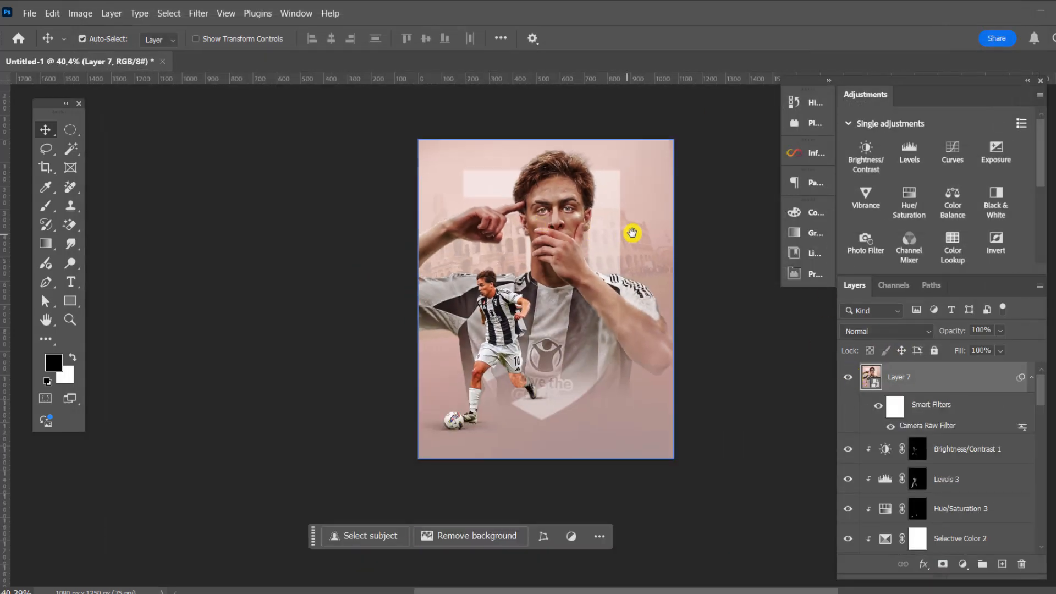
pyautogui.moveTo(649, 215); pyautogui.dragTo(568, 193)
pyautogui.scroll(5, 539, 127)
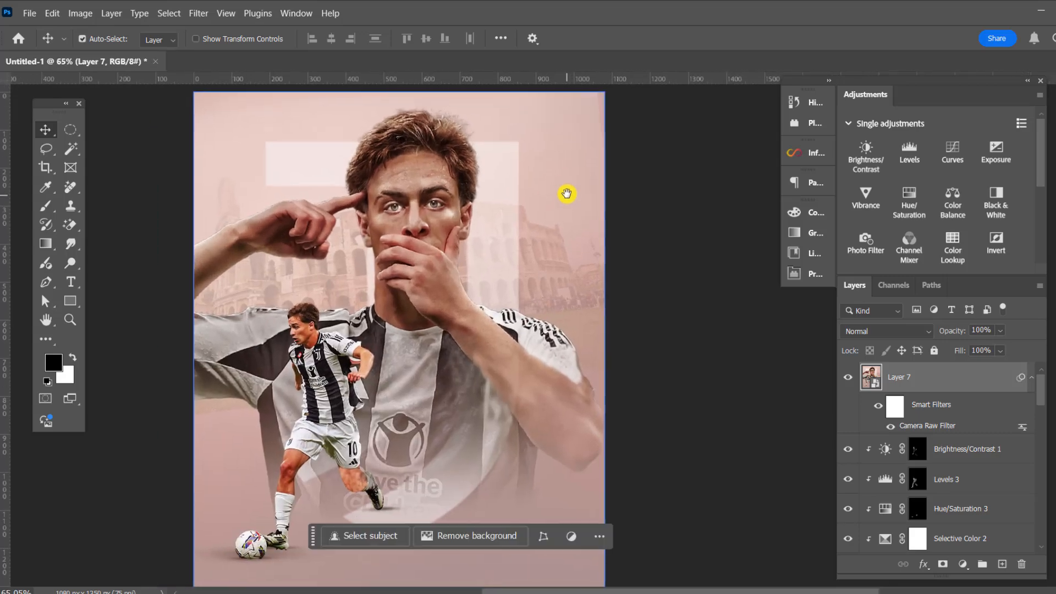
pyautogui.click(651, 195)
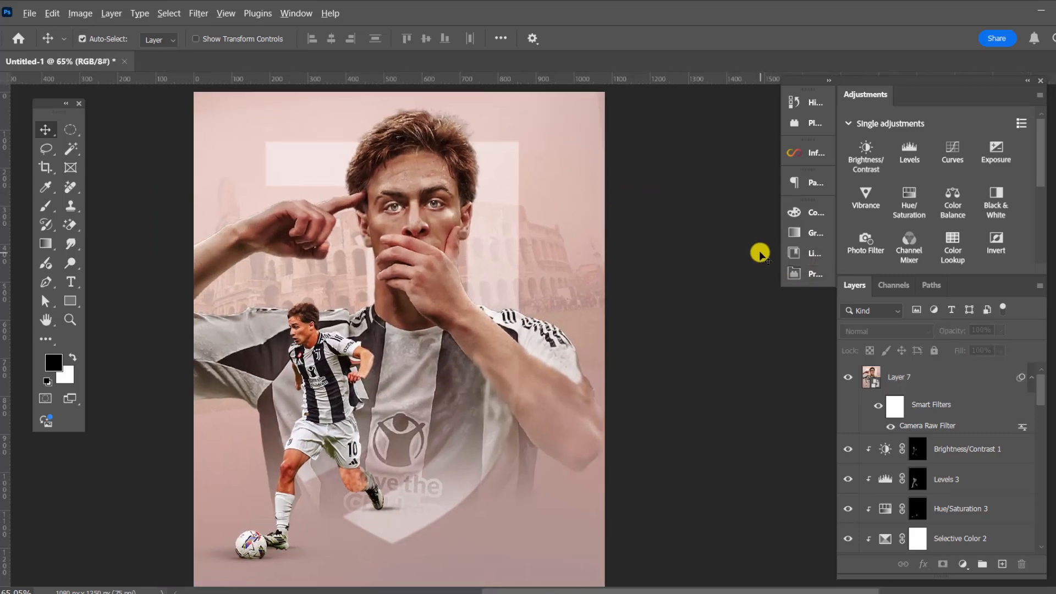
pyautogui.click(537, 188)
pyautogui.scroll(-2, 537, 188)
# - Add a Color Balance adjustment clipped to Layer 7, with midtones at Cyan-Red +42, Magenta-Green -4 and Yellow-Blue -14
pyautogui.click(927, 378)
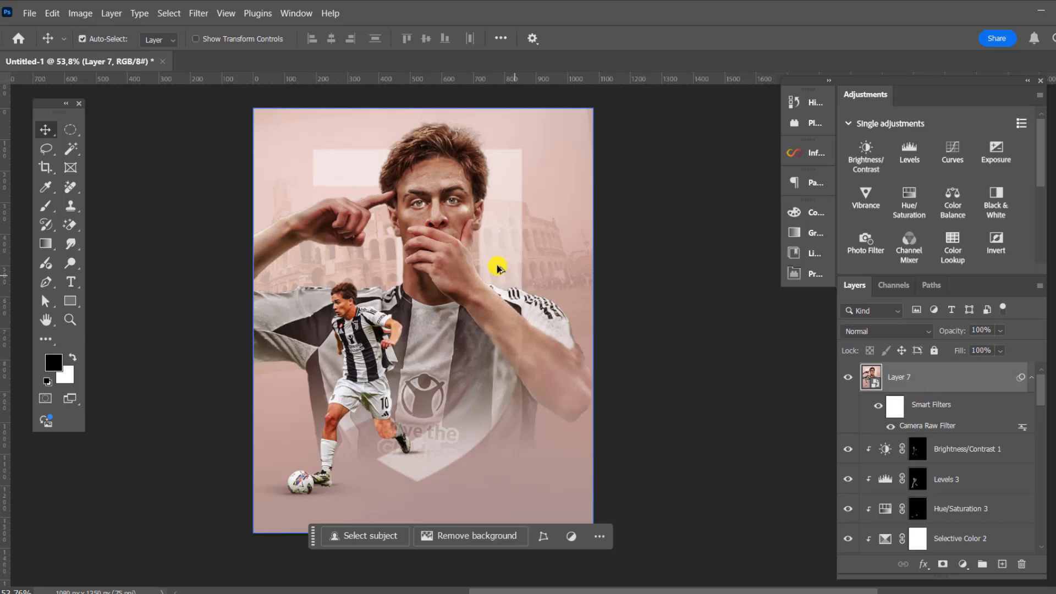
pyautogui.scroll(3, 468, 238)
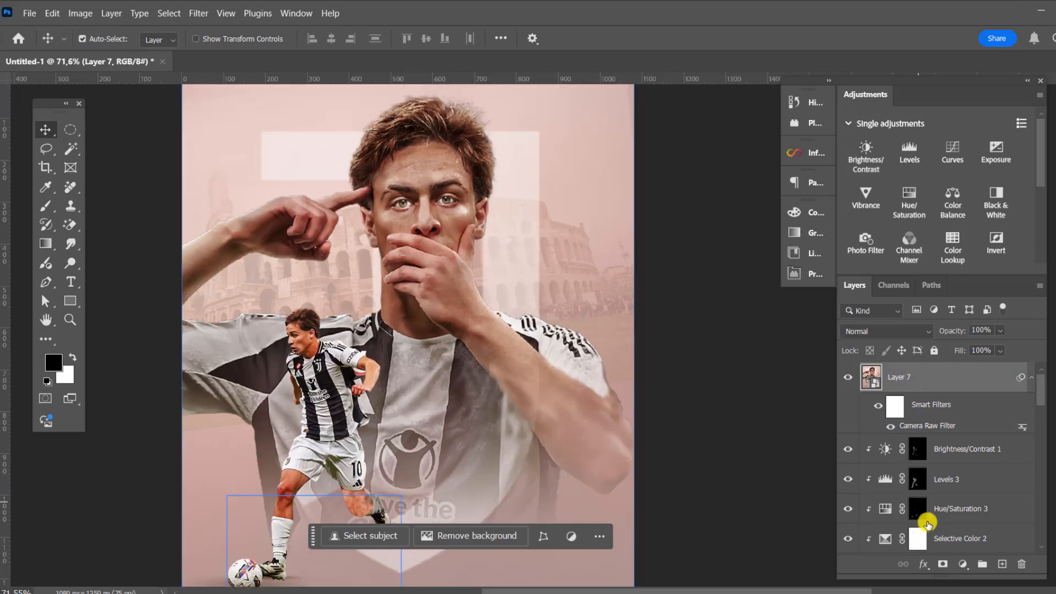
pyautogui.click(966, 565)
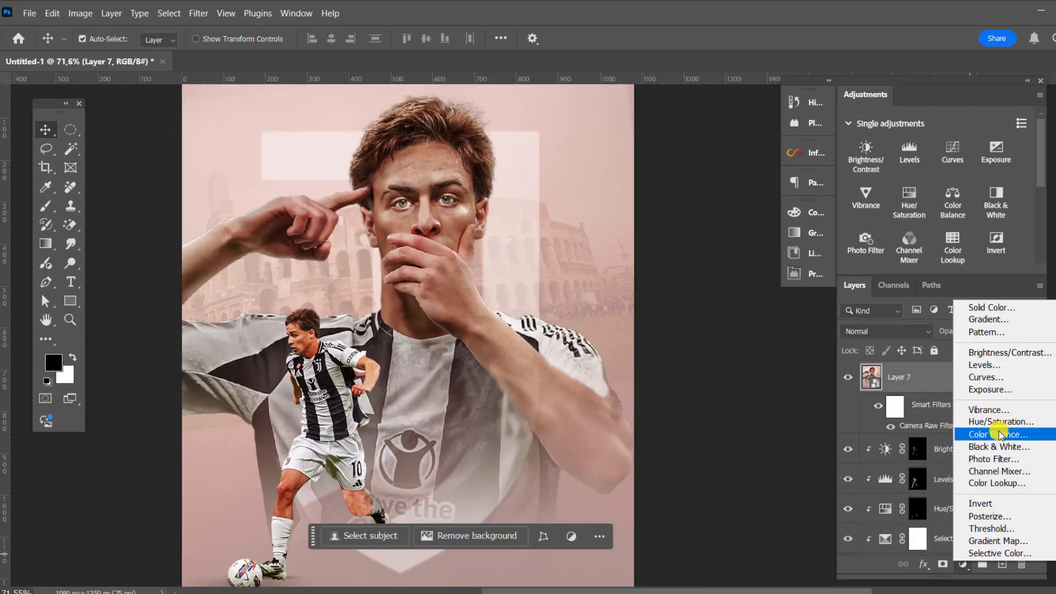
pyautogui.click(1000, 435)
pyautogui.click(669, 450)
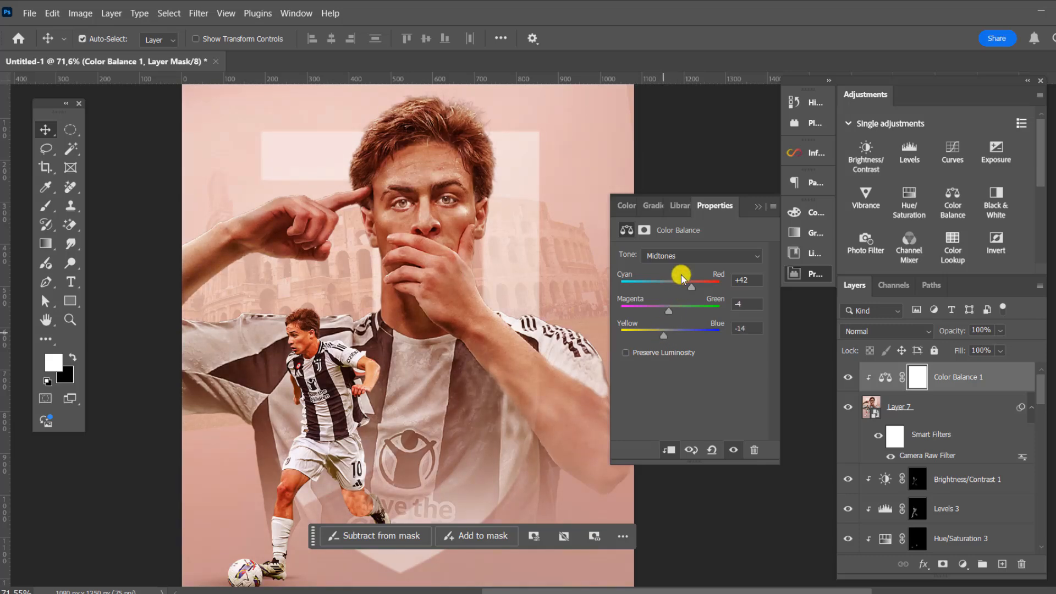
# - Shift the Color Balance shadows to Cyan-Red +13 and slightly towards yellow, and adjust the highlights
pyautogui.click(667, 255)
pyautogui.click(670, 272)
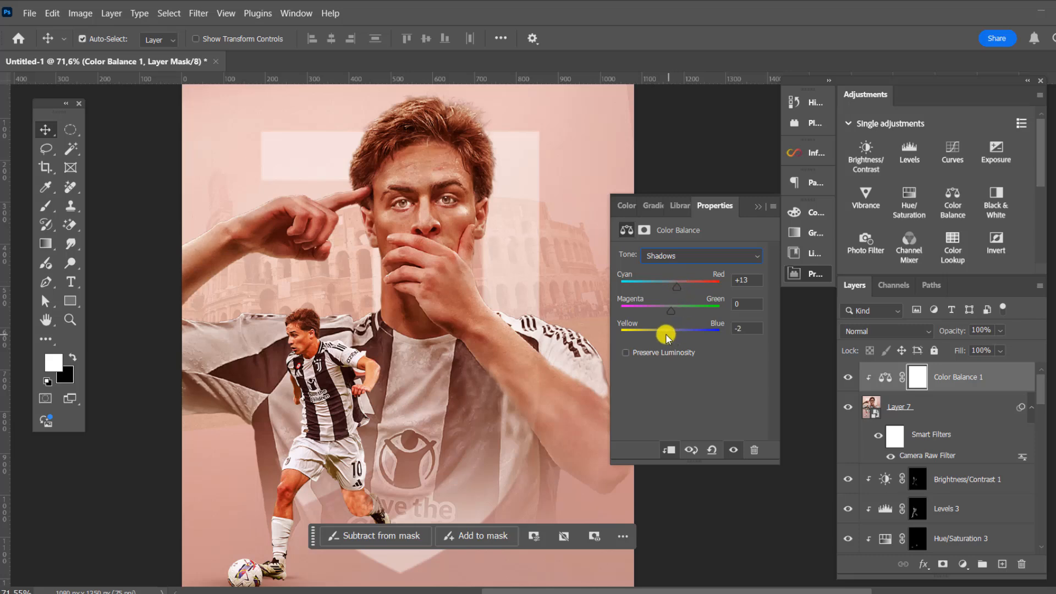
pyautogui.click(672, 256)
pyautogui.click(666, 297)
pyautogui.click(757, 208)
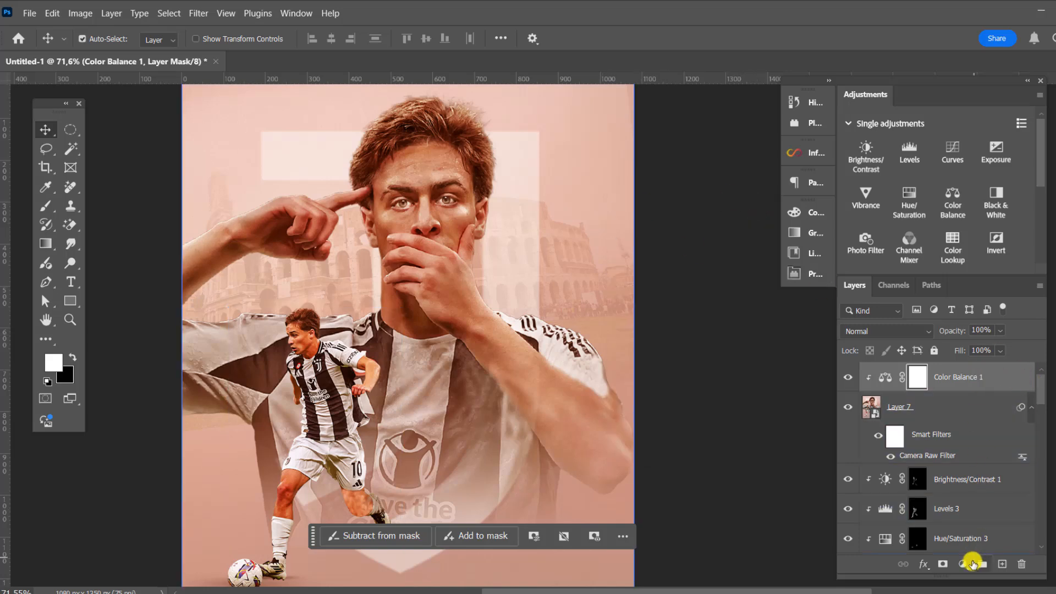
# - Add a Solid Color fill layer in a very pale pinkish white above Color Balance 1
pyautogui.click(972, 563)
pyautogui.click(998, 306)
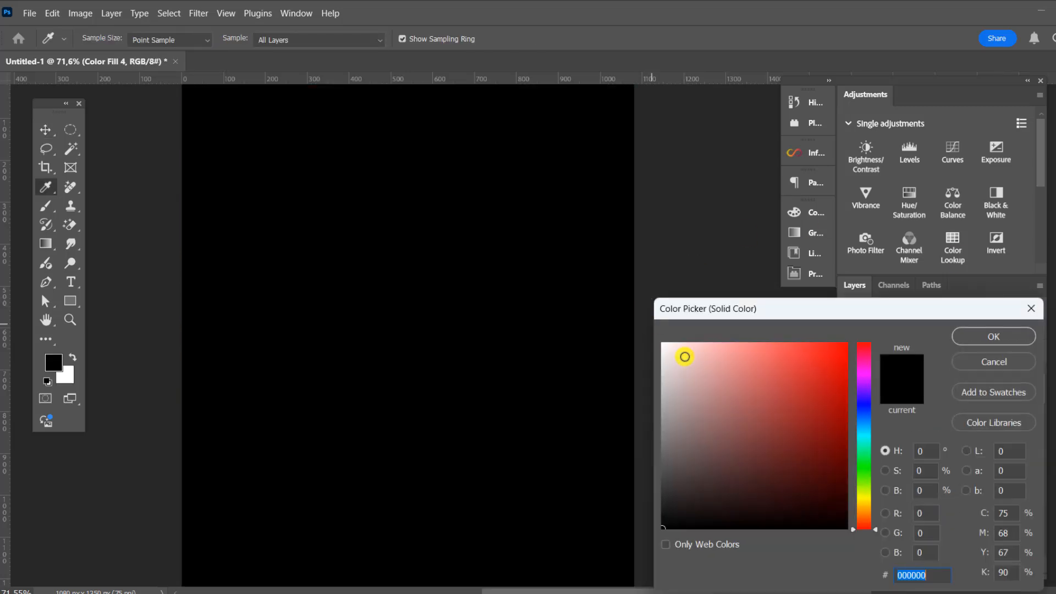
pyautogui.click(669, 349)
pyautogui.click(994, 336)
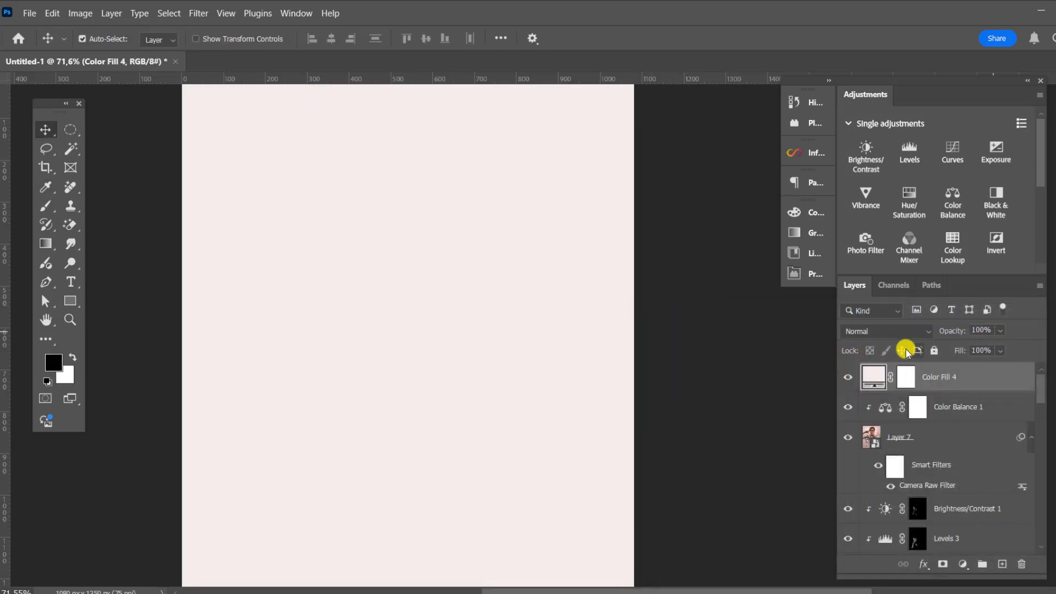
# - Set Color Fill 4 to Color Dodge and split its Underlying Layer Blend If shadow limit to 40 / 160
pyautogui.click(877, 330)
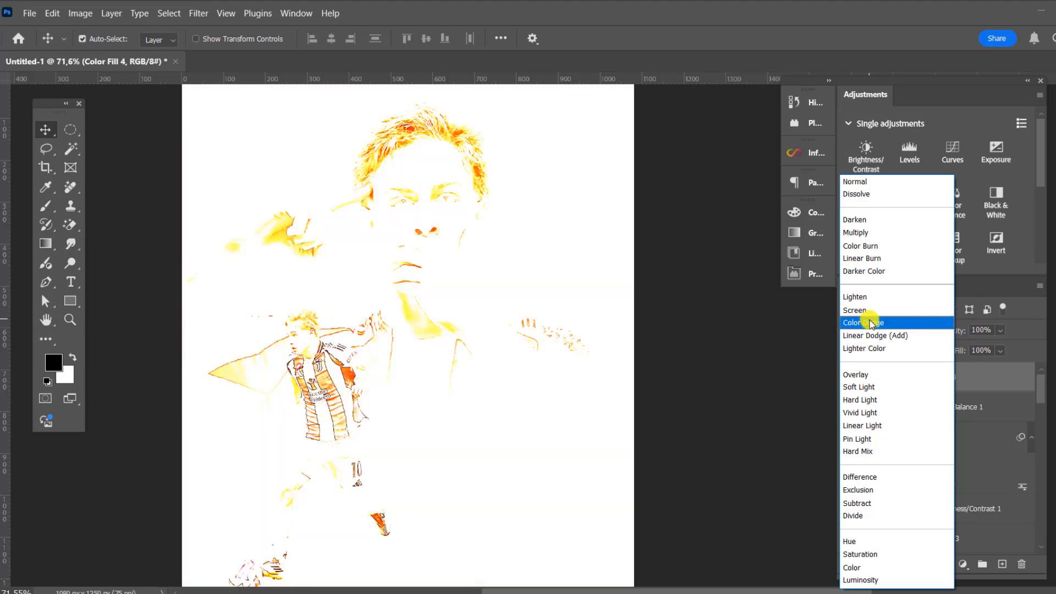
pyautogui.click(872, 323)
pyautogui.doubleClick(1020, 378)
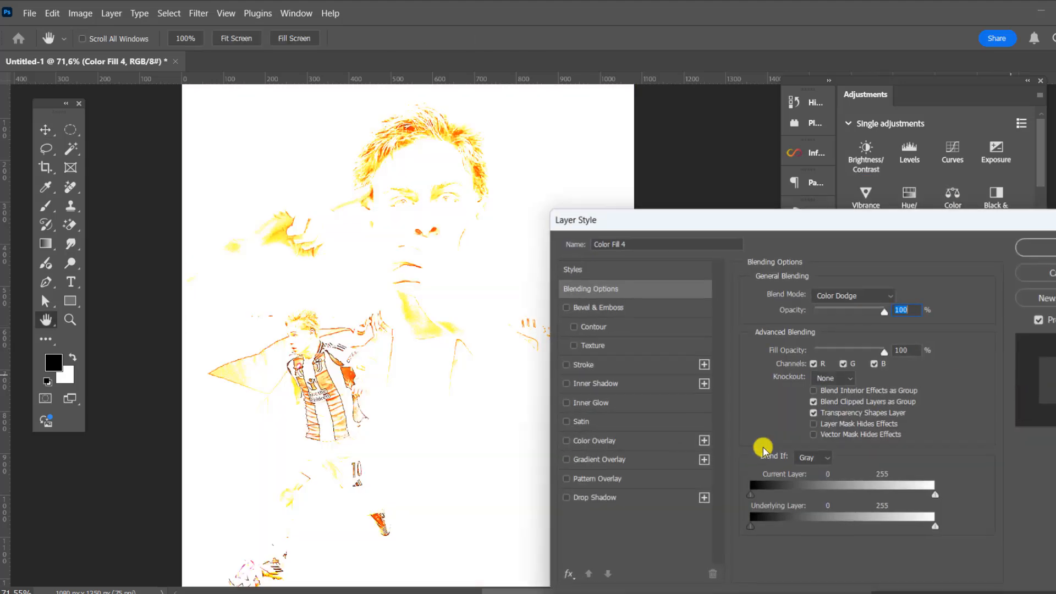
pyautogui.moveTo(751, 524); pyautogui.dragTo(868, 525)
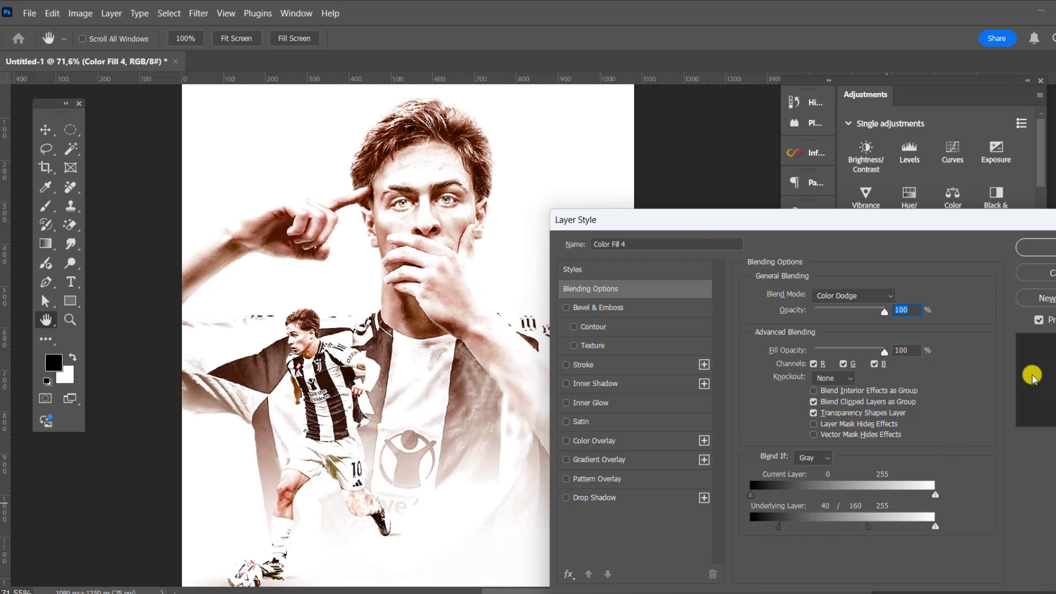
pyautogui.click(1048, 247)
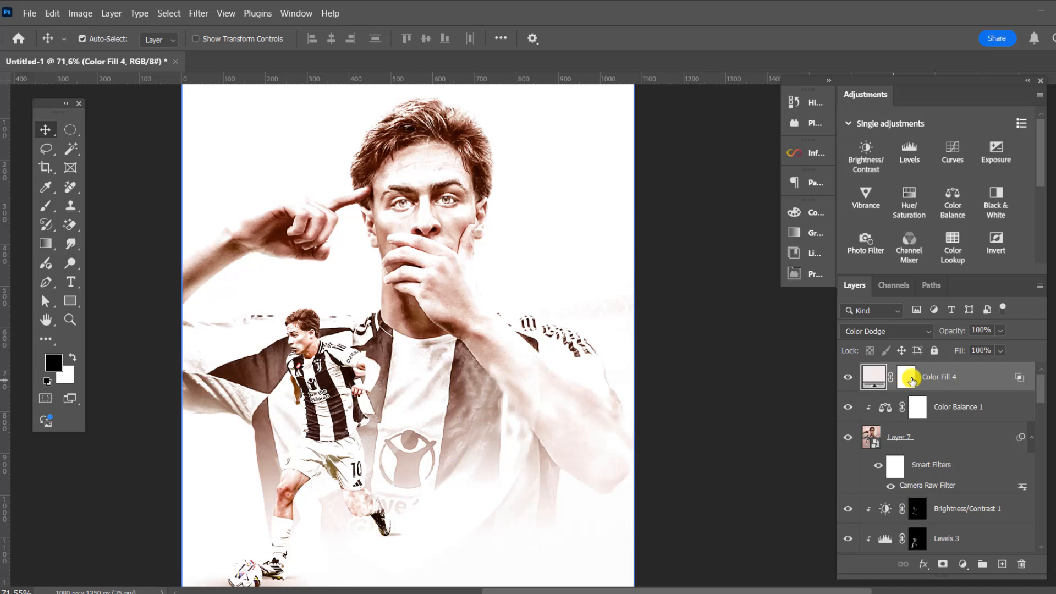
# - Invert the Color Fill 4 mask to black and brush white over the large portrait's cheek at size 70 and 10% flow
pyautogui.click(909, 378)
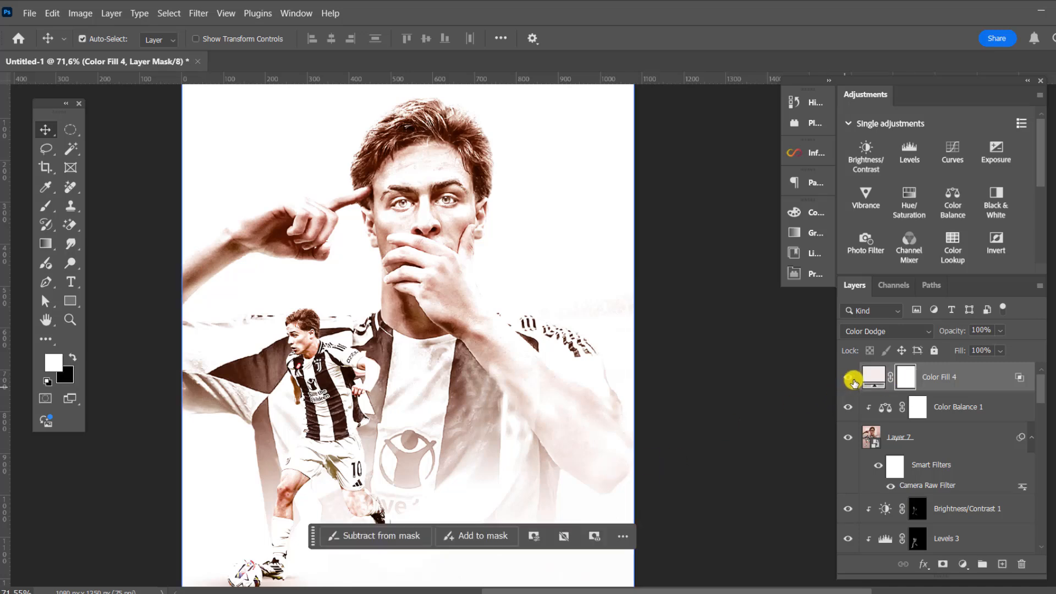
pyautogui.hotkey('ctrl', 'i')
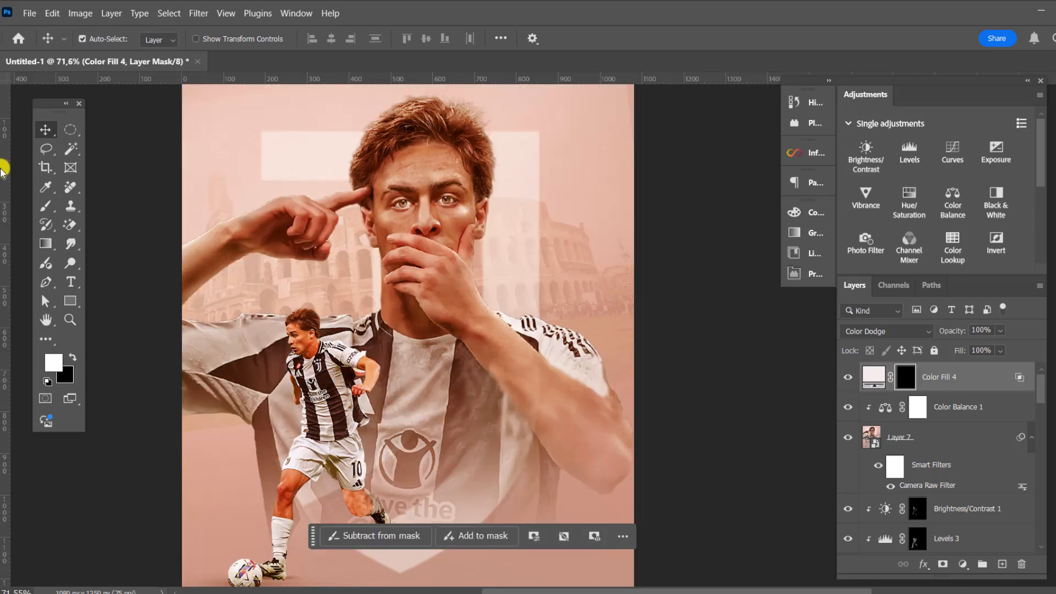
pyautogui.click(48, 207)
pyautogui.scroll(3, 499, 247)
pyautogui.press('[')
pyautogui.press('[')
pyautogui.press('[')
pyautogui.press('[')
pyautogui.press('[')
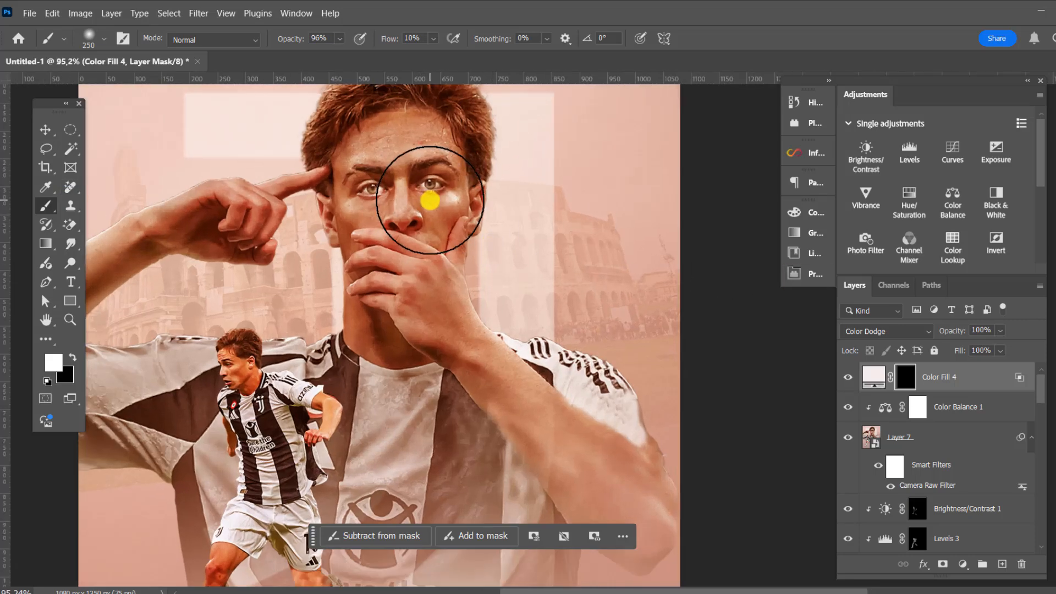
pyautogui.press('[')
pyautogui.press('[')
pyautogui.press('[')
pyautogui.moveTo(436, 211); pyautogui.dragTo(430, 198)
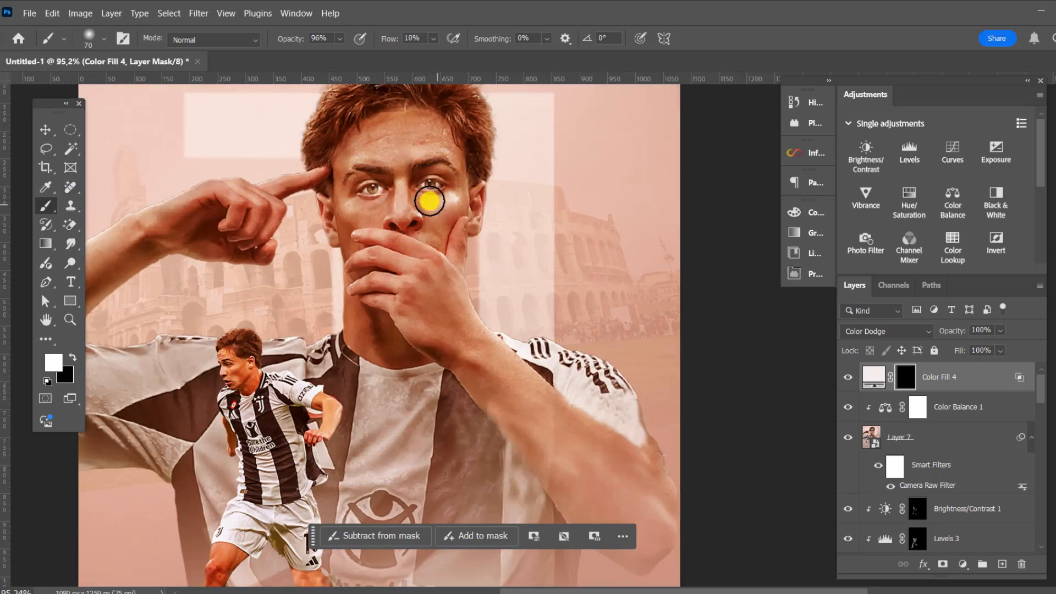
# - Lower the brush flow to 4% and paint soft white glow highlights on the large portrait's face and raised hand in the mask
pyautogui.click(434, 38)
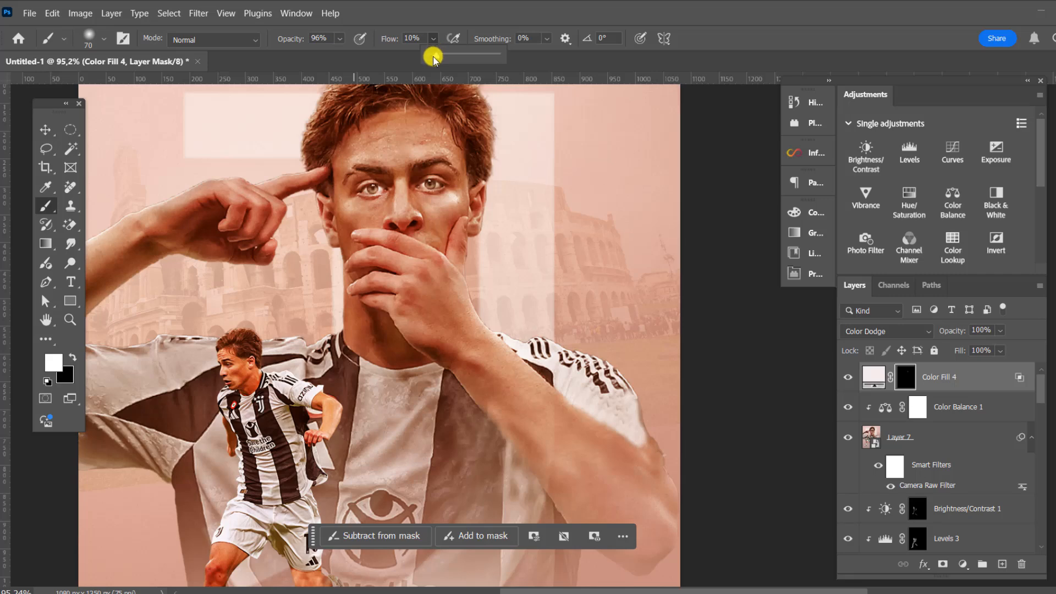
pyautogui.moveTo(433, 57); pyautogui.dragTo(429, 58)
pyautogui.moveTo(372, 200)
pyautogui.mouseDown()
pyautogui.moveTo(348, 166)
pyautogui.moveTo(345, 186)
pyautogui.moveTo(378, 163)
pyautogui.moveTo(365, 170)
pyautogui.moveTo(358, 151)
pyautogui.moveTo(439, 135)
pyautogui.moveTo(440, 164)
pyautogui.moveTo(392, 261)
pyautogui.moveTo(434, 256)
pyautogui.moveTo(439, 301)
pyautogui.moveTo(415, 308)
pyautogui.moveTo(492, 344)
pyautogui.moveTo(450, 352)
pyautogui.moveTo(513, 385)
pyautogui.moveTo(392, 341)
pyautogui.moveTo(269, 351)
pyautogui.moveTo(220, 394)
pyautogui.moveTo(256, 381)
pyautogui.moveTo(220, 401)
pyautogui.moveTo(264, 217)
pyautogui.mouseUp()
pyautogui.moveTo(328, 193); pyautogui.dragTo(289, 221)
pyautogui.scroll(4, 293, 219)
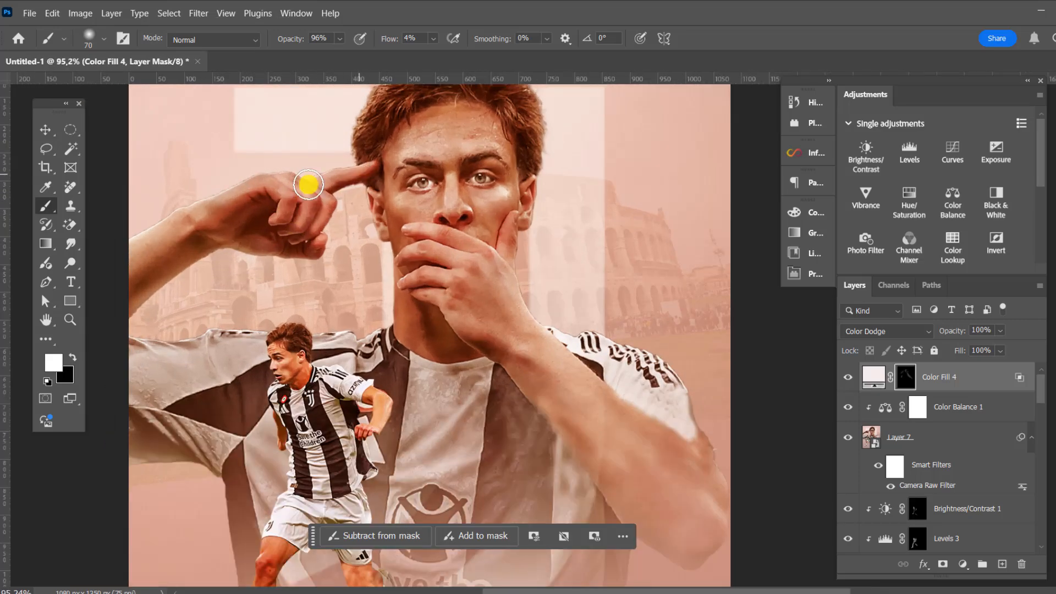
pyautogui.moveTo(308, 185)
pyautogui.mouseDown()
pyautogui.moveTo(340, 184)
pyautogui.moveTo(283, 205)
pyautogui.moveTo(260, 233)
pyautogui.moveTo(258, 221)
pyautogui.moveTo(222, 231)
pyautogui.moveTo(438, 174)
pyautogui.moveTo(404, 191)
pyautogui.moveTo(399, 176)
pyautogui.moveTo(394, 183)
pyautogui.moveTo(446, 179)
pyautogui.mouseUp()
# - Examine the glow highlights at several zoom levels, and view the whole poster in full-screen mode
pyautogui.scroll(-3, 464, 233)
pyautogui.scroll(-1, 409, 299)
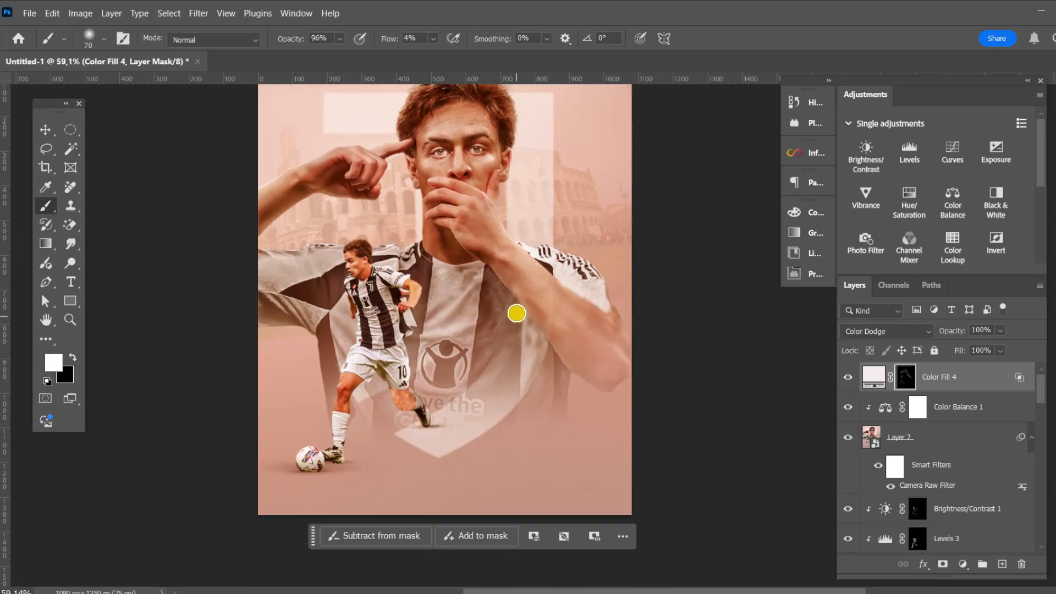
pyautogui.scroll(-1, 592, 300)
pyautogui.scroll(5, 474, 236)
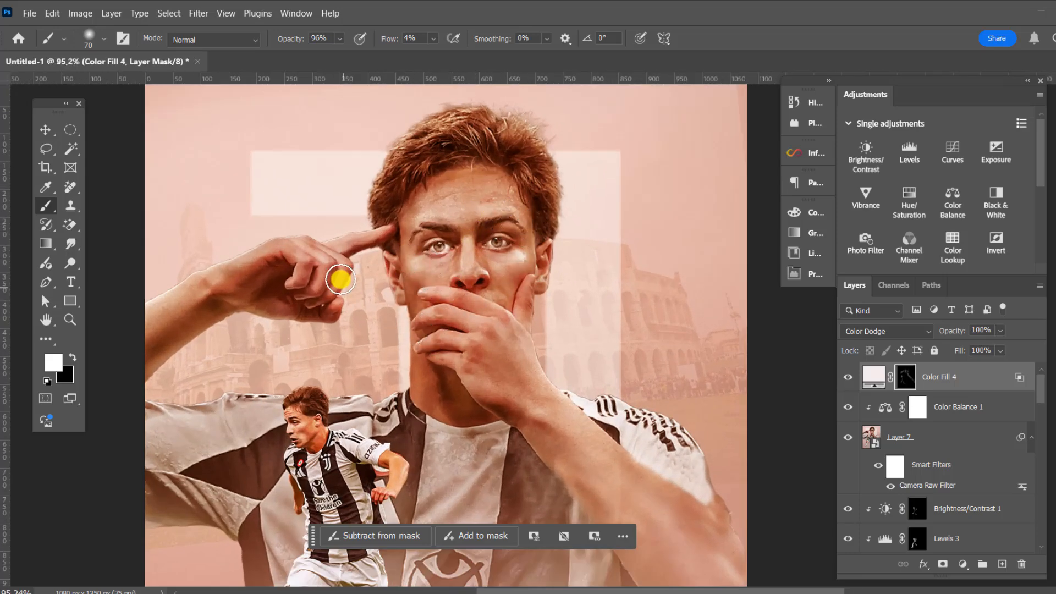
pyautogui.scroll(-2, 473, 290)
pyautogui.scroll(4, 485, 264)
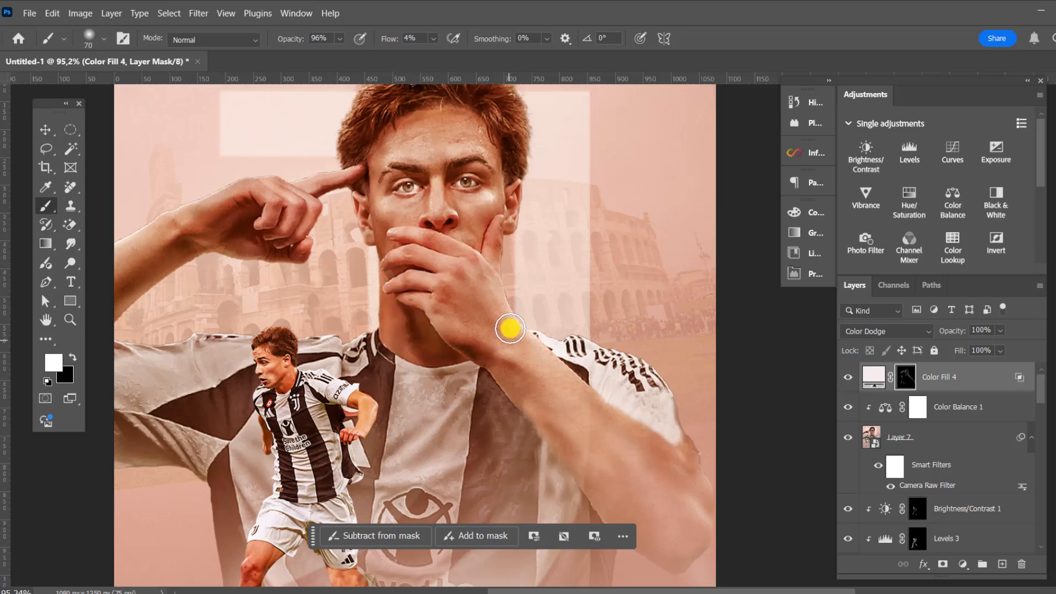
pyautogui.press('f')
pyautogui.press('f')
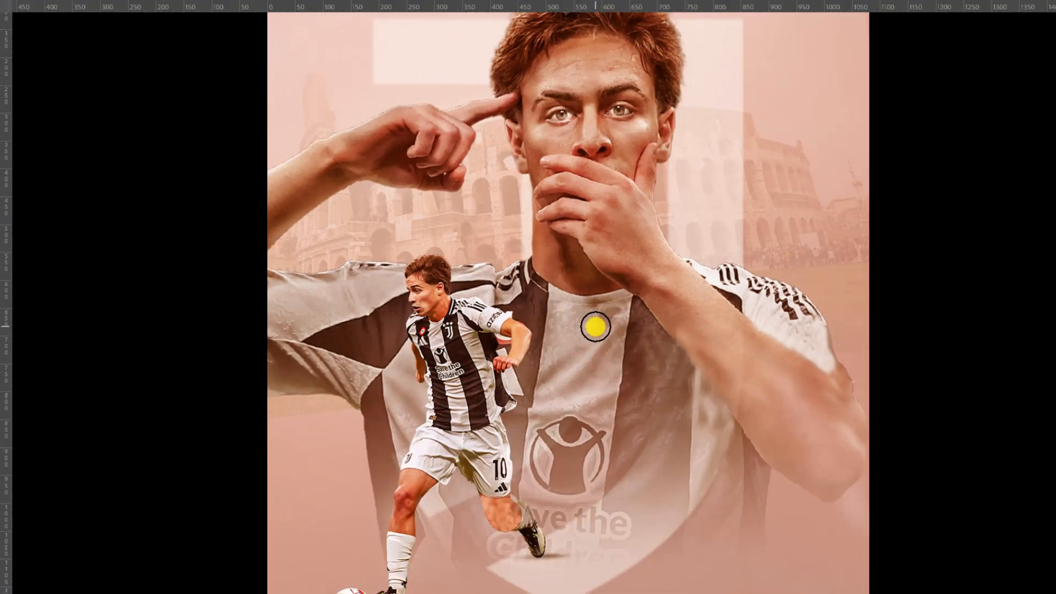
pyautogui.scroll(-2, 595, 326)
pyautogui.moveTo(672, 309); pyautogui.dragTo(652, 327)
pyautogui.scroll(-2, 616, 305)
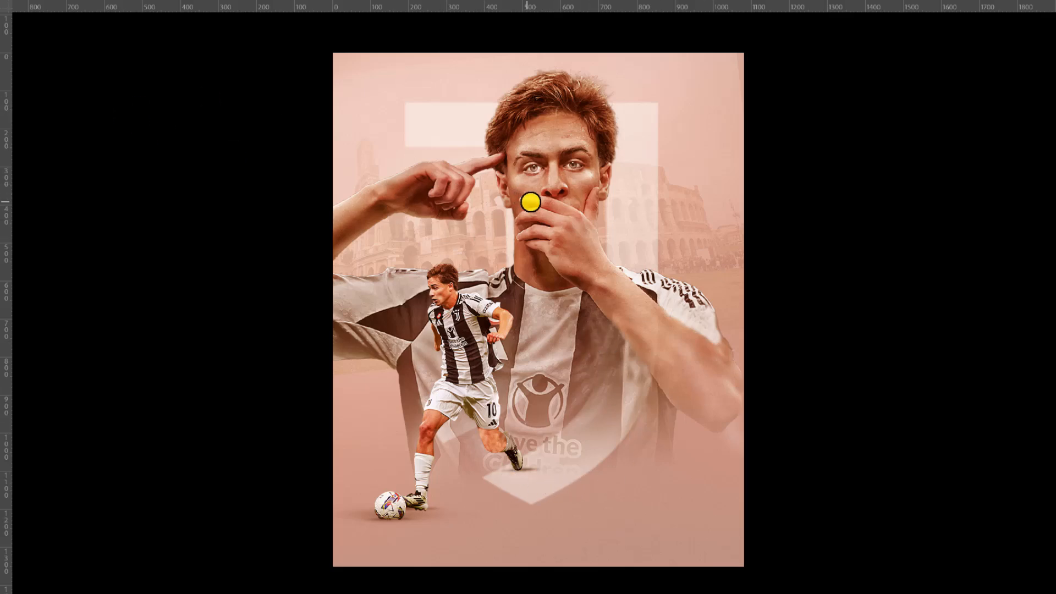
pyautogui.scroll(1, 577, 208)
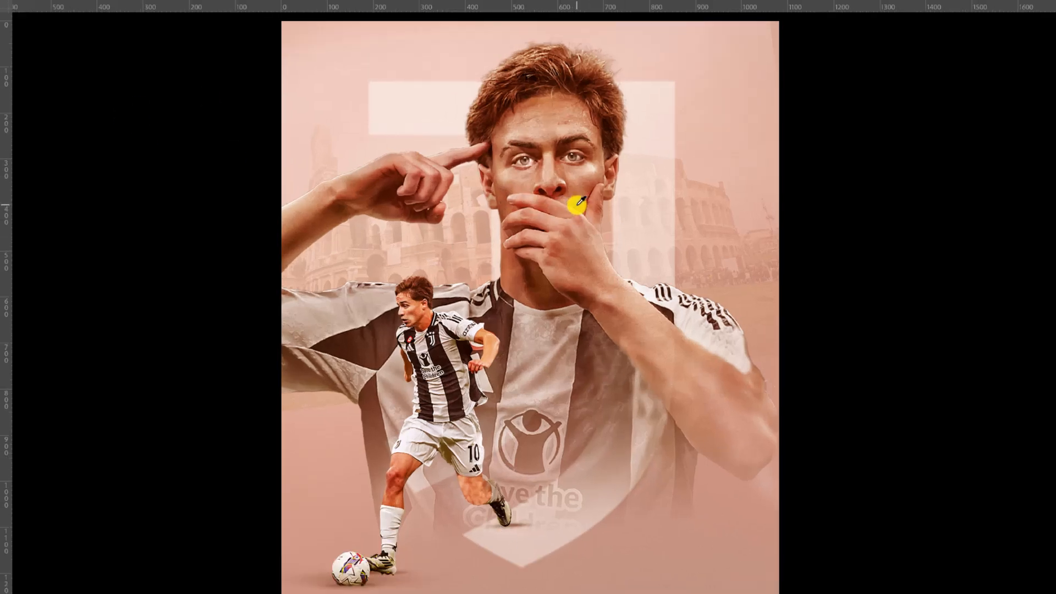
pyautogui.scroll(-1, 576, 205)
pyautogui.scroll(1, 577, 206)
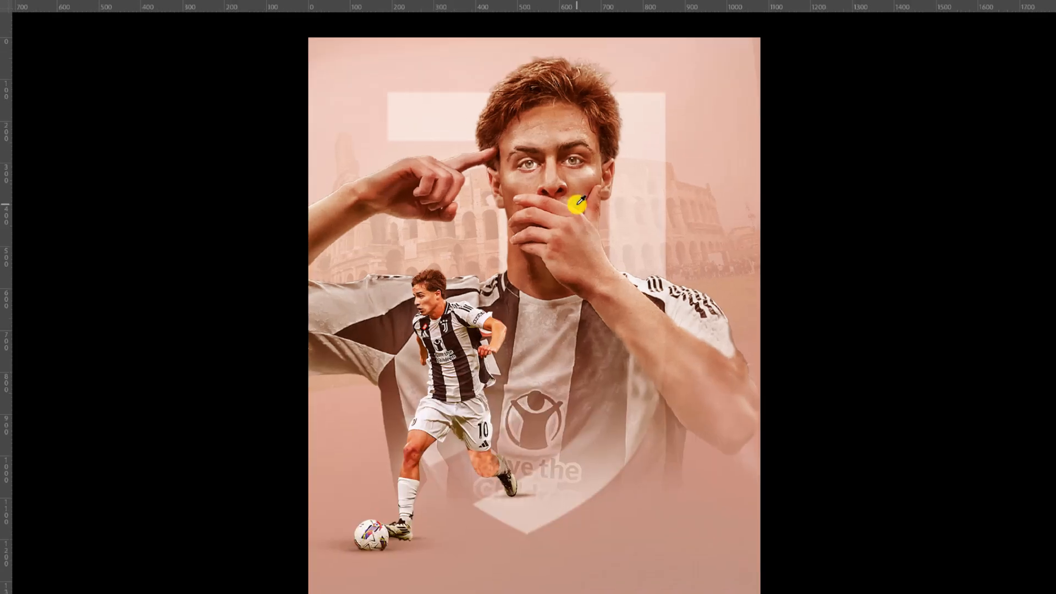
pyautogui.scroll(-1, 577, 203)
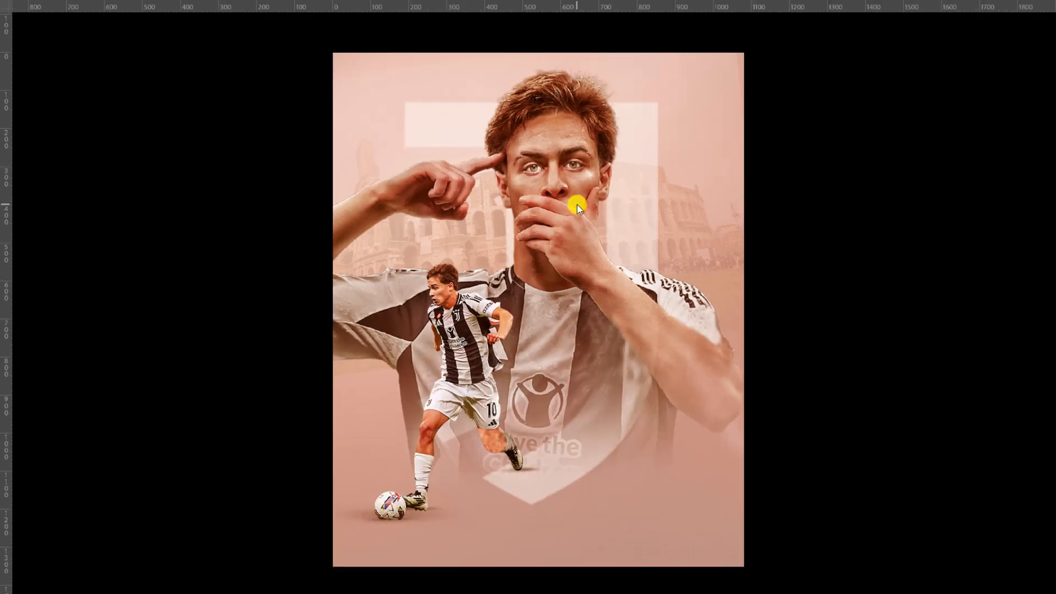